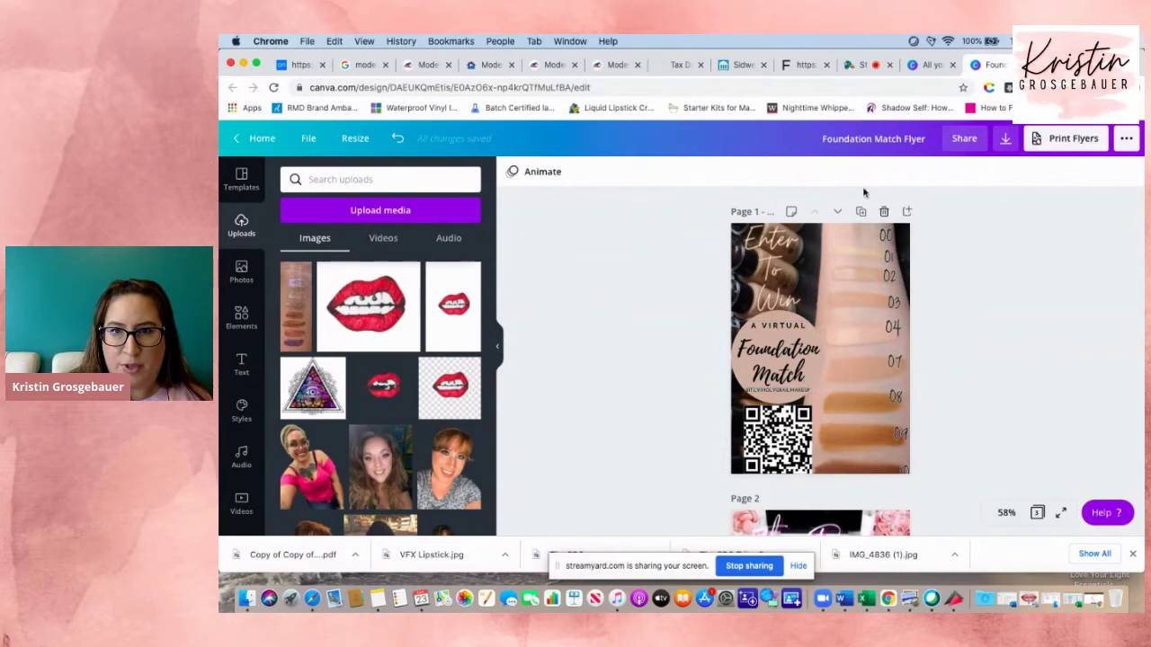
Duplicate page 1 of the flyer and delete the original page's background photo, "Foundation Match" text and "A Virtual" text.
click(862, 214)
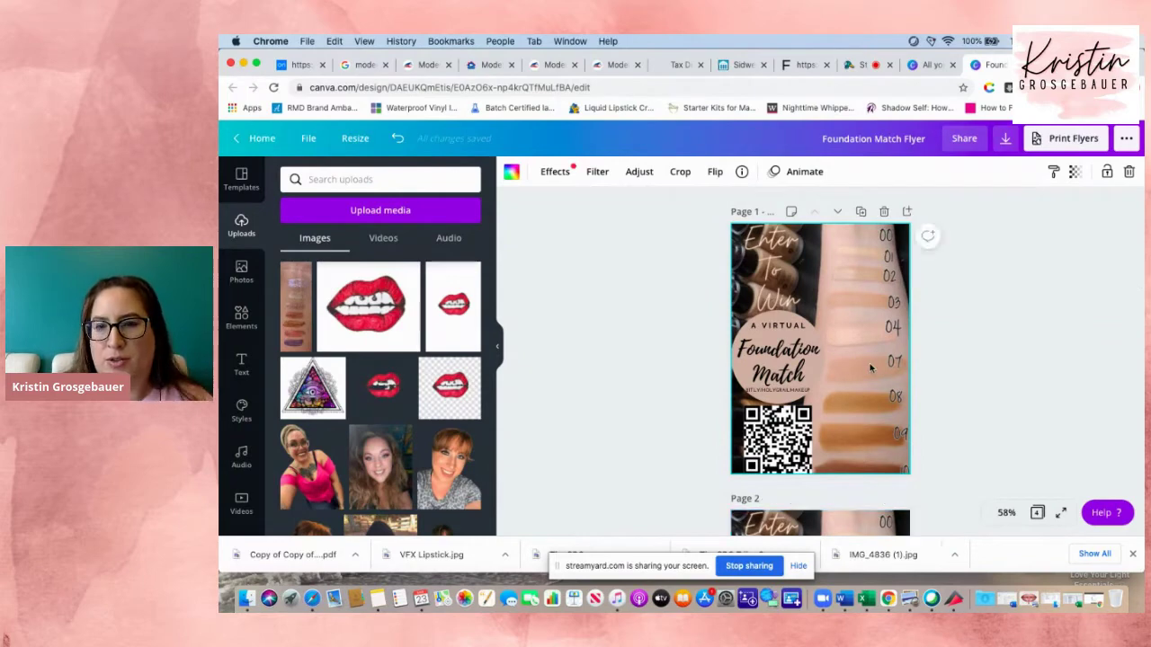
key(Delete)
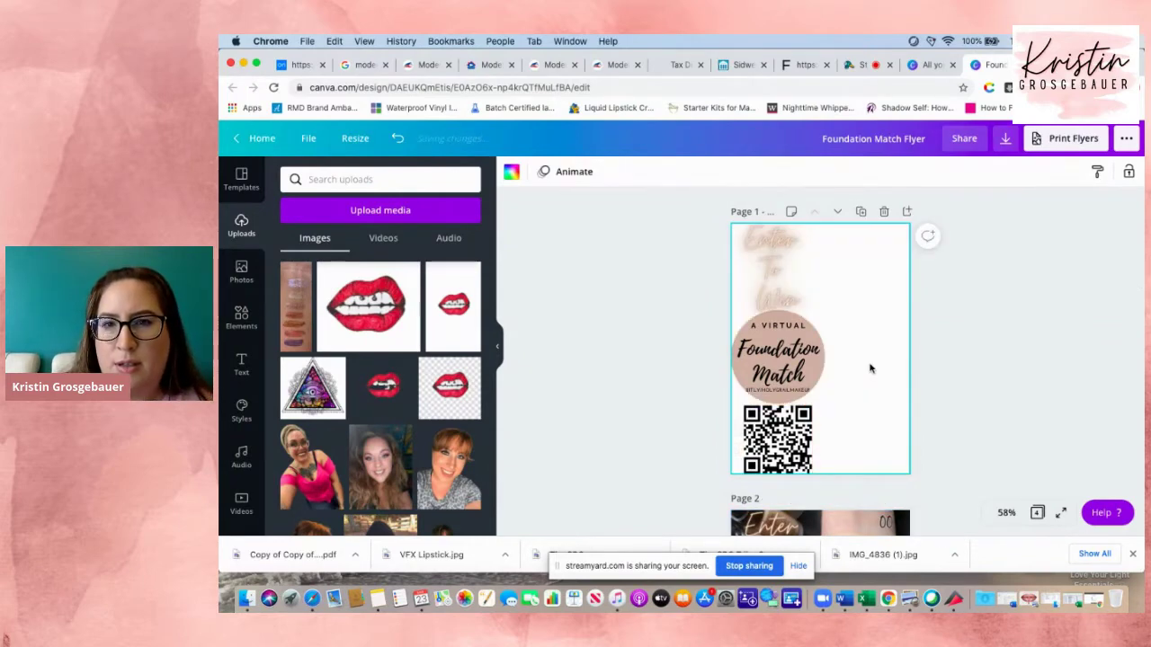
click(779, 353)
click(779, 354)
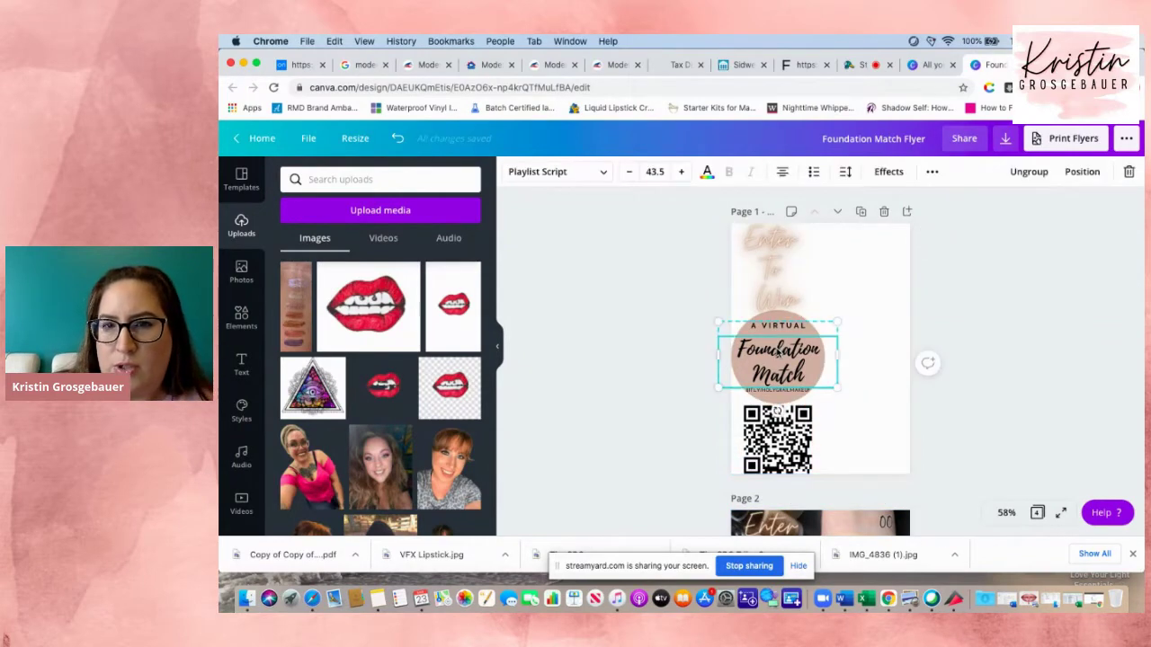
key(Delete)
click(781, 327)
key(BackSpace)
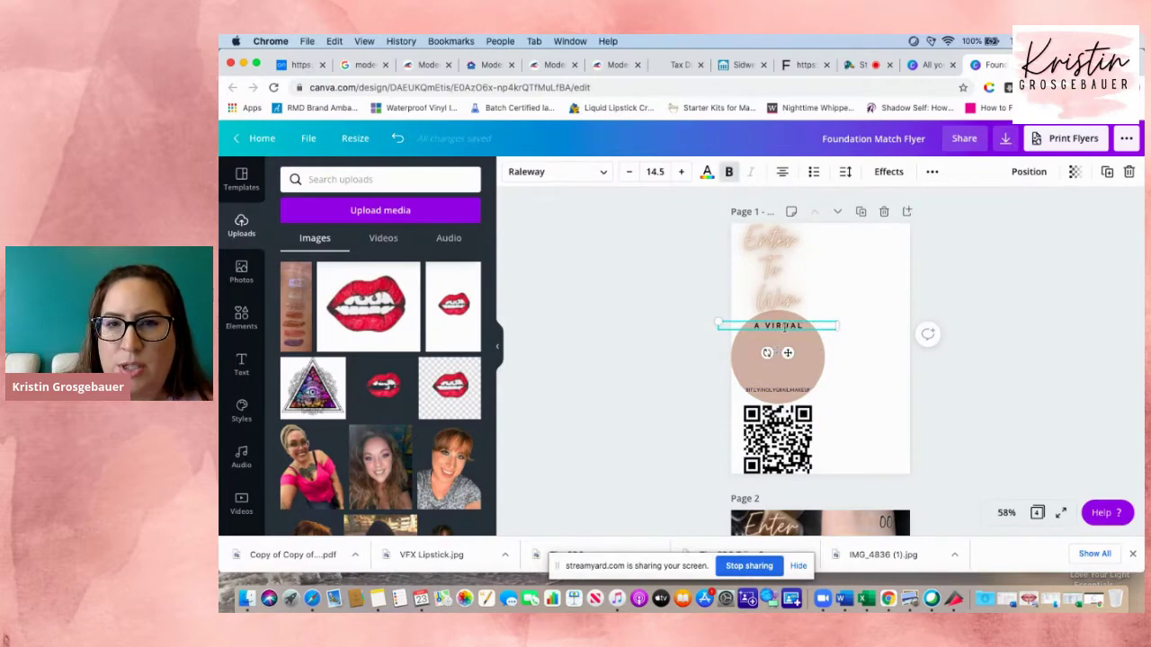
click(866, 353)
click(806, 328)
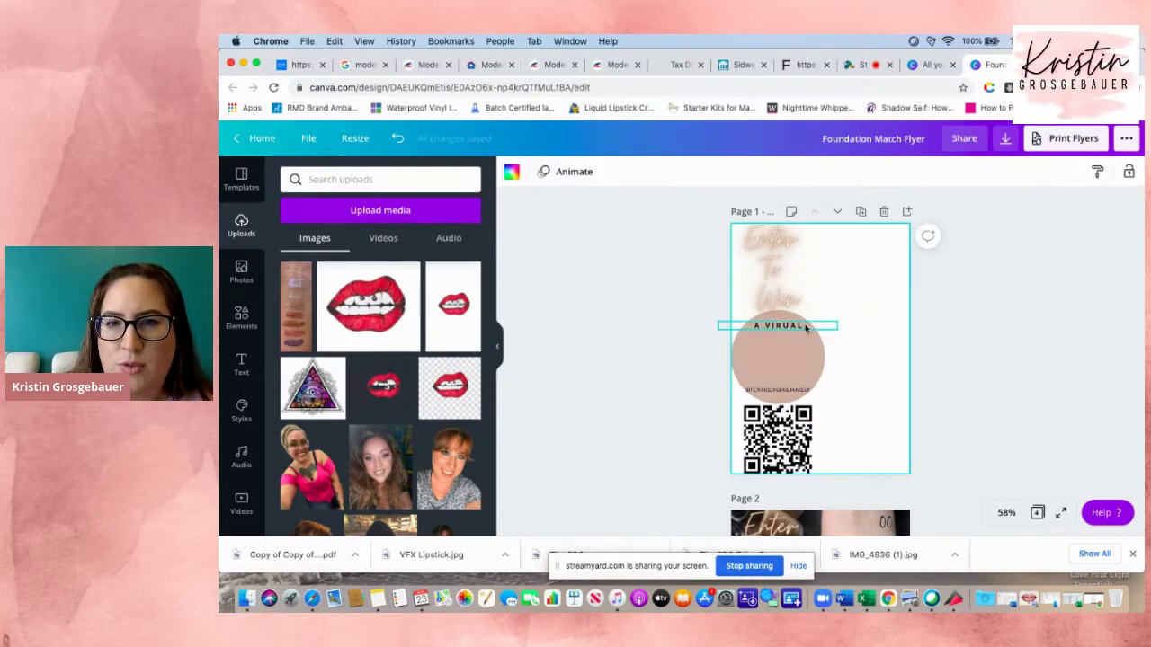
click(805, 329)
Delete the "Enter To Win" text, the tan circle, the small handle line and the QR code from page 1.
click(784, 265)
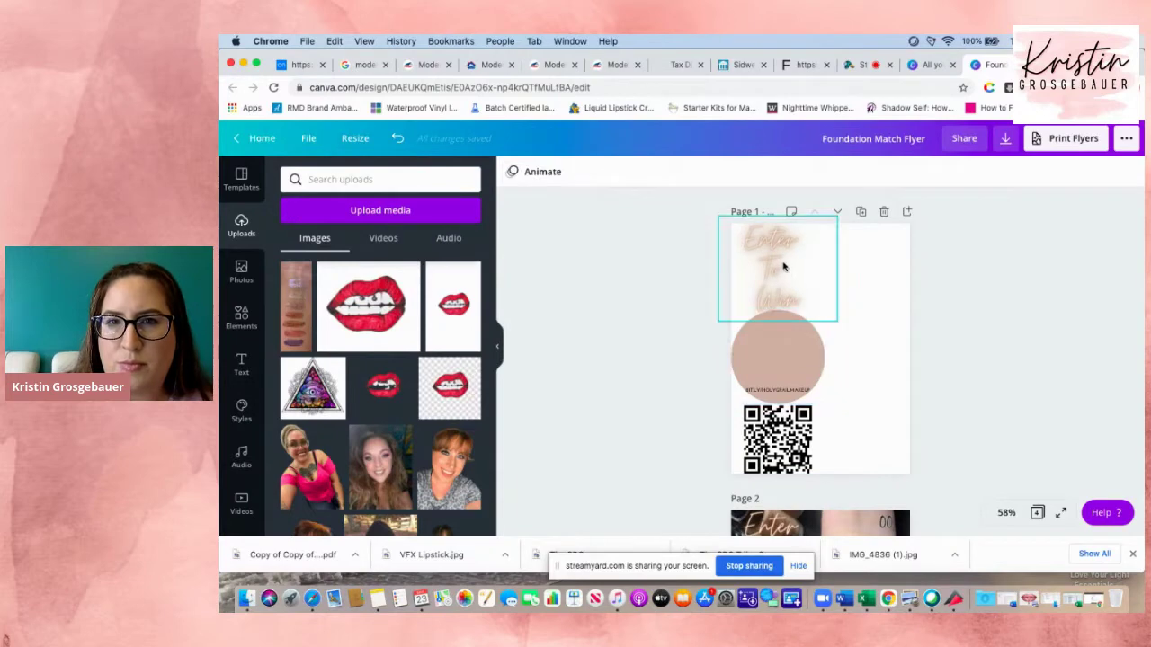
key(Delete)
click(776, 344)
key(Delete)
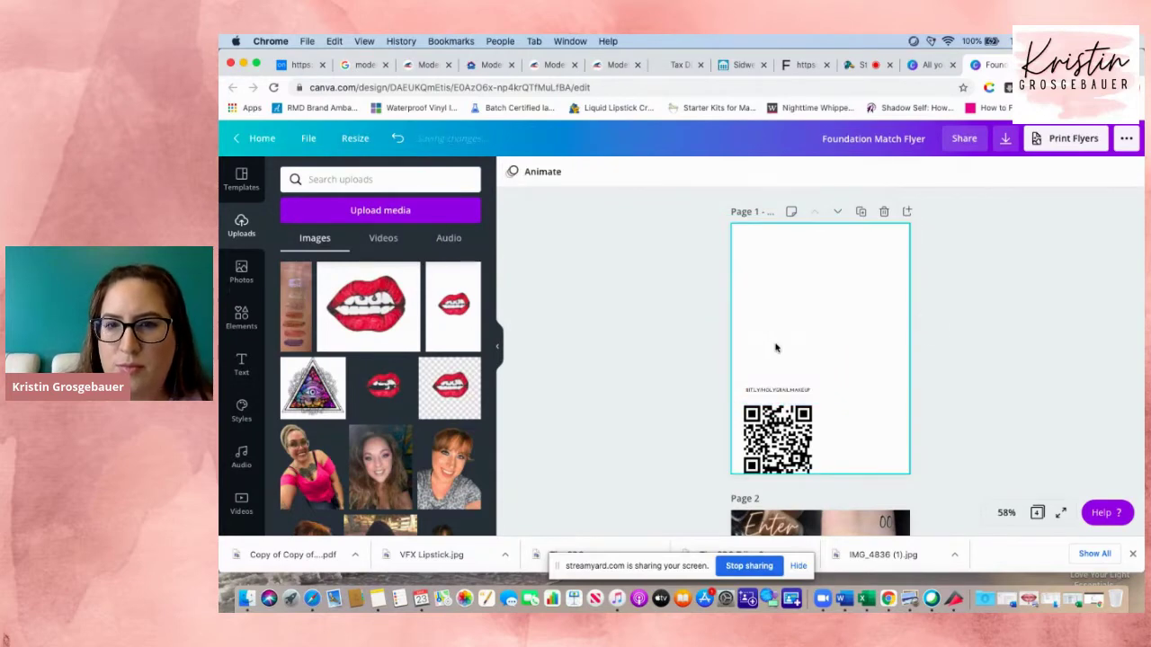
click(769, 388)
key(Delete)
click(771, 444)
key(Delete)
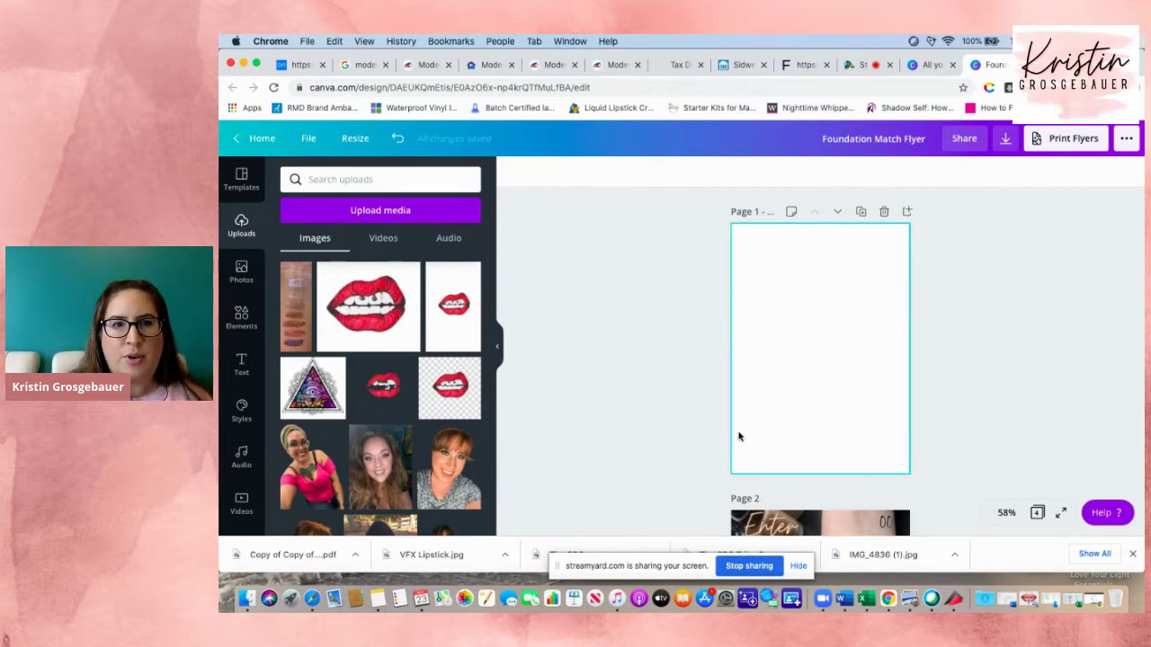
Leave the design for the home page and search for "flyer".
click(263, 137)
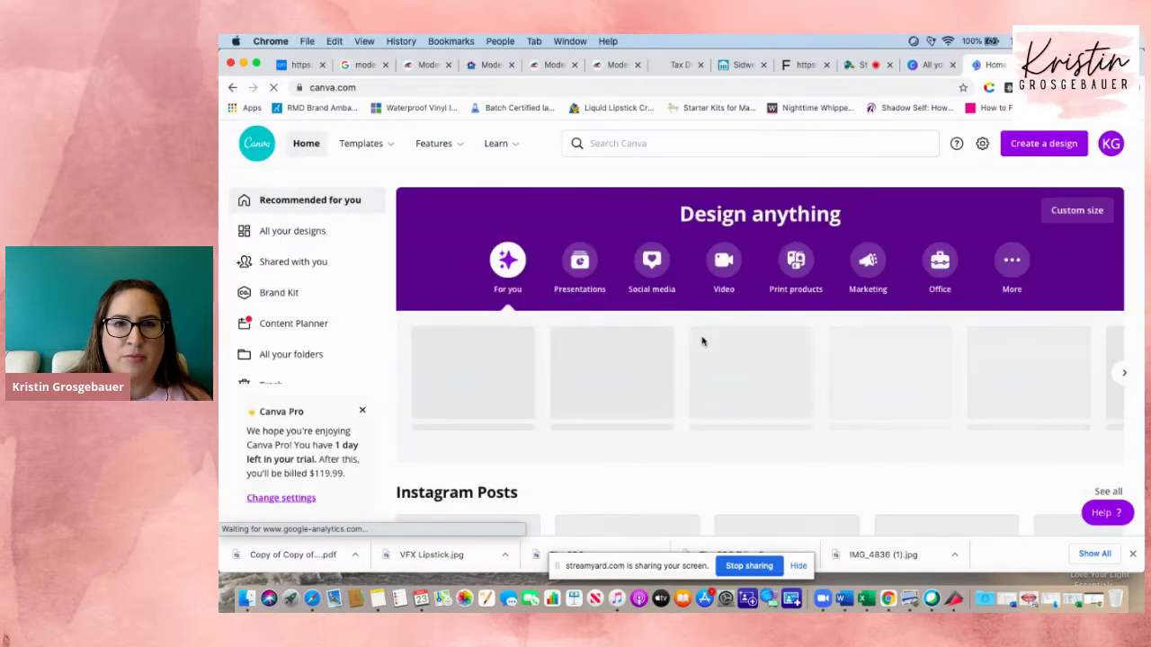
click(621, 144)
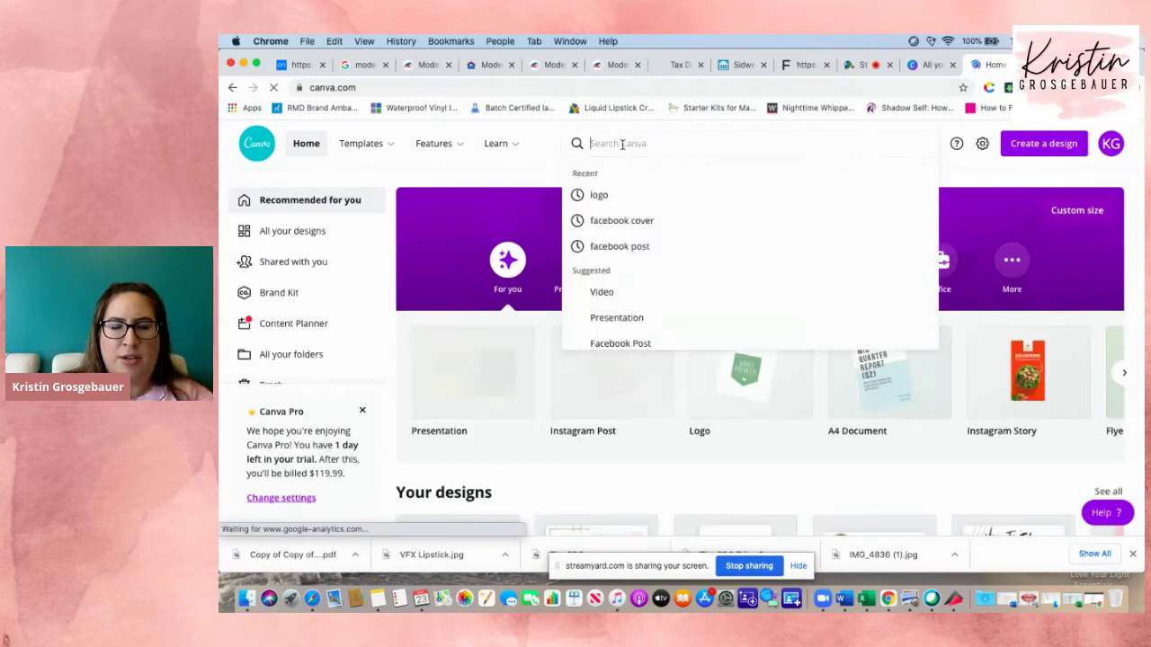
text(flyer)
key(Return)
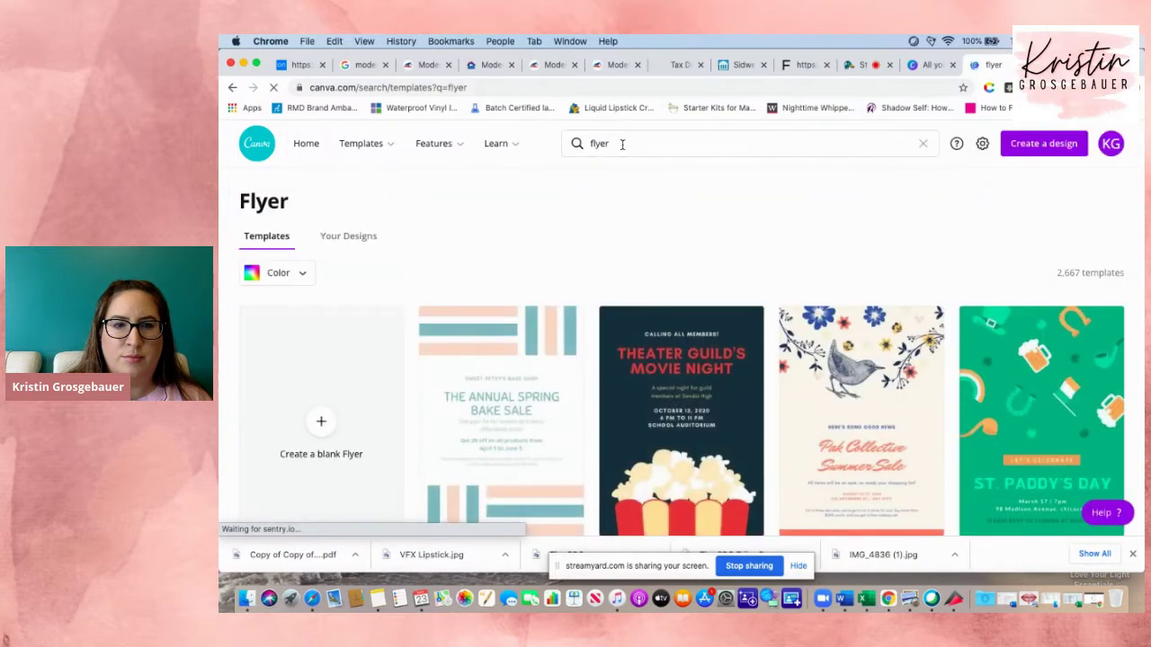
Look over the flyer templates and create a blank Flyer design.
scroll(621, 144, down, 3)
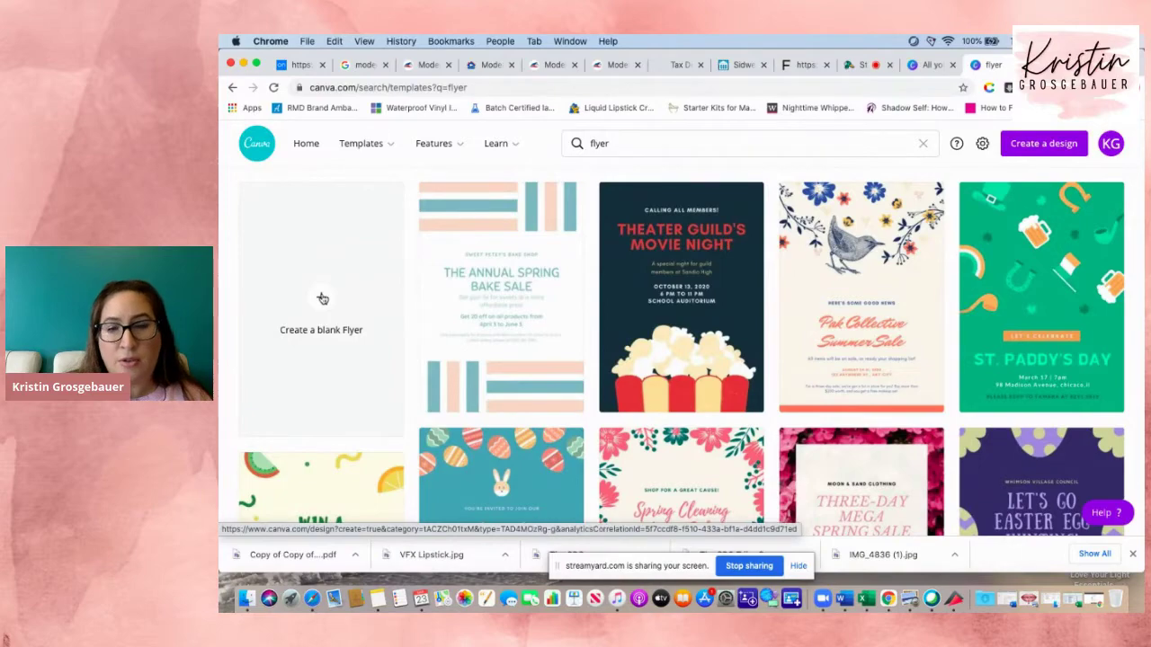
scroll(687, 293, down, 10)
scroll(687, 293, up, 10)
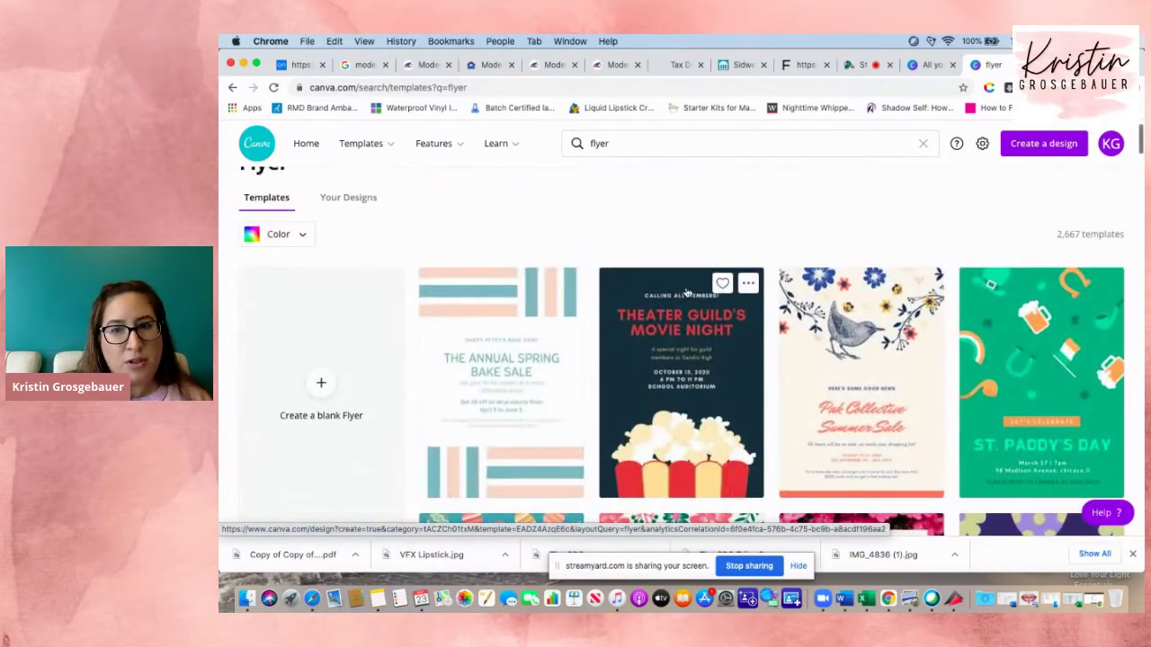
scroll(687, 293, down, 4)
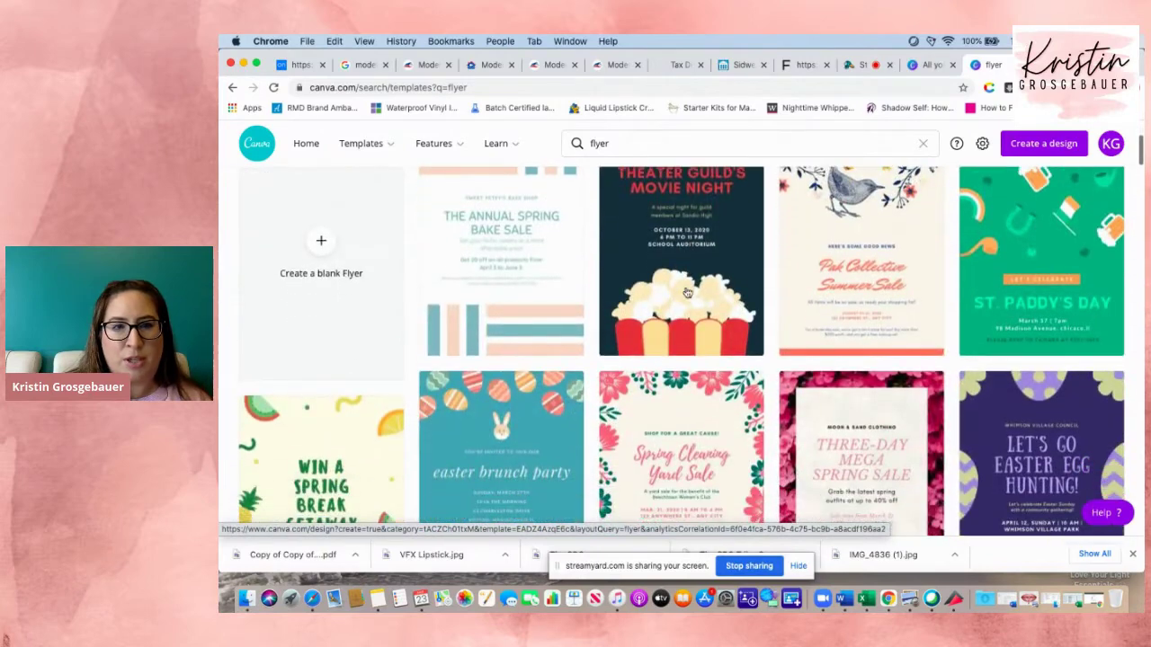
scroll(687, 293, up, 4)
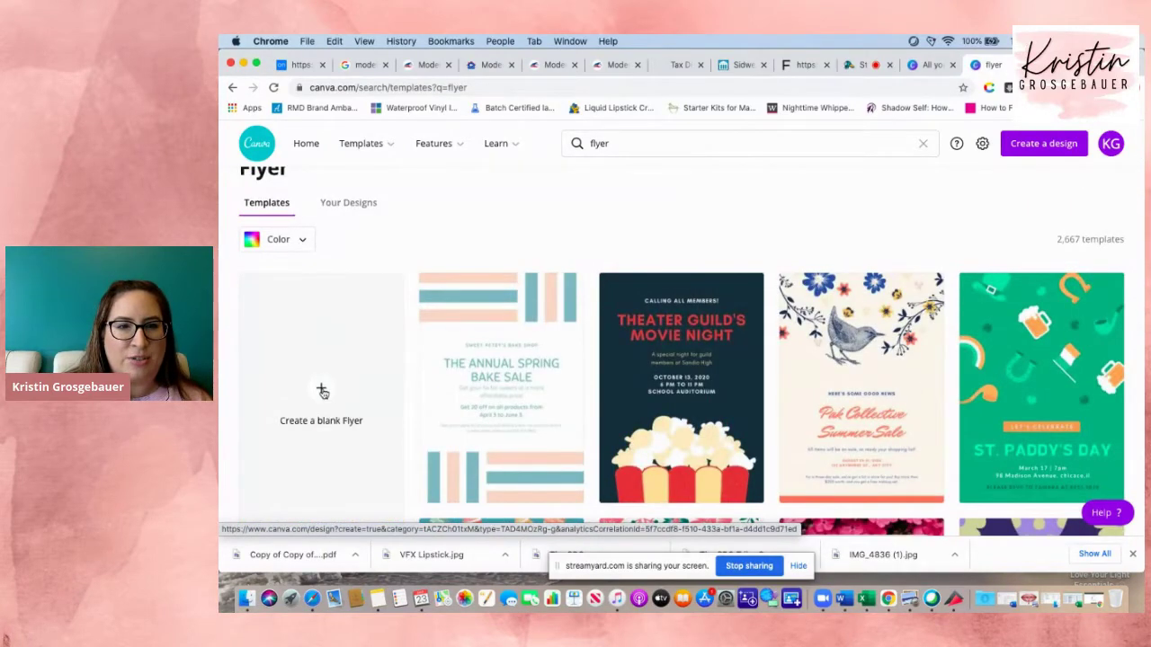
click(322, 392)
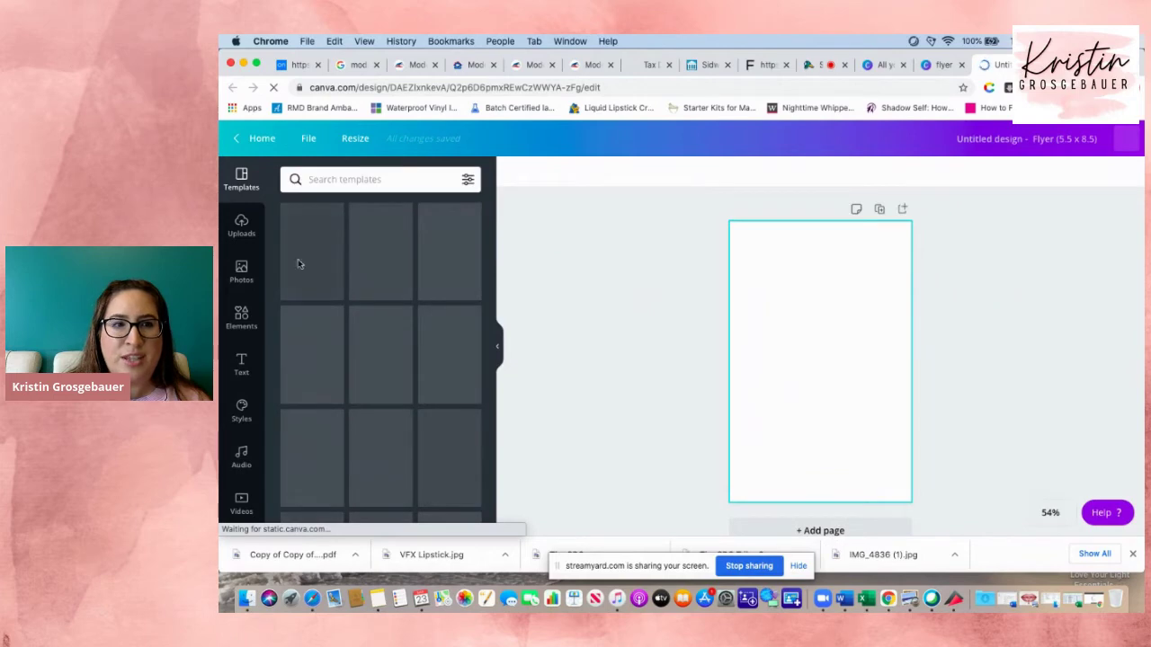
Add the uploaded photo of foundation bottles and arm swatches to the page and set it as the background.
click(241, 224)
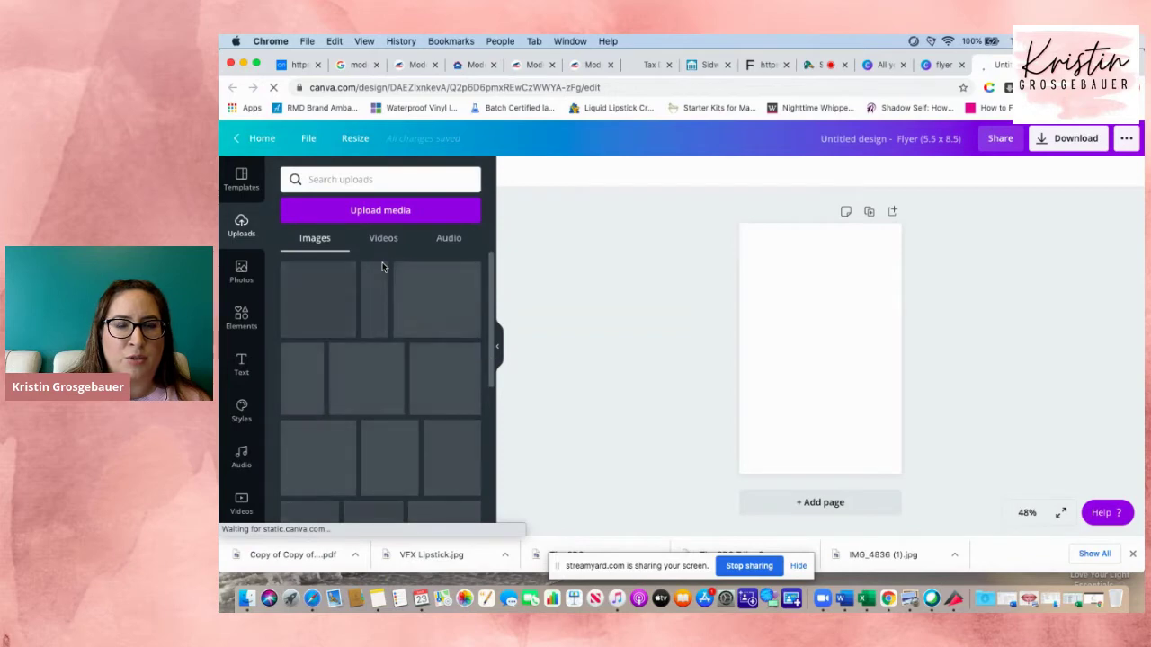
scroll(382, 269, down, 15)
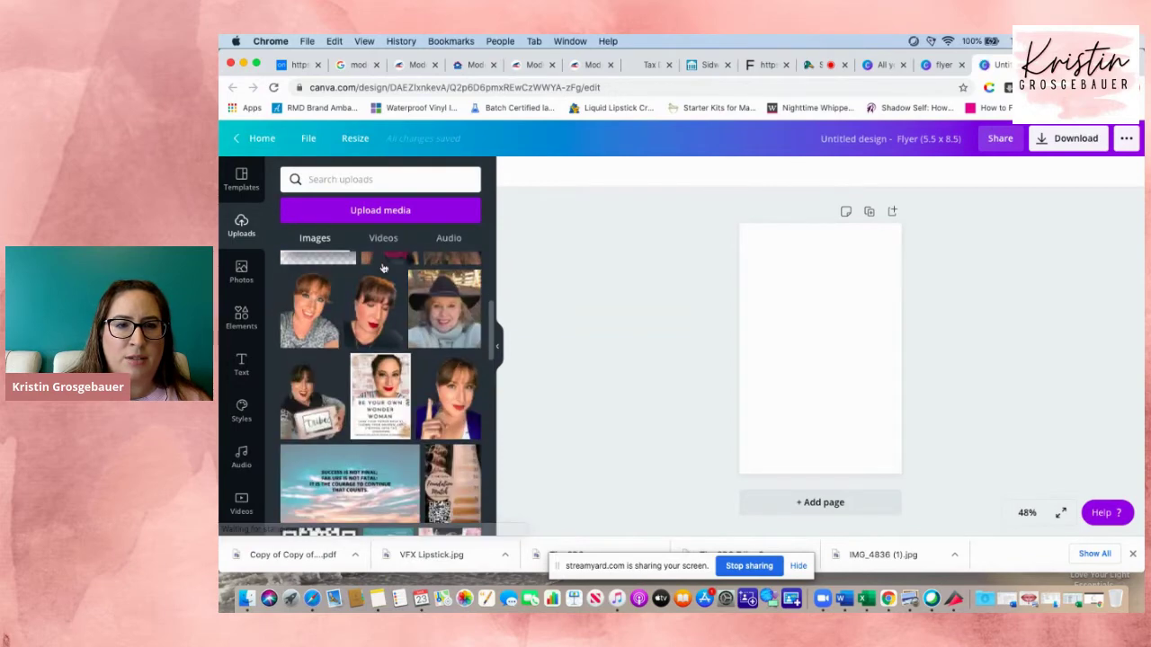
scroll(383, 269, down, 15)
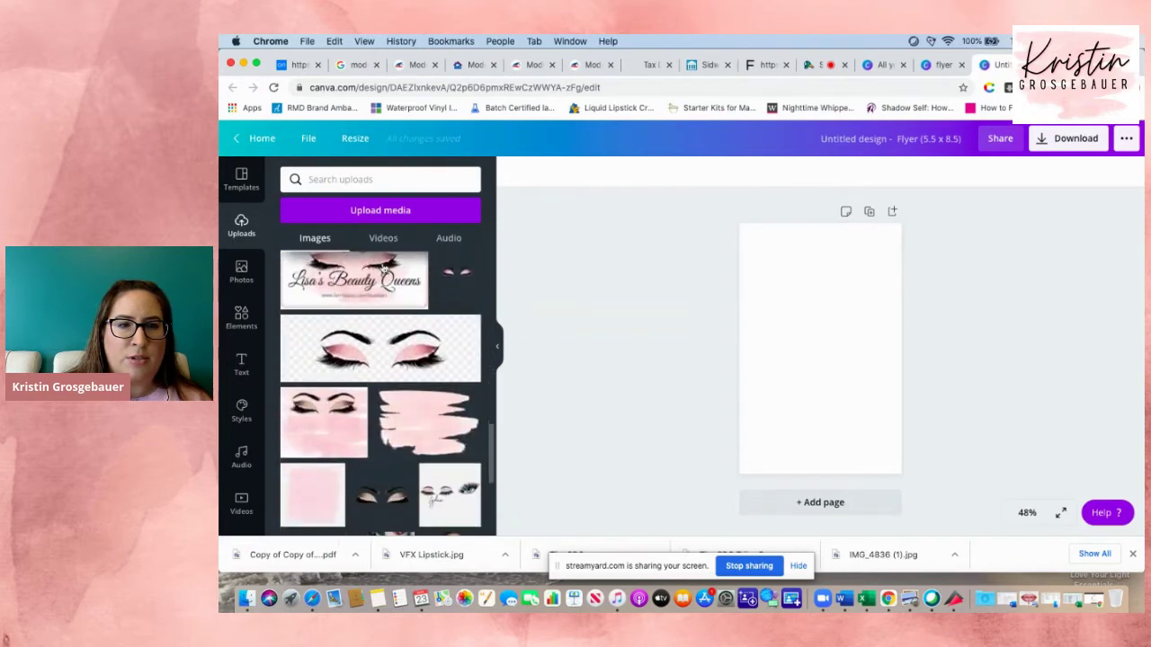
scroll(383, 269, down, 2)
scroll(387, 284, up, 2)
click(390, 297)
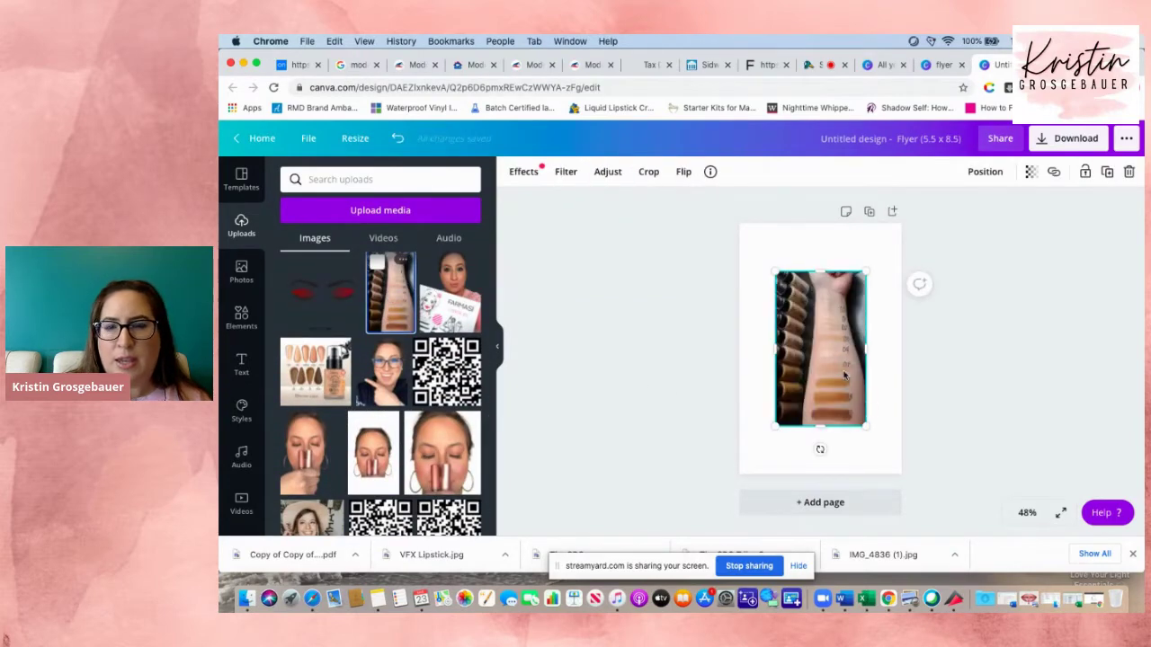
right_click(818, 356)
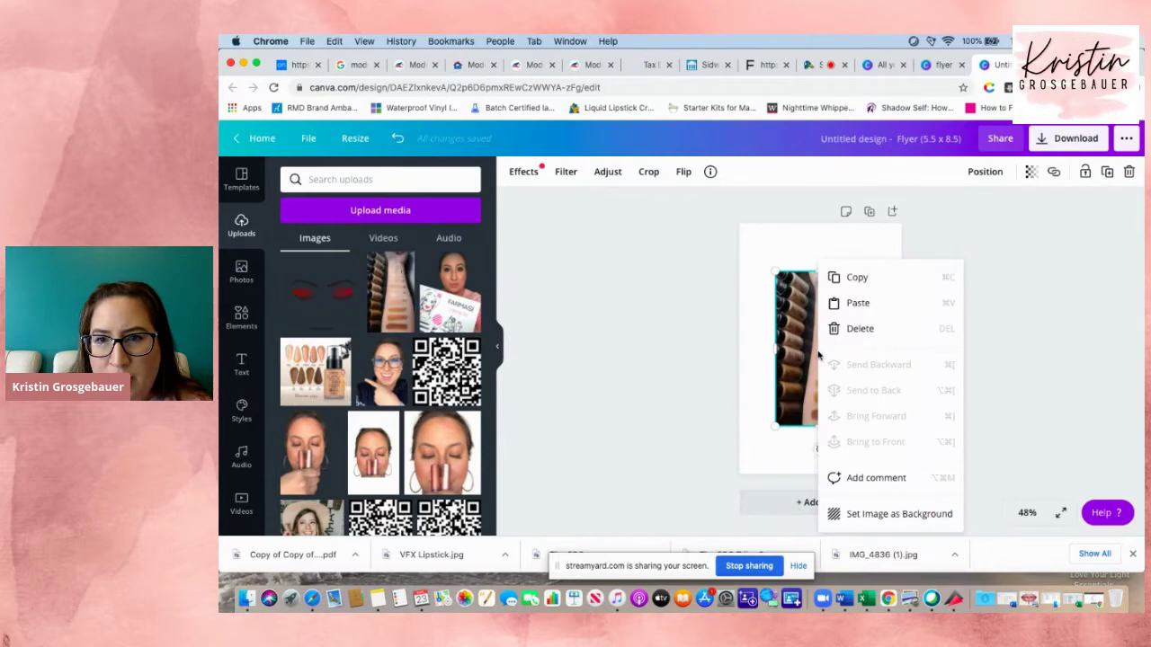
click(872, 517)
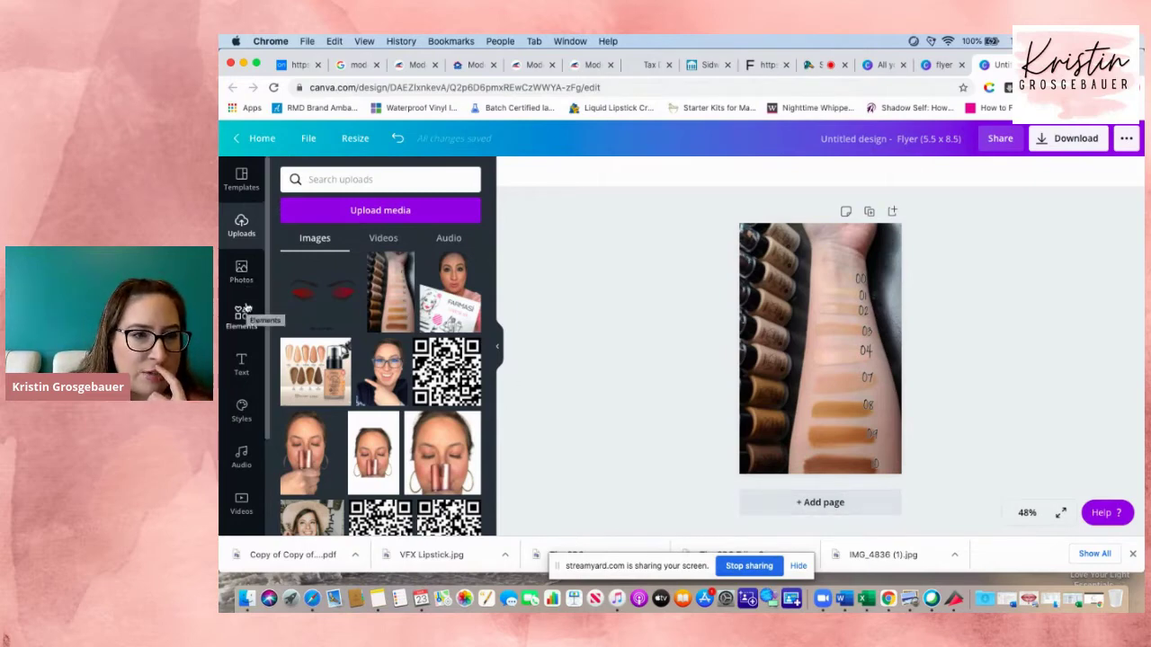
Add the yellow neon "Sparkle" text style to the flyer and place it across the upper part of the page.
click(241, 364)
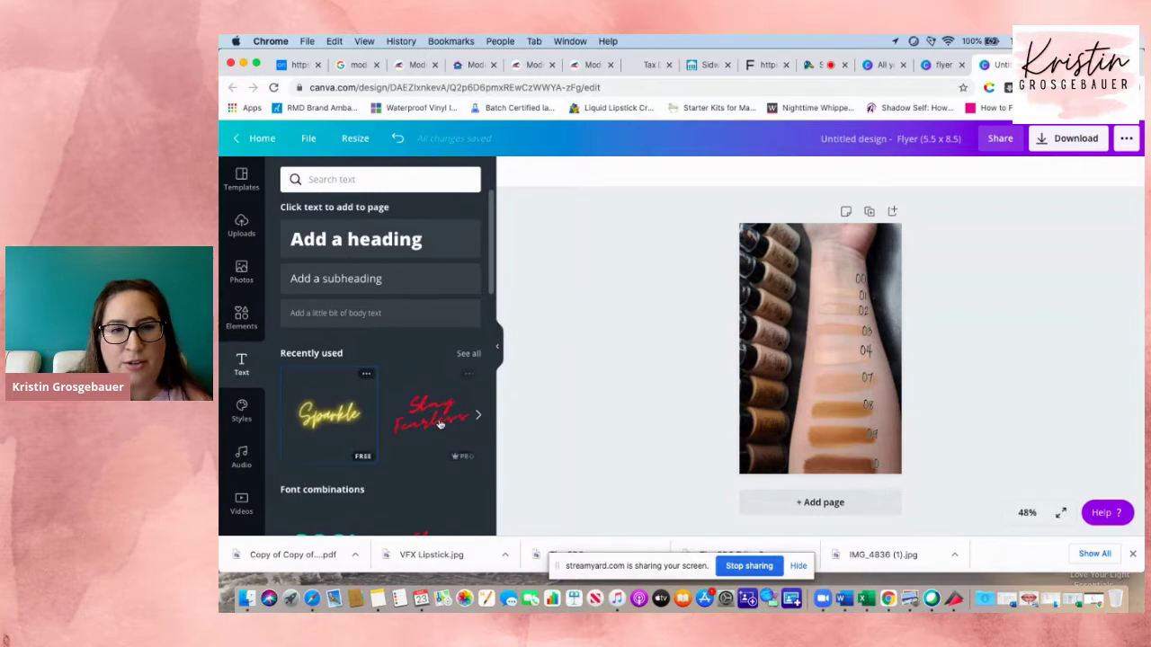
click(307, 442)
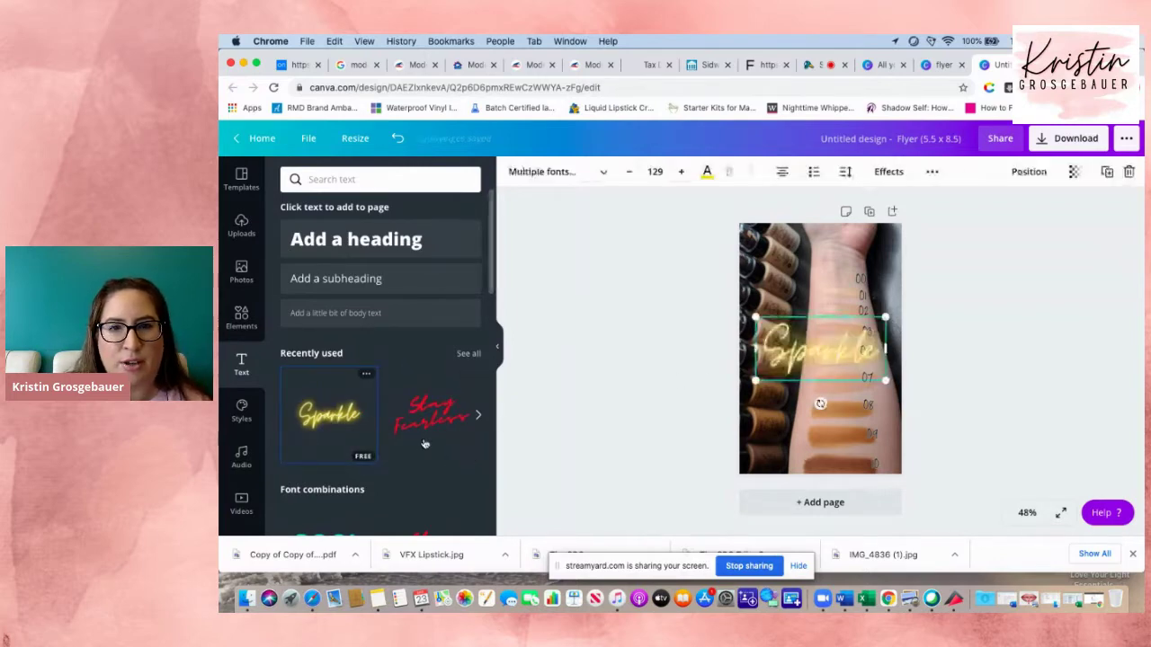
drag(842, 353, 823, 254)
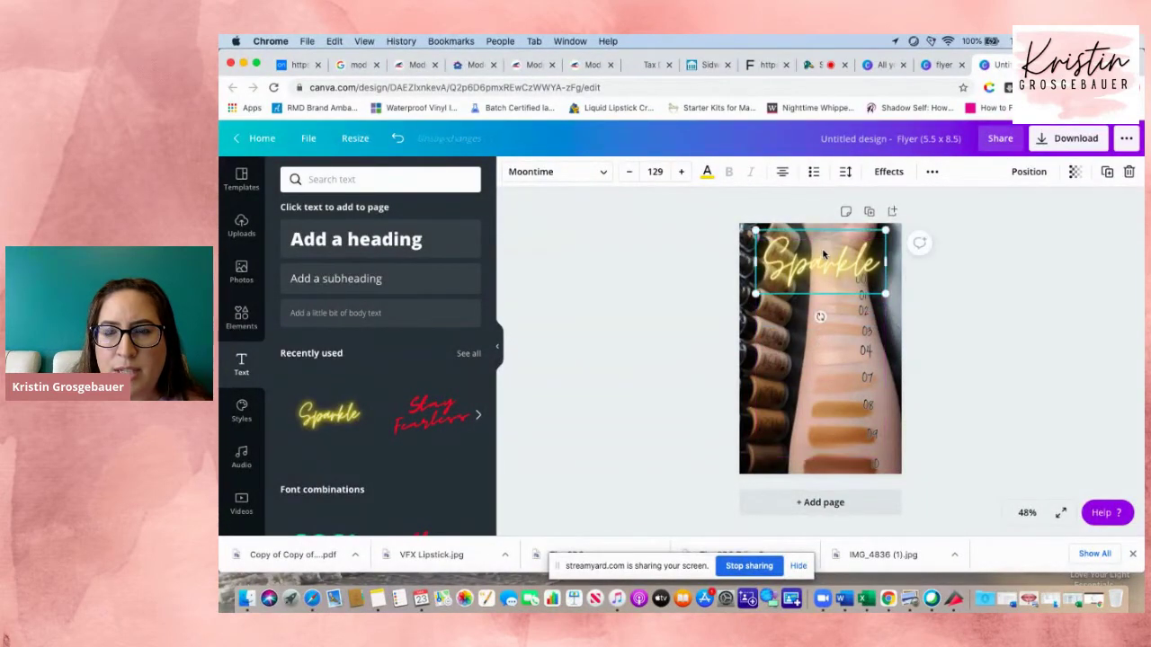
Close the flyer search results and open the existing Foundation Match Flyer to review the original layout on page 2.
click(940, 64)
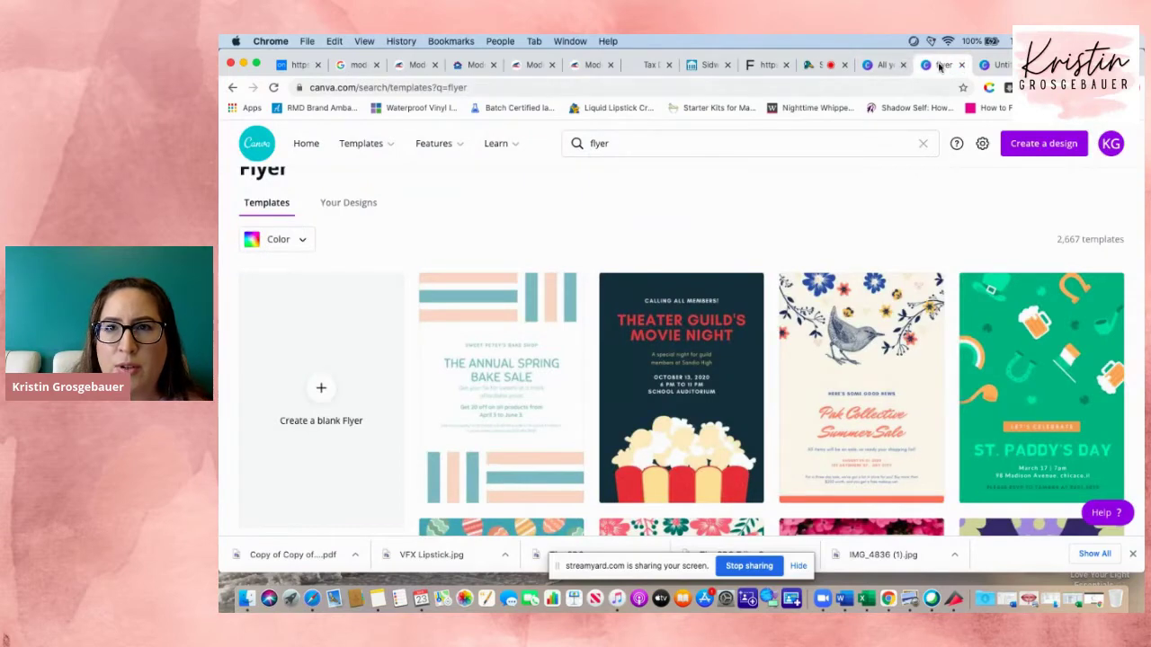
click(961, 65)
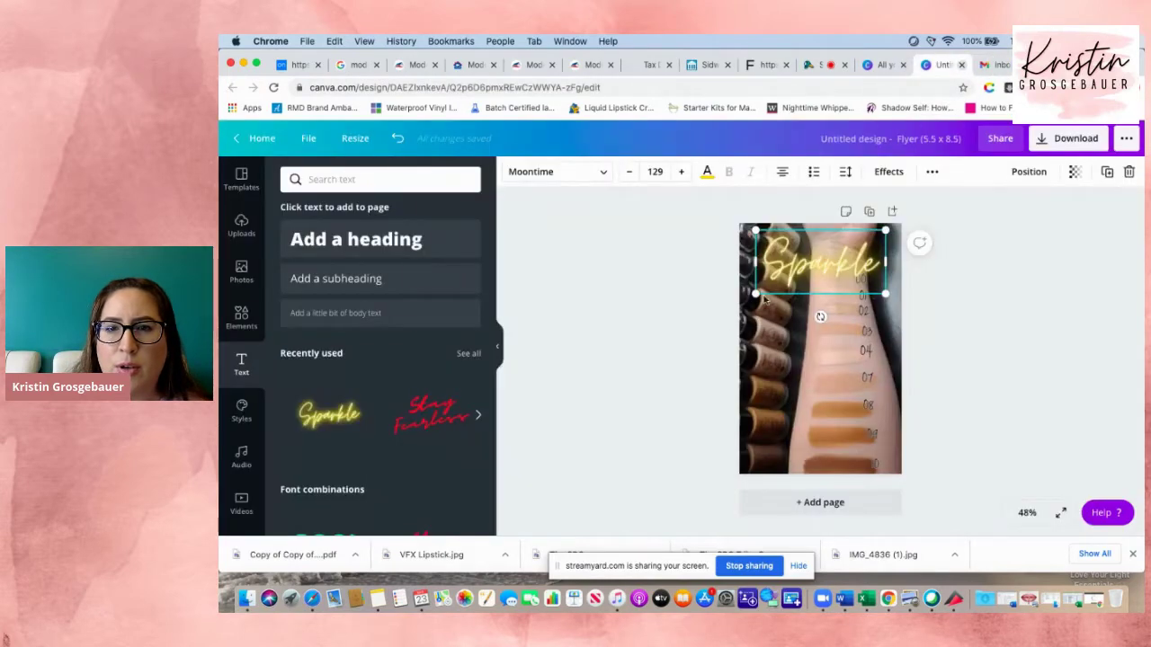
click(921, 65)
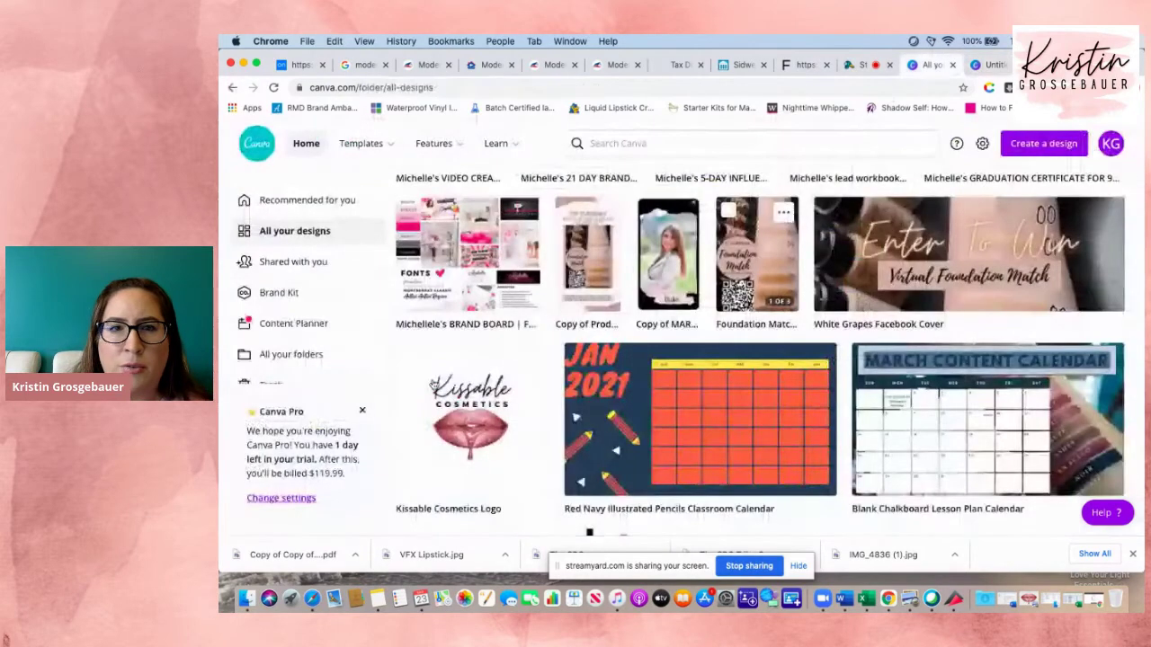
click(771, 258)
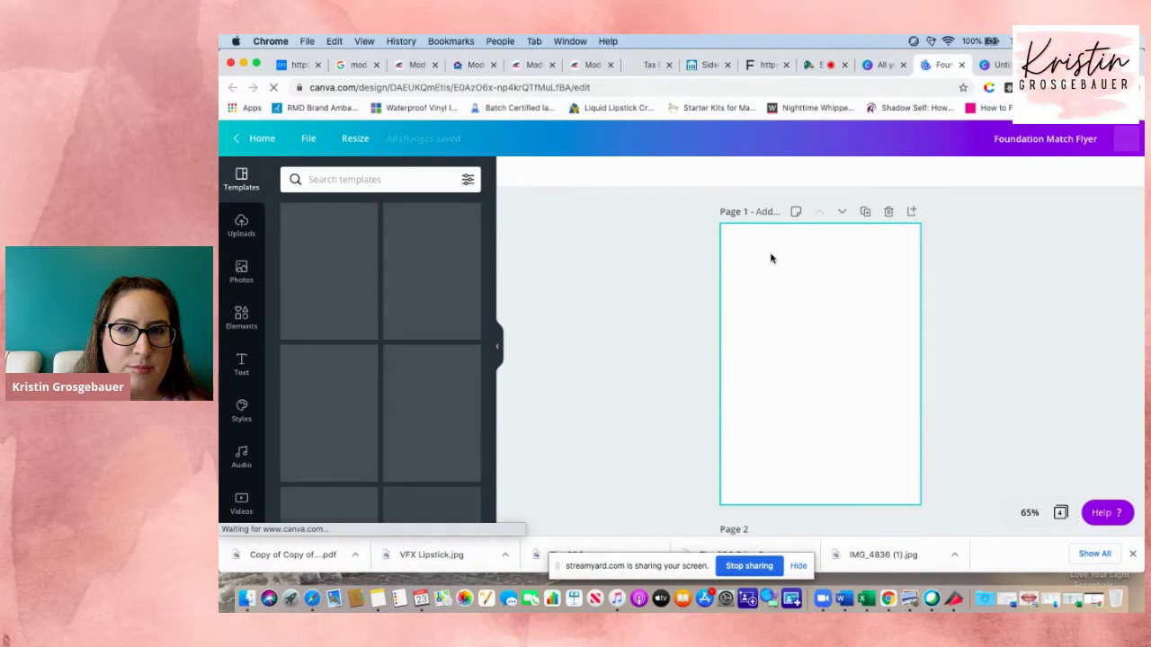
scroll(770, 258, down, 5)
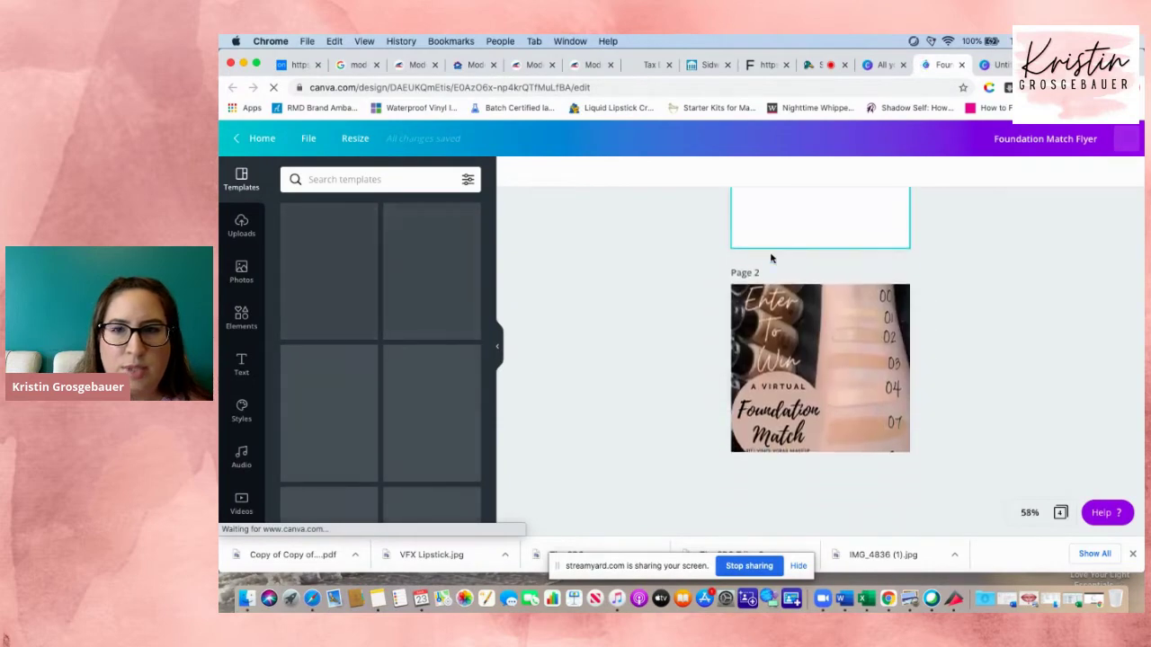
scroll(771, 258, down, 1)
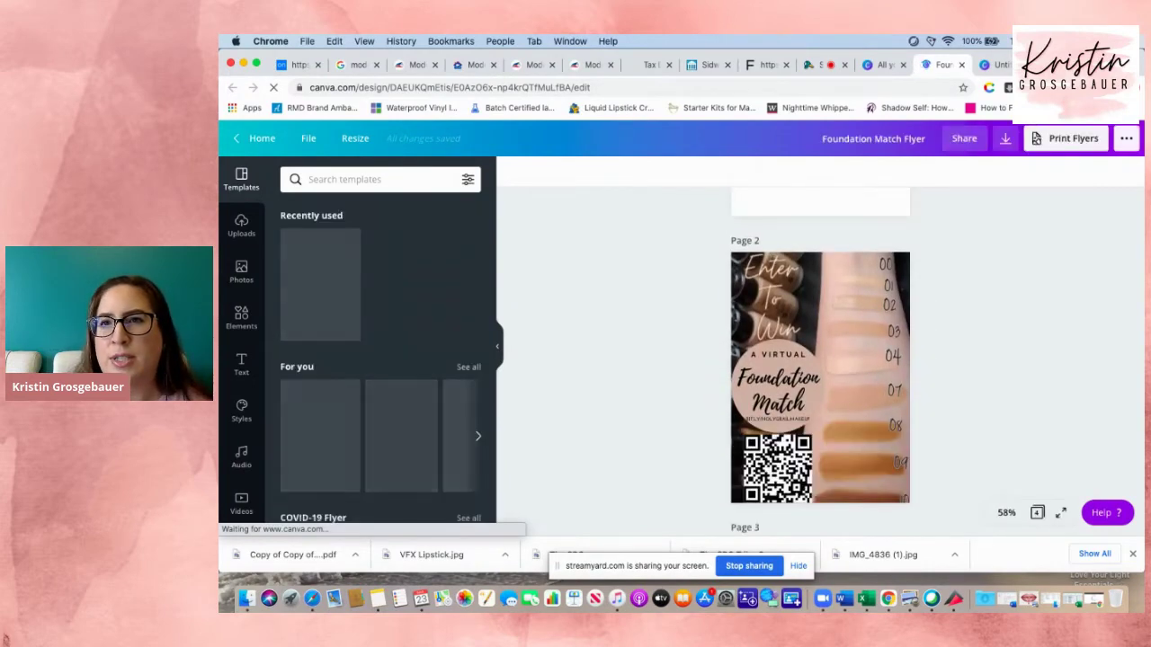
Return to the untitled flyer and replace the "Sparkle" text with "Enter To" and "Win" on two lines.
click(993, 64)
drag(883, 256, 872, 261)
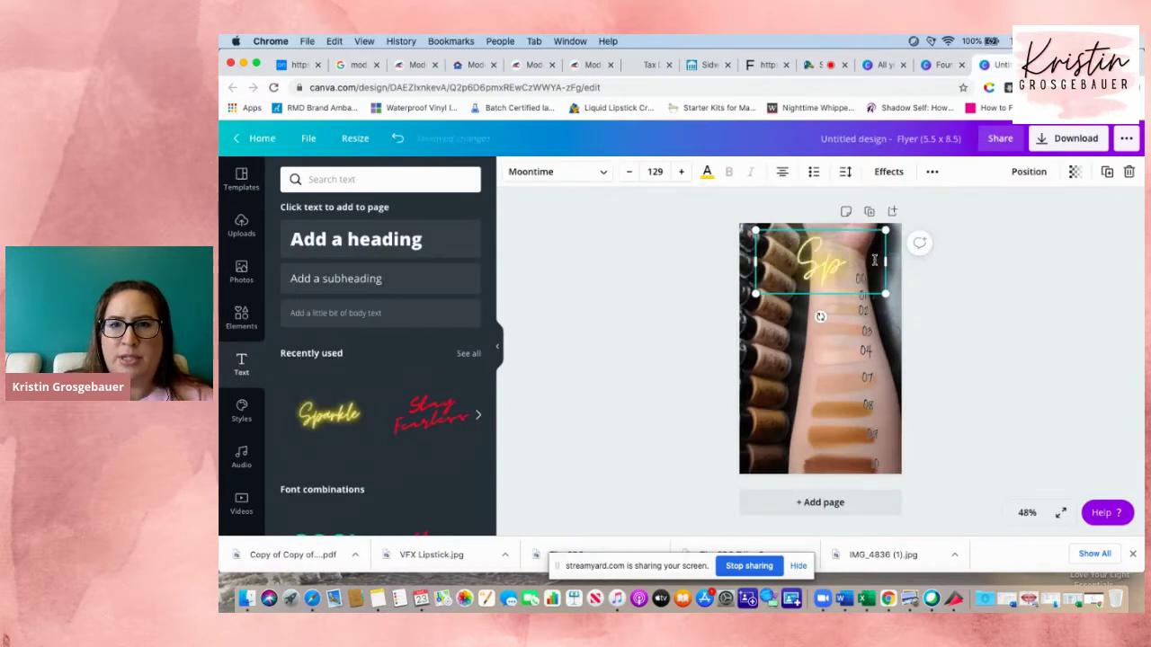
text(En)
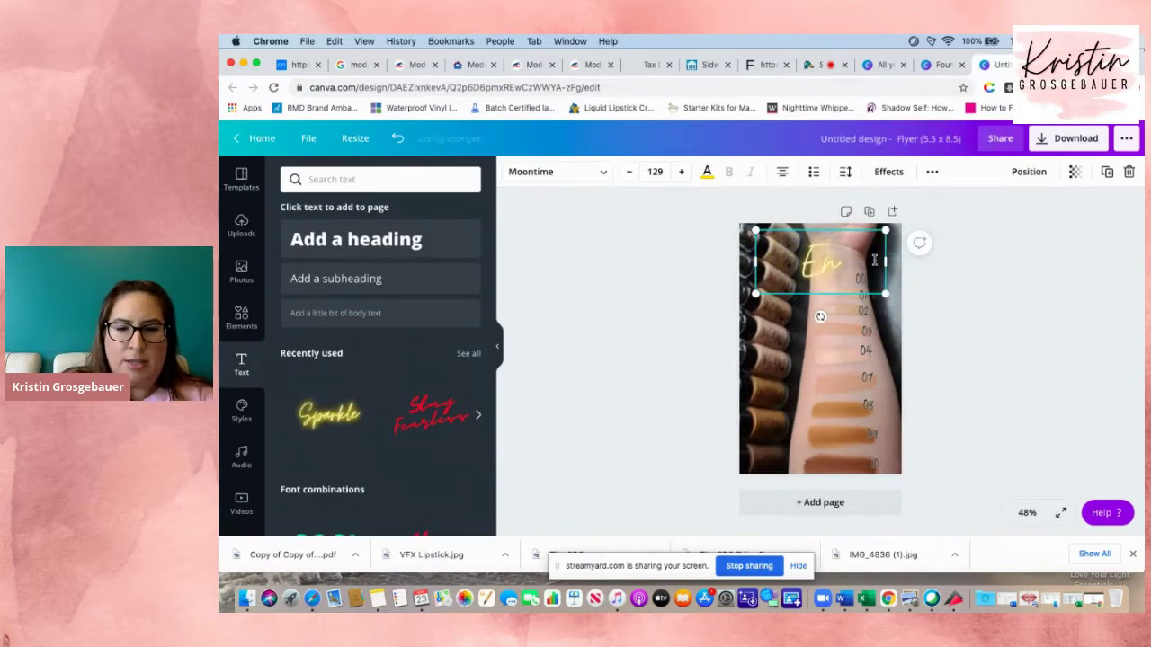
text(ter To)
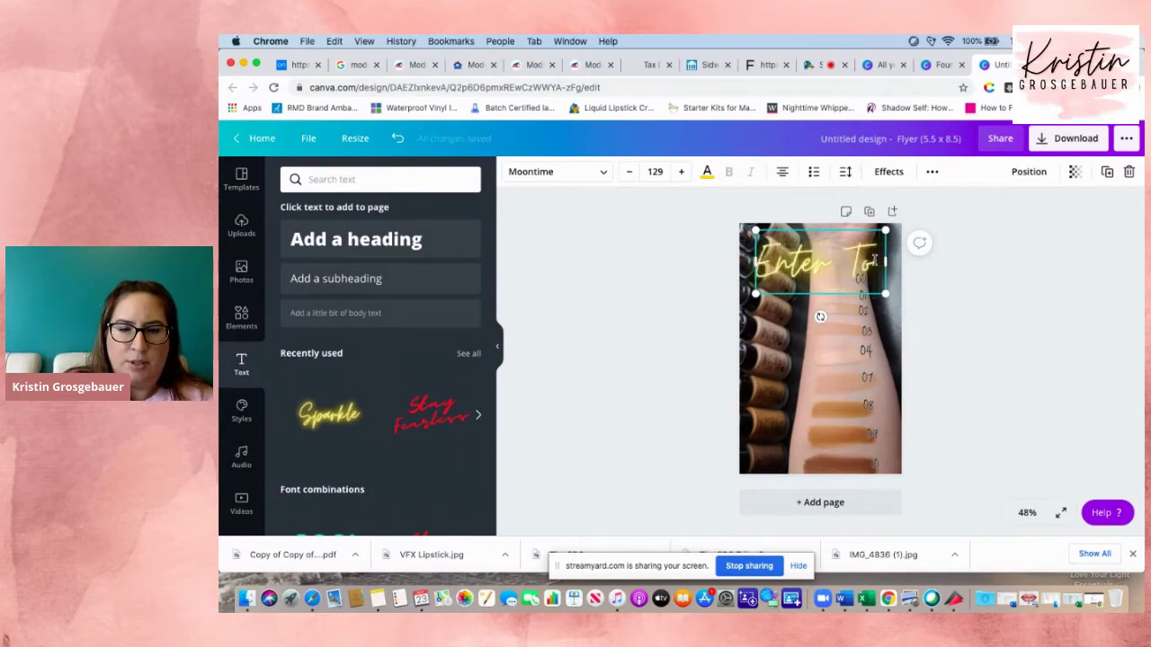
key(Return)
text(Win)
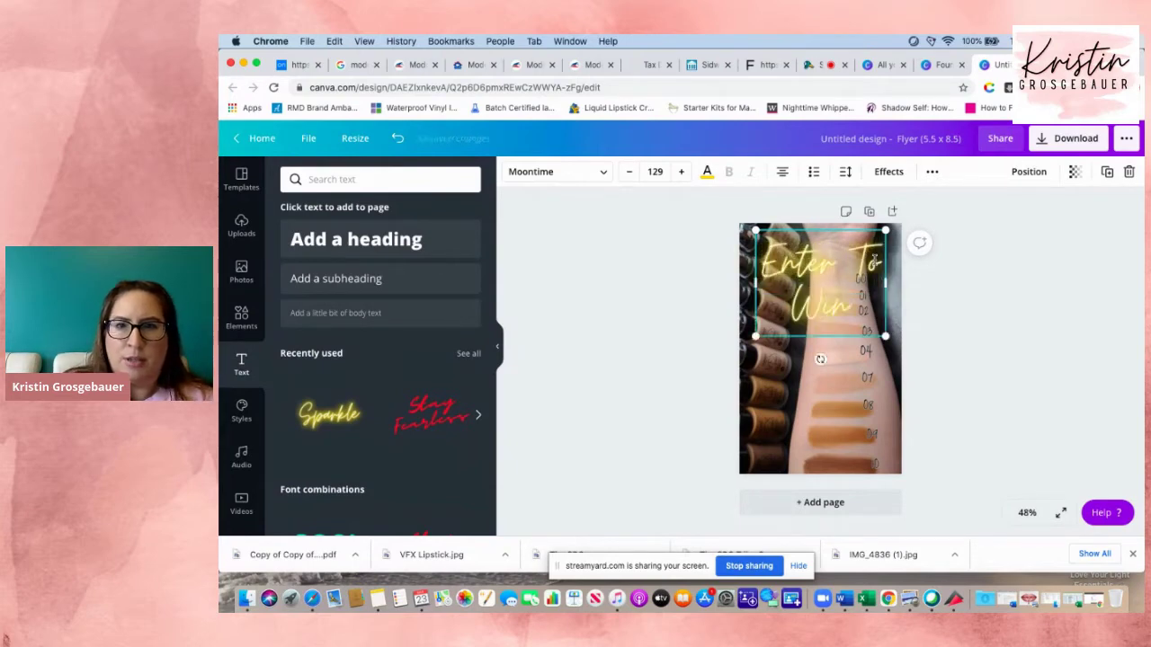
Widen the "Enter To Win" text box to the full page width and recolor it with the light pink-beige photo color.
drag(755, 282, 739, 282)
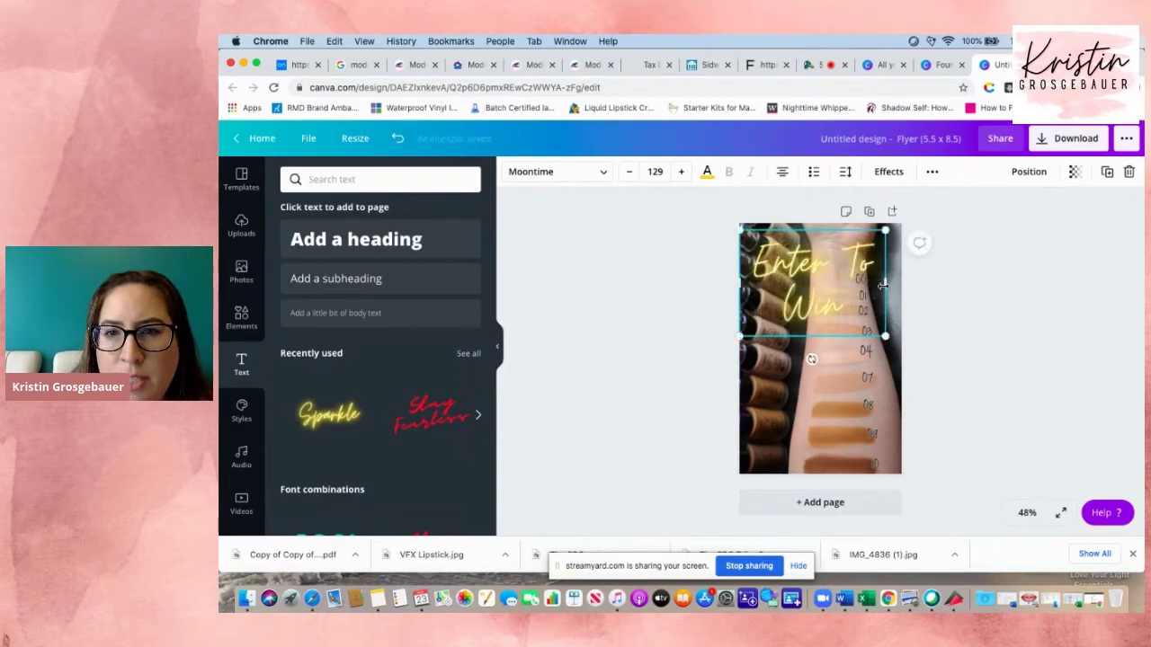
drag(886, 283, 902, 276)
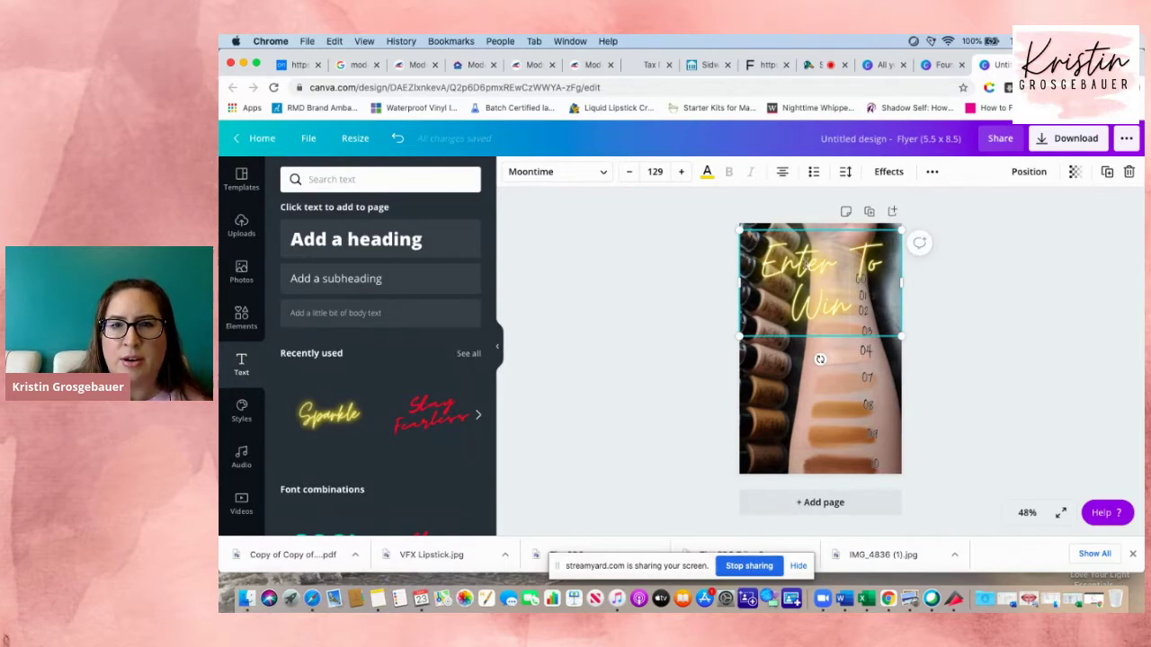
click(707, 175)
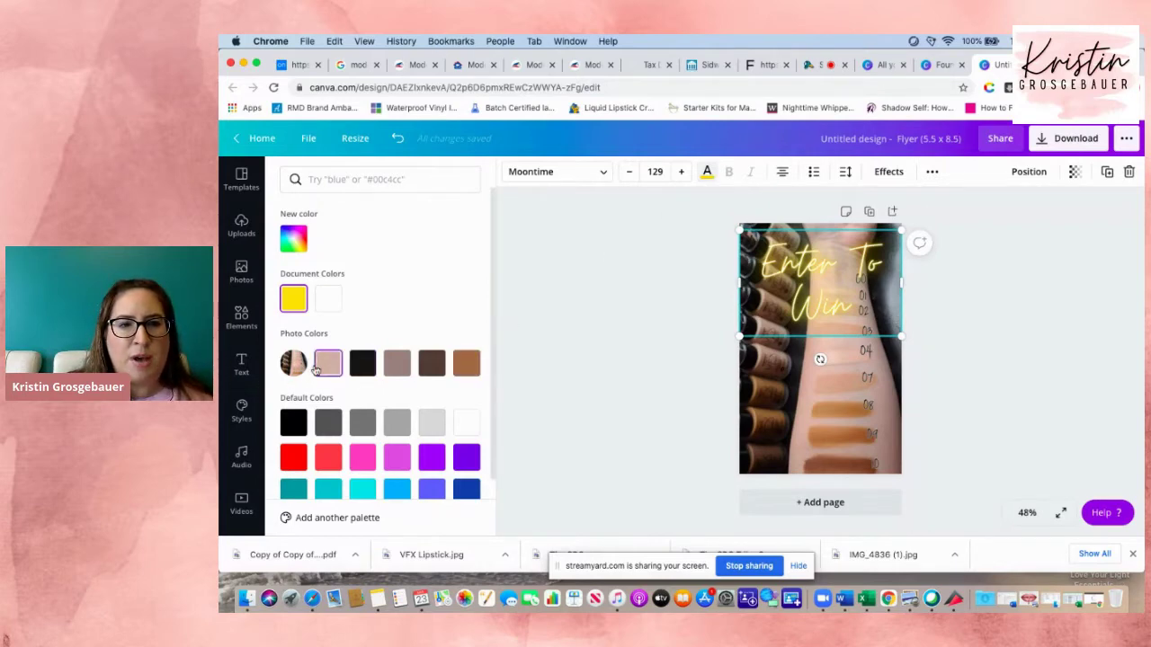
click(394, 363)
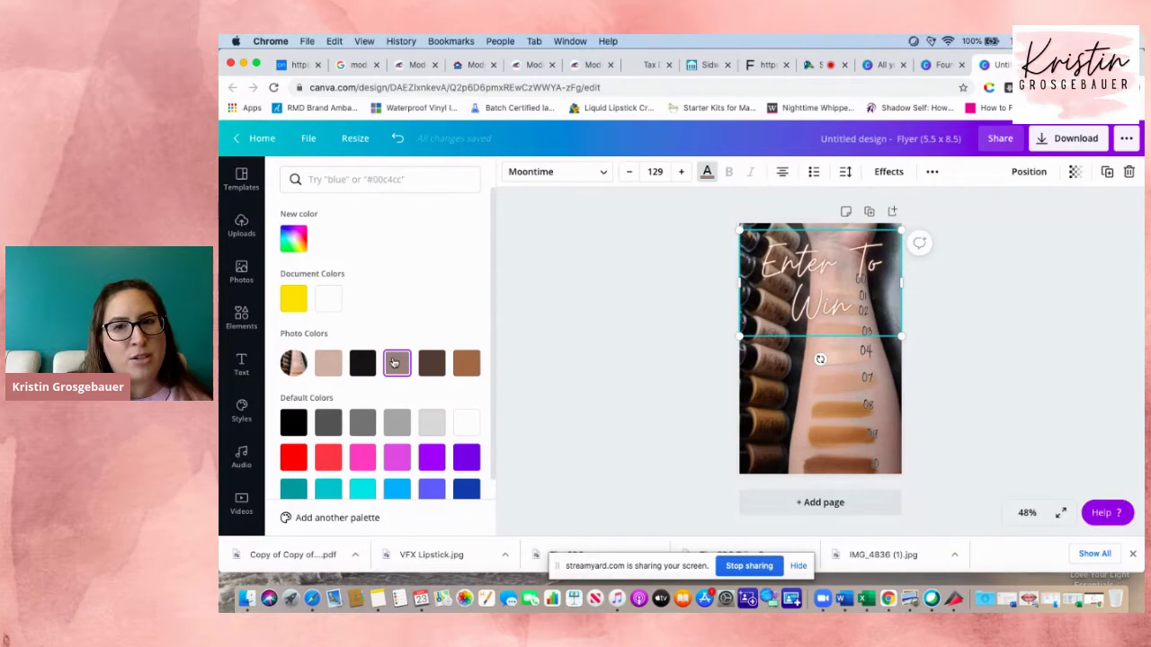
click(331, 363)
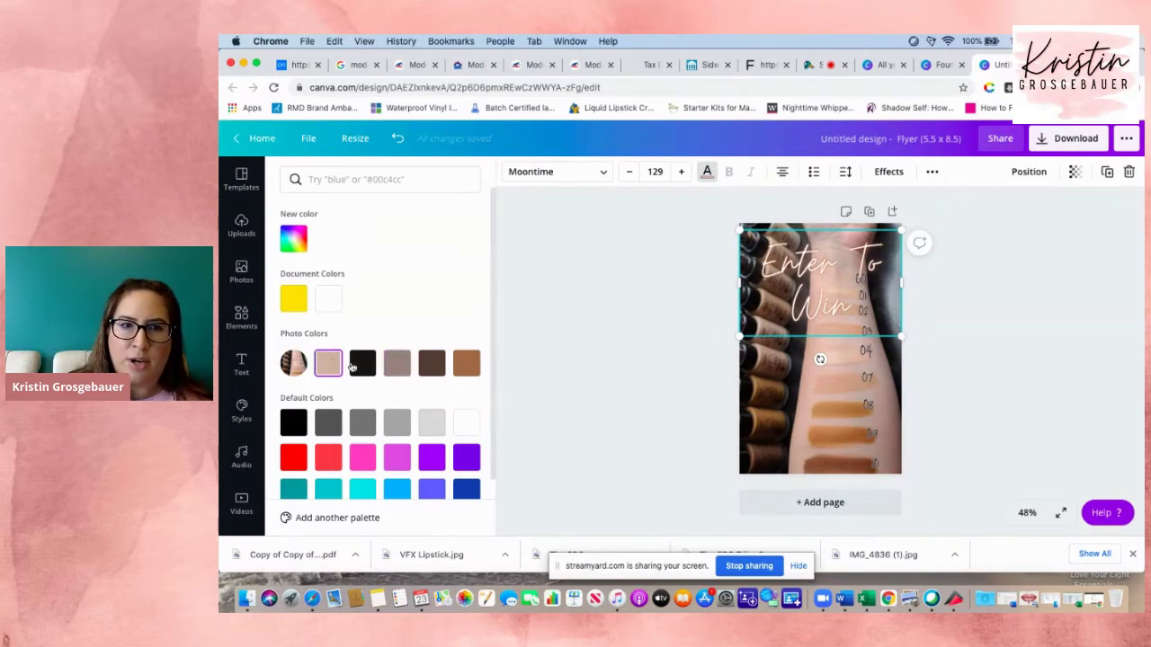
click(363, 364)
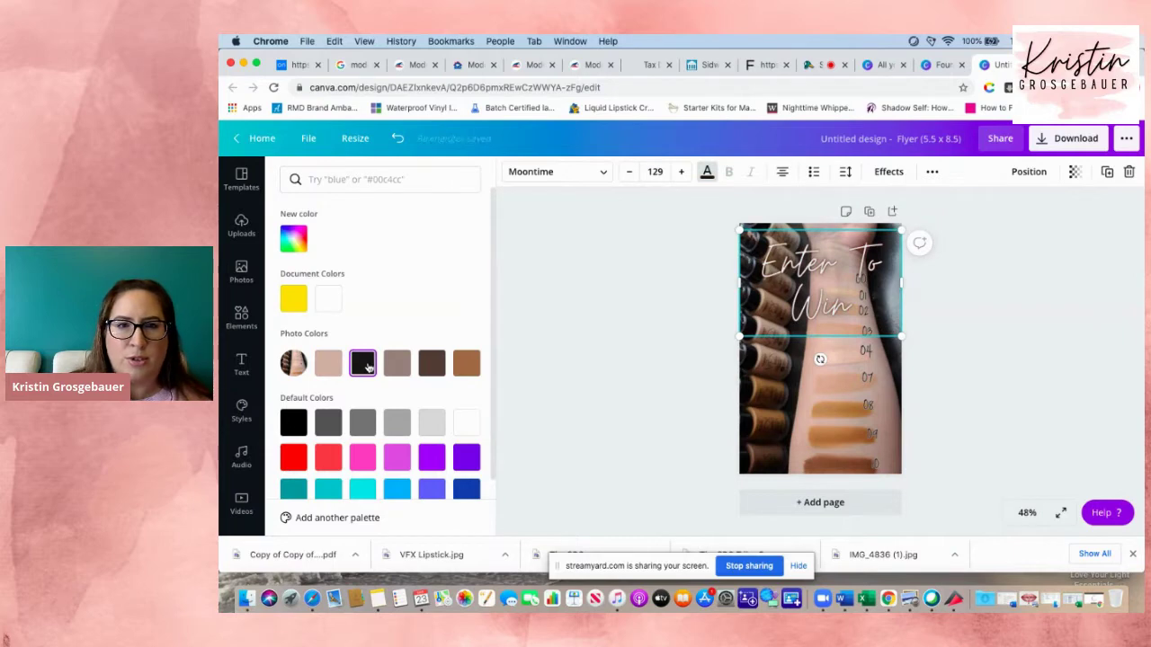
click(433, 364)
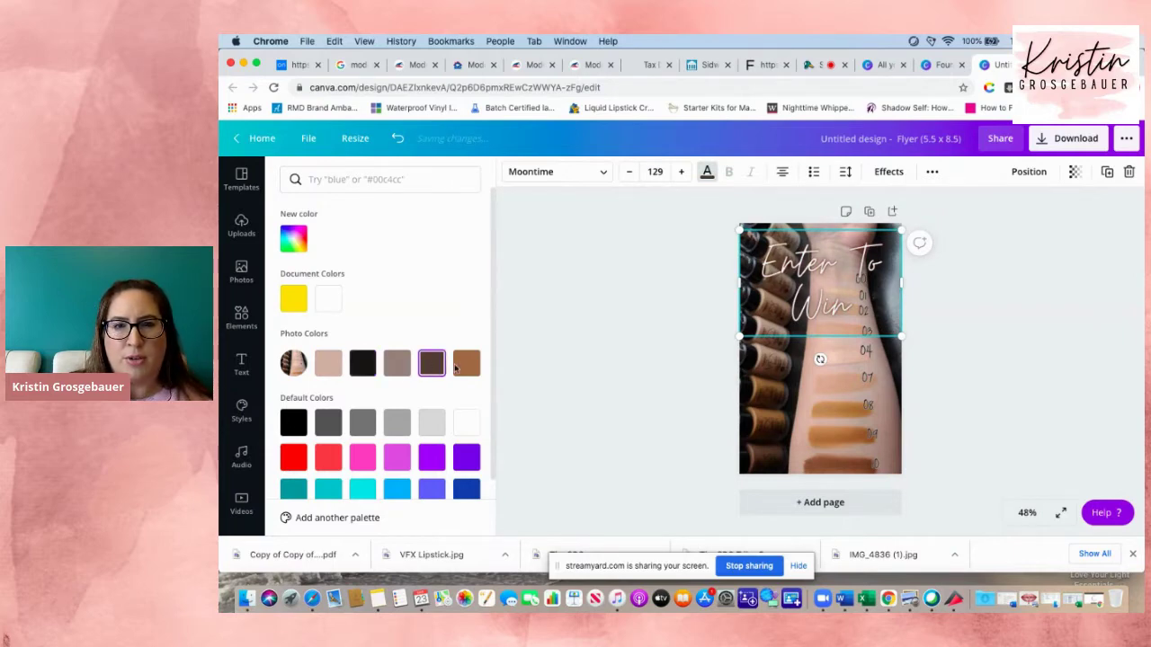
click(469, 368)
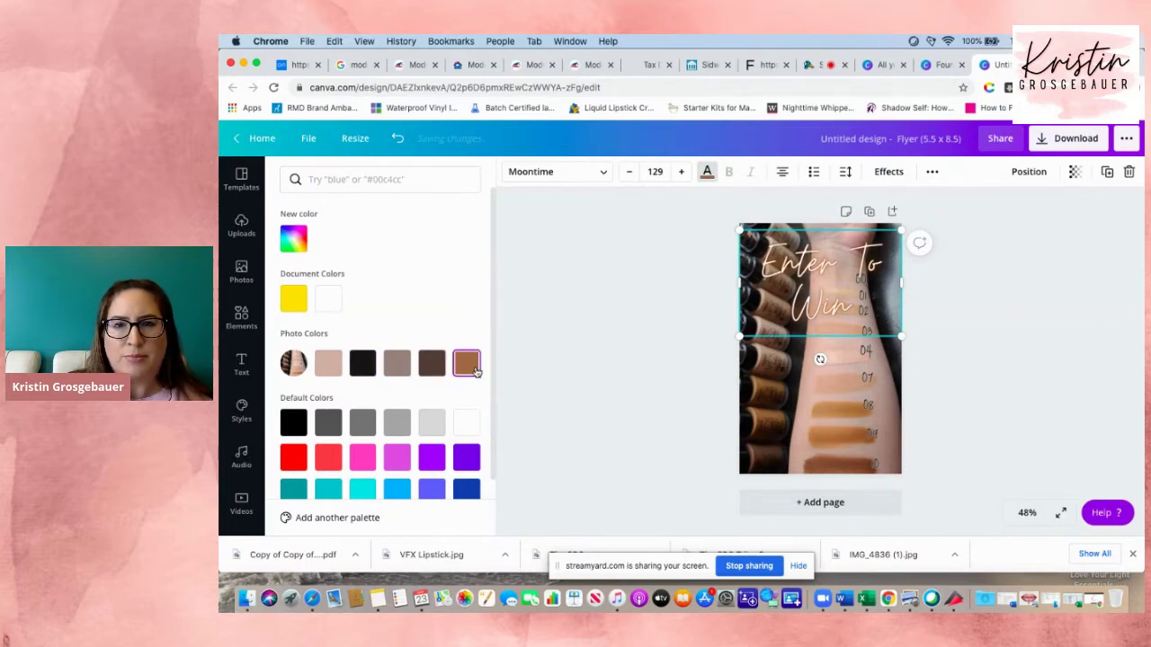
click(400, 365)
click(358, 363)
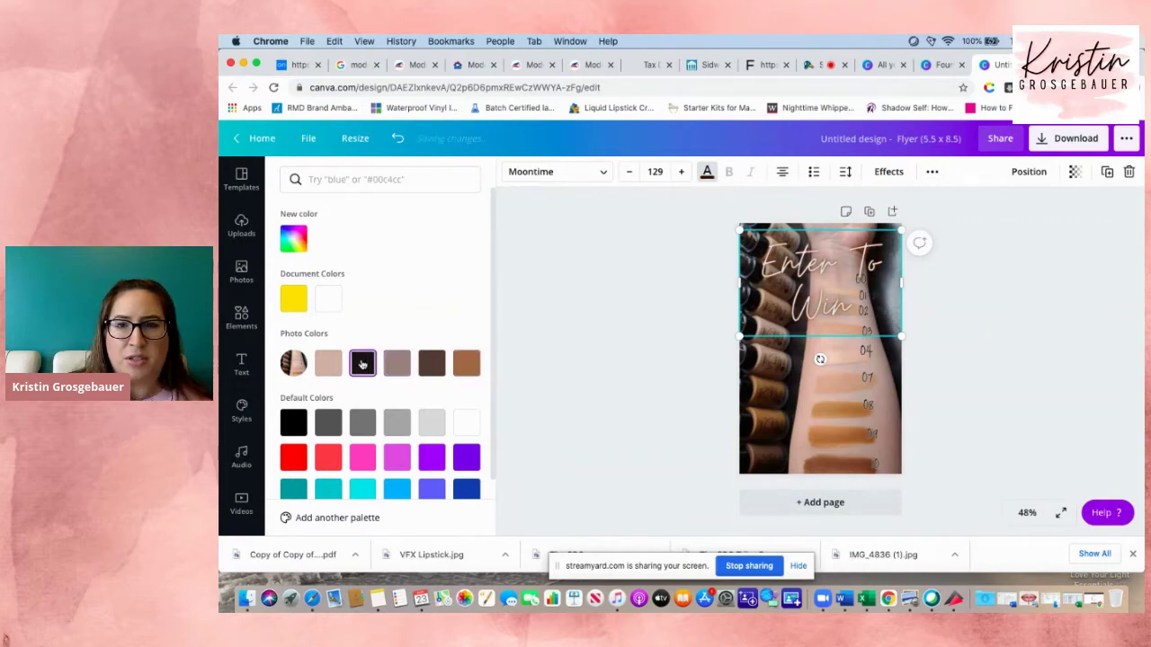
click(333, 363)
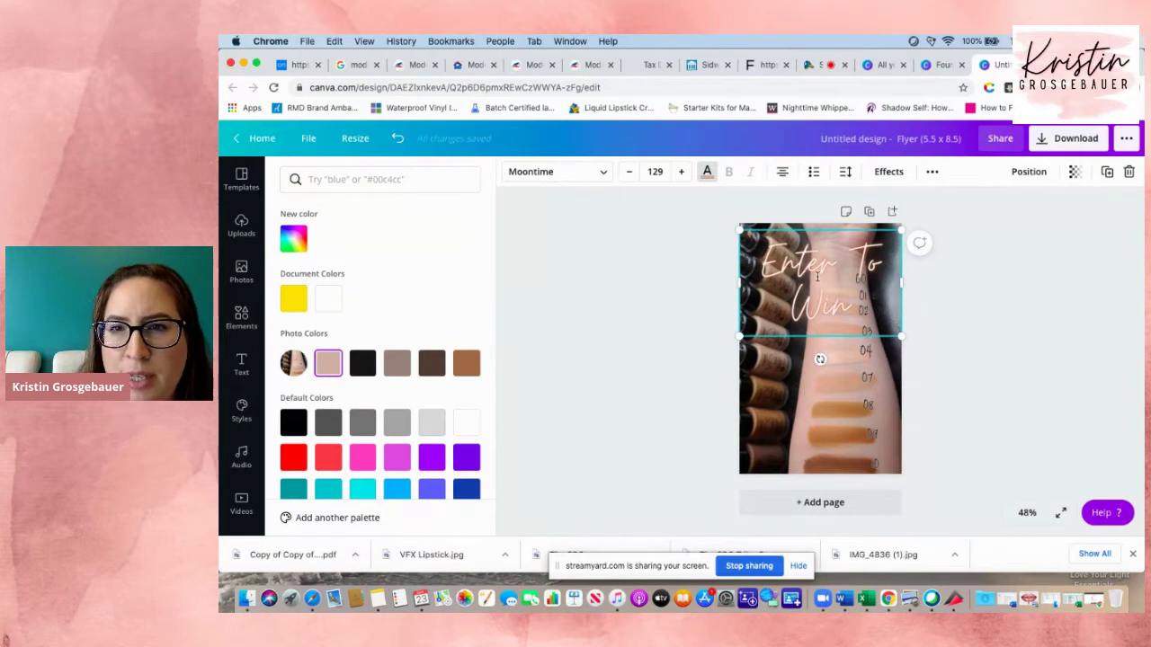
Nudge the "Enter To Win" text upward until it sits close to the page's top edge.
key(Escape)
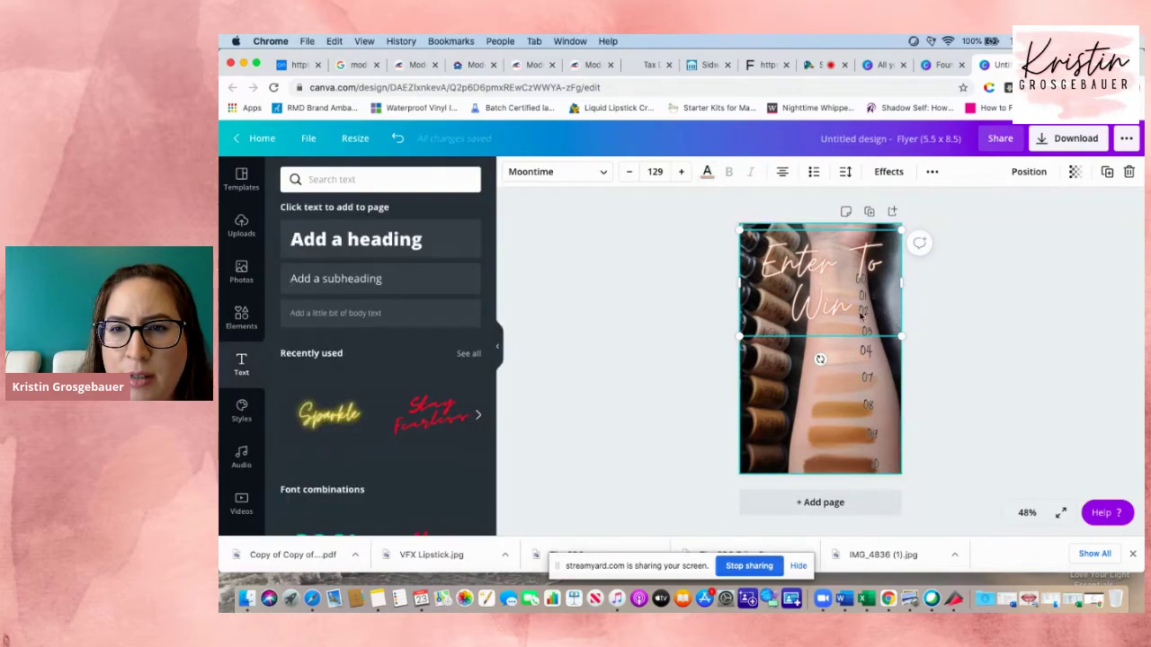
key(Return)
click(937, 358)
click(868, 377)
click(823, 280)
key(Up)
key(Up)
key(Up)
key(Up)
key(Up)
key(Up)
key(Up)
key(Up)
key(Up)
key(Up)
key(Up)
key(Up)
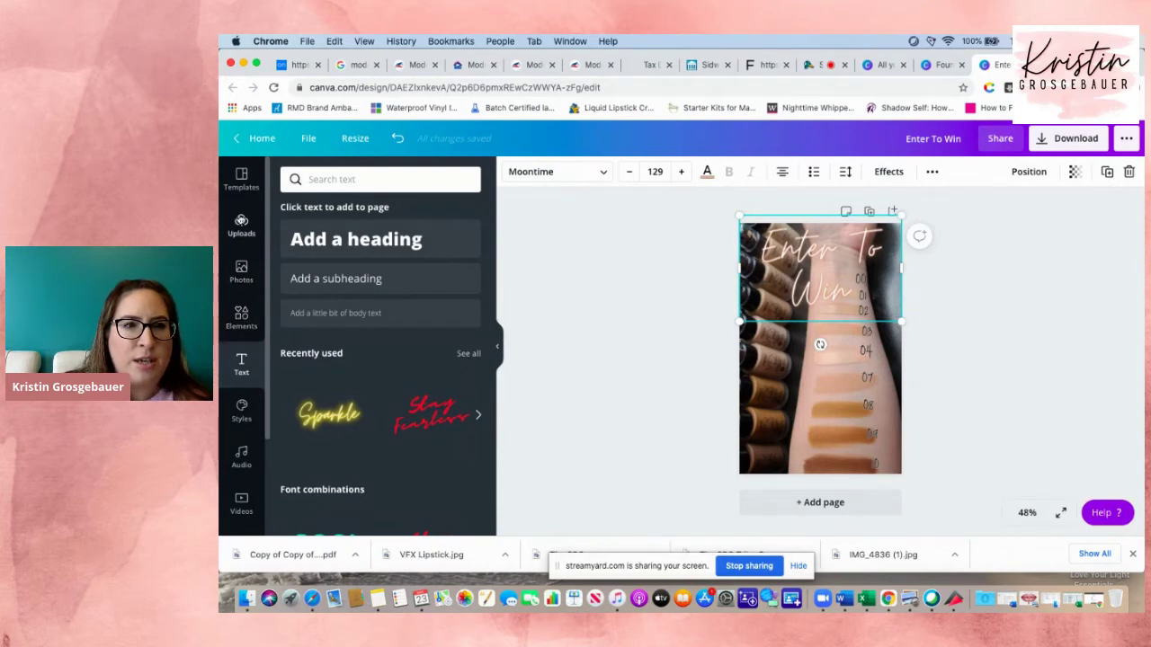
Try a circle and a hexagon shape below the title, and remove the hexagon.
click(241, 317)
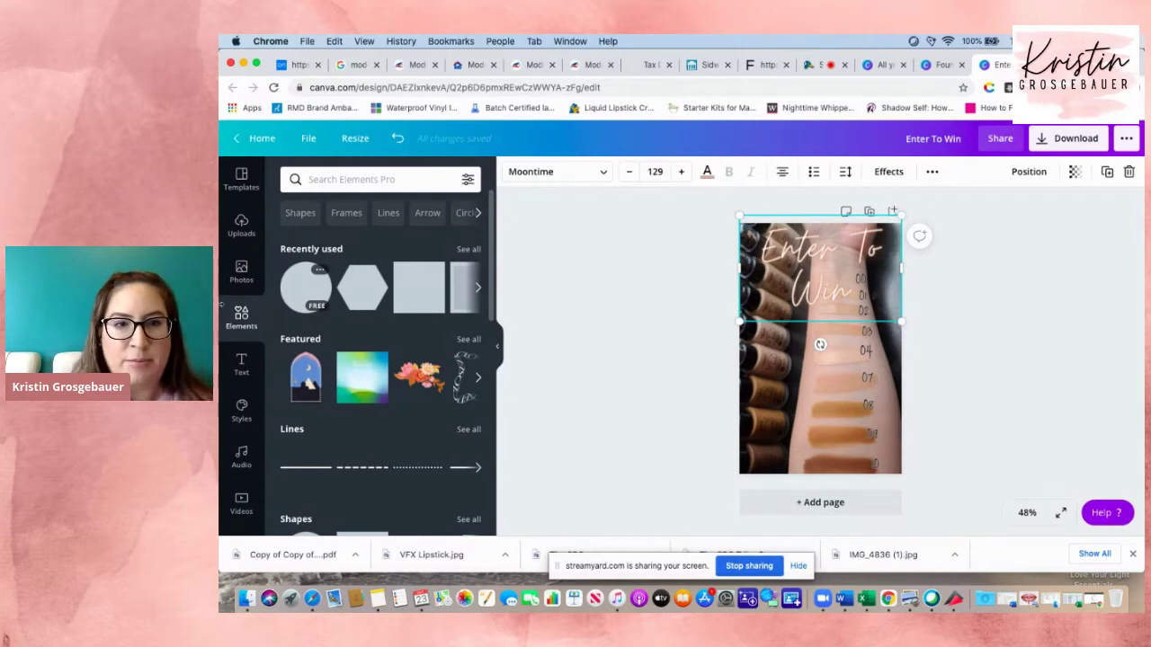
click(305, 289)
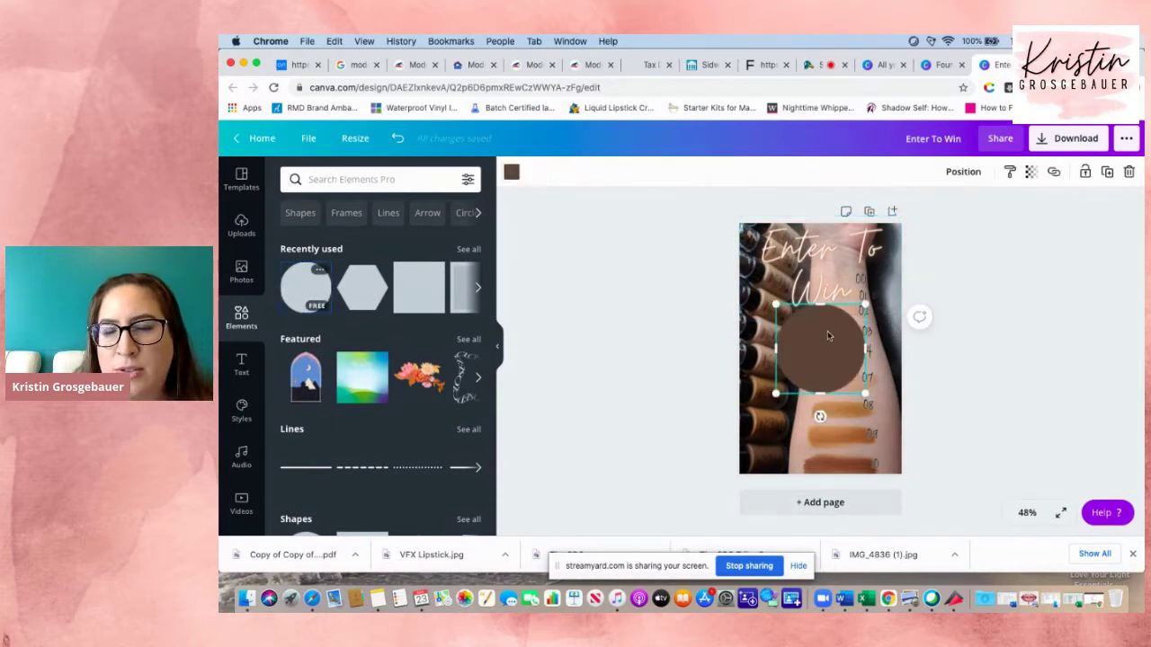
drag(817, 355, 797, 371)
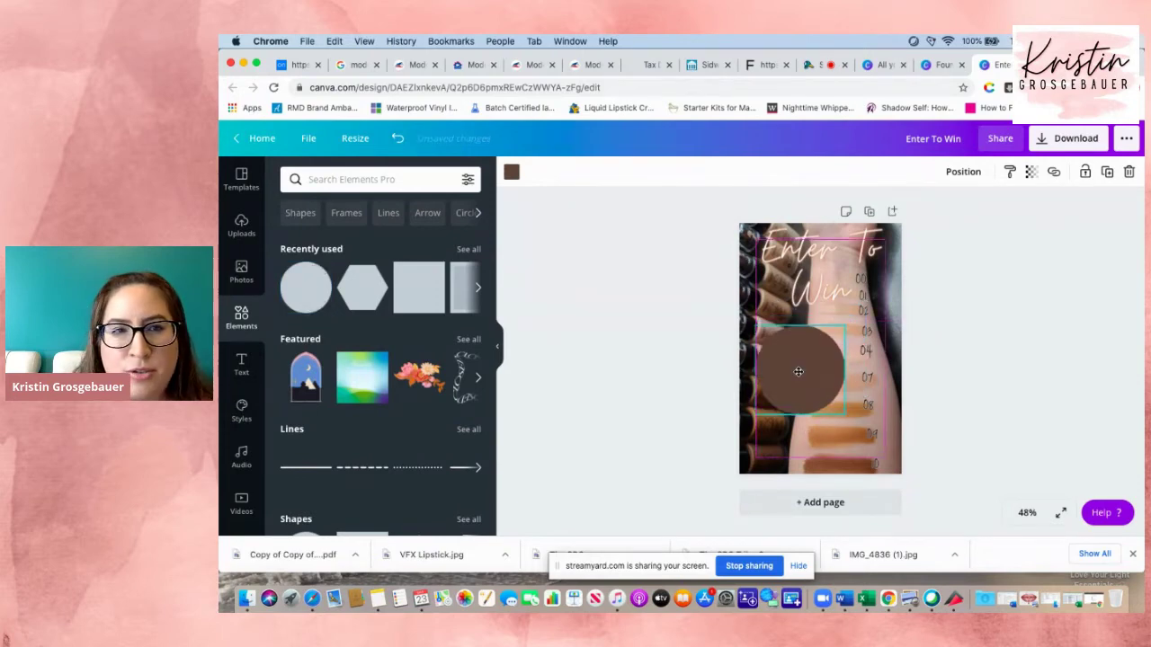
click(362, 287)
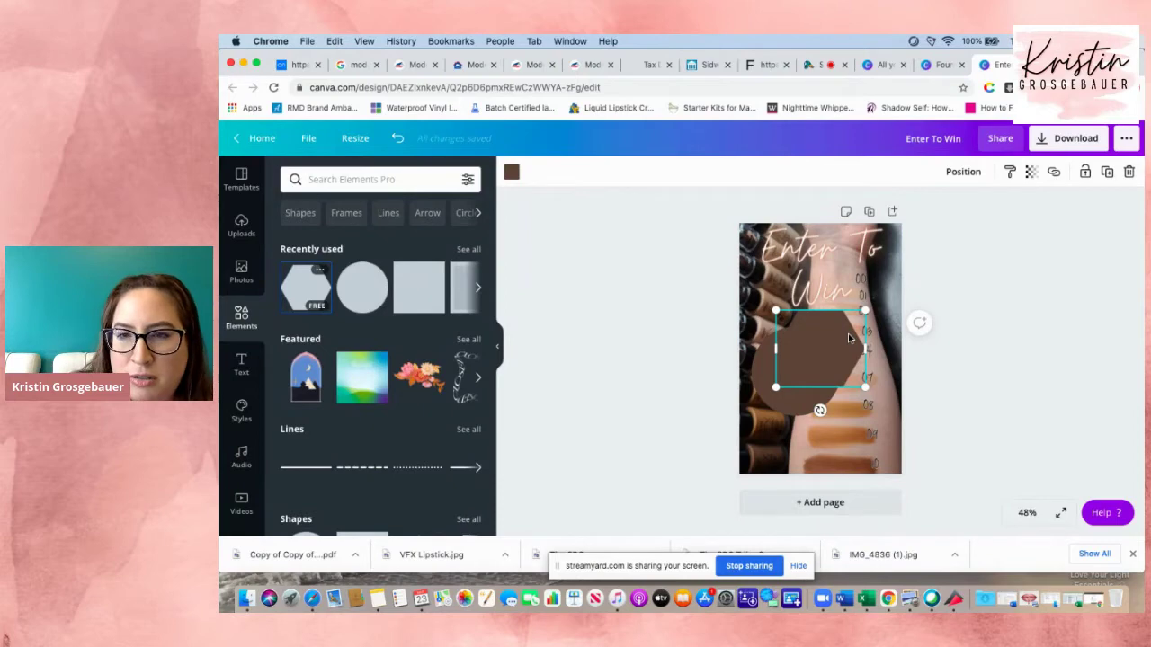
key(Delete)
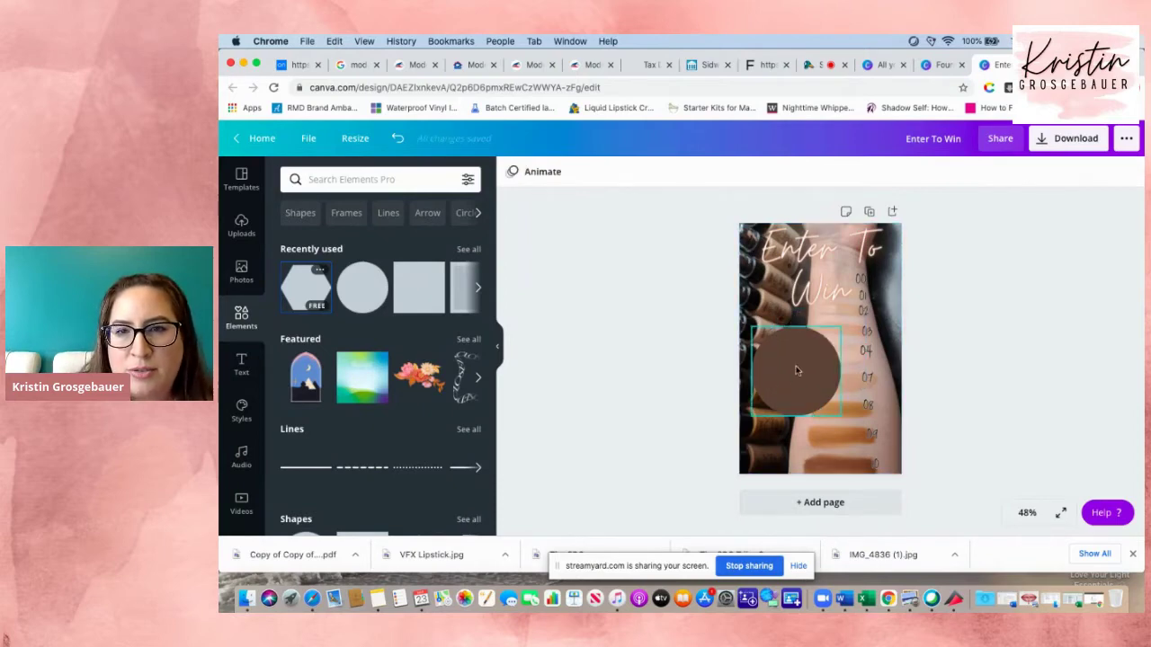
Try the brown circle against the page's left edge, stretched slightly wider, and delete it.
click(793, 376)
drag(793, 376, 786, 364)
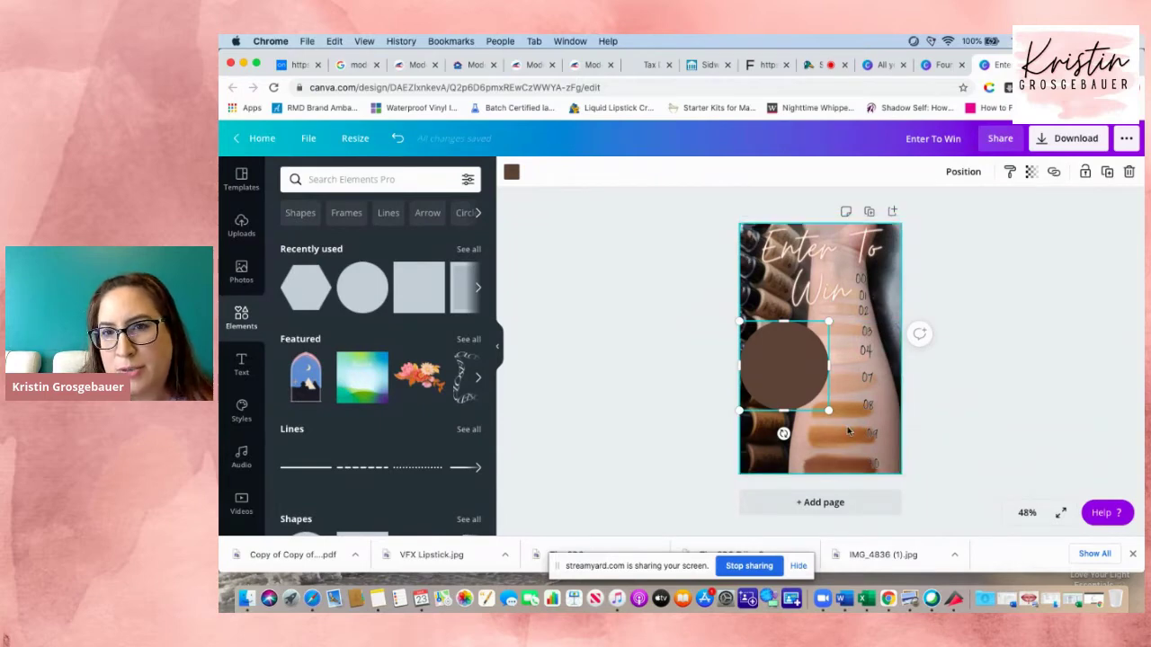
drag(826, 366, 835, 367)
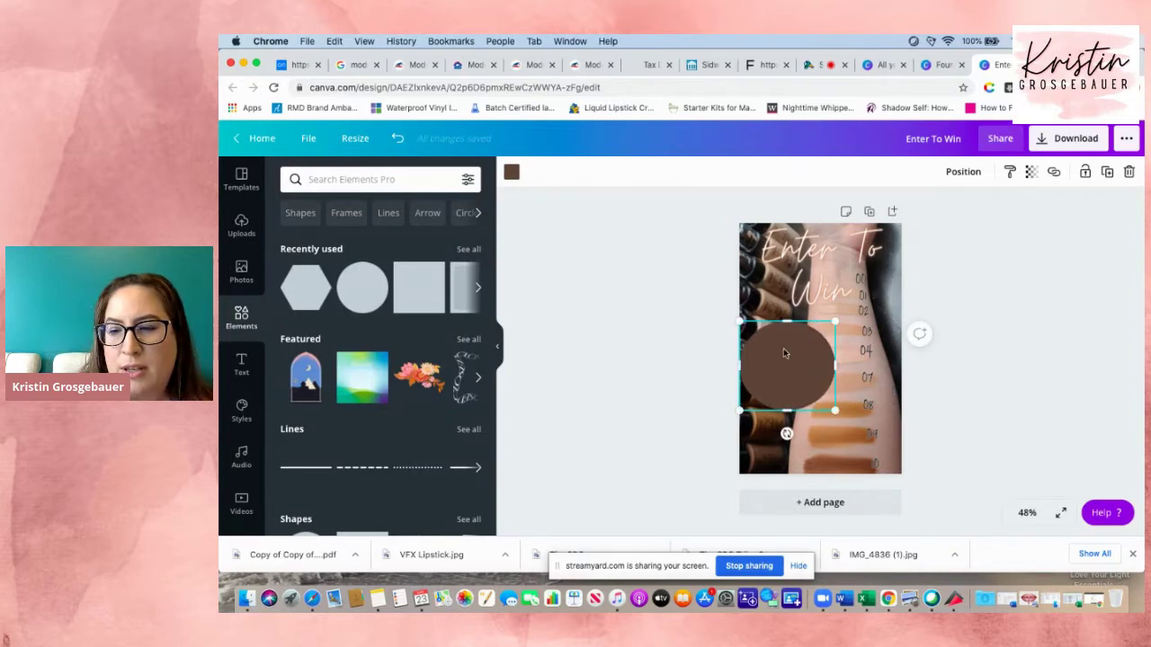
key(Delete)
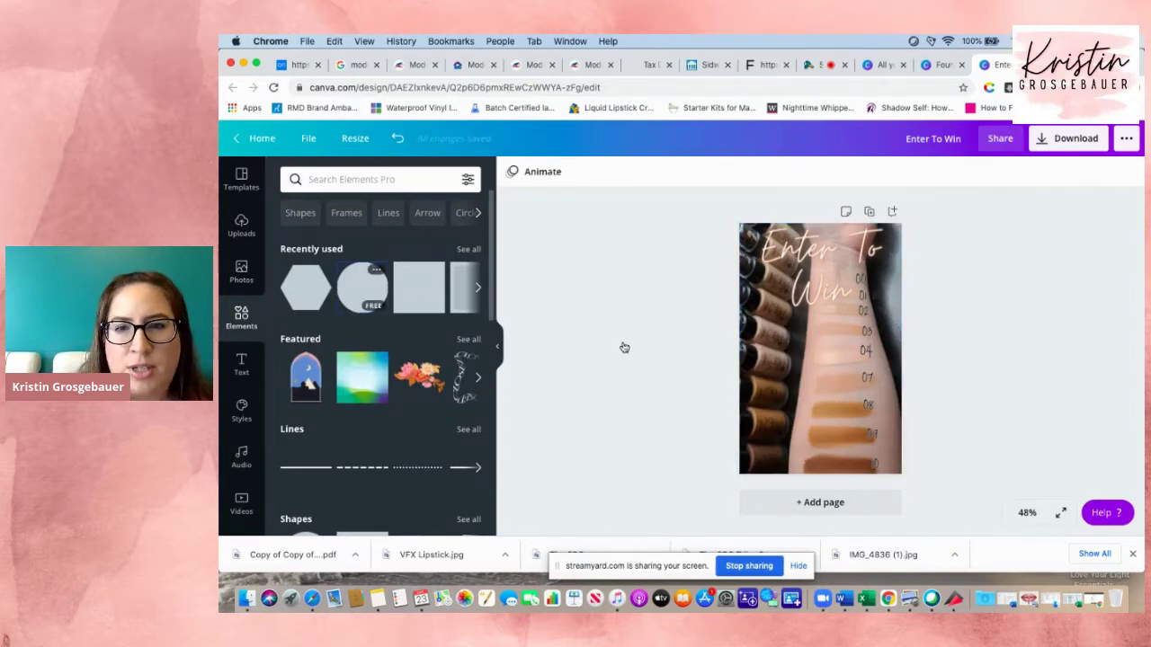
Place a fresh circle against the page's left edge below "Win", scaled to about half the page width.
key(super+z)
drag(863, 393, 789, 392)
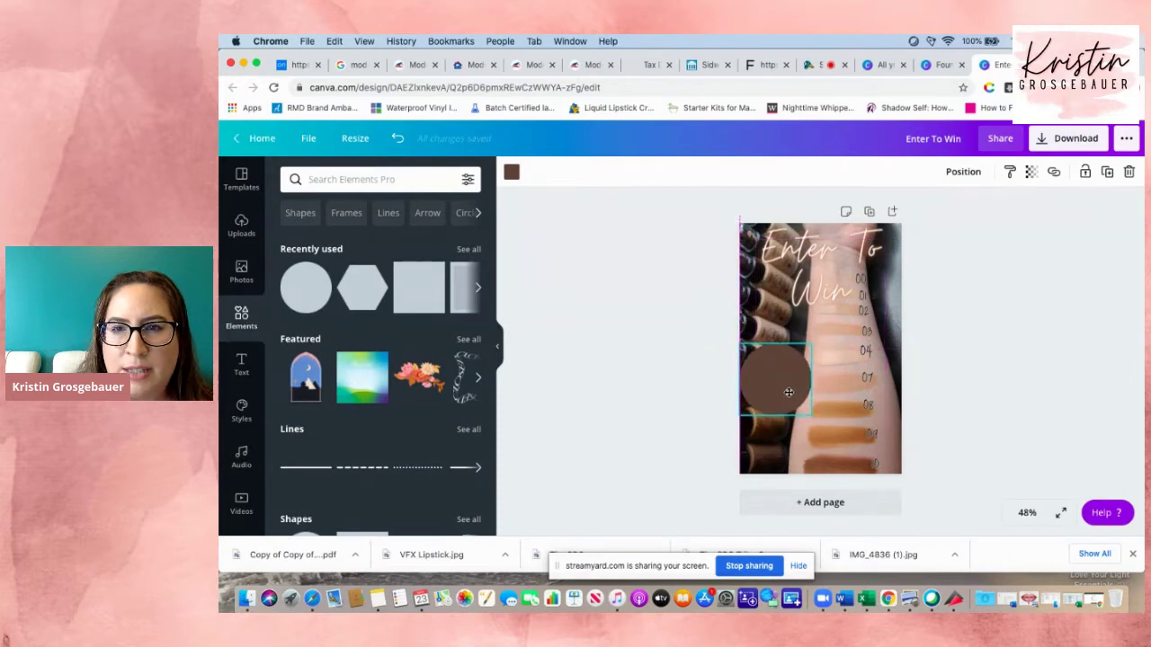
drag(811, 415, 803, 388)
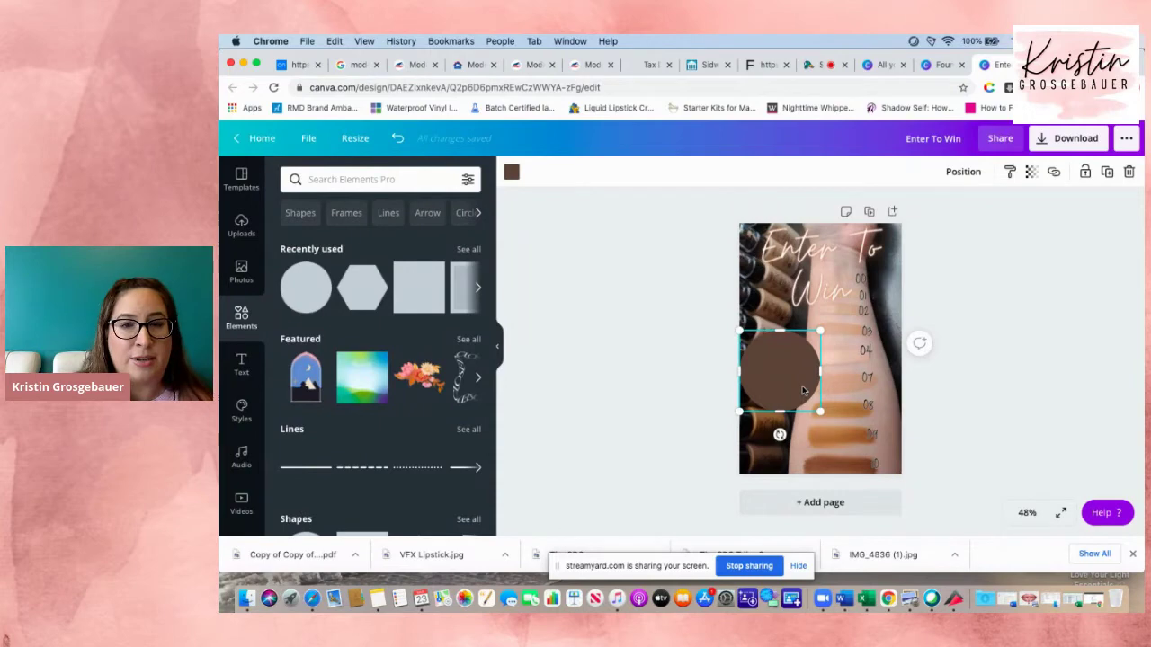
Compare the photo colors on the circle and fill it with the orange-brown one.
click(512, 172)
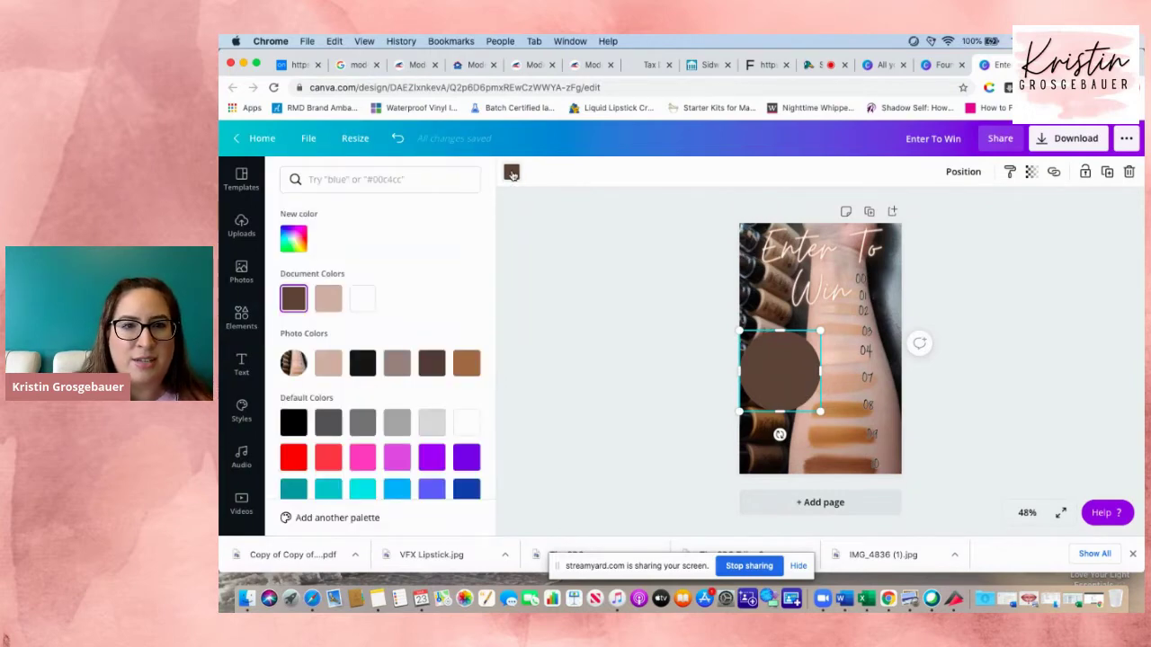
click(329, 363)
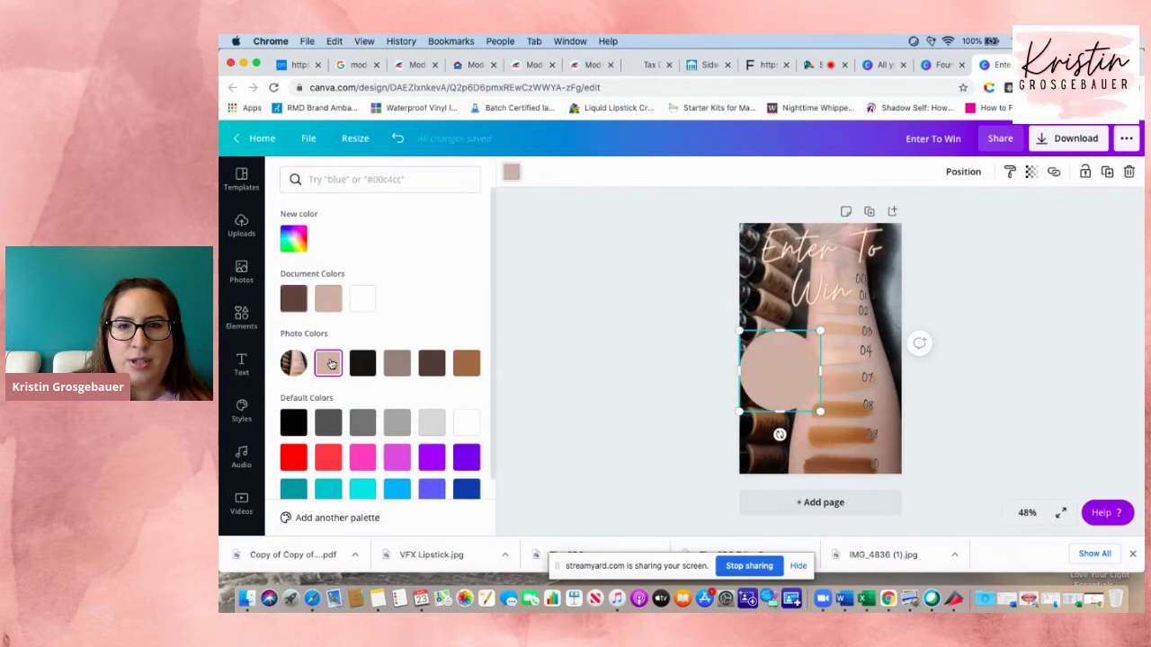
click(398, 366)
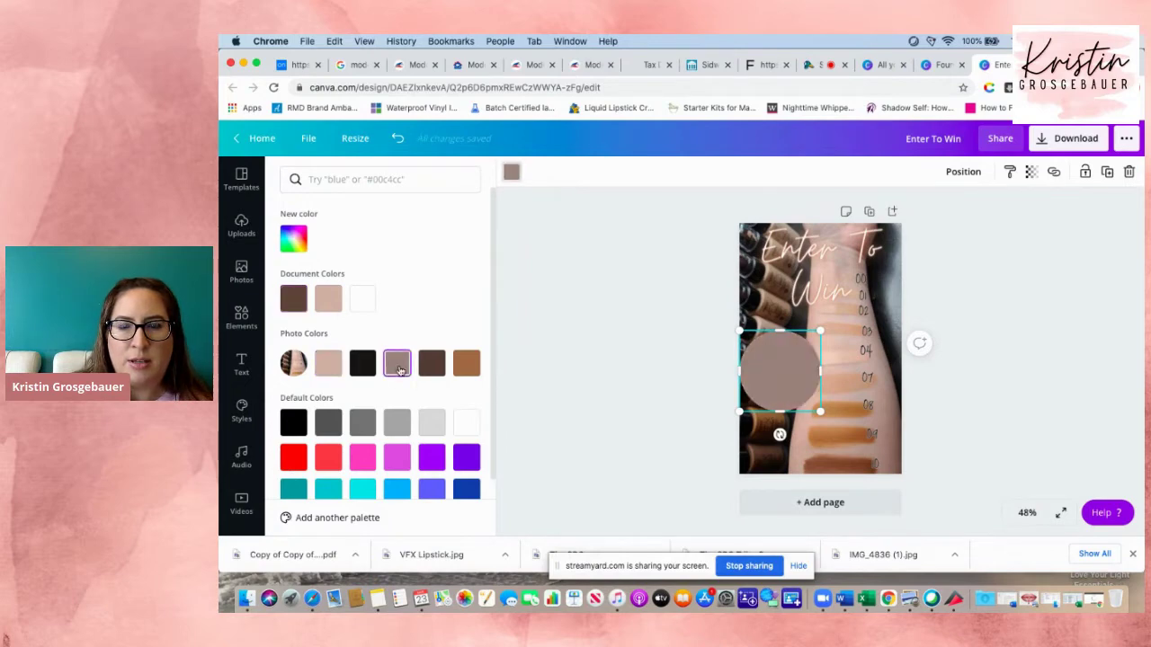
click(467, 367)
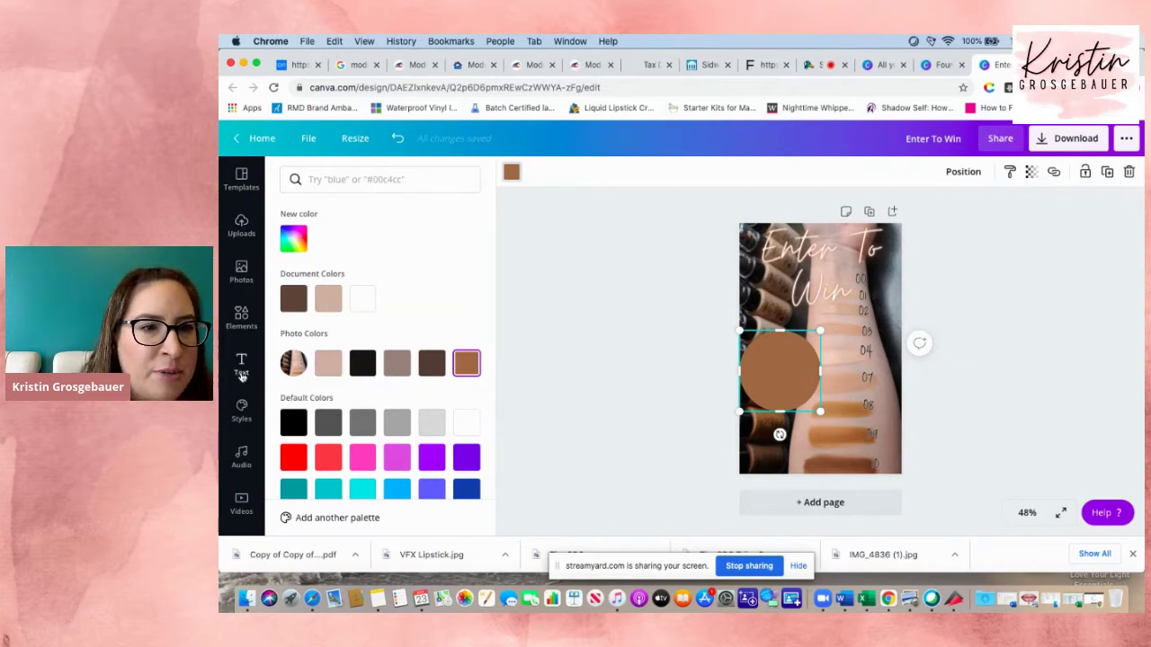
Add a subheading text box to the flyer and center it on the orange-brown circle.
click(241, 367)
scroll(365, 383, down, 1)
scroll(364, 382, up, 1)
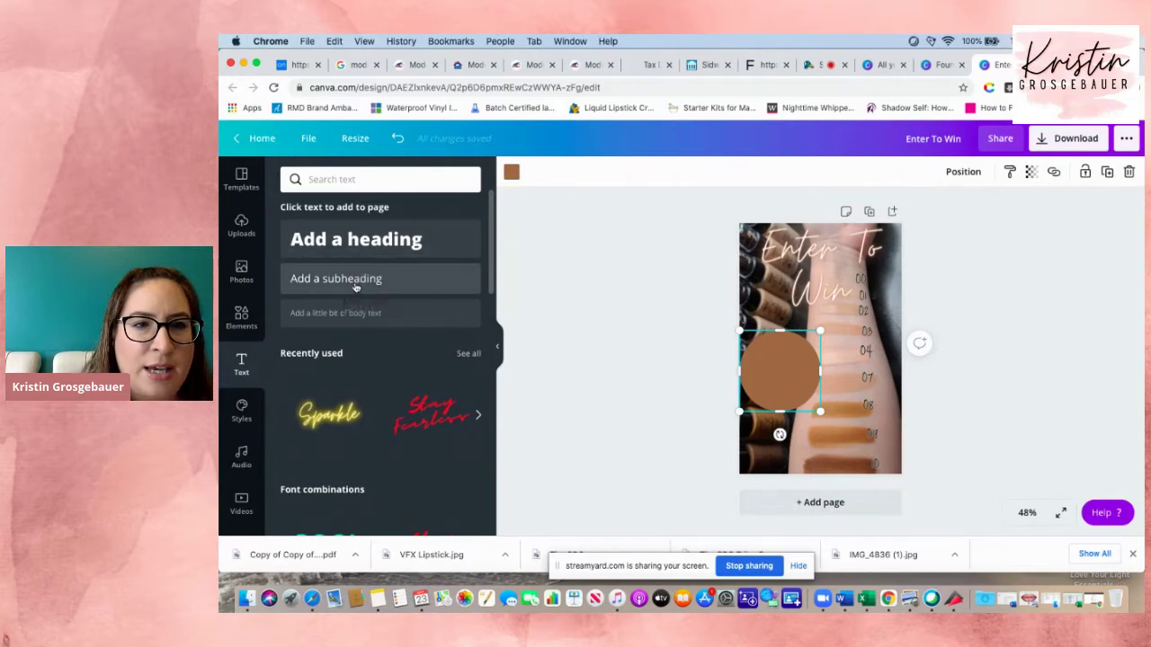
drag(355, 286, 780, 425)
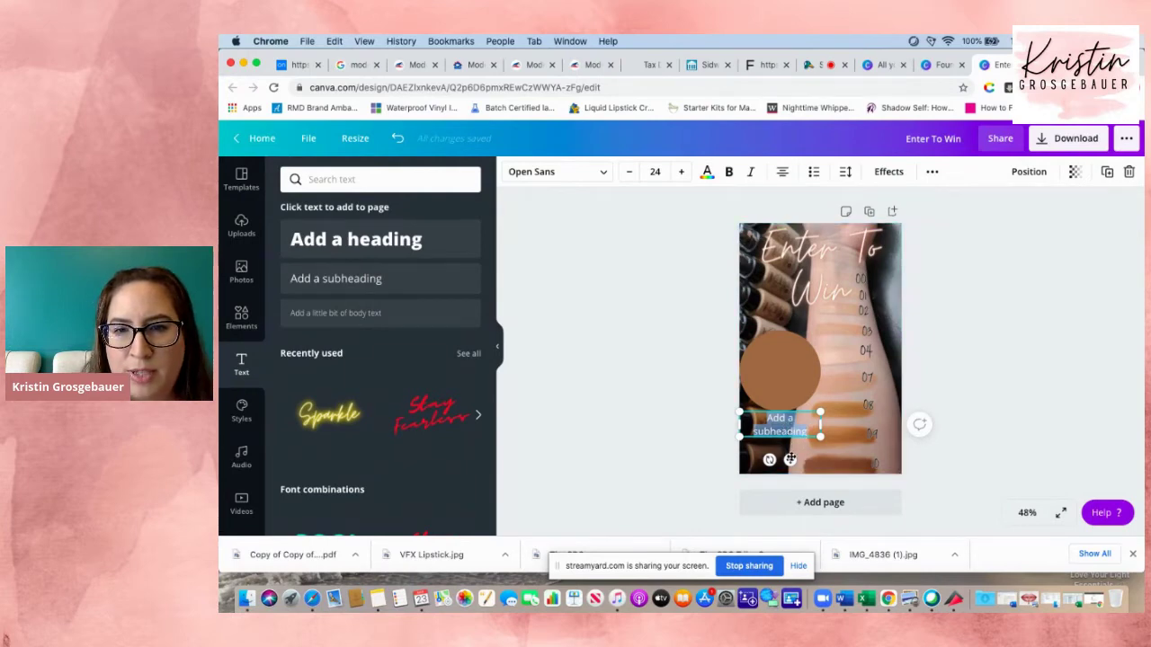
drag(789, 458, 793, 407)
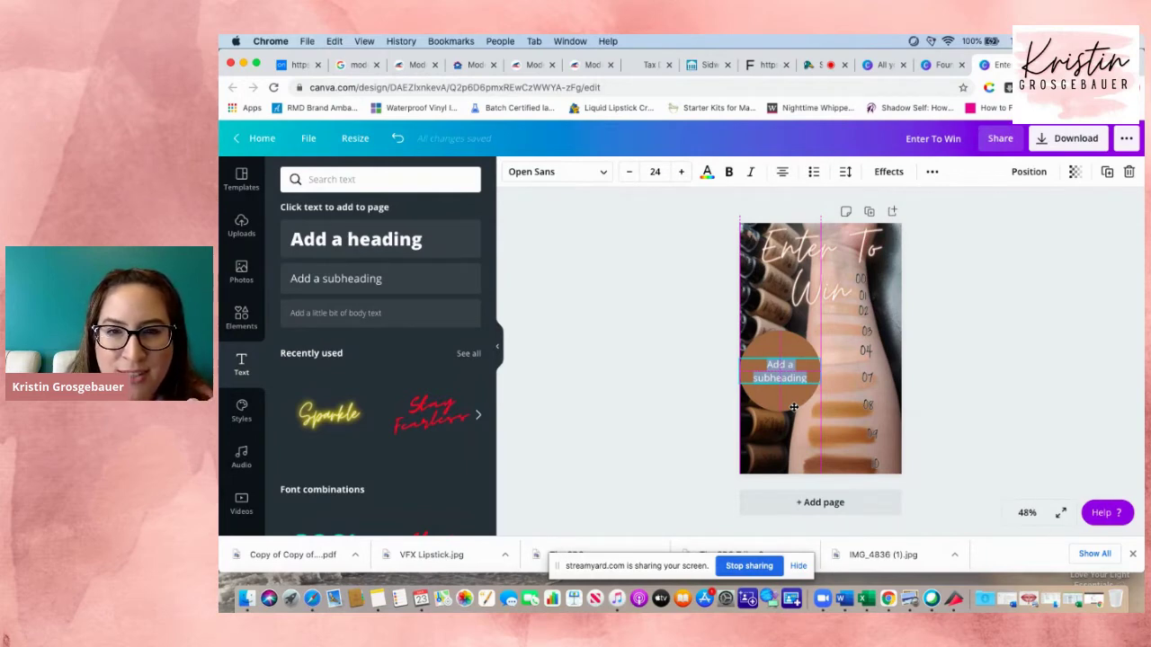
drag(793, 407, 791, 407)
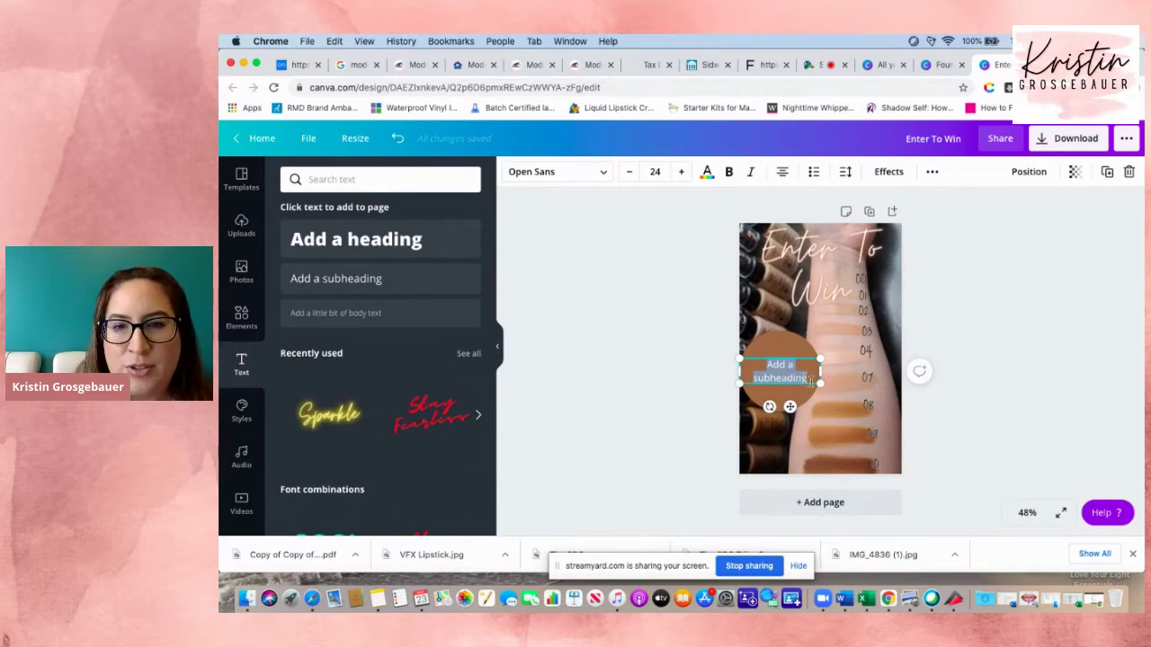
Replace the subheading placeholder on the circle with "A Virtual Foundation Match".
key(BackSpace)
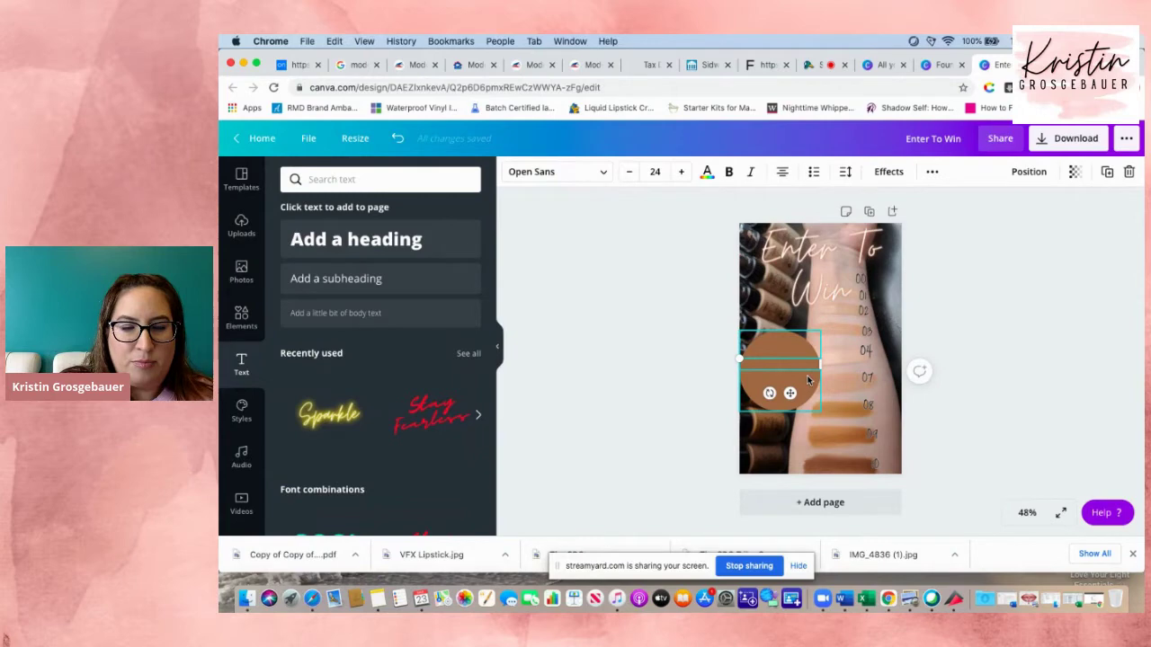
text(a Virtual)
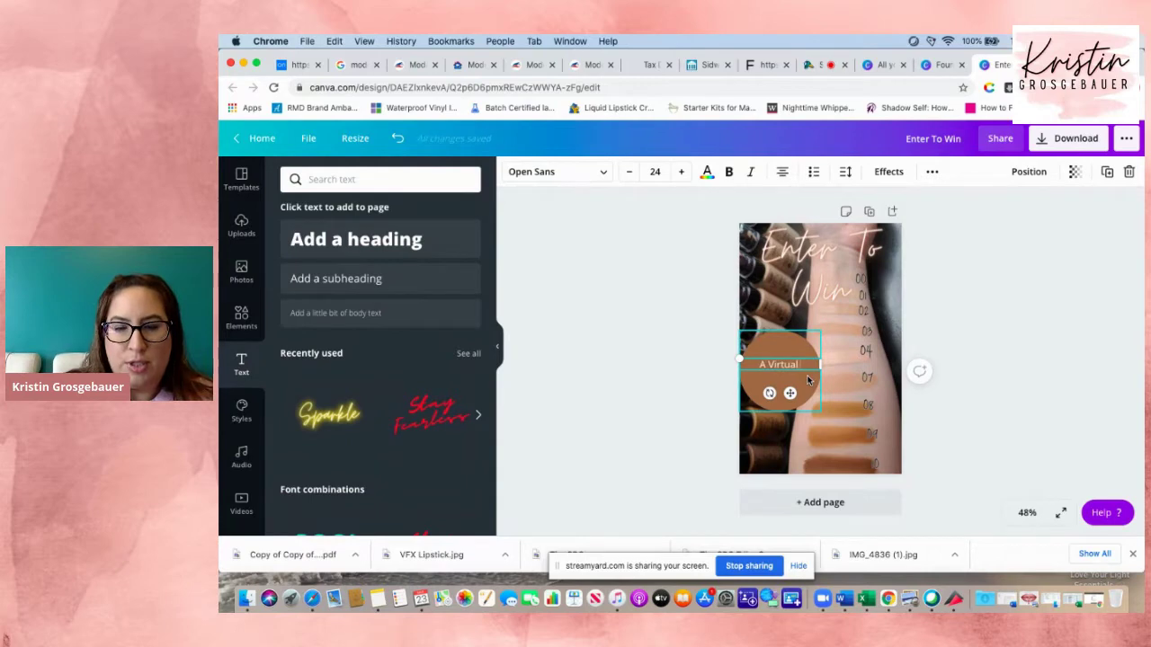
text( Foundation Mat)
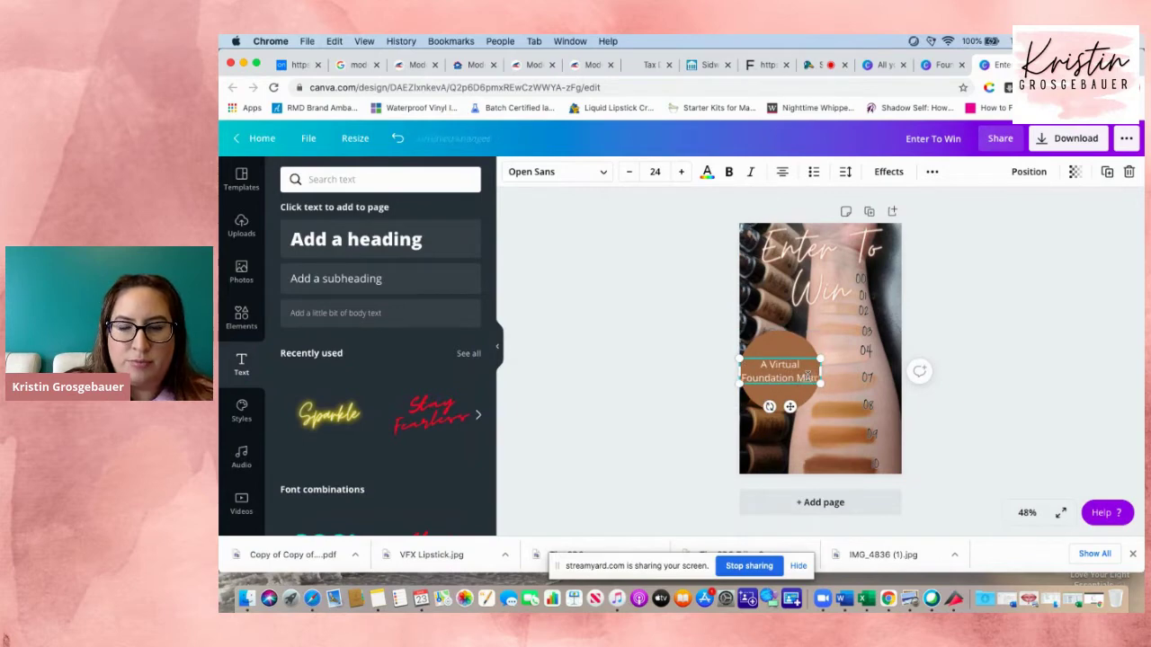
text(ch)
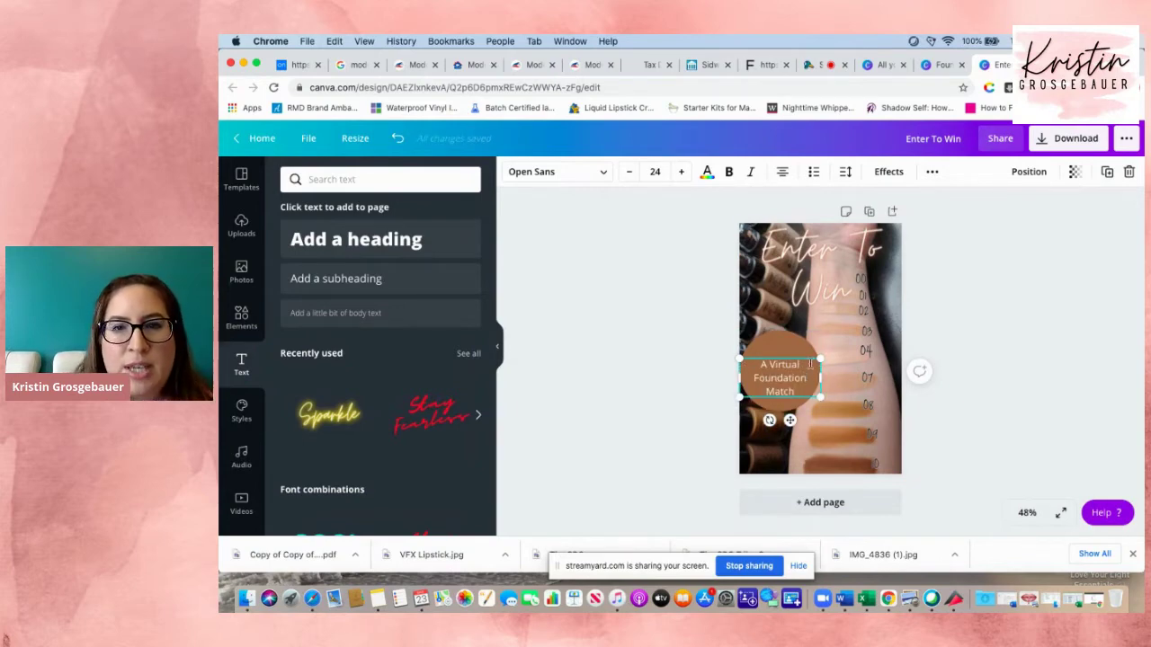
Compare fonts on the circle's "A Virtual Foundation Match" text and apply Hey Gotcha!
click(576, 174)
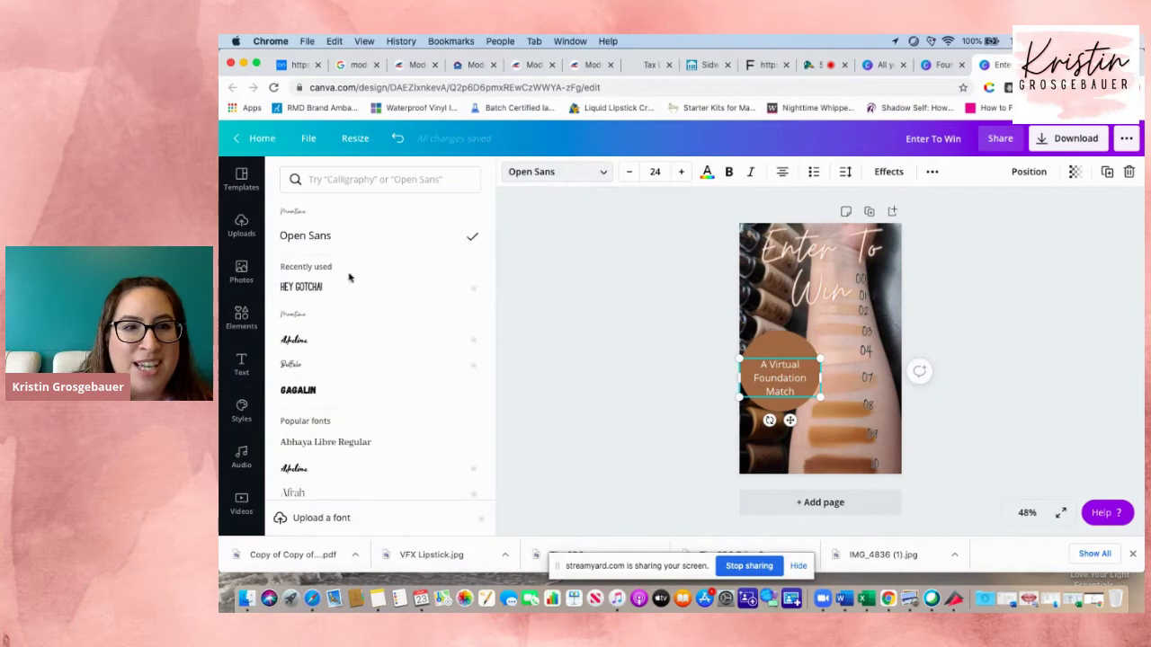
click(303, 288)
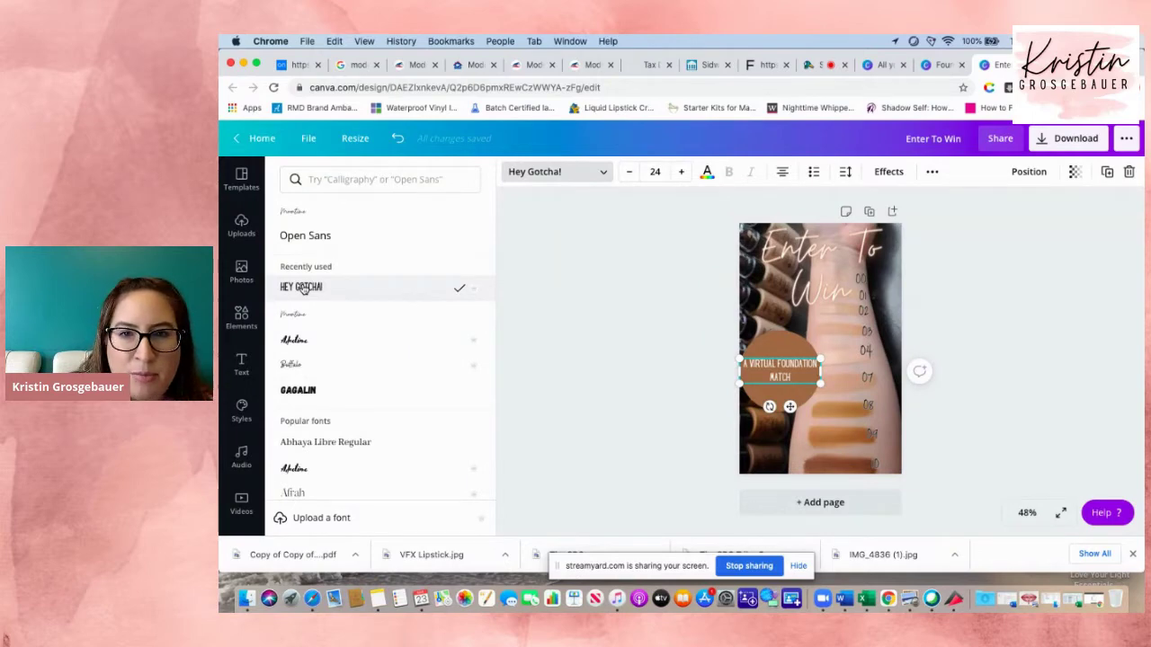
scroll(318, 367, down, 2)
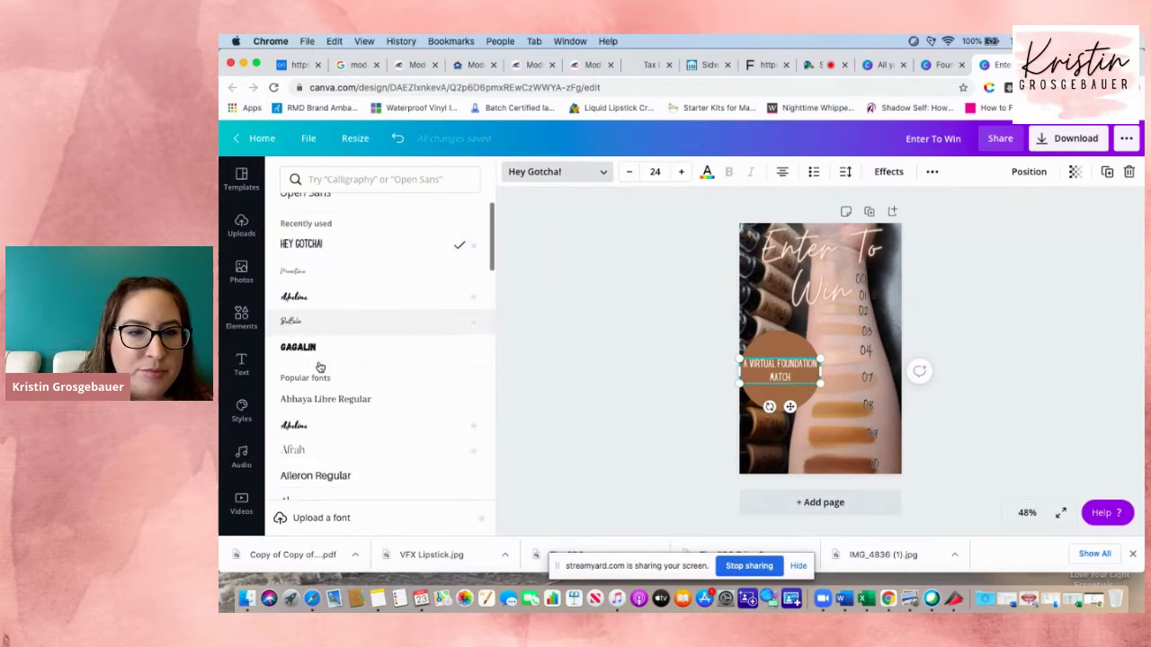
click(293, 278)
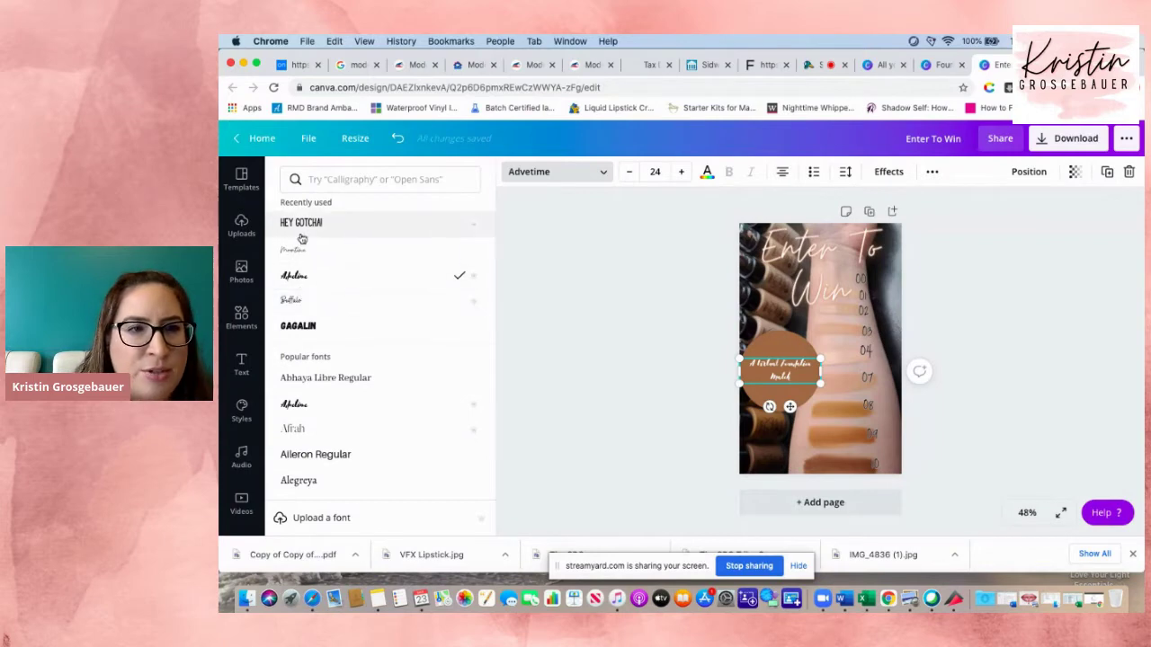
scroll(302, 261, up, 1)
click(304, 251)
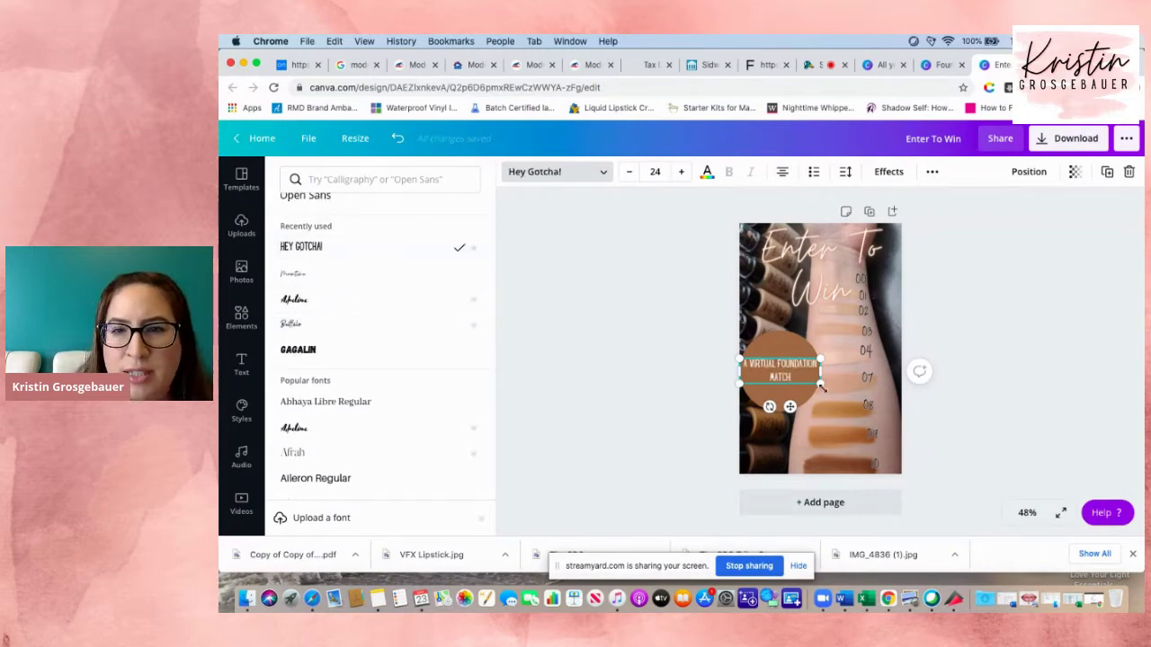
Set the circle text's font size to 32 and center it vertically on the orange-brown circle.
click(656, 172)
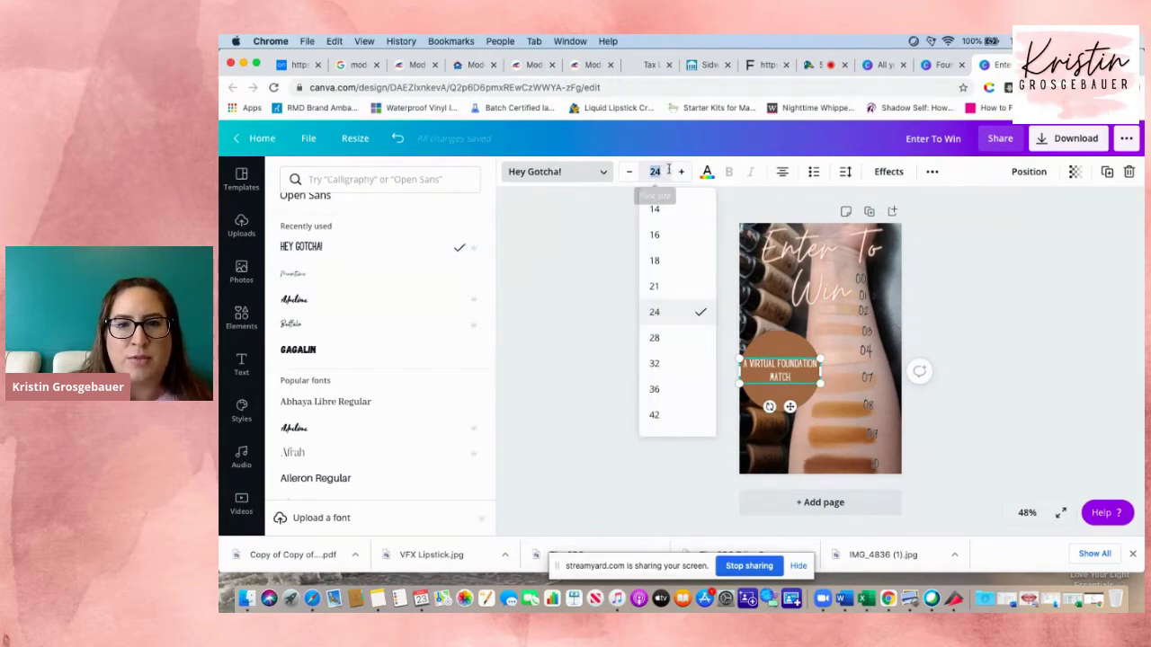
click(666, 363)
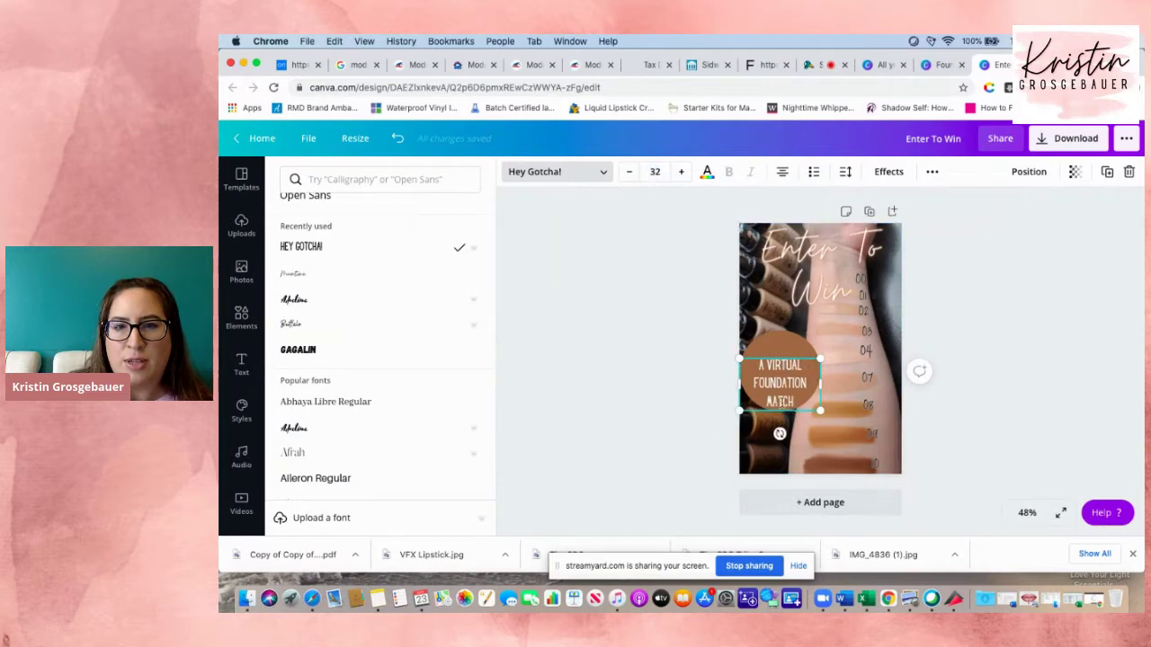
click(800, 402)
click(815, 426)
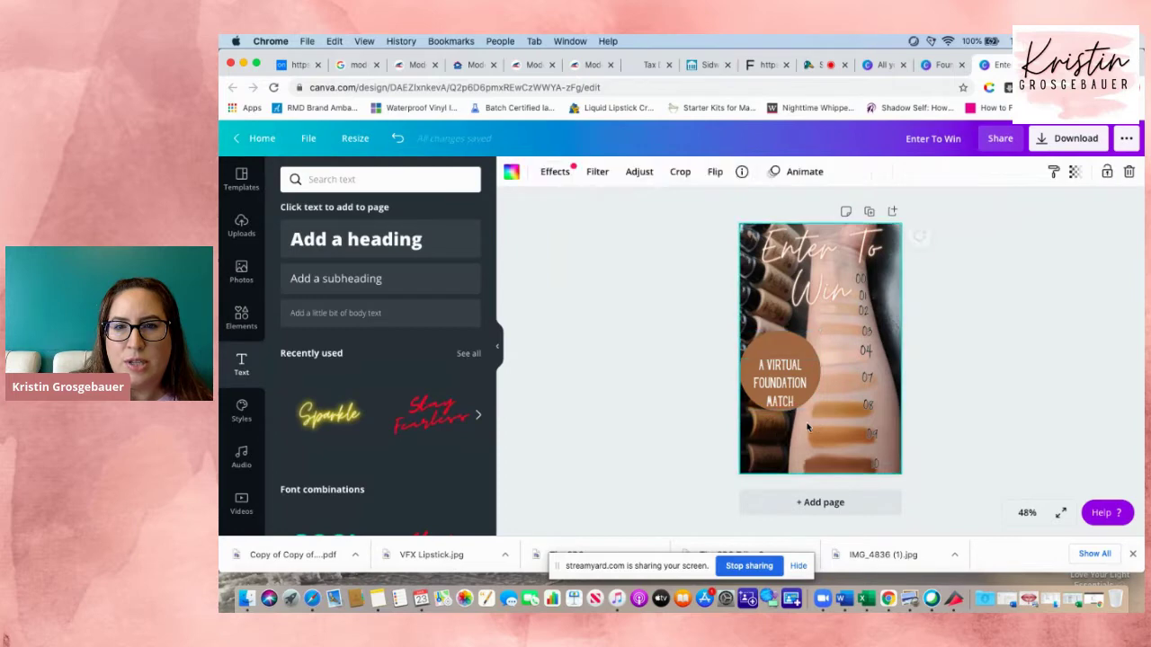
drag(782, 374, 783, 367)
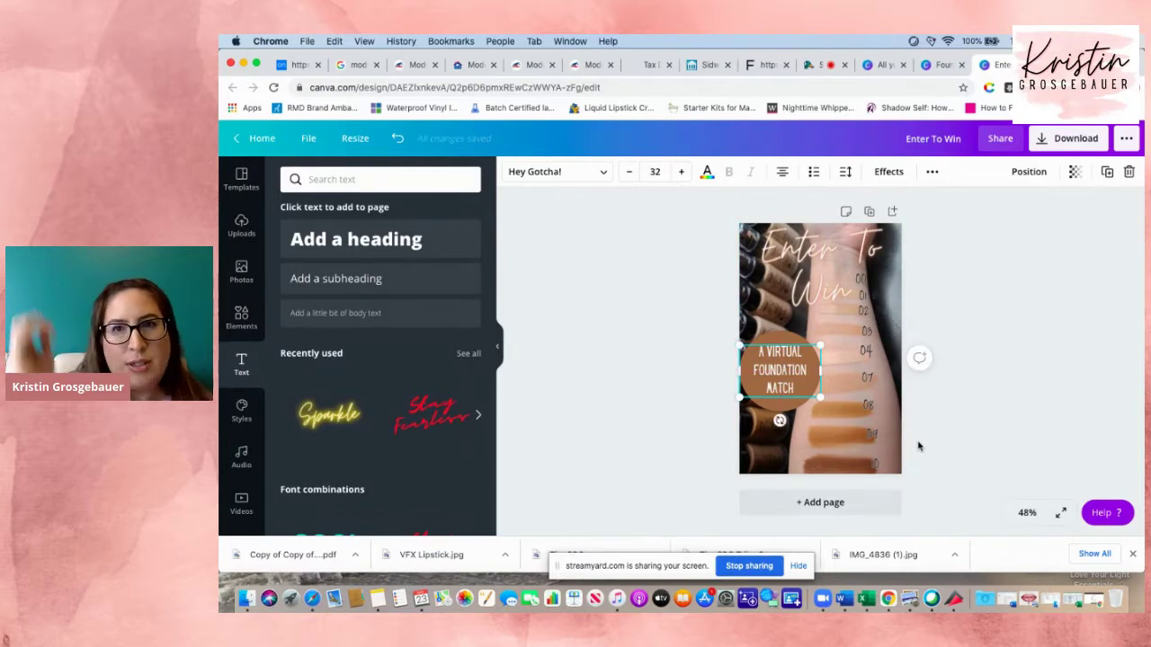
click(940, 66)
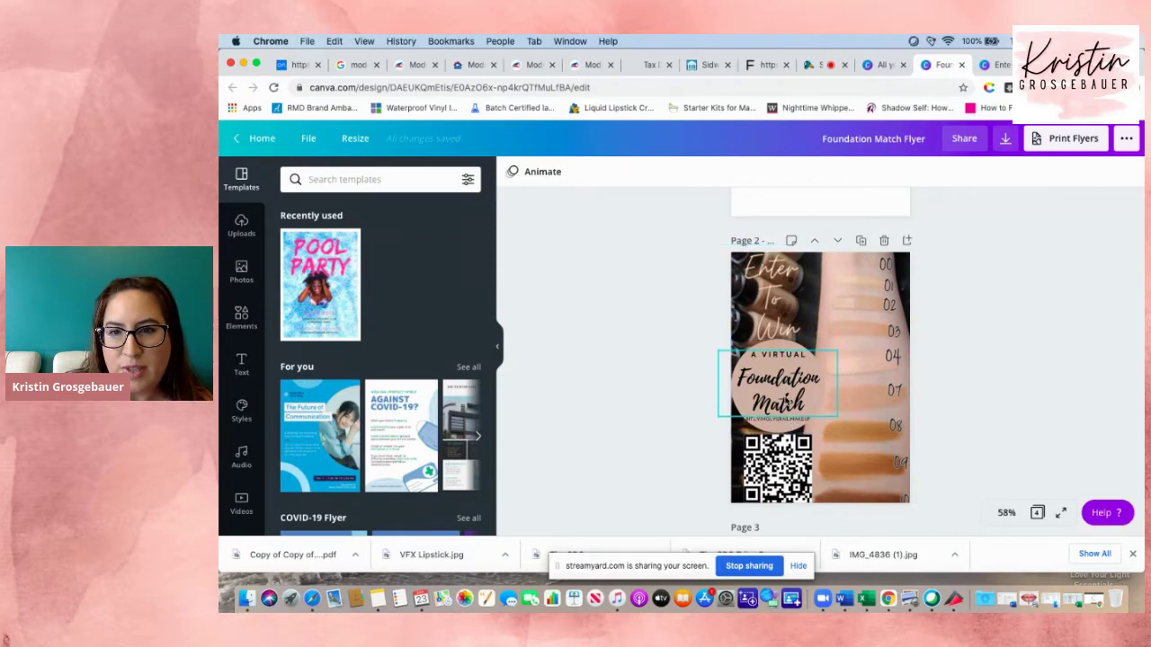
click(1001, 65)
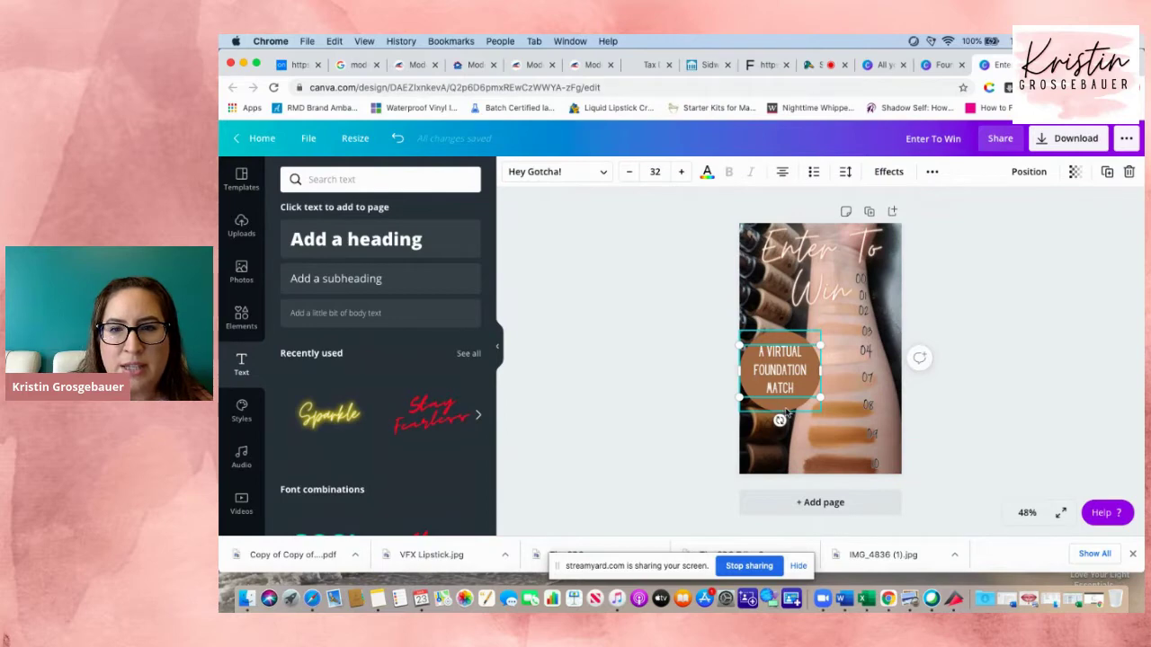
click(337, 323)
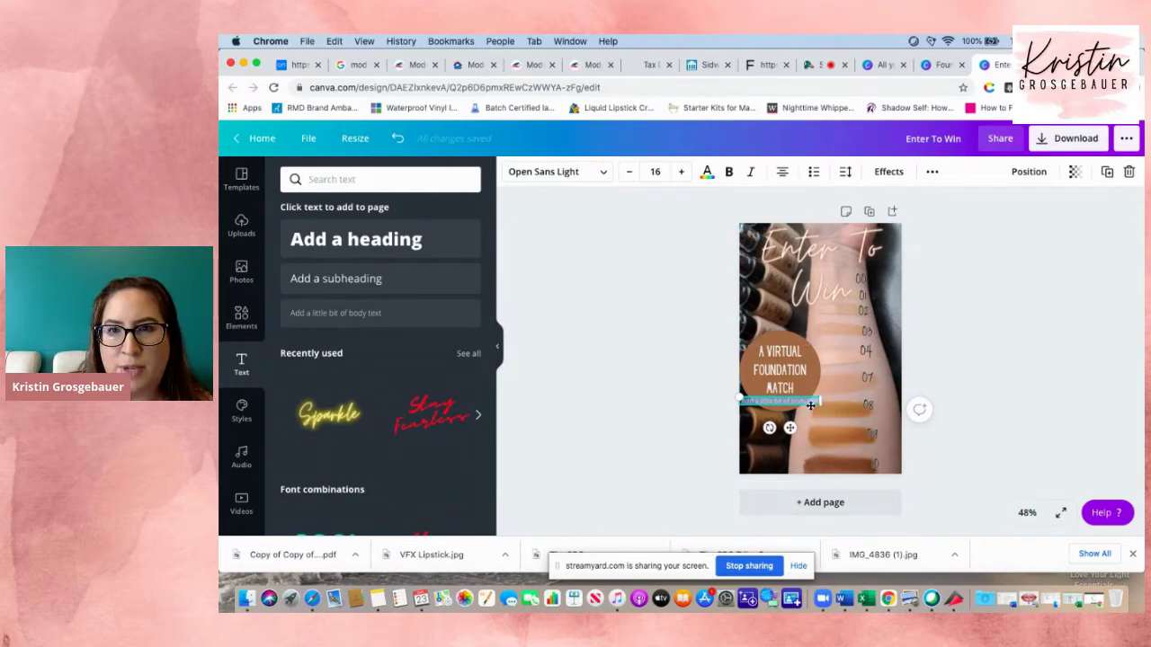
click(1028, 512)
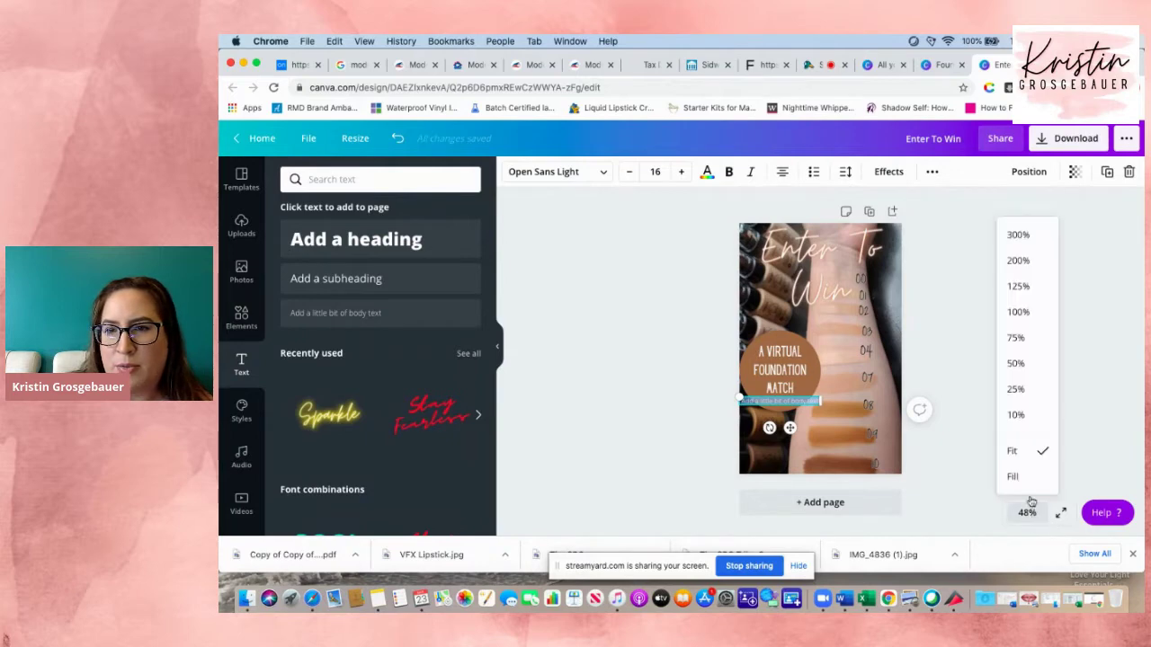
click(1016, 338)
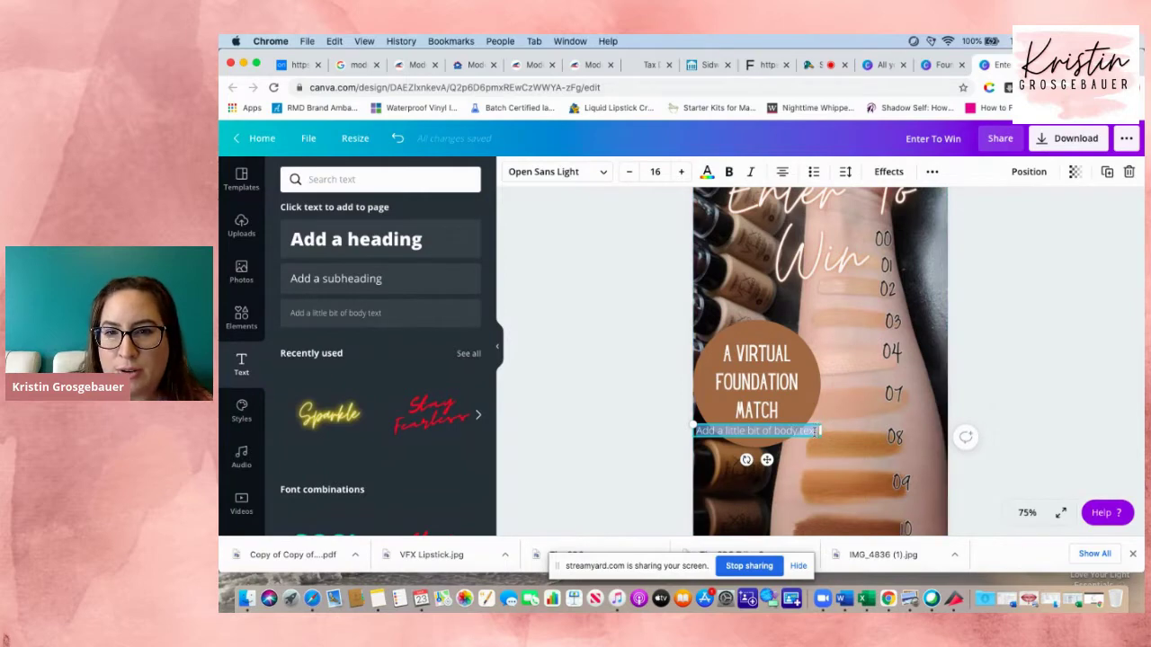
key(BackSpace)
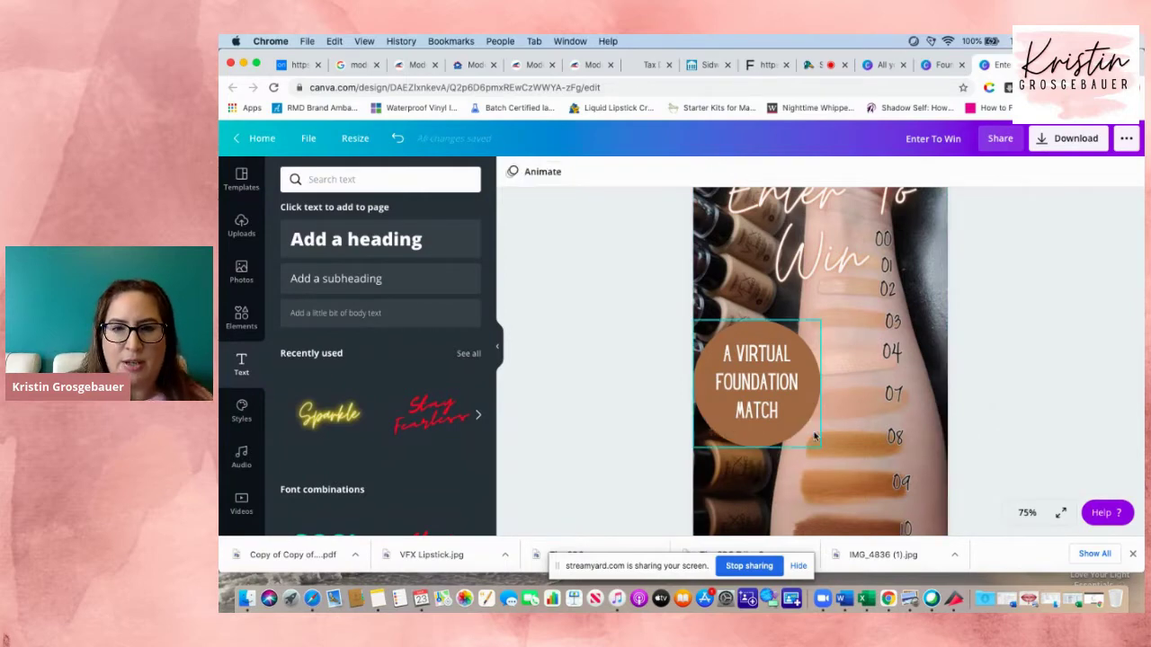
drag(393, 314, 814, 368)
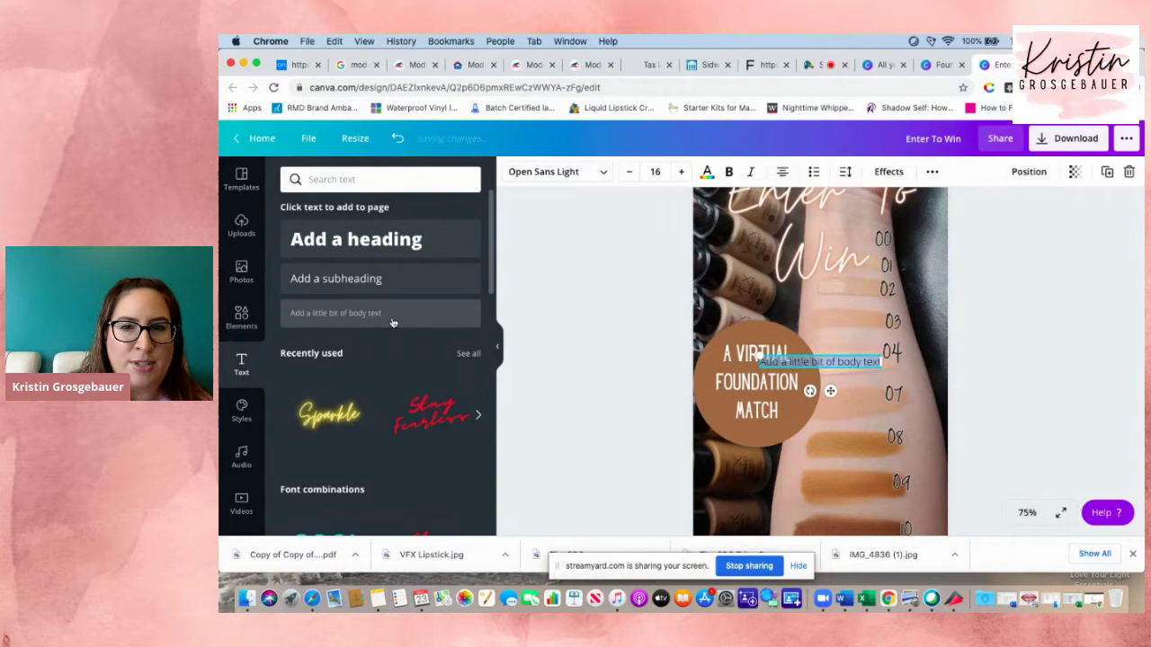
click(761, 359)
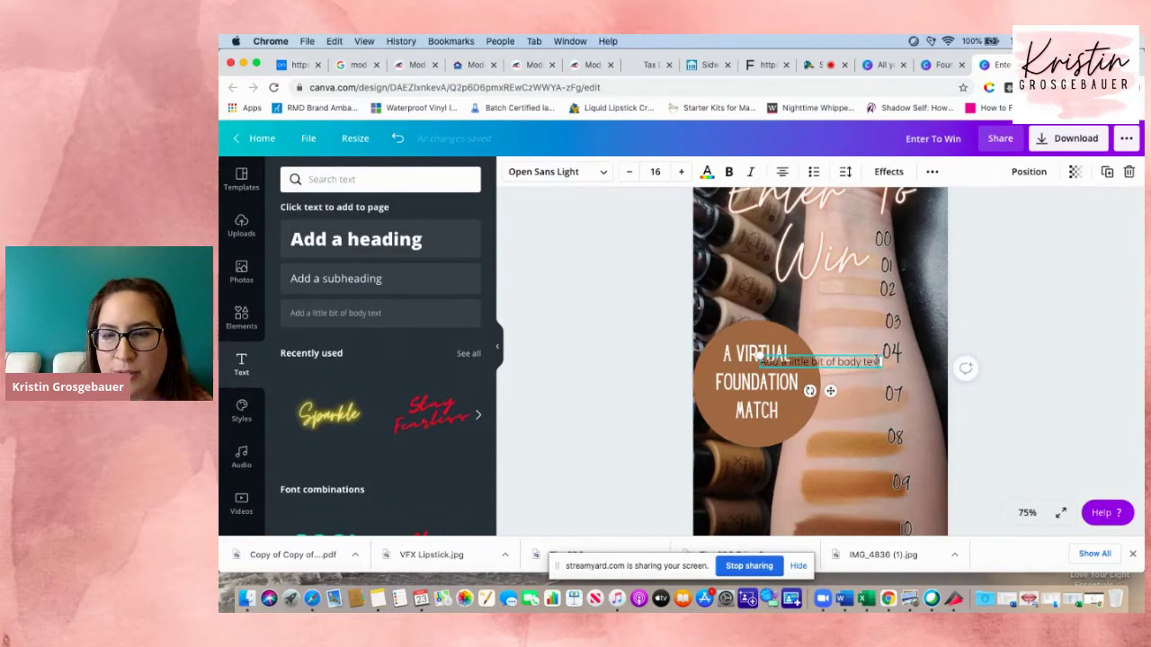
key(BackSpace)
key(BackSpace)
key(BackSpace)
key(BackSpace)
key(BackSpace)
key(BackSpace)
key(BackSpace)
key(BackSpace)
key(BackSpace)
key(BackSpace)
key(BackSpace)
key(BackSpace)
key(BackSpace)
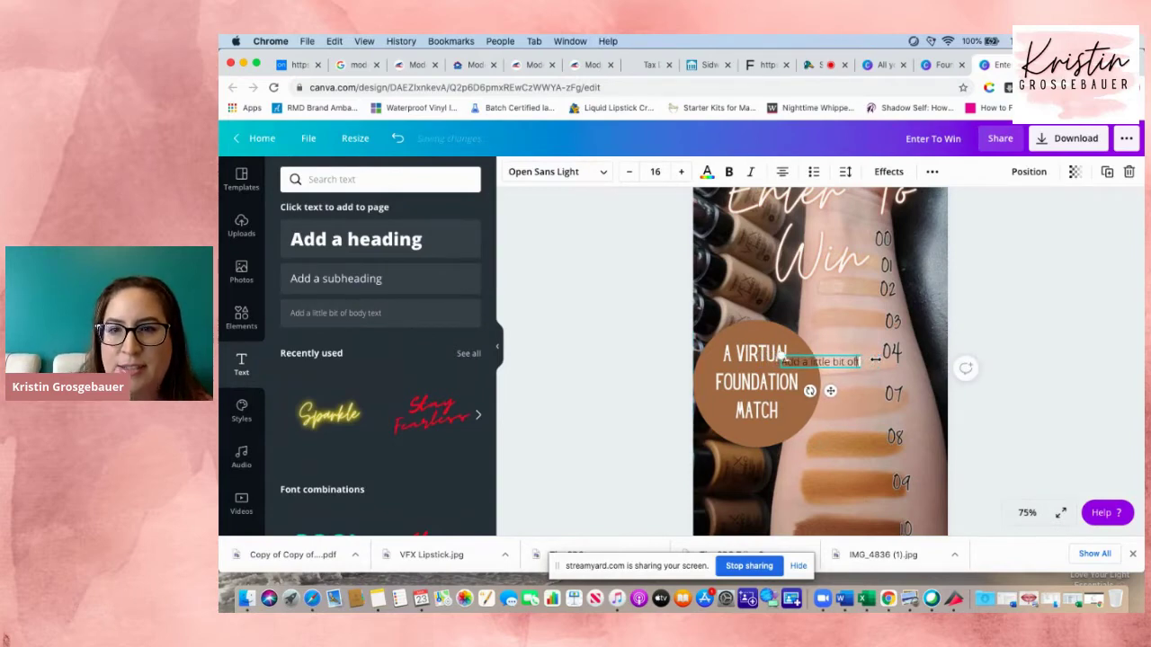
key(BackSpace)
key(BackSpace)
key(BackSpace)
key(BackSpace)
key(BackSpace)
key(BackSpace)
key(BackSpace)
key(BackSpace)
key(BackSpace)
key(BackSpace)
key(BackSpace)
key(BackSpace)
key(BackSpace)
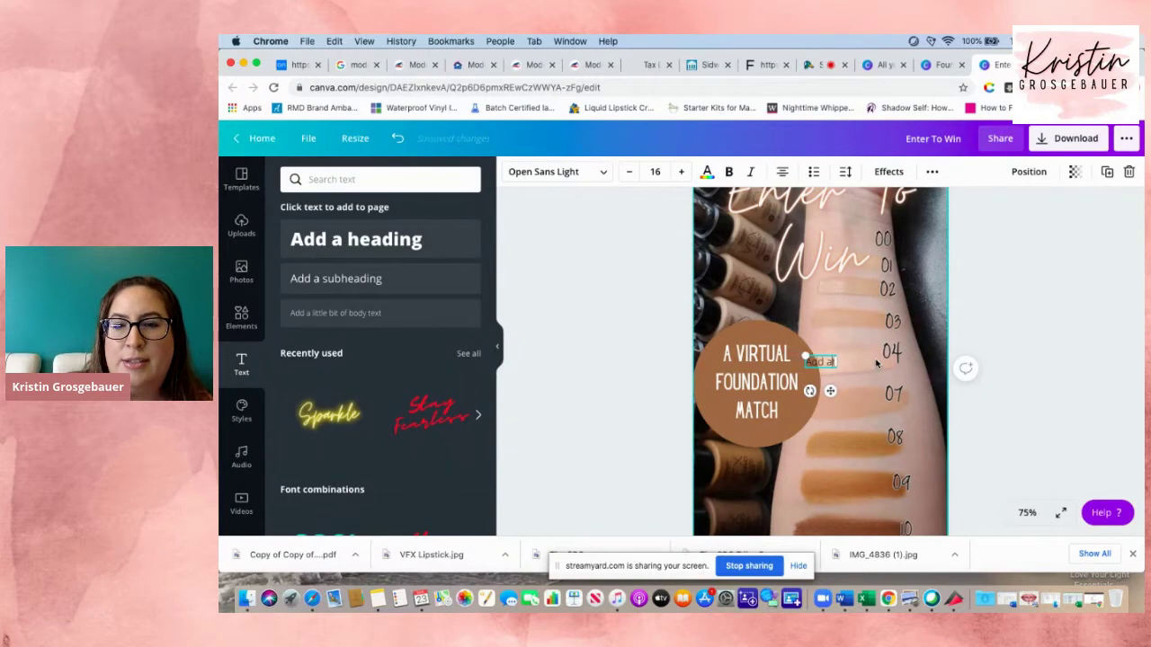
key(BackSpace)
key(BackSpace)
key(BackSpace)
text(www.fa)
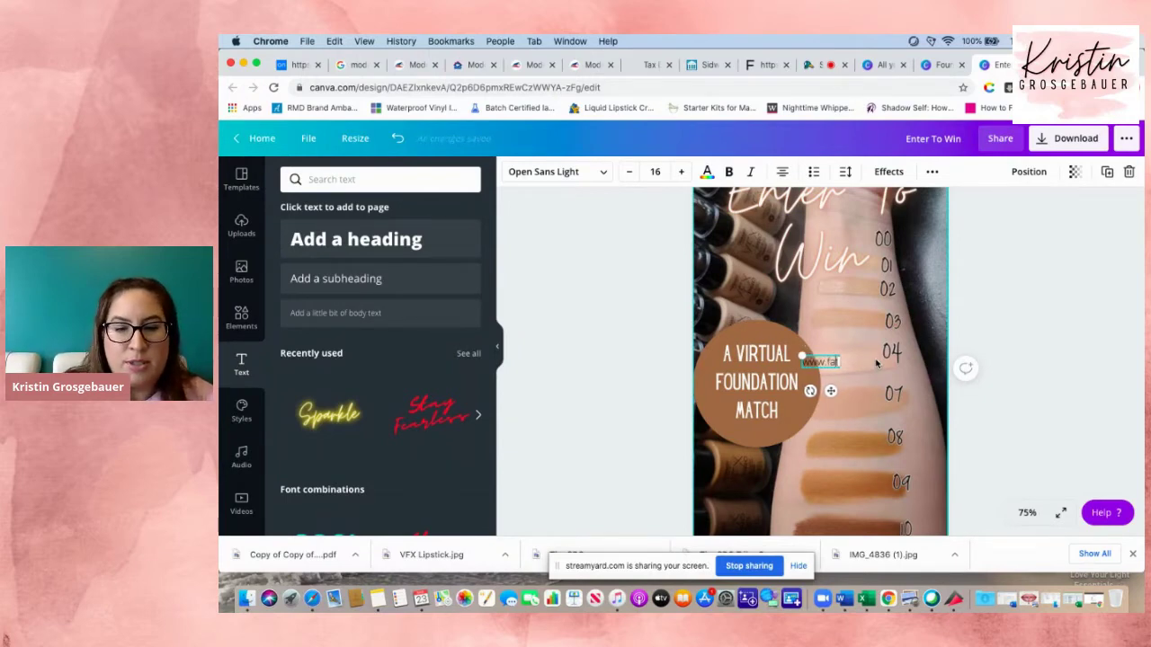
text(rmasius.c)
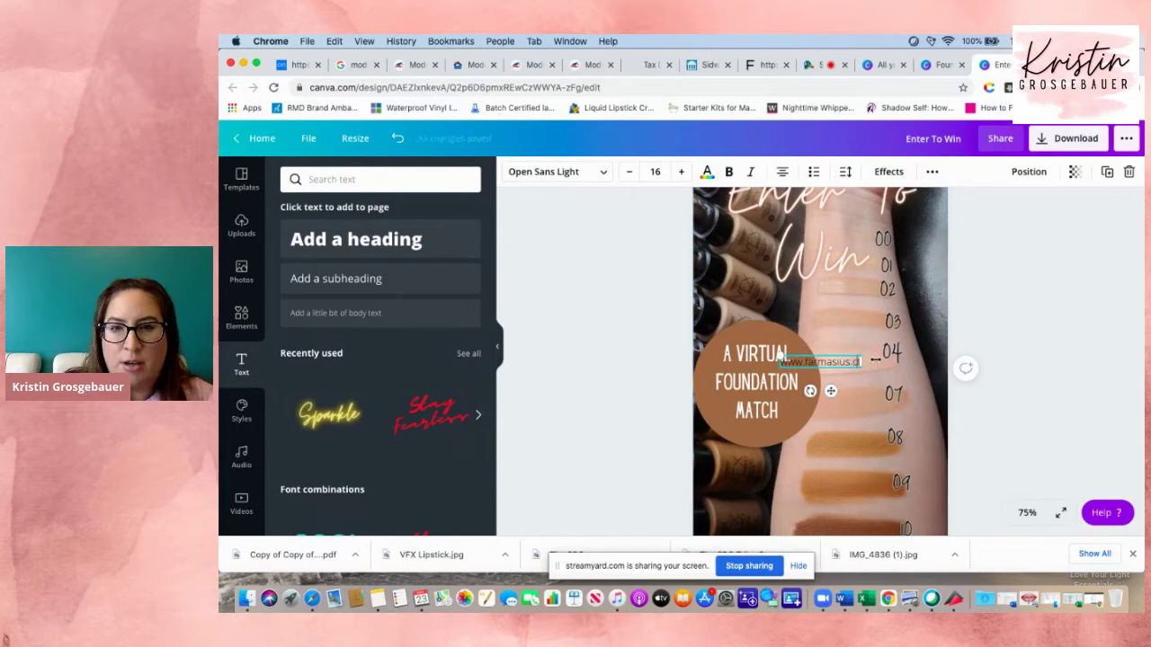
text(om/your)
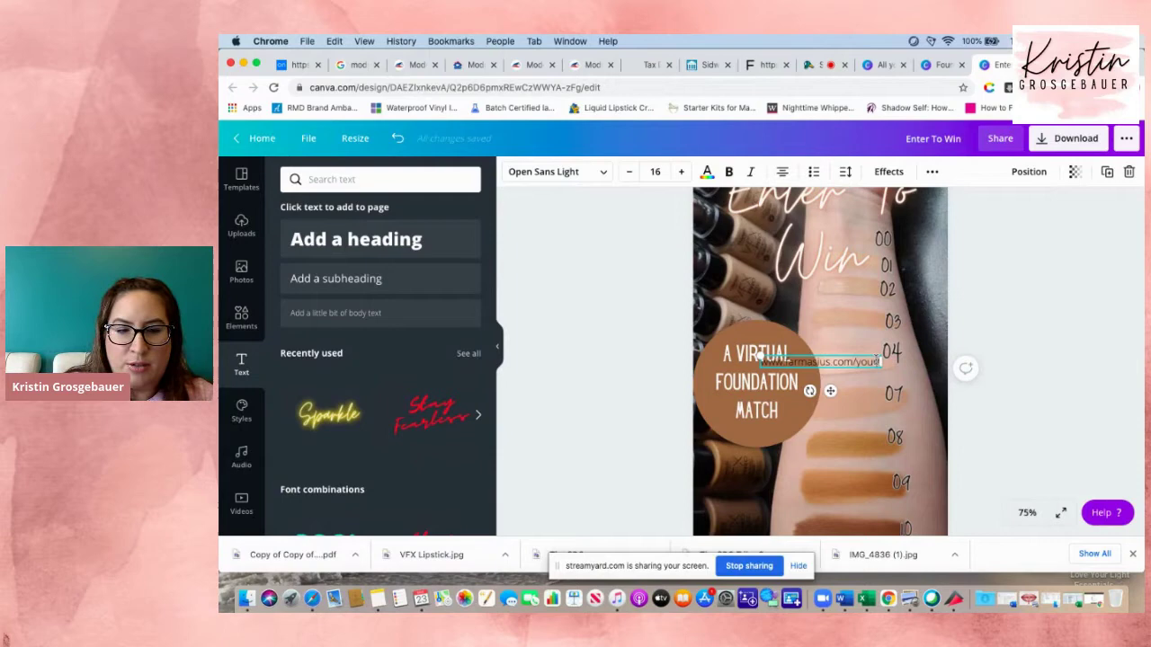
text(name)
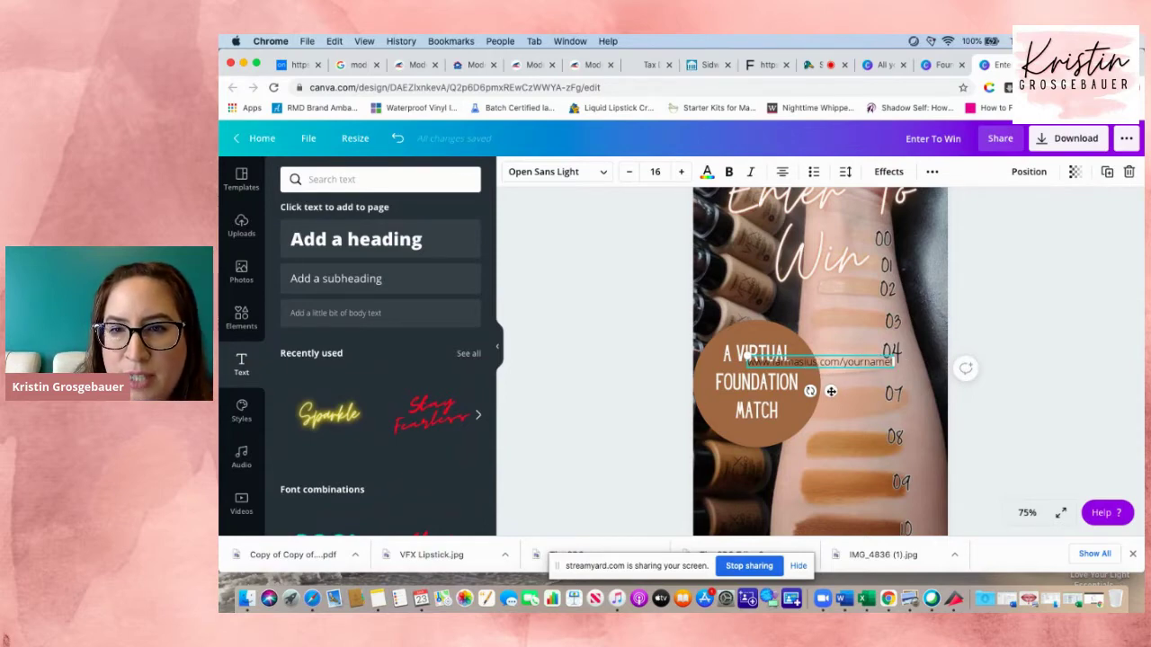
Try the web address across the circle's lower part, and move it back up to the circle's upper edge.
drag(830, 392, 781, 456)
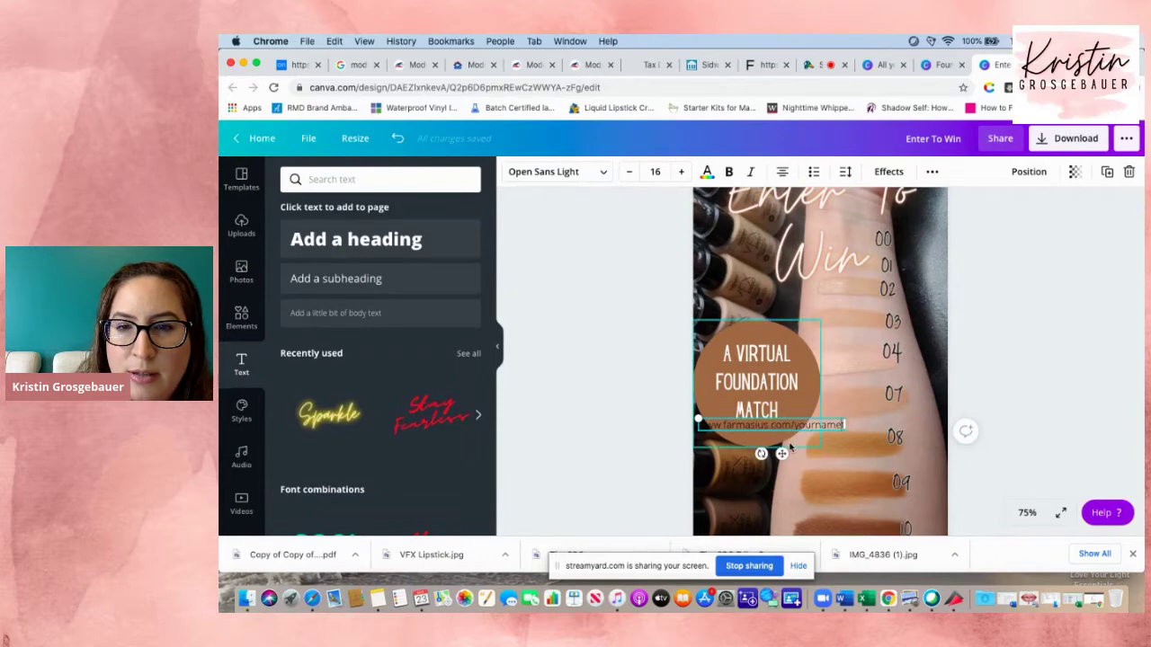
drag(782, 454, 814, 366)
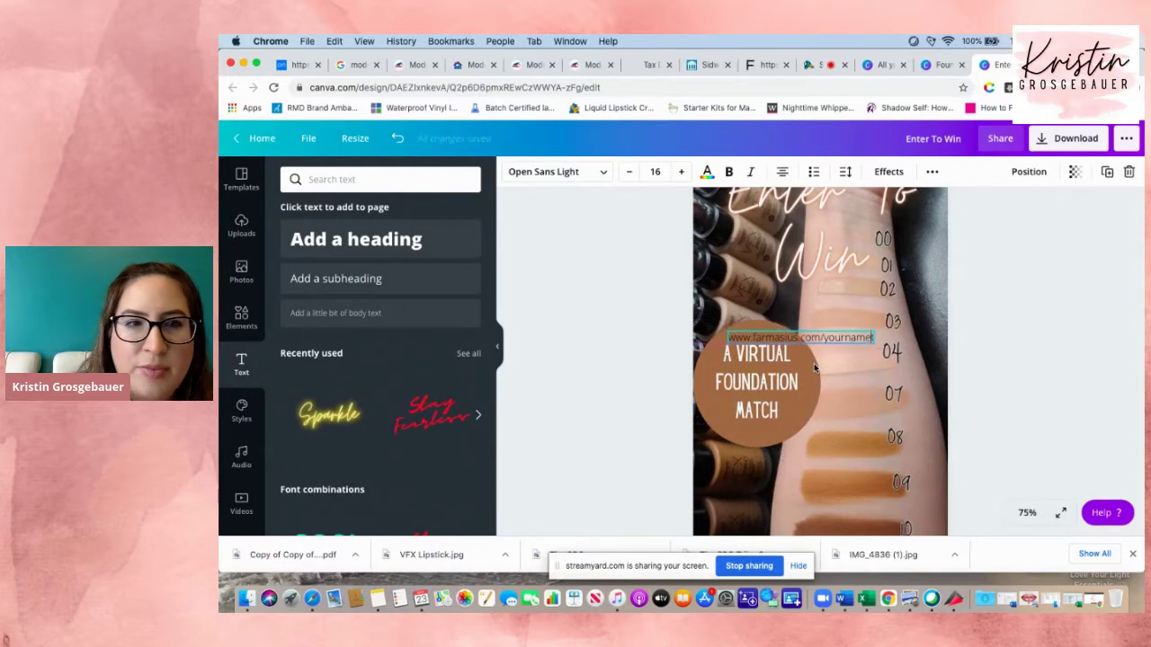
Add a square, flatten it into a brown bar about 3 wide by 0.3 high, and place it near the page's bottom edge.
click(241, 314)
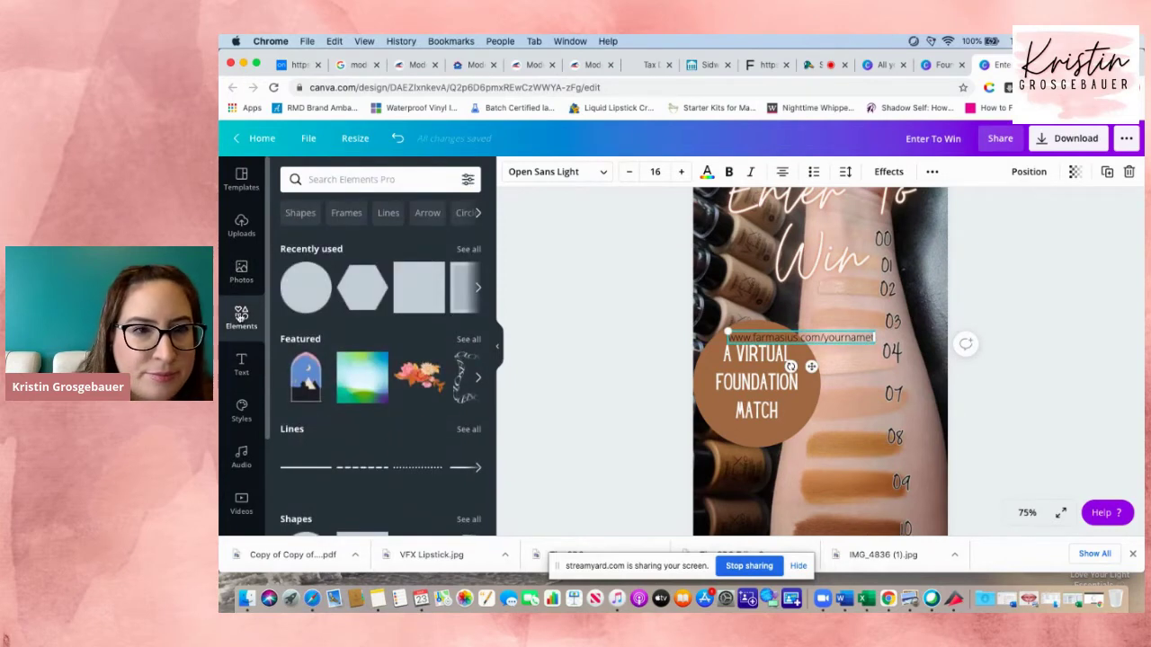
click(426, 293)
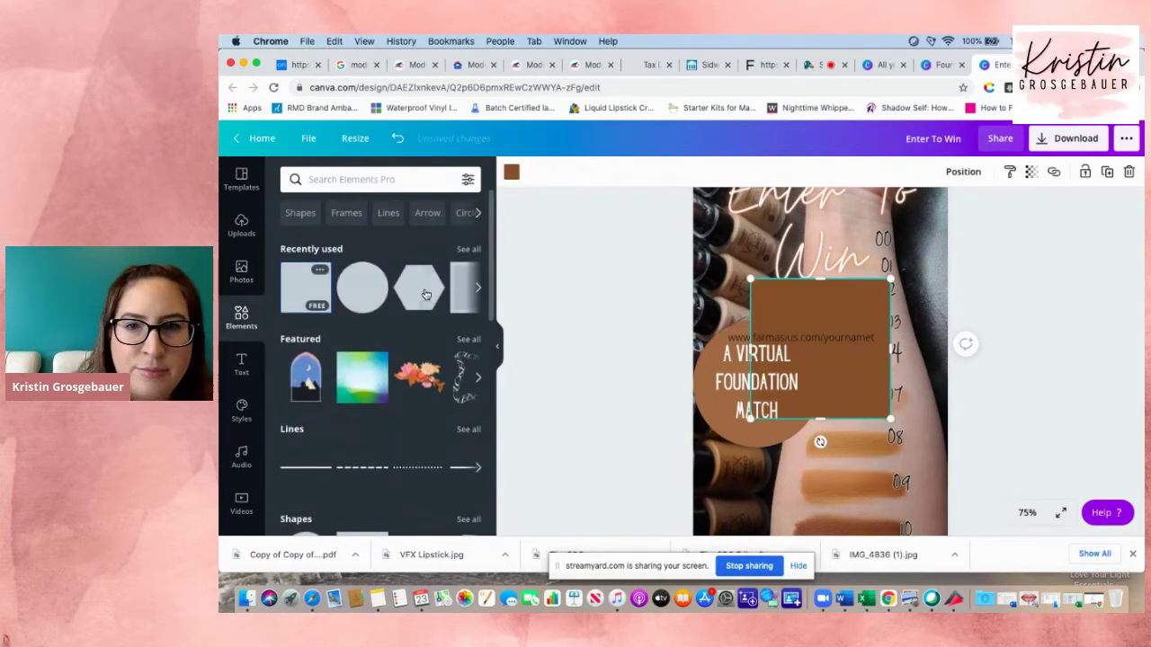
drag(819, 280, 825, 407)
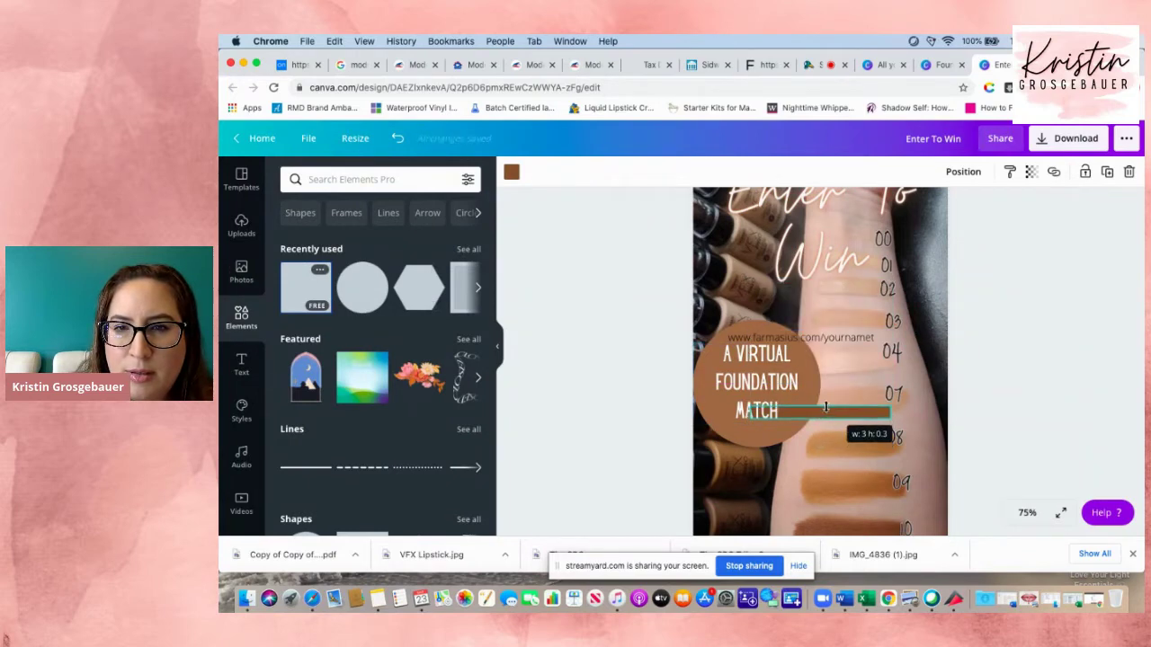
drag(831, 441, 838, 563)
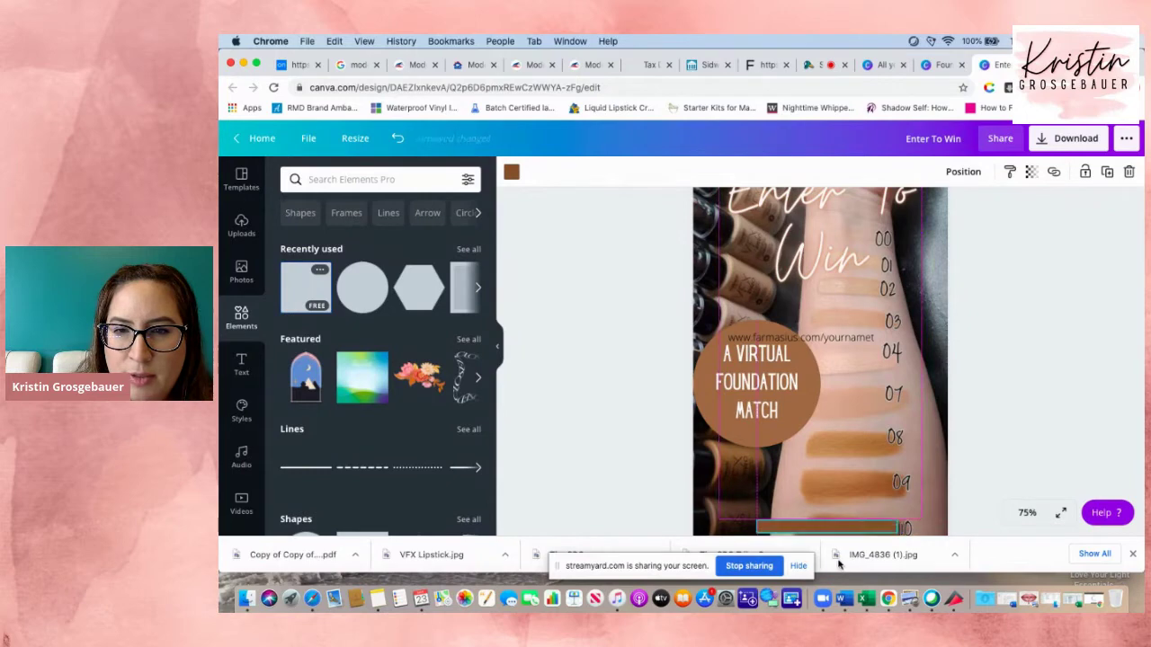
drag(837, 564, 837, 565)
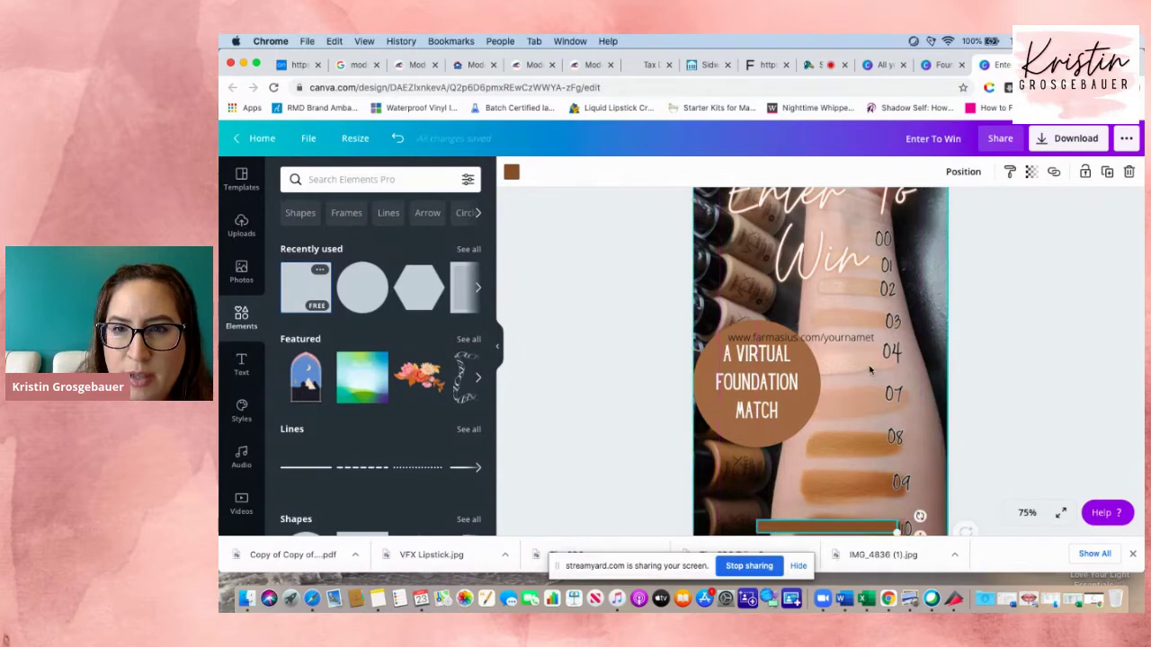
Place the web address text on the brown bar at the bottom of the flyer.
drag(843, 340, 872, 529)
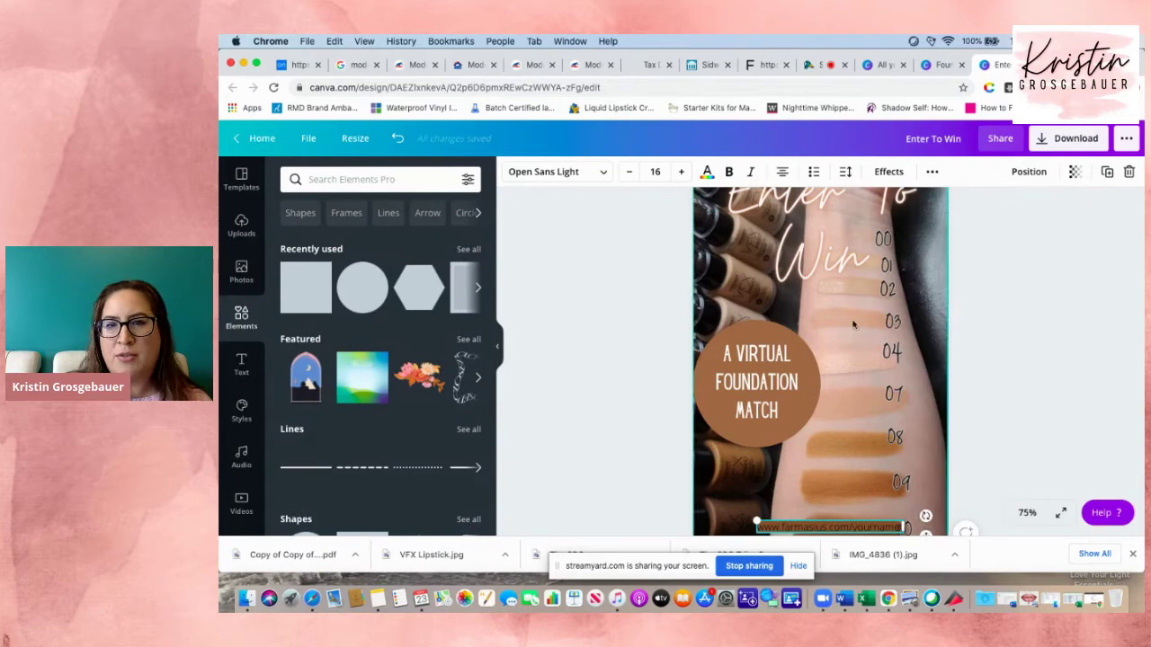
scroll(852, 325, up, 2)
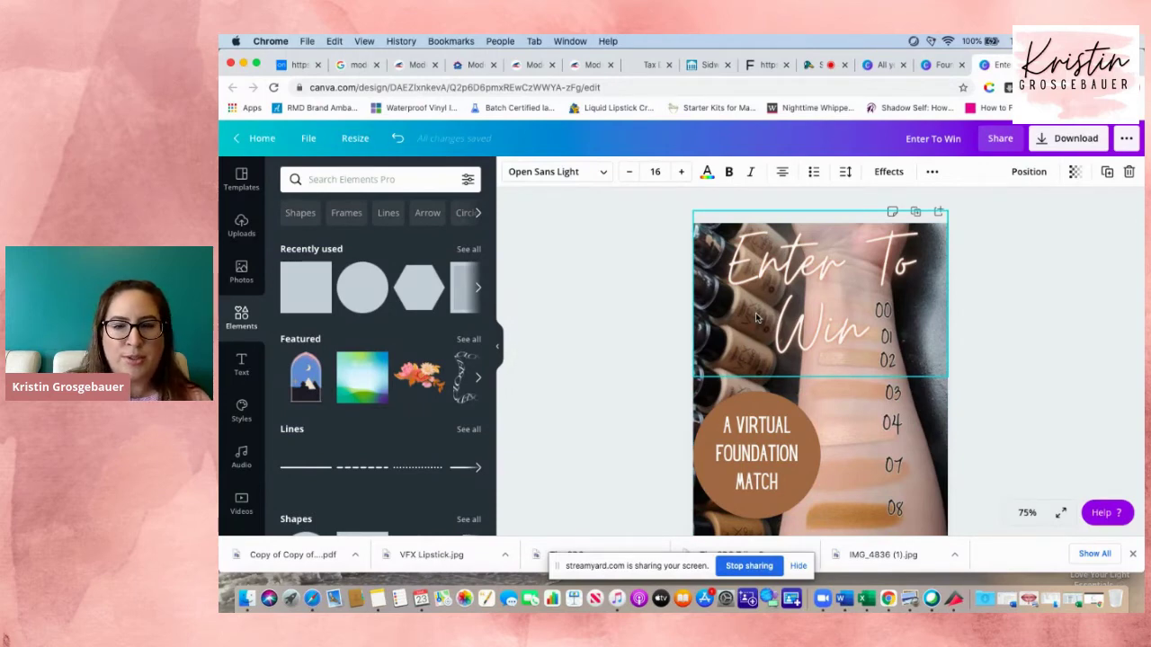
scroll(791, 387, down, 4)
click(824, 459)
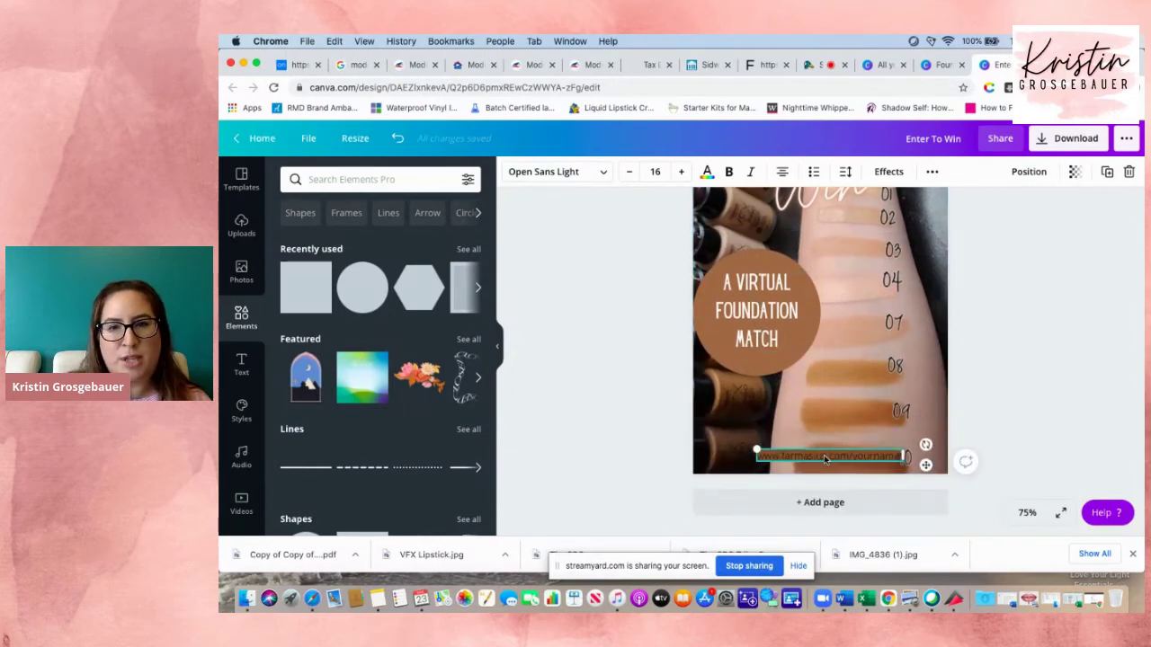
Move the "Enter To Win" title slightly down and narrow its text box to the page's left half so each word takes its own line.
scroll(824, 459, up, 3)
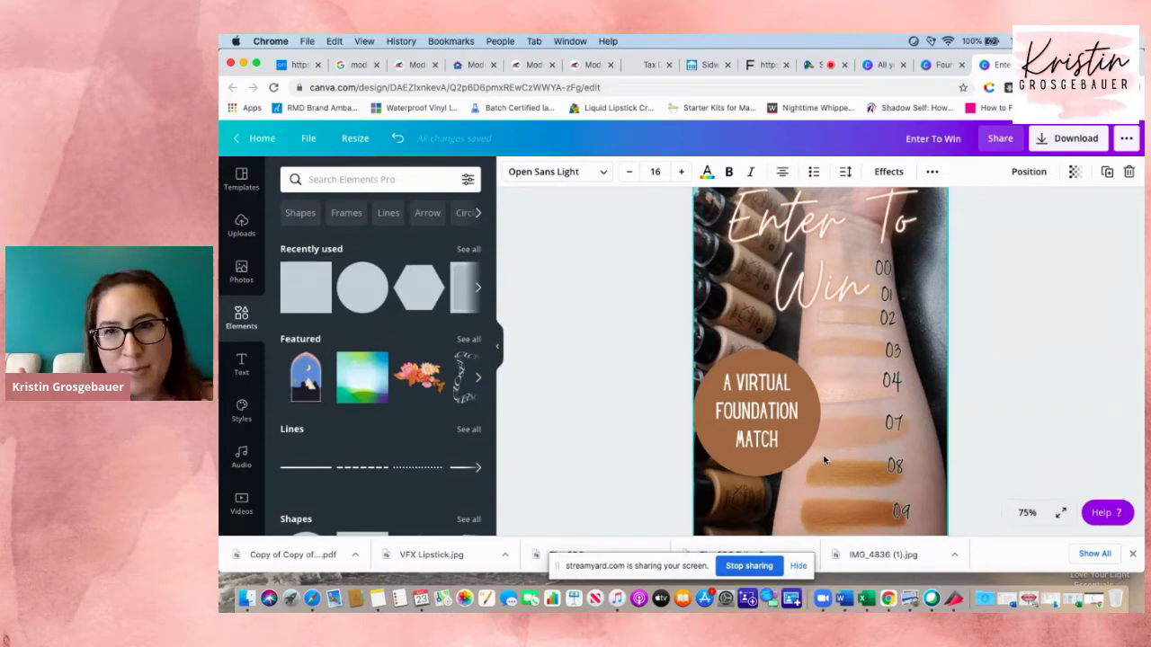
click(817, 279)
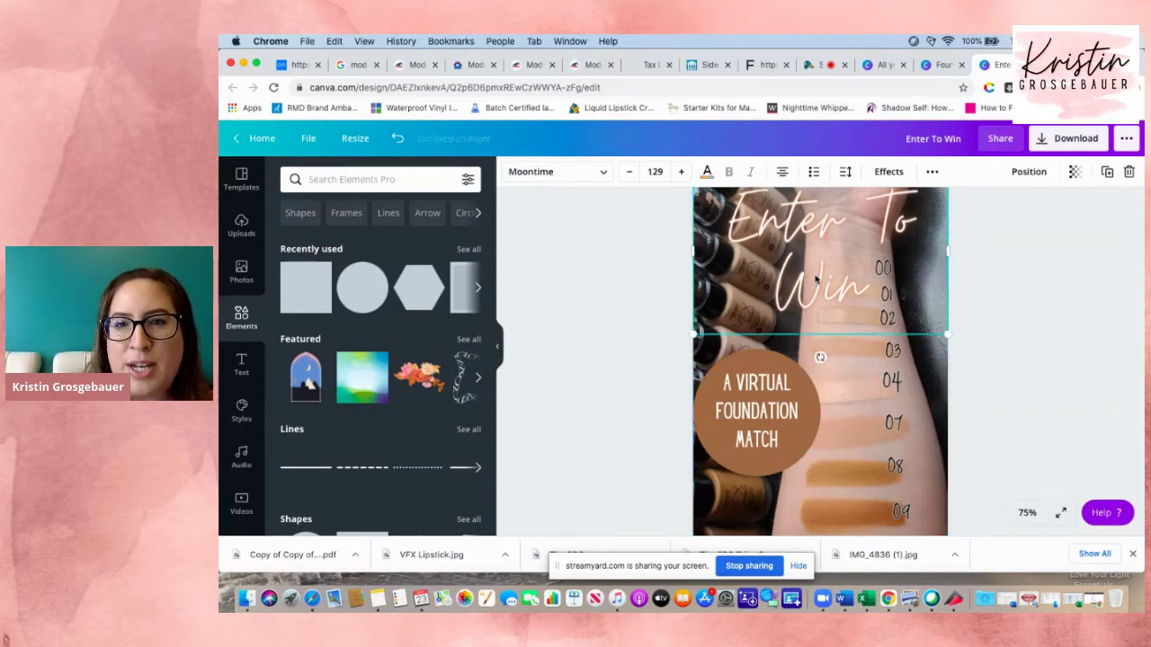
mouse_move(809, 269)
mouse_down()
mouse_move(810, 306)
mouse_move(810, 282)
mouse_up()
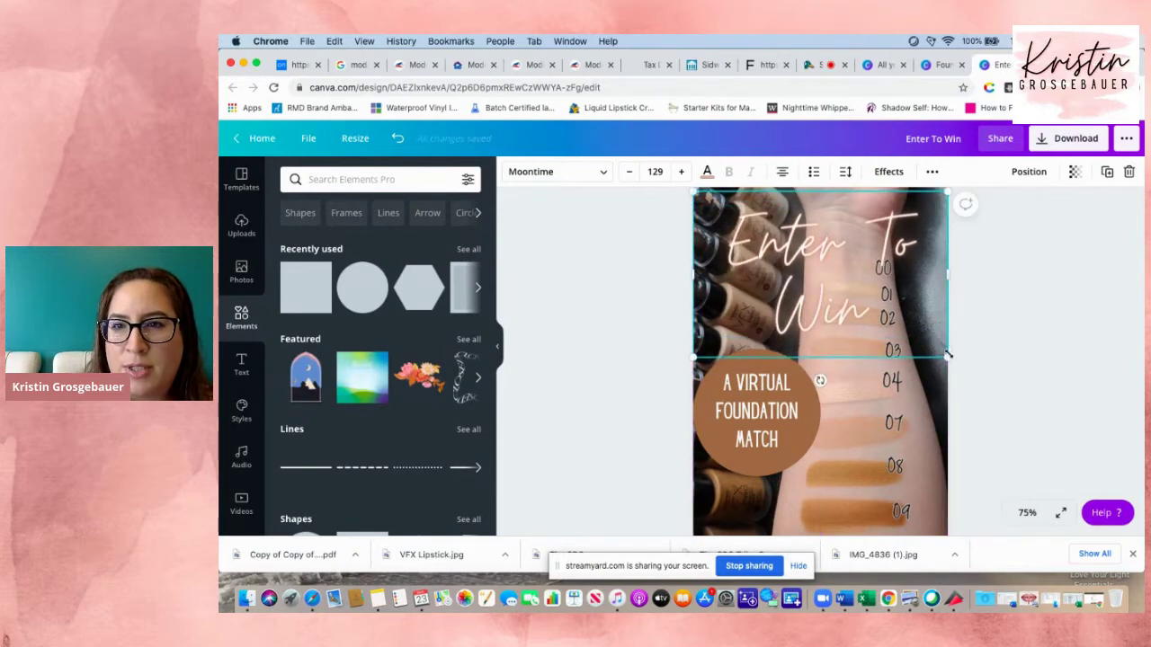
drag(948, 273, 770, 234)
scroll(769, 254, down, 2)
scroll(769, 261, up, 3)
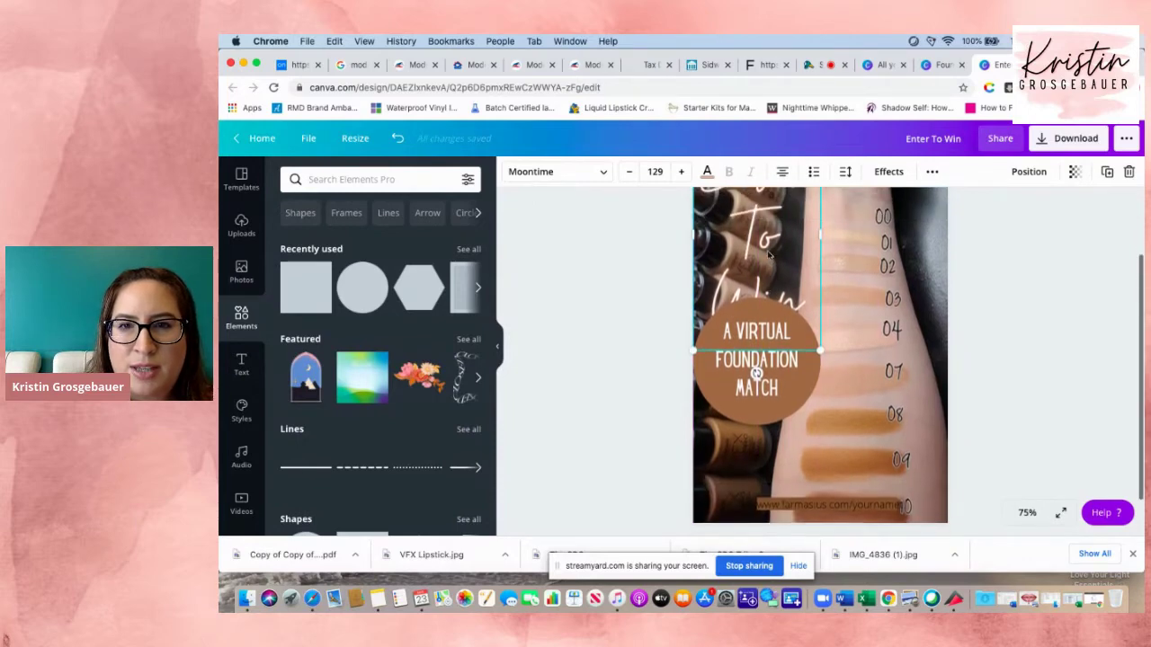
Set the "Enter To Win" title's font size to 104.
click(661, 172)
scroll(664, 408, down, 5)
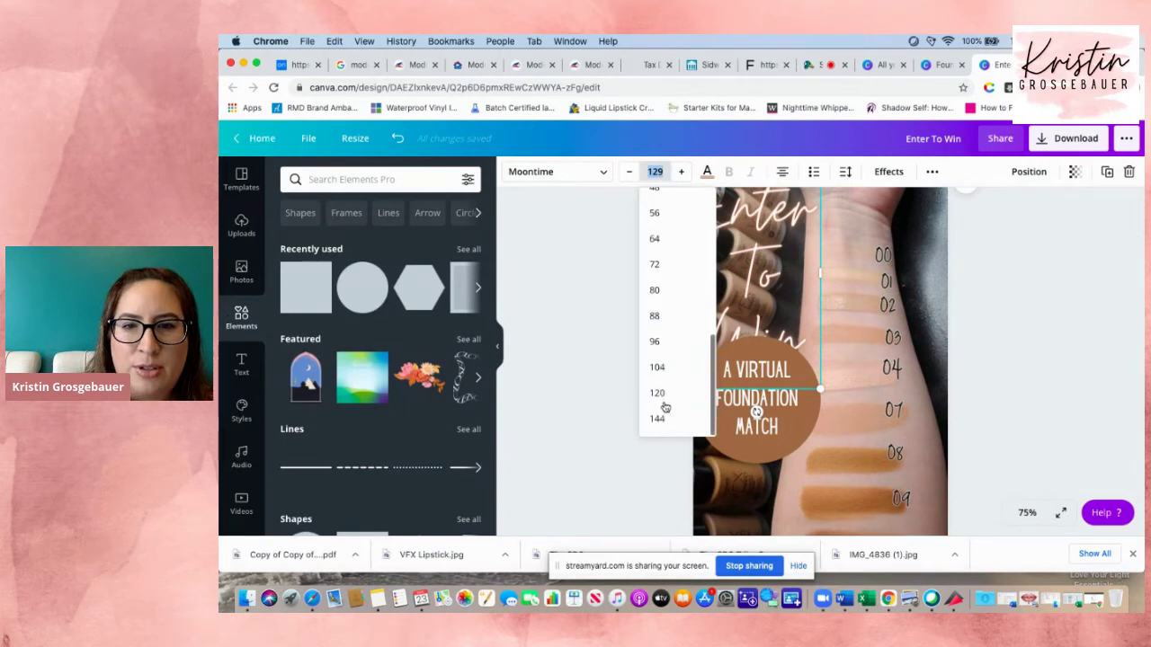
click(662, 368)
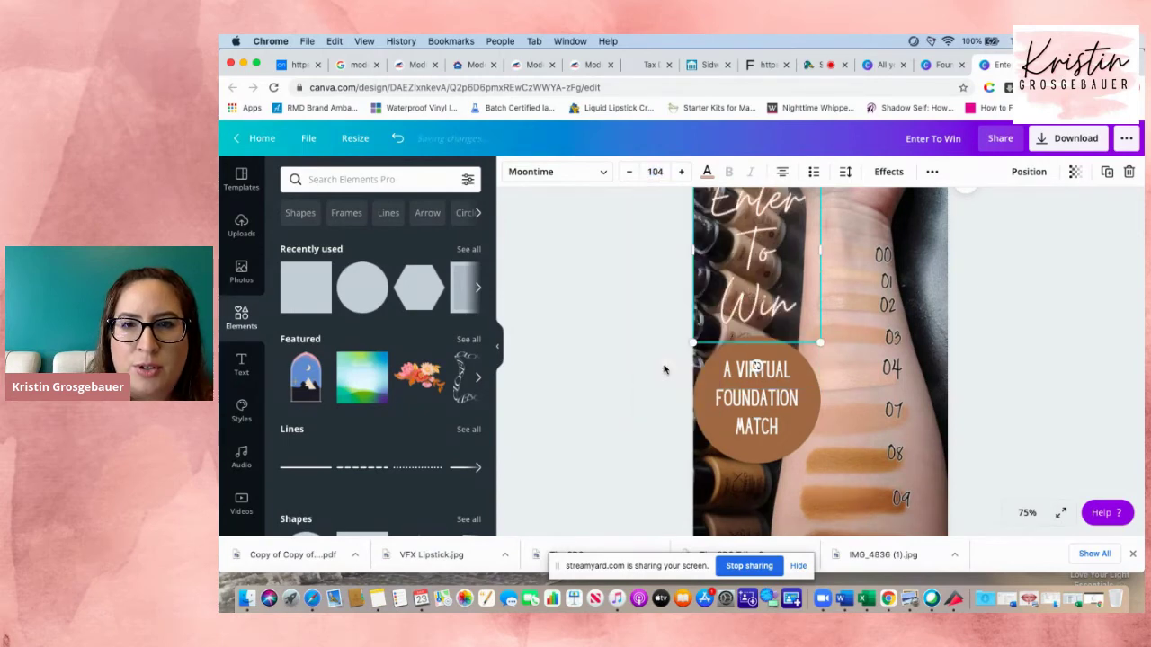
scroll(664, 368, up, 2)
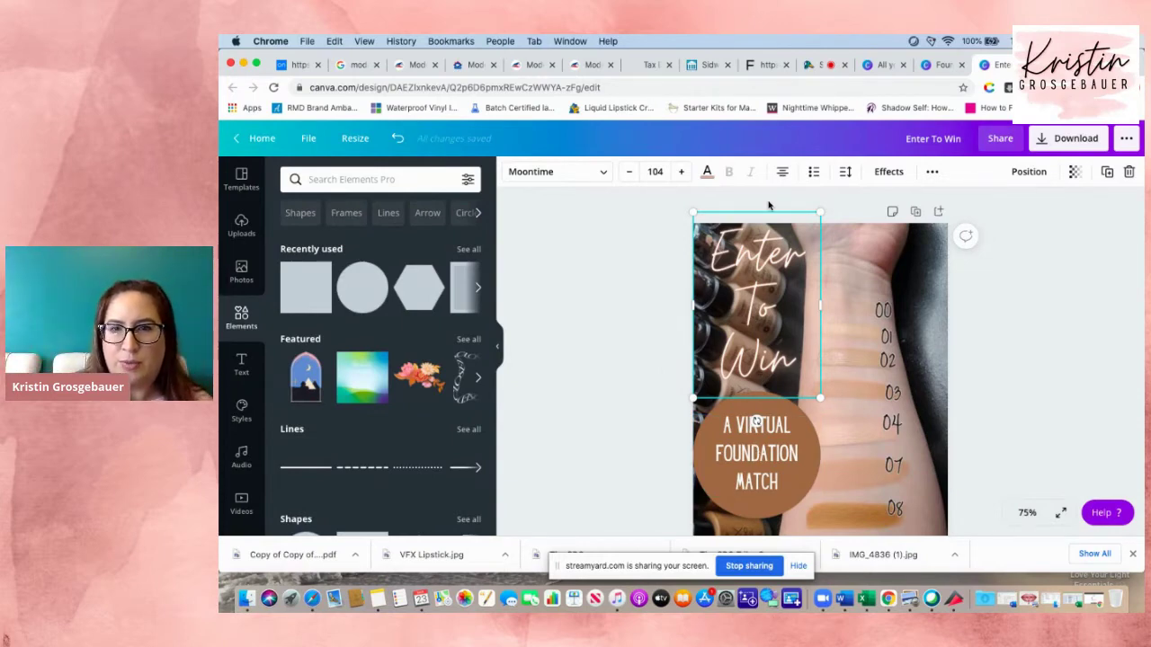
Shift the brown bar toward the flyer's lower-right corner and place the web address text back on top of it.
scroll(769, 206, down, 2)
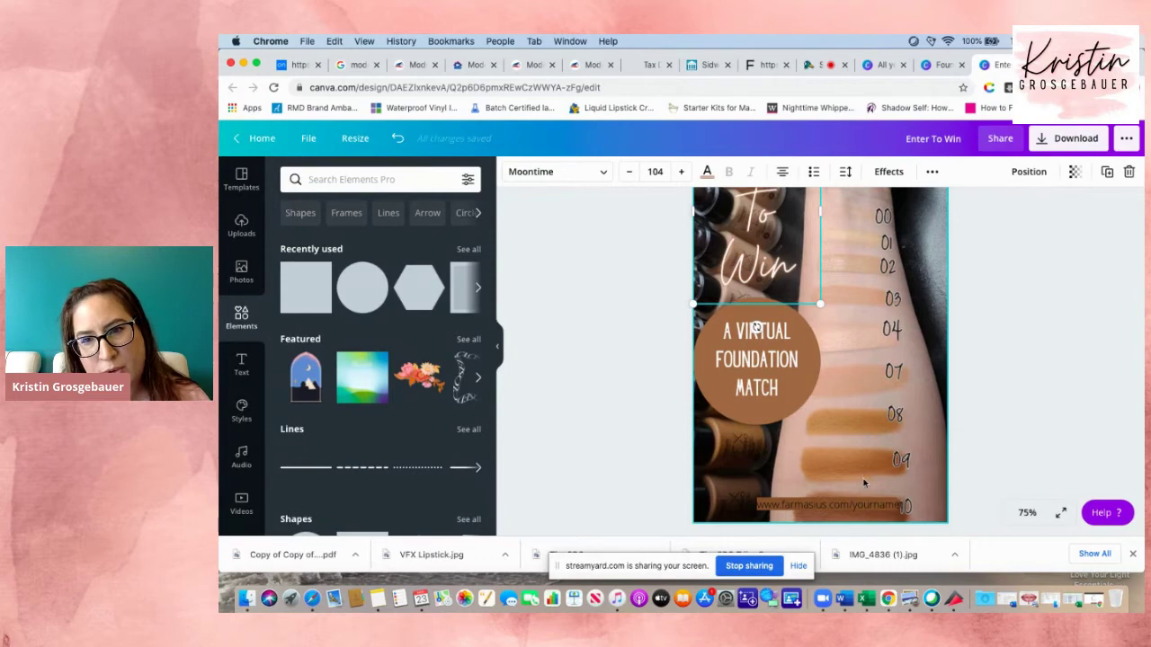
scroll(863, 483, up, 2)
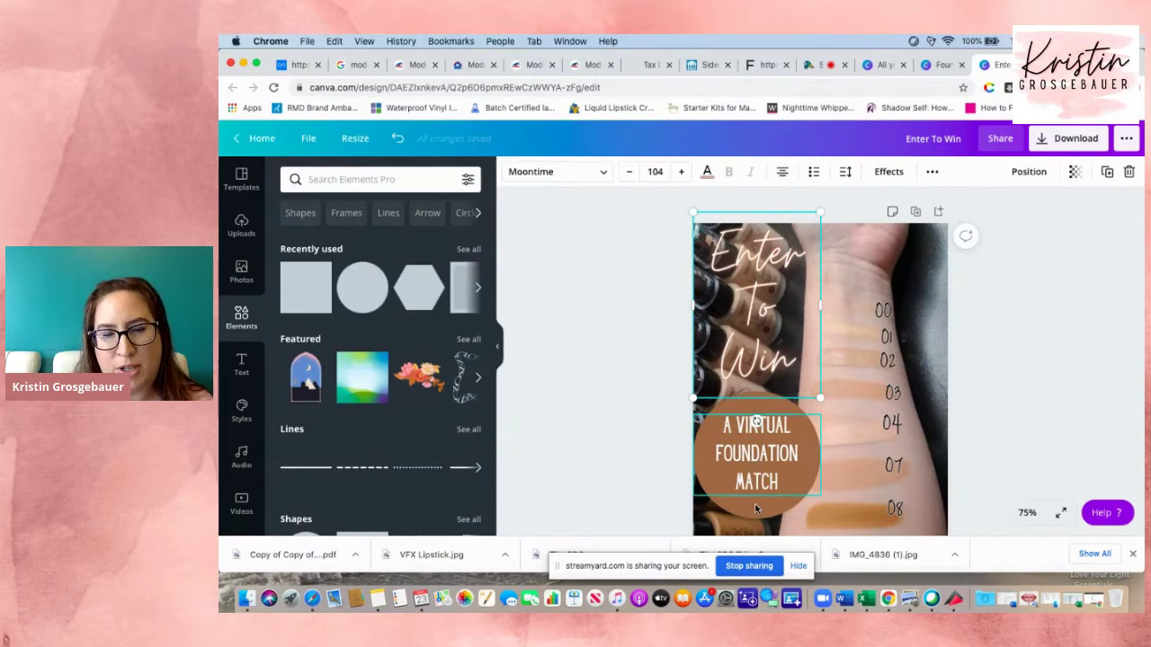
scroll(764, 450, down, 1)
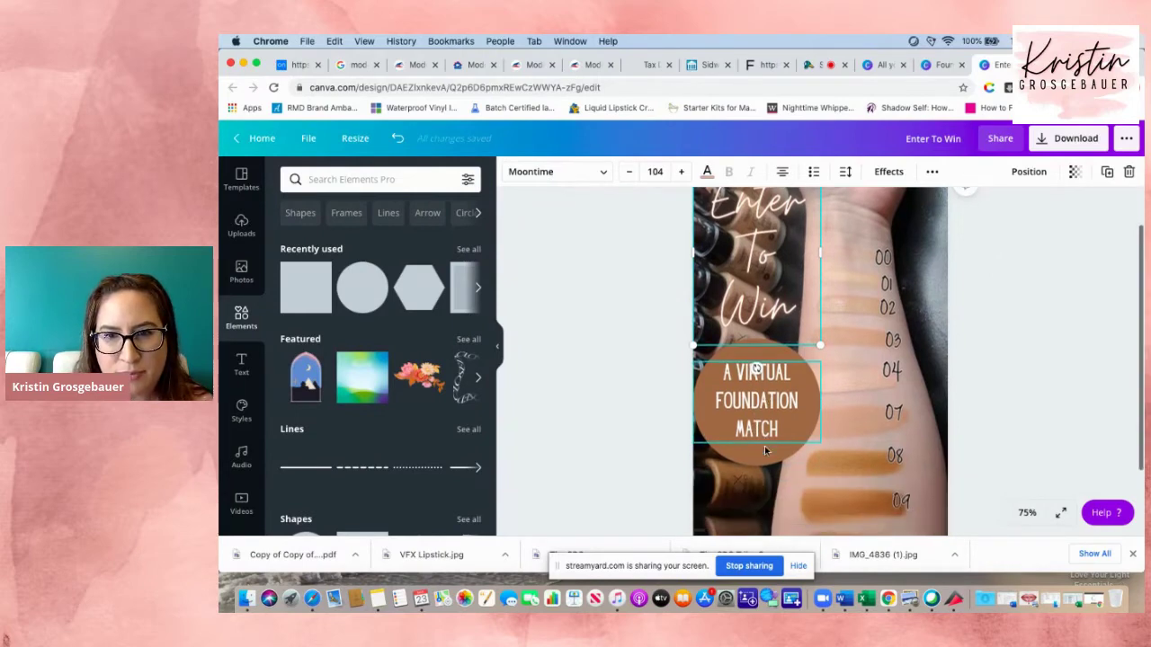
scroll(764, 446, down, 2)
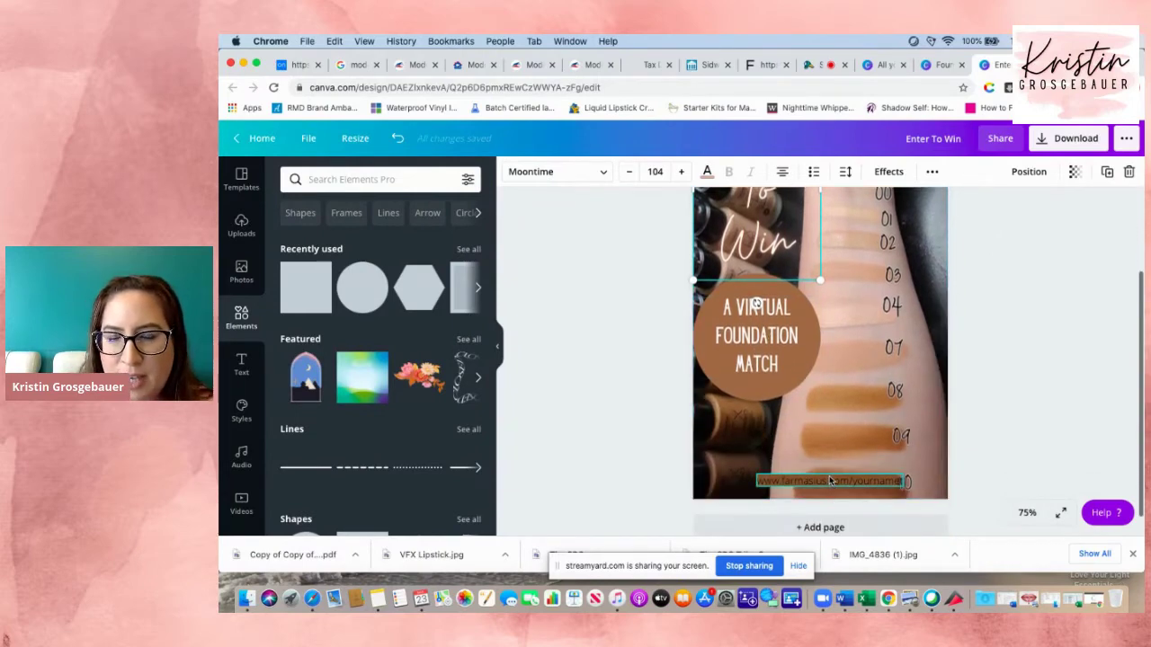
click(829, 483)
mouse_move(831, 484)
mouse_down()
mouse_move(858, 487)
mouse_move(804, 455)
mouse_move(834, 484)
mouse_move(819, 483)
mouse_up()
click(786, 484)
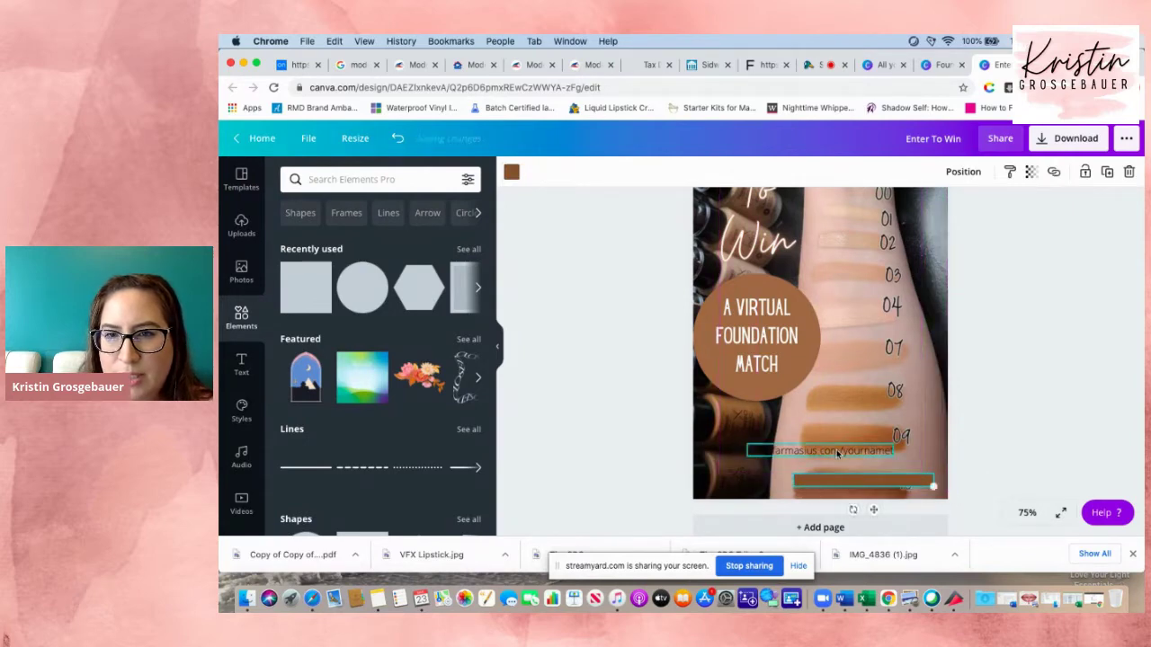
click(837, 453)
drag(837, 452, 881, 484)
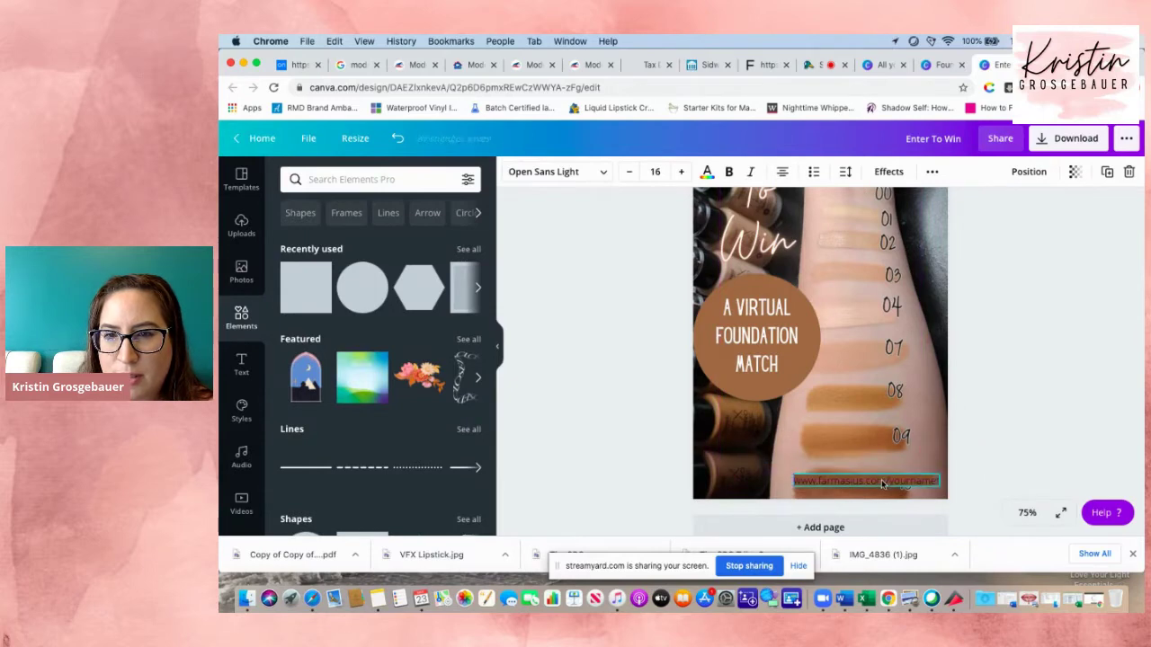
scroll(1014, 422, up, 1)
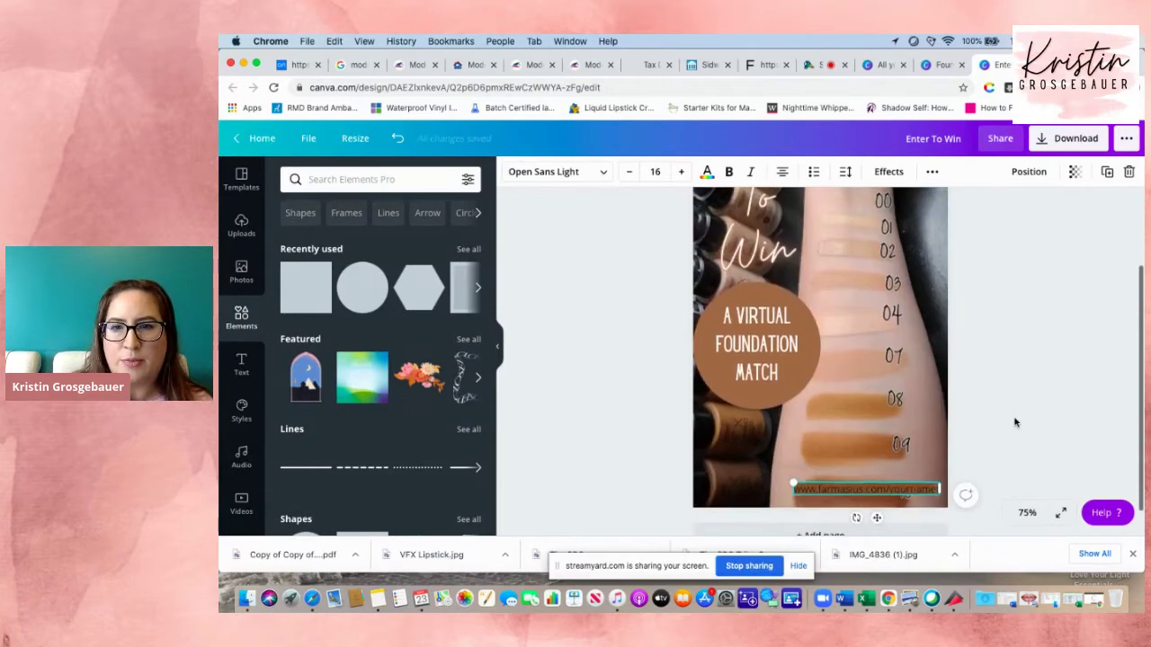
Change the web address text colour to white from the document colours.
scroll(1014, 423, down, 2)
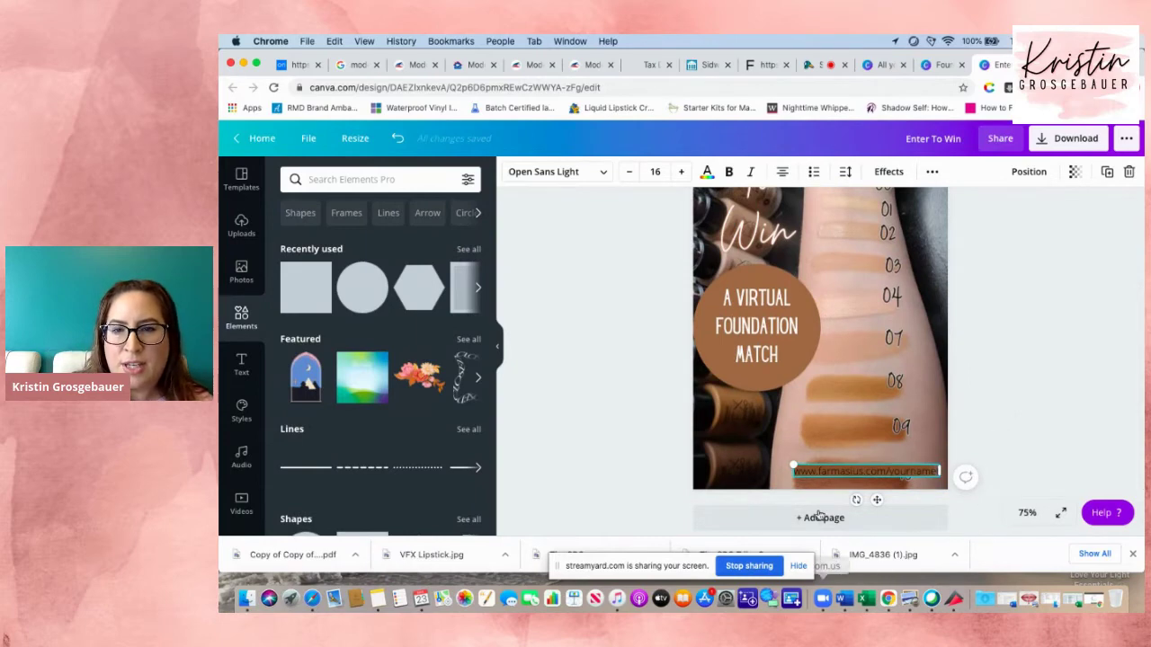
click(706, 173)
click(432, 303)
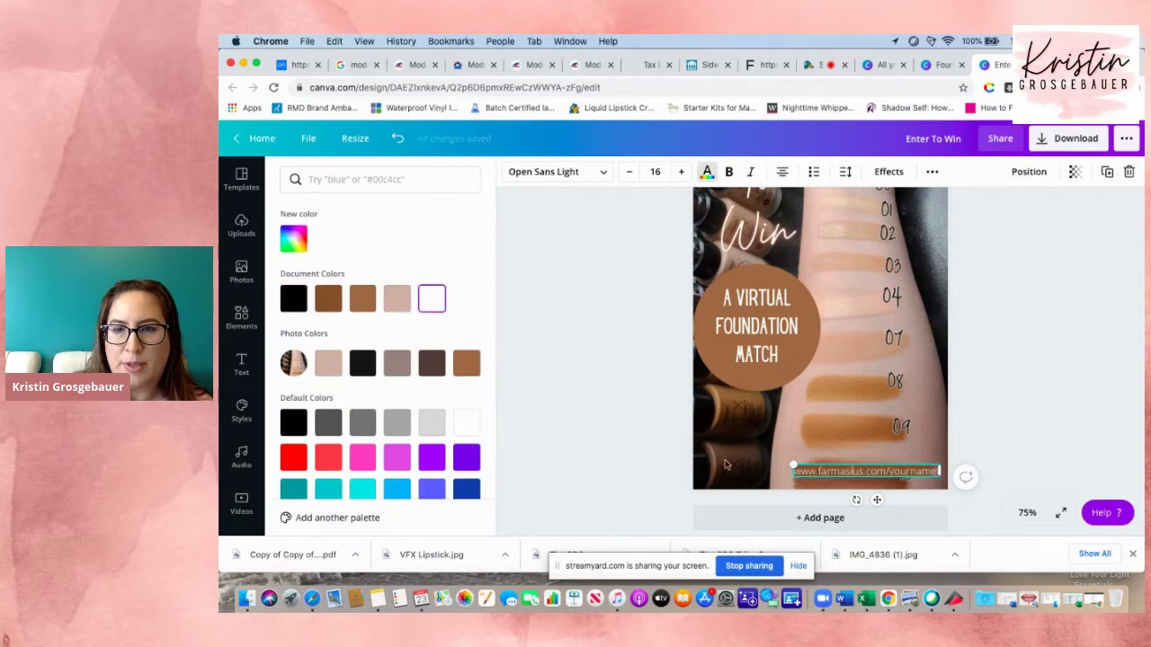
scroll(919, 425, up, 1)
scroll(919, 424, up, 2)
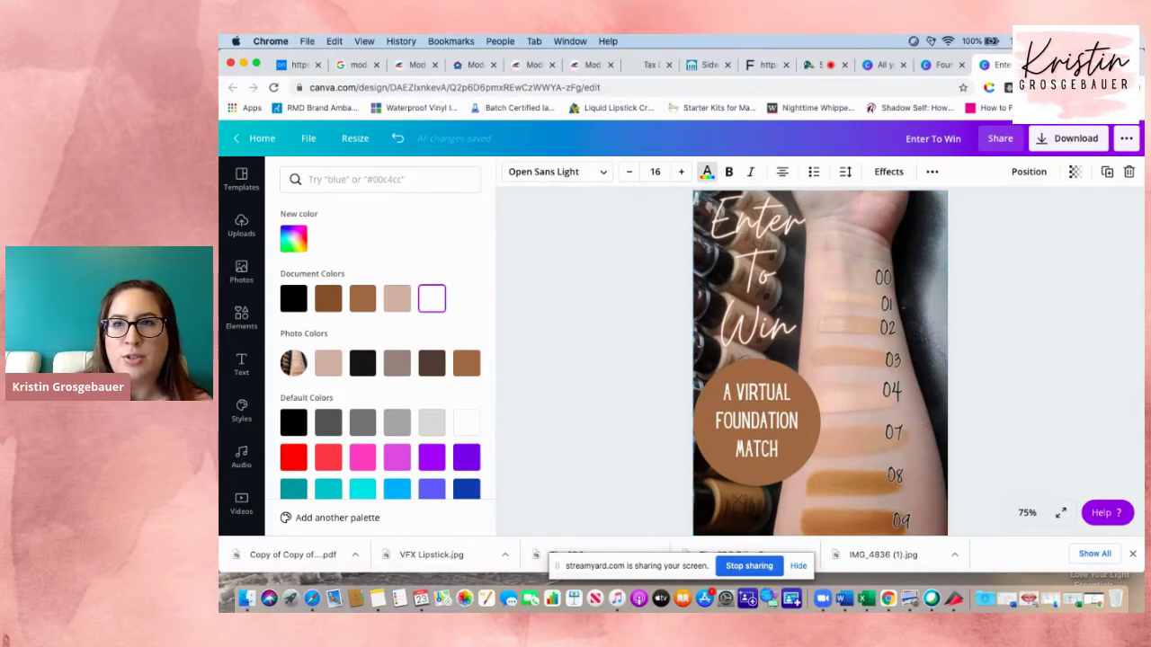
Switch to Google Drive in a new browser tab and open the "Enter To Win A Virtual Foundation Match" form.
key(ctrl+Tab)
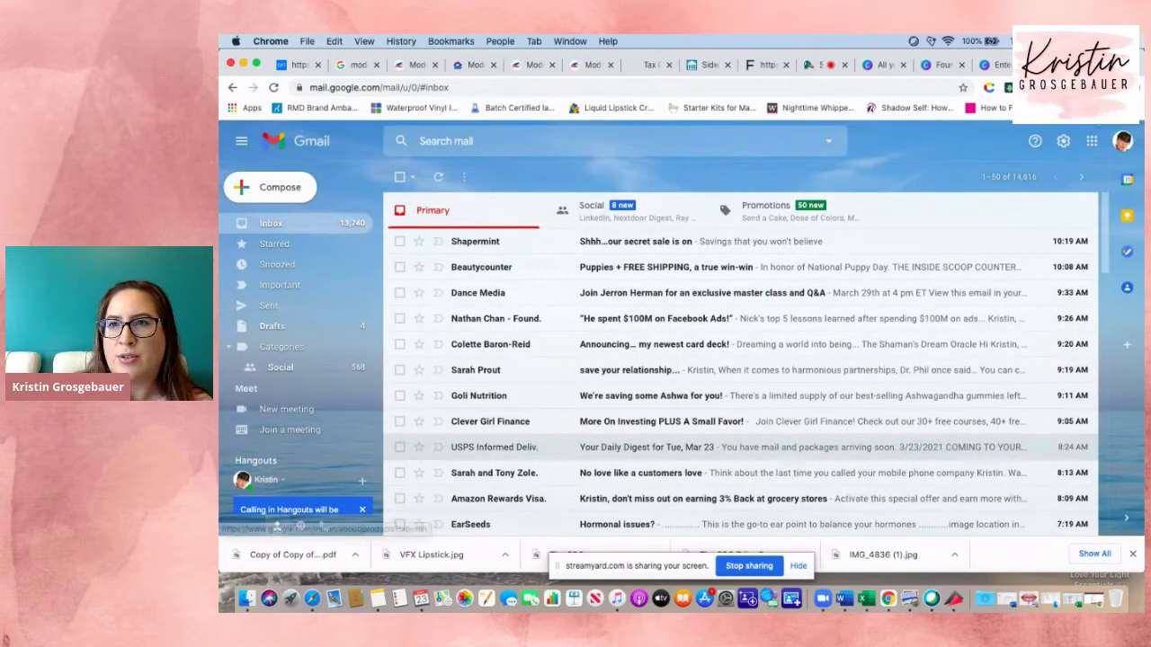
key(ctrl+shift+Tab)
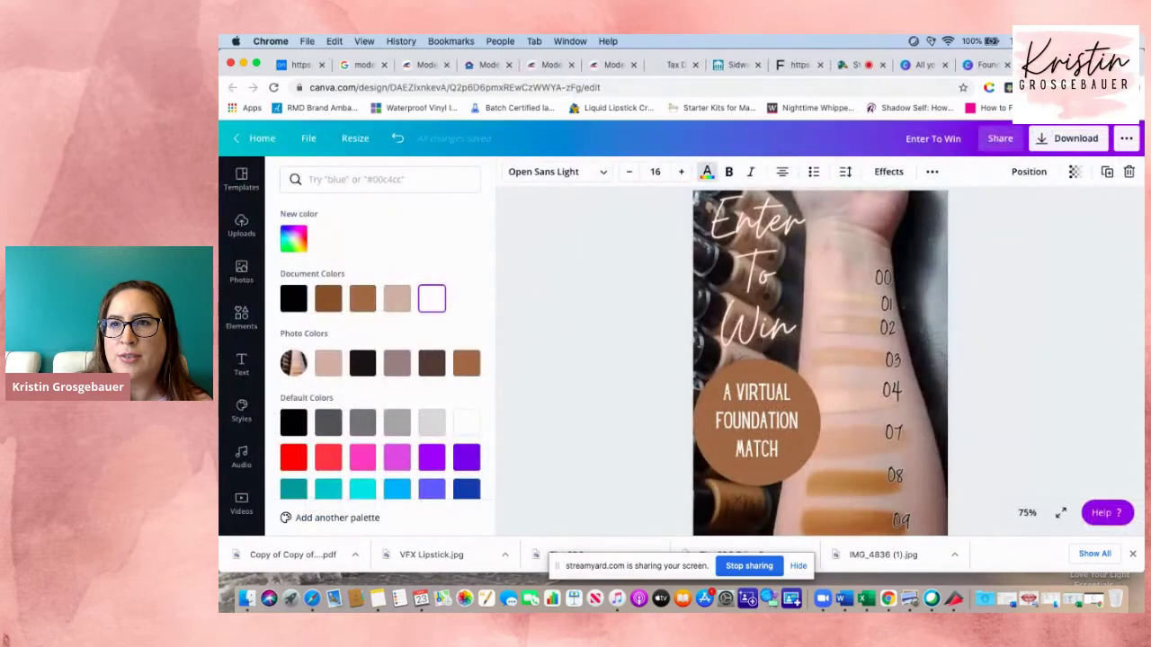
key(super+t)
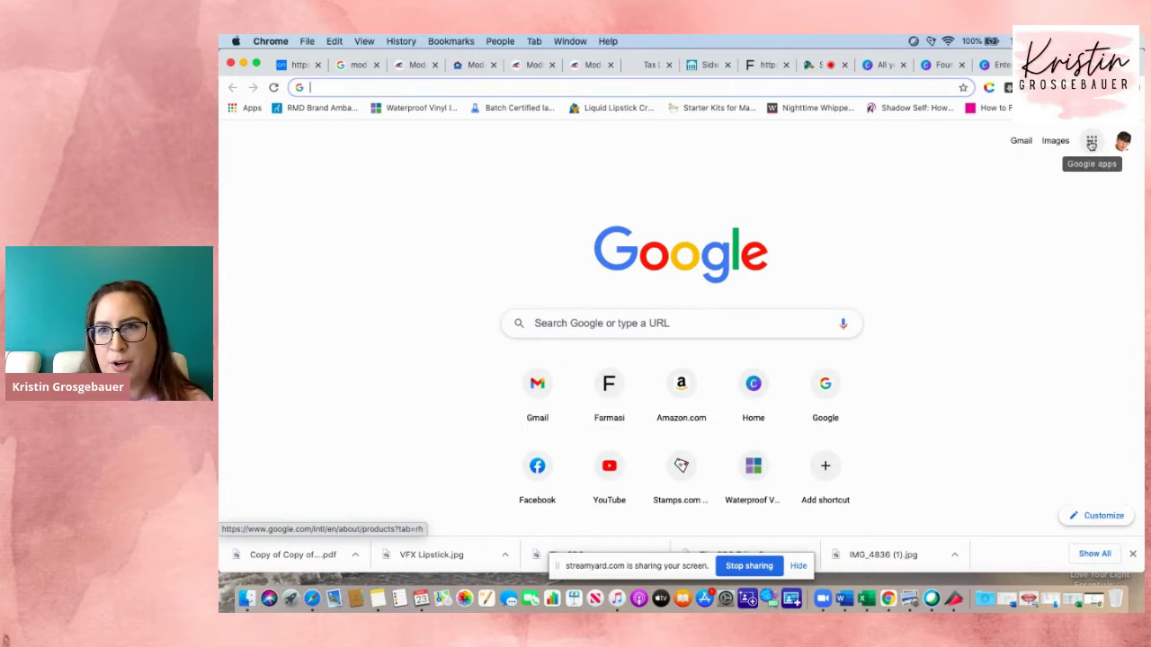
click(1091, 144)
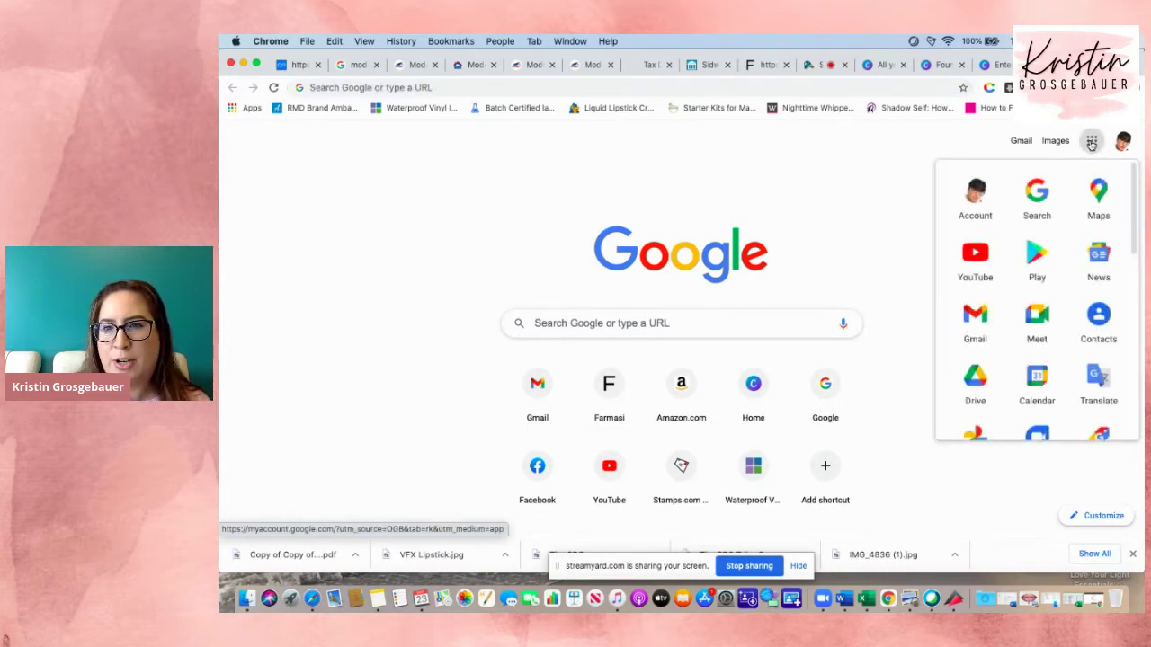
click(972, 382)
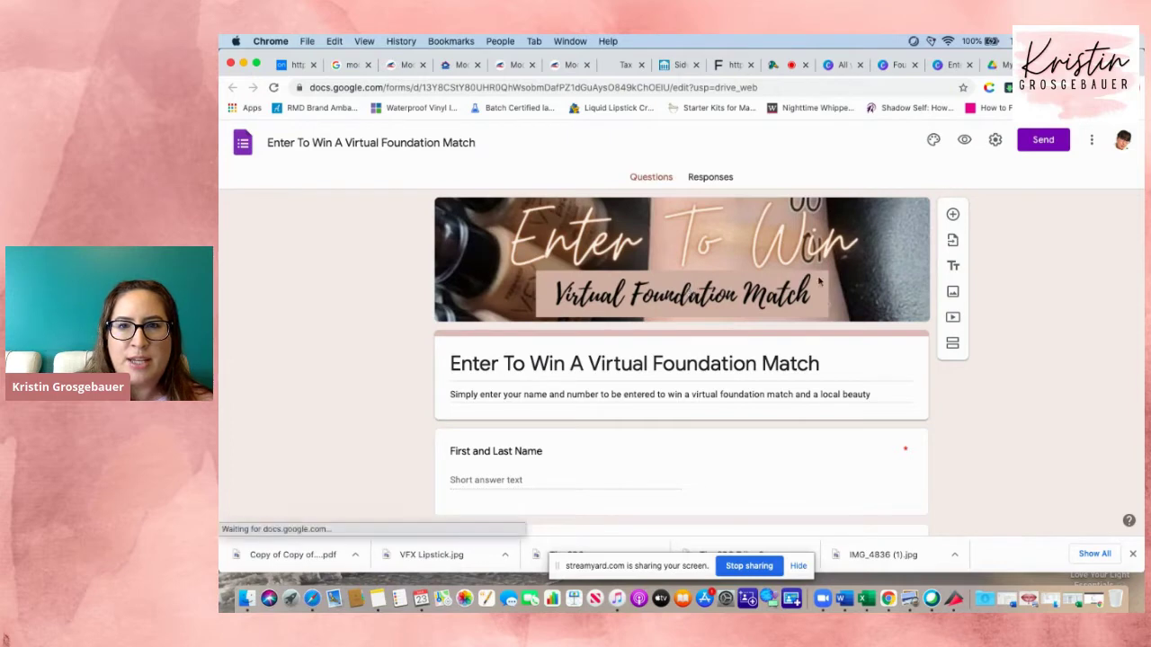
click(553, 288)
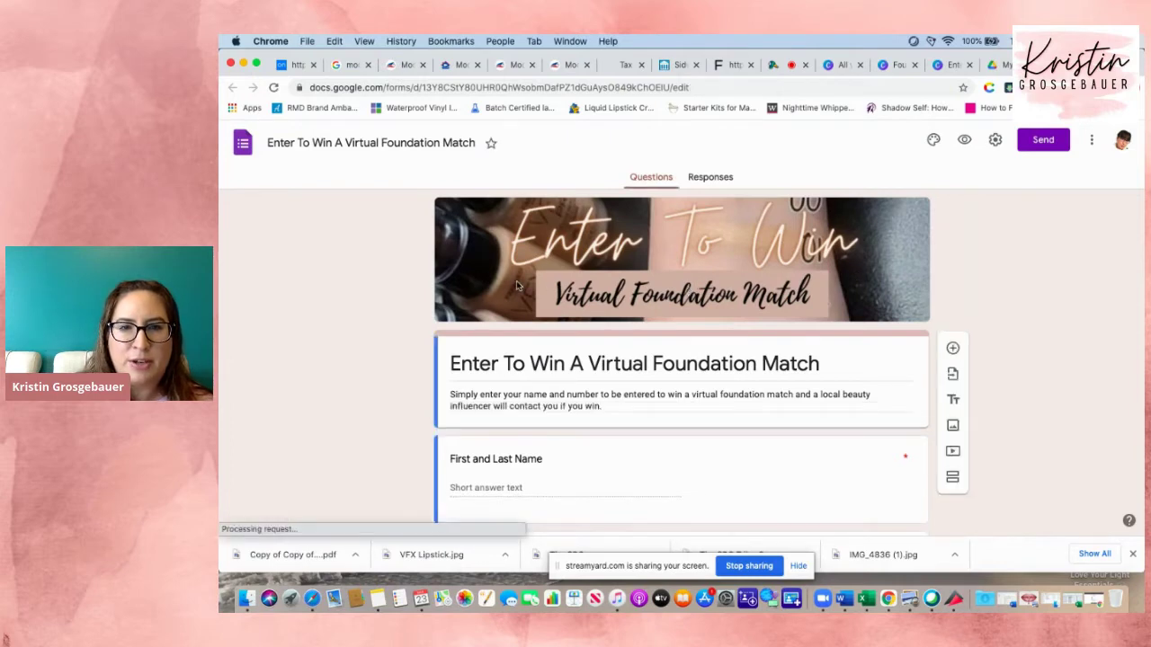
Examine the entry form's header image, description, and its name, email address and cell phone questions.
scroll(517, 286, down, 2)
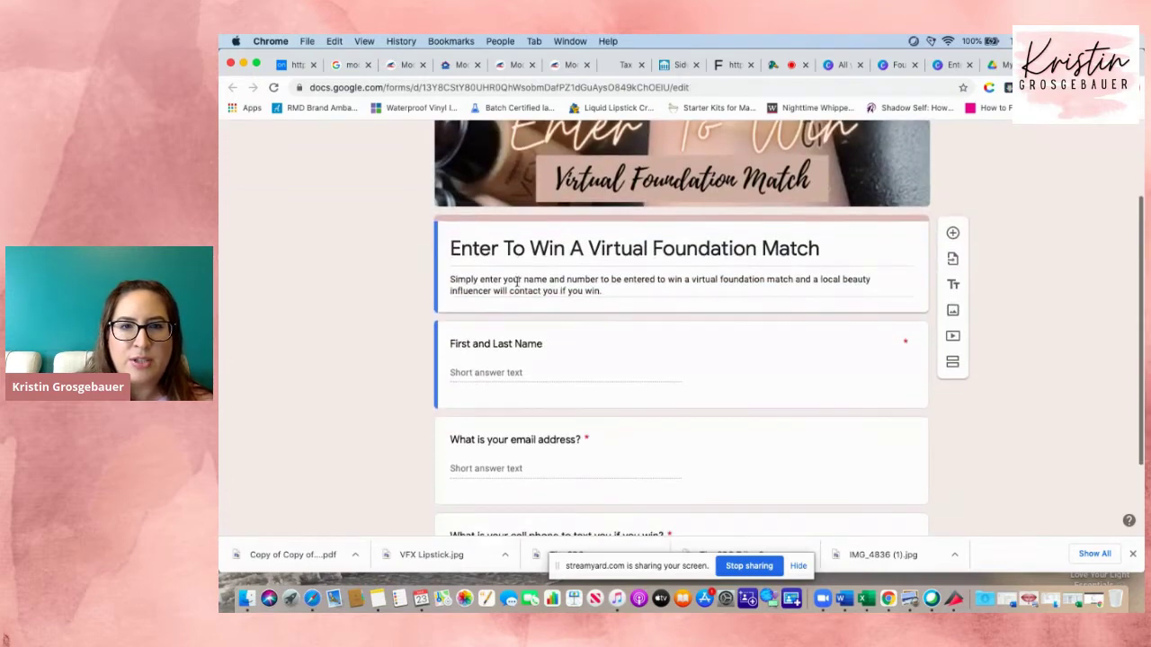
scroll(518, 282, down, 1)
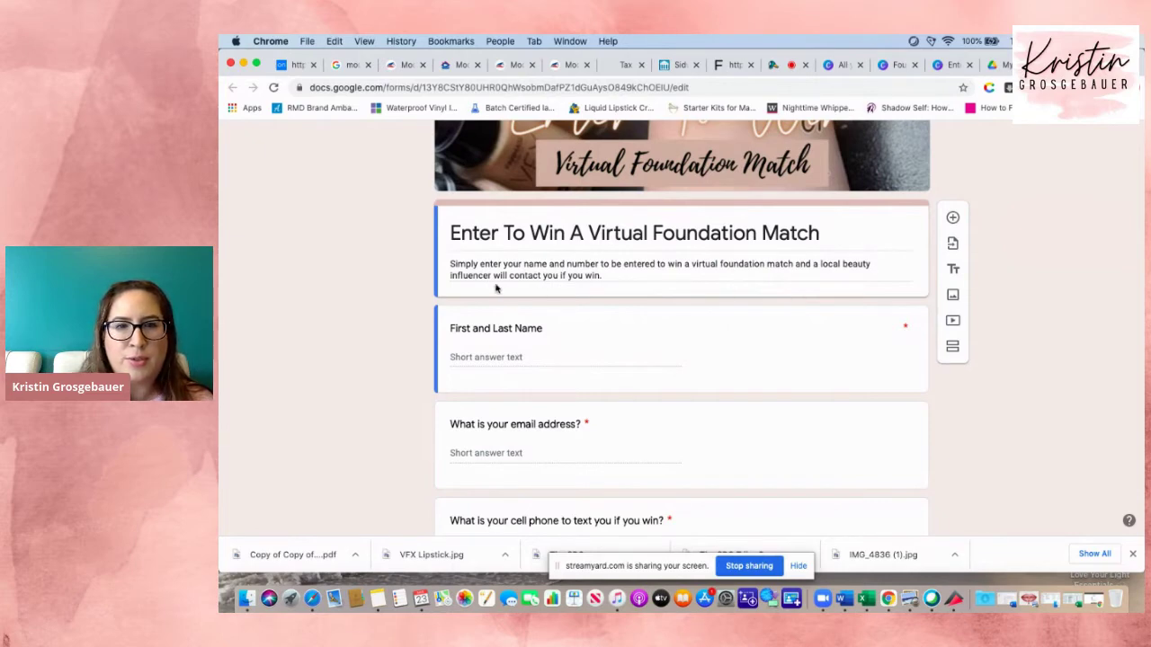
scroll(588, 300, down, 2)
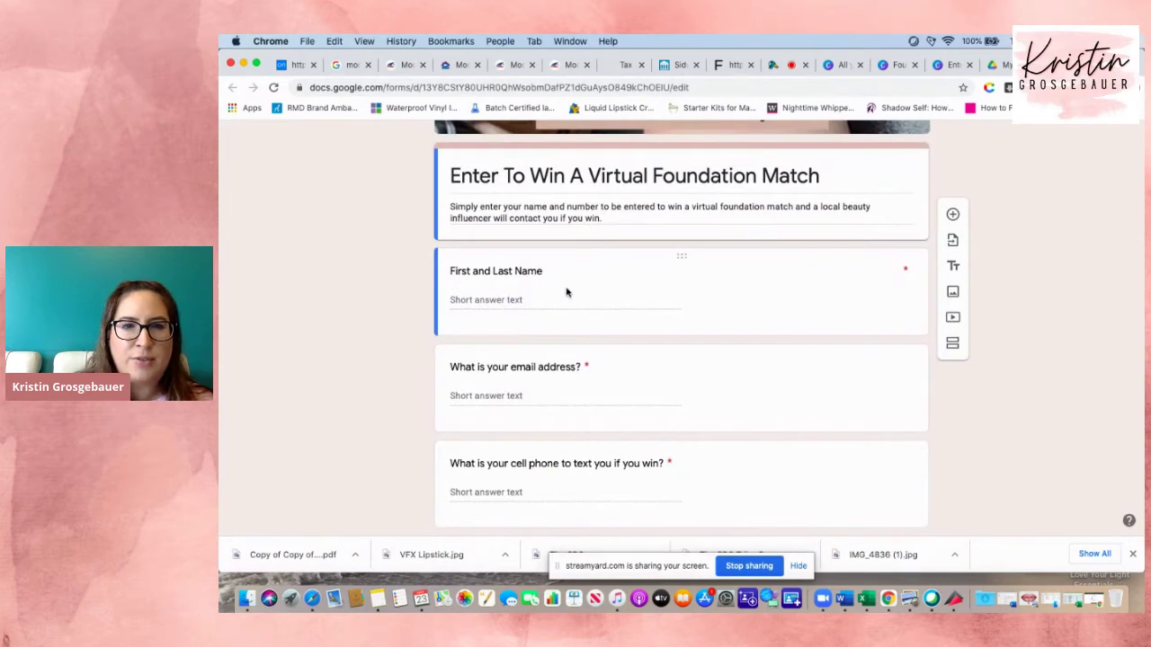
scroll(567, 290, down, 1)
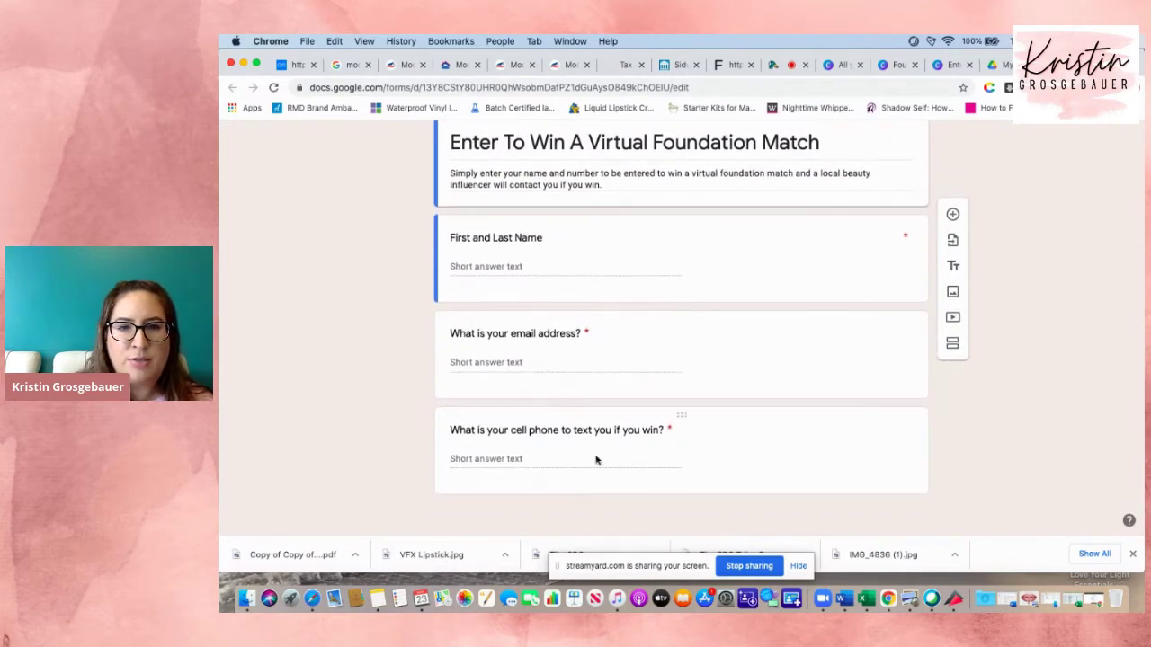
scroll(643, 460, up, 3)
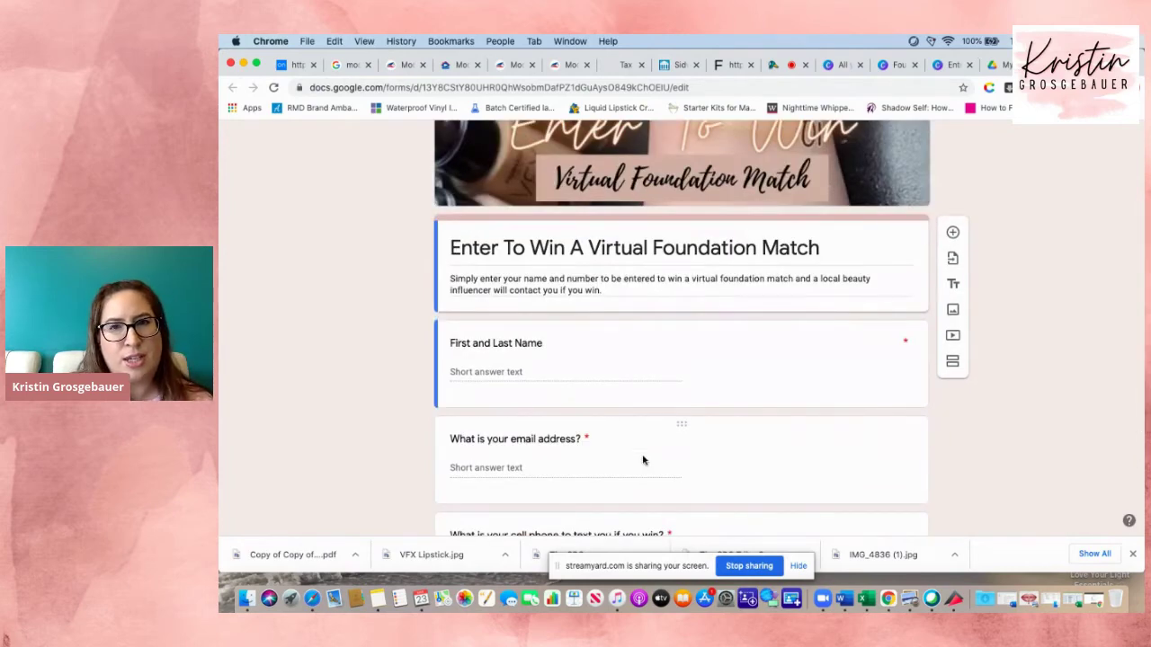
scroll(643, 460, up, 3)
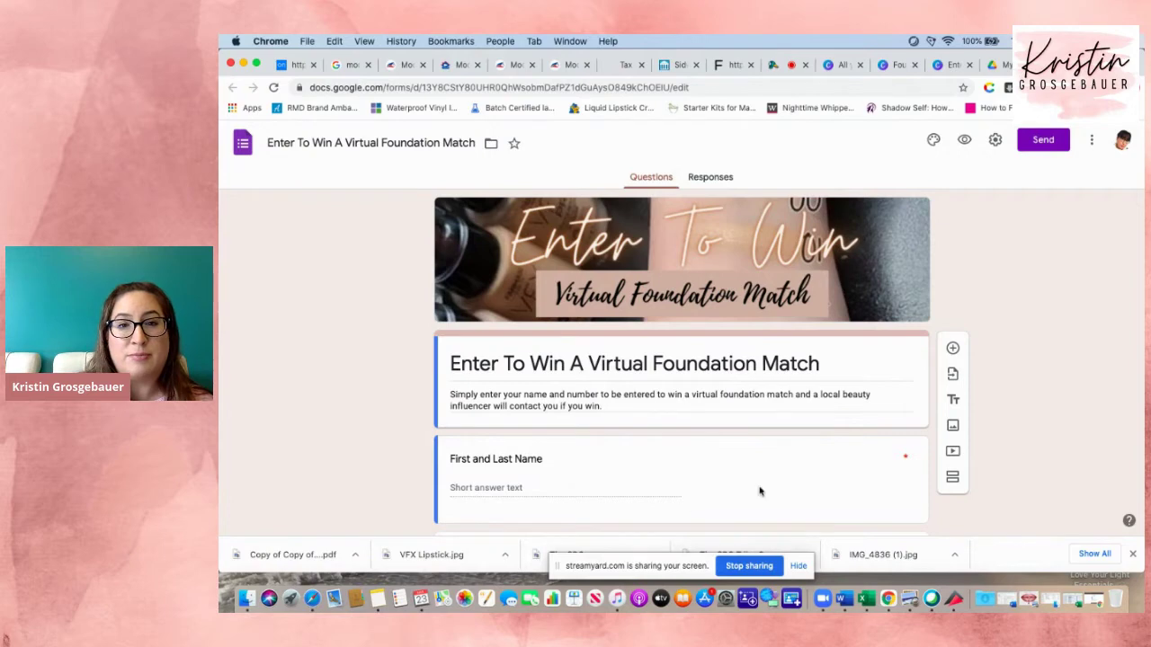
scroll(610, 393, down, 3)
scroll(608, 393, up, 3)
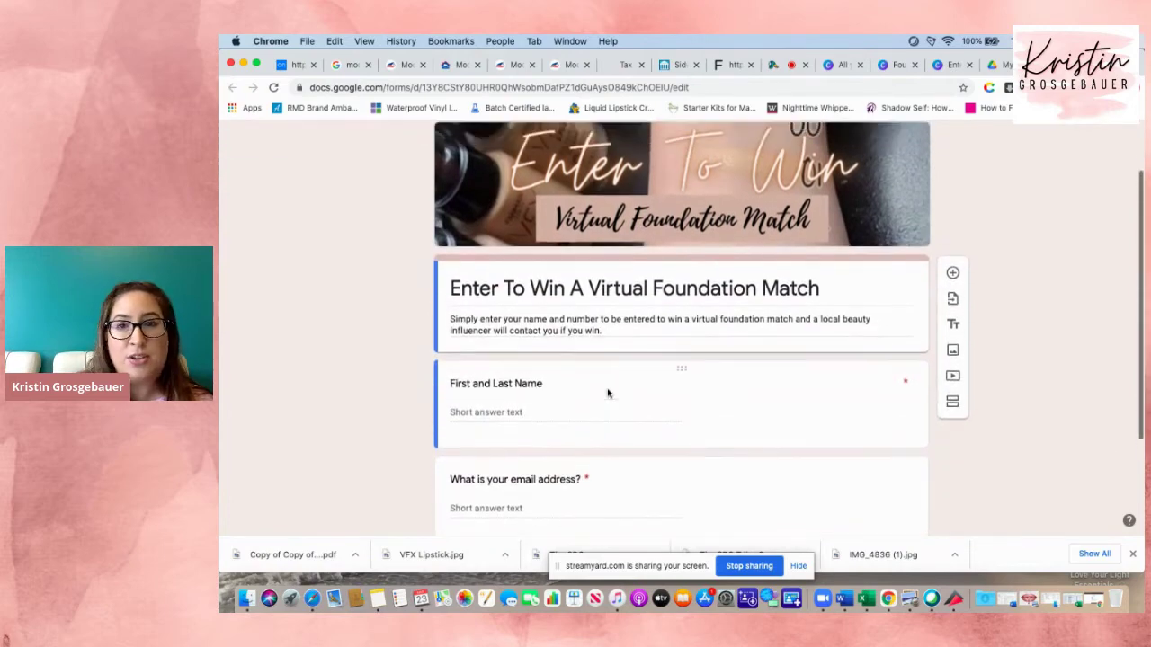
scroll(608, 393, down, 4)
scroll(608, 393, down, 2)
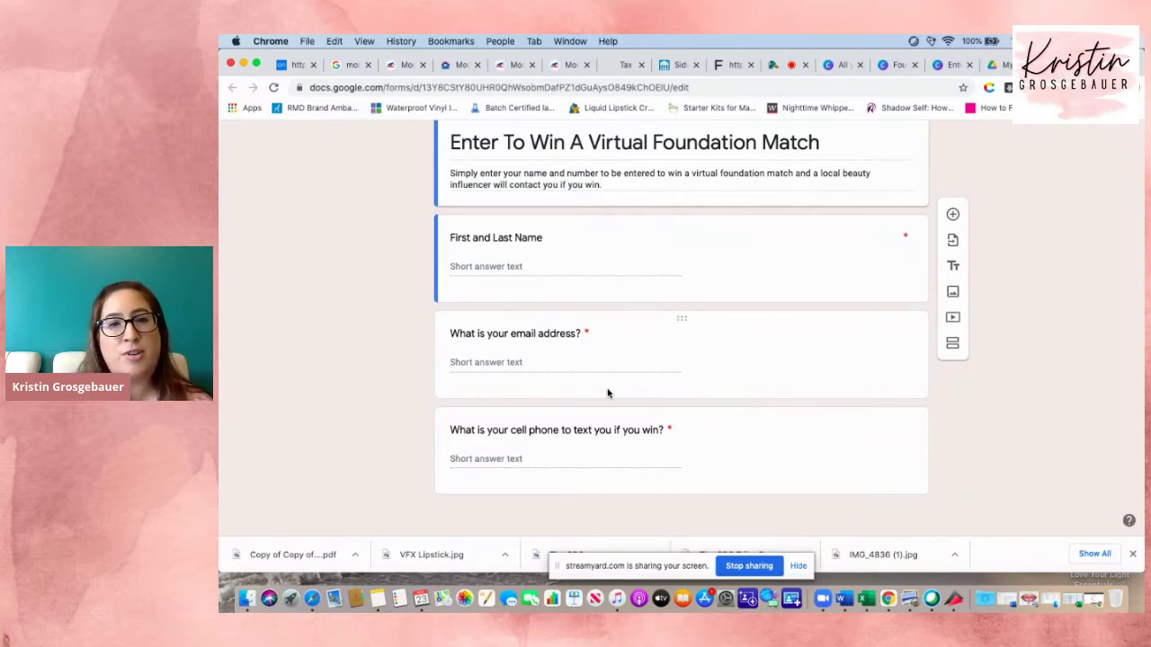
scroll(607, 393, up, 5)
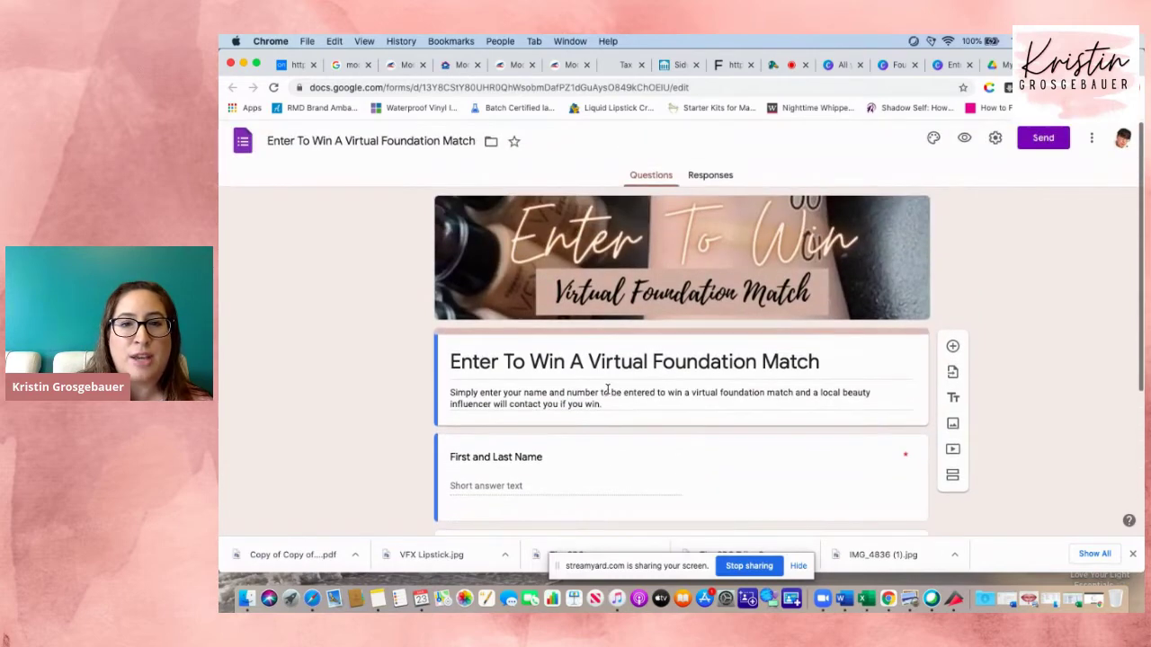
scroll(606, 388, down, 2)
scroll(607, 388, down, 2)
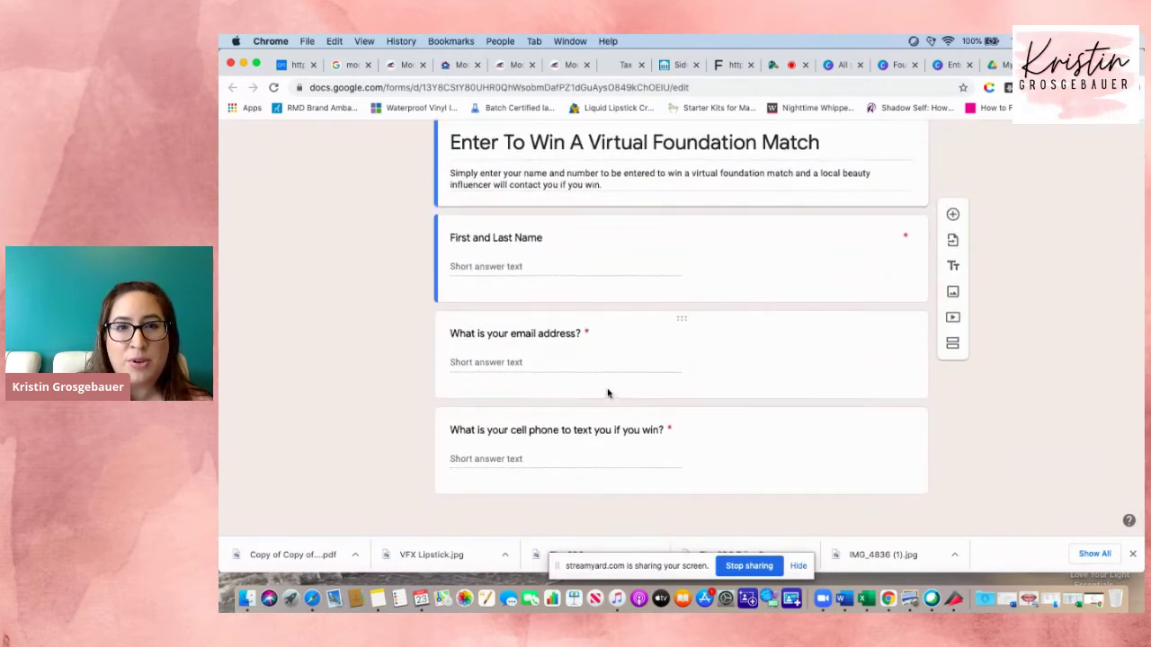
scroll(607, 393, up, 1)
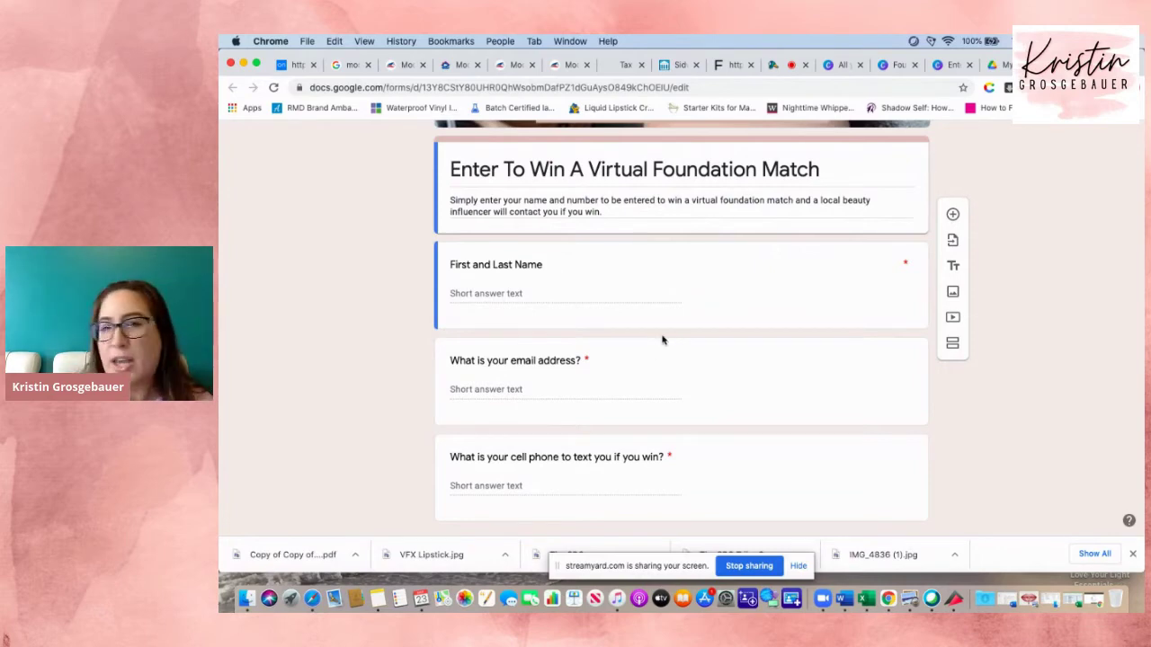
scroll(662, 340, up, 5)
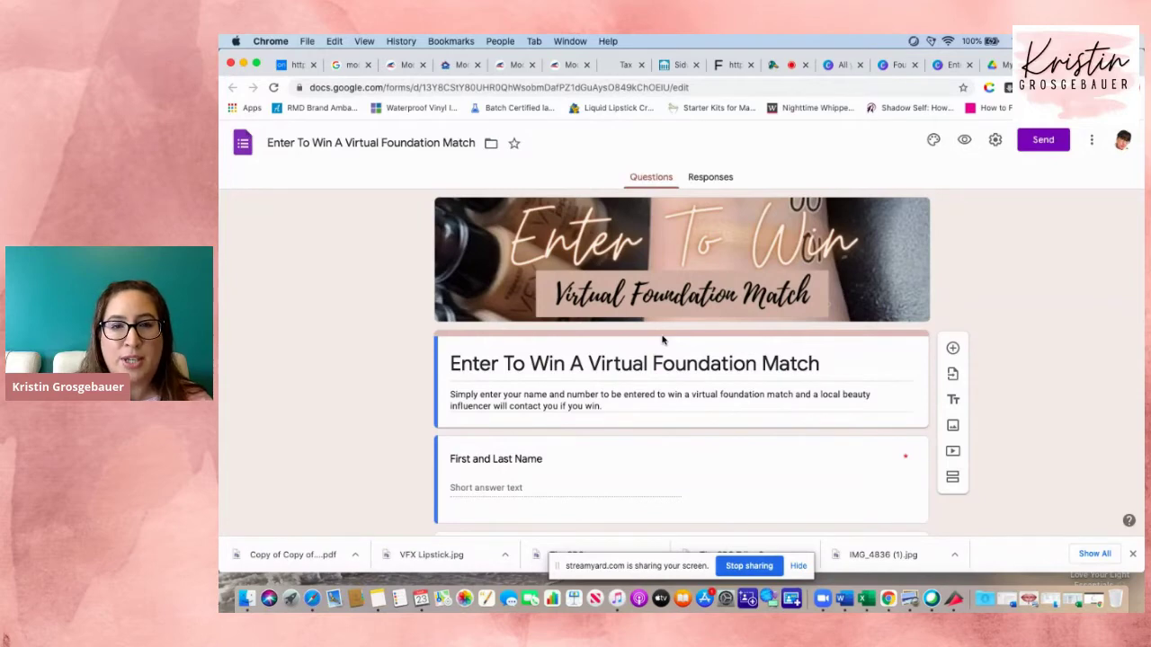
Search Google for "ilmakiage" in a new browser tab and open the official IL MAKIAGE site.
scroll(661, 340, down, 5)
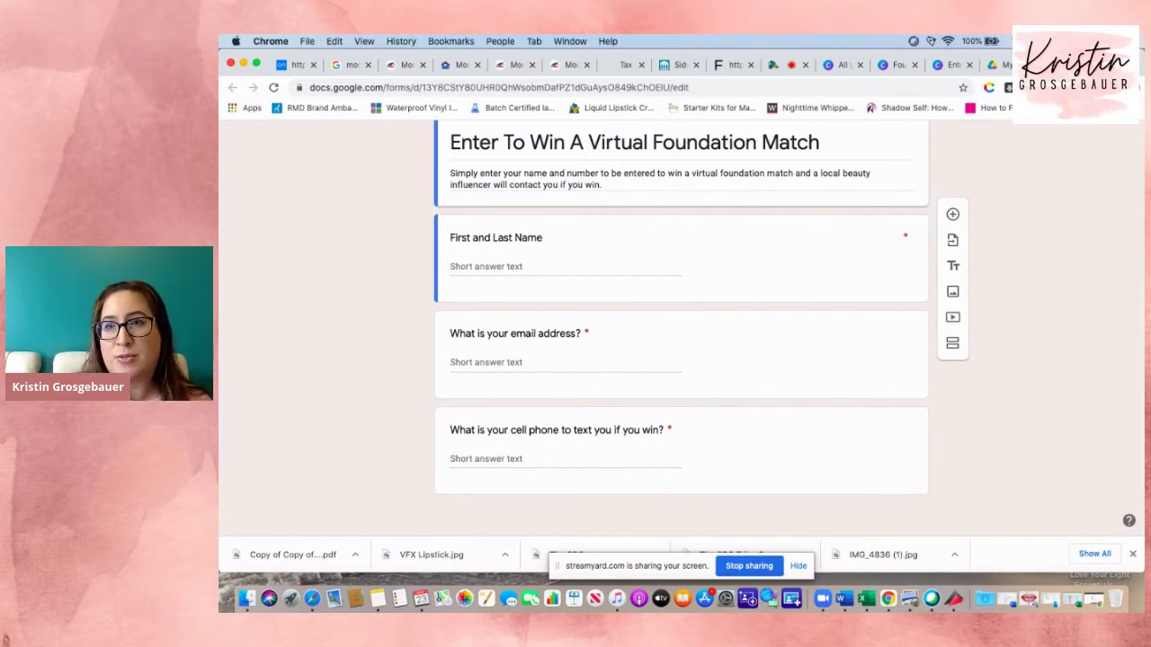
key(super+t)
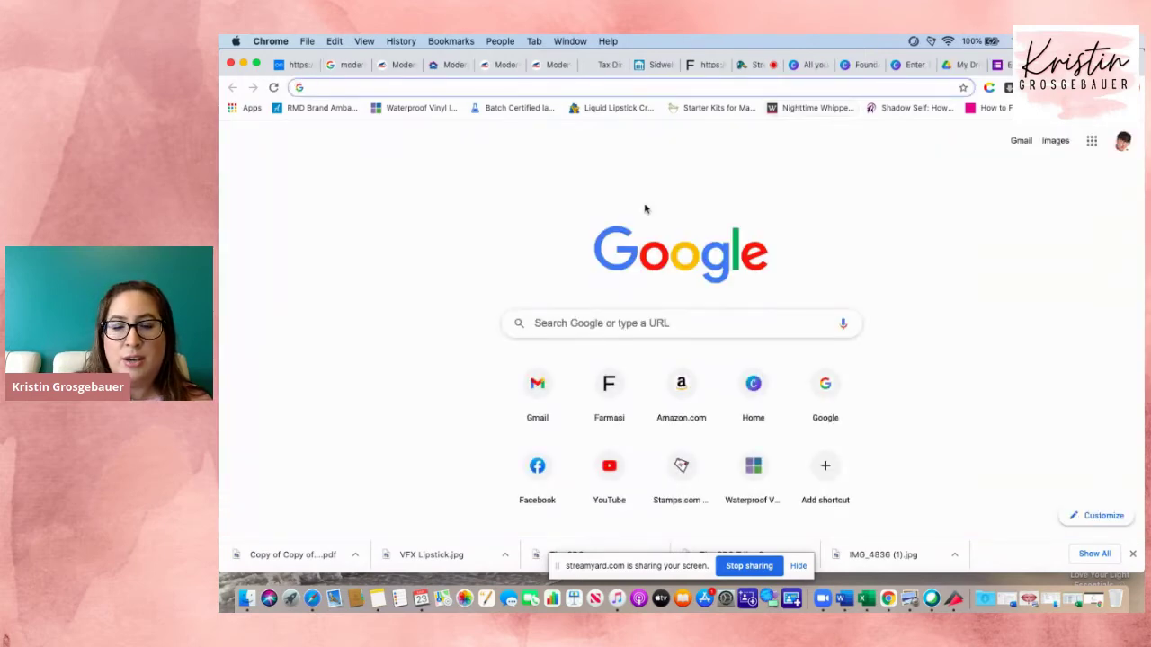
text(il)
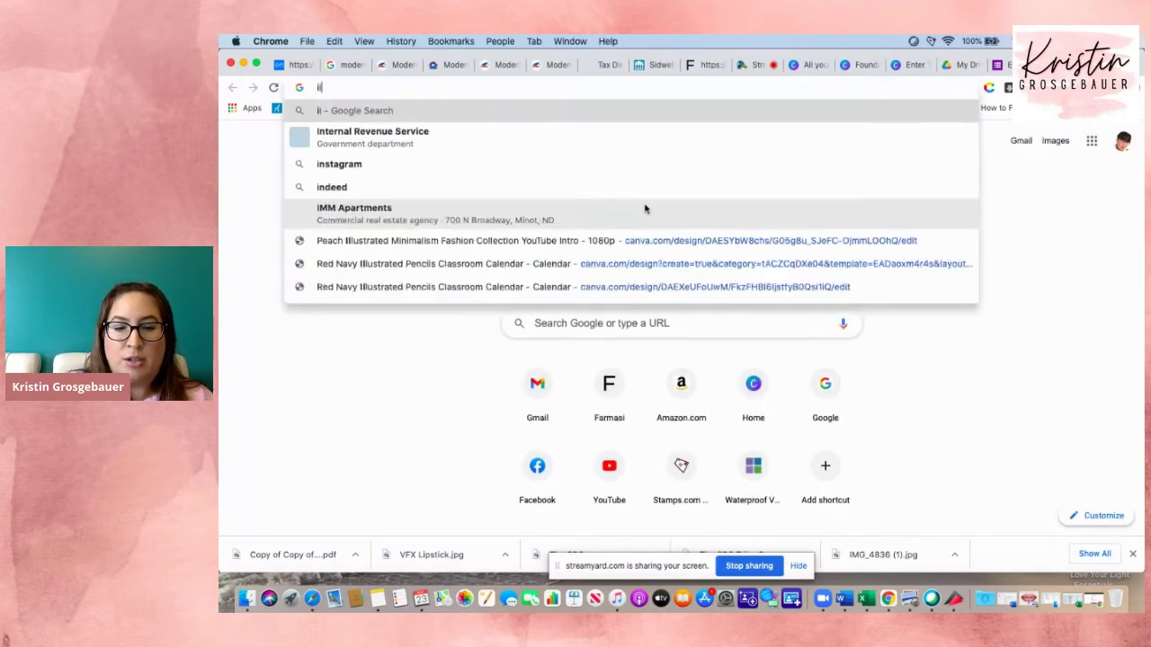
text(makiage)
key(Return)
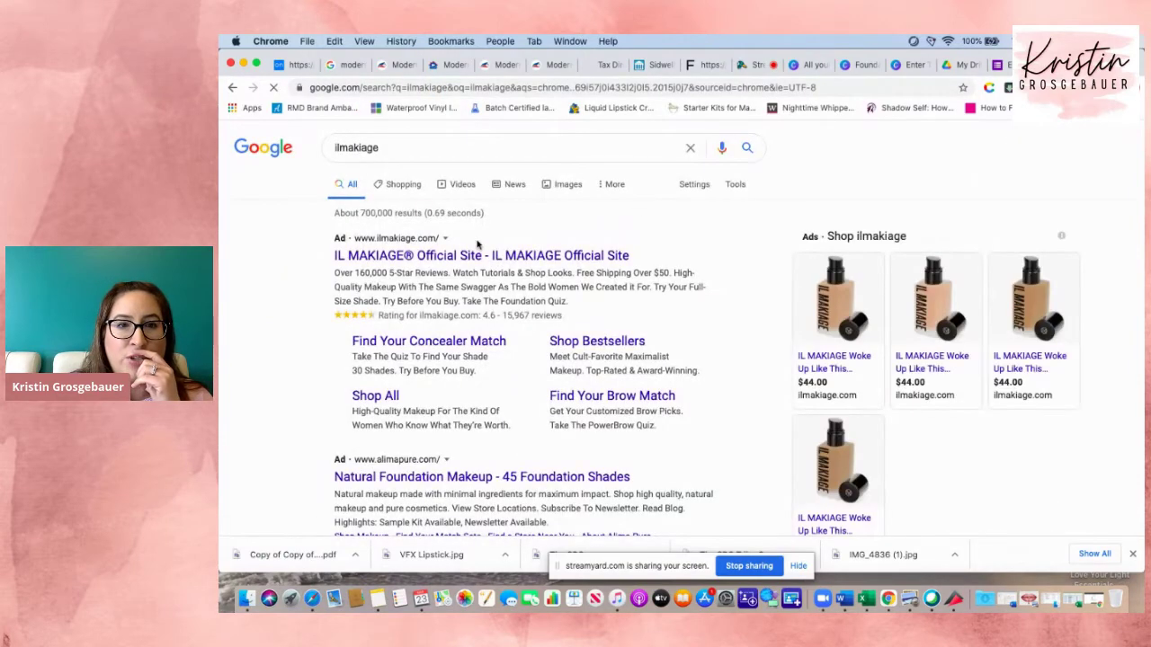
click(475, 256)
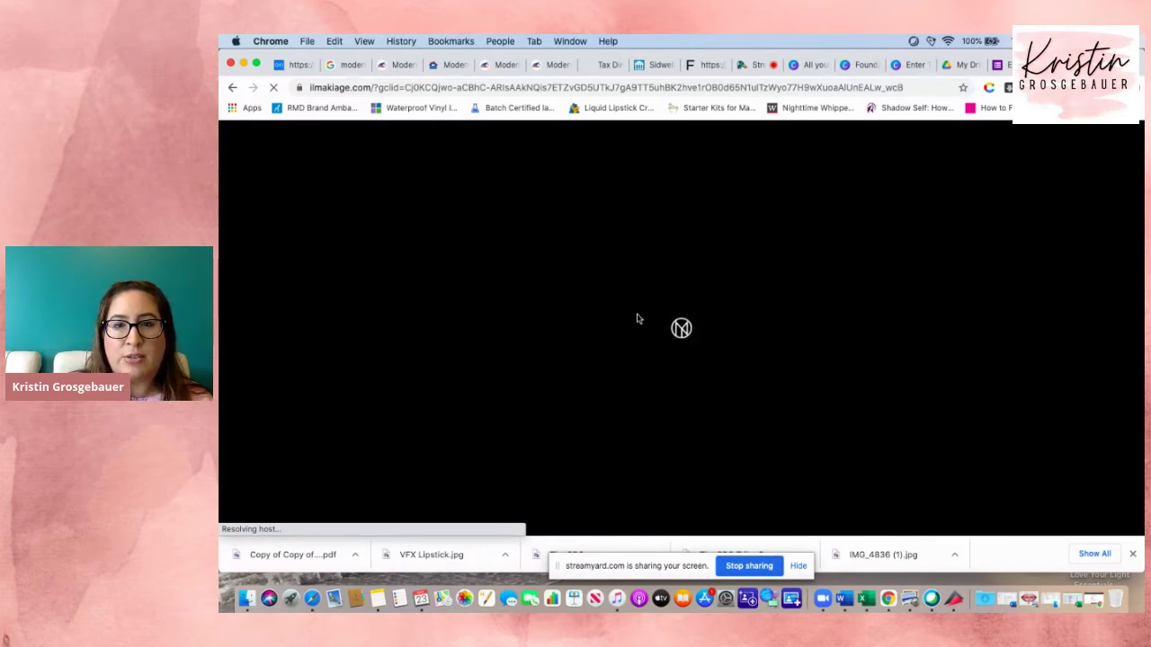
Find the 90-second foundation shade quiz on the IL MAKIAGE homepage and open it at the skin type question.
scroll(636, 318, down, 5)
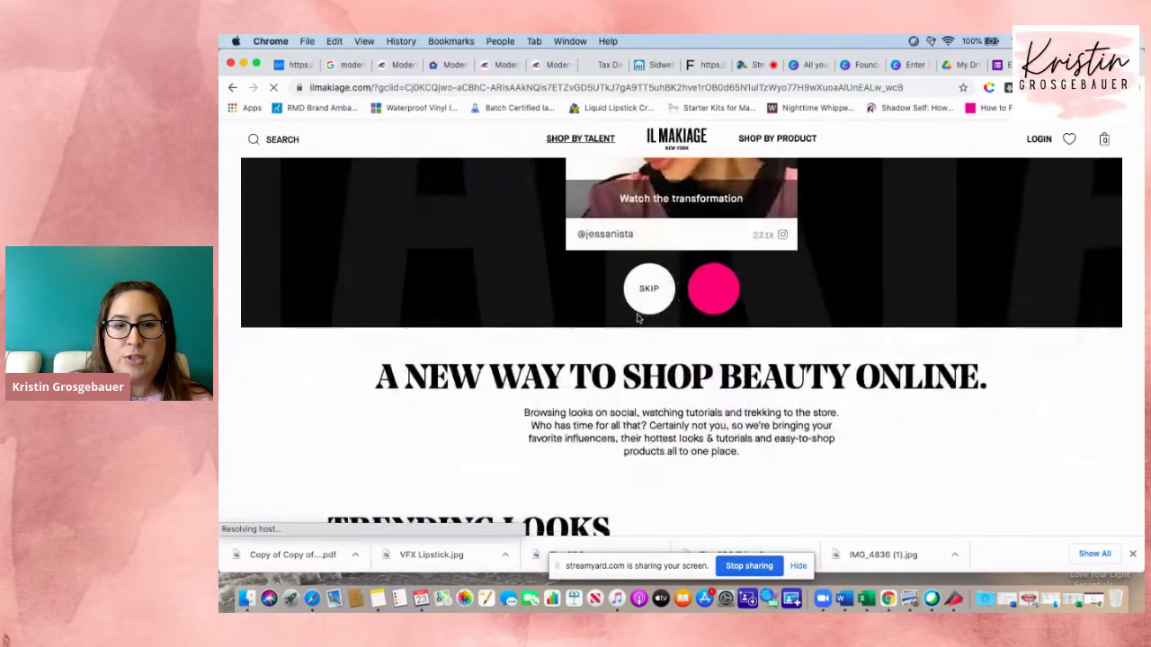
scroll(636, 319, down, 10)
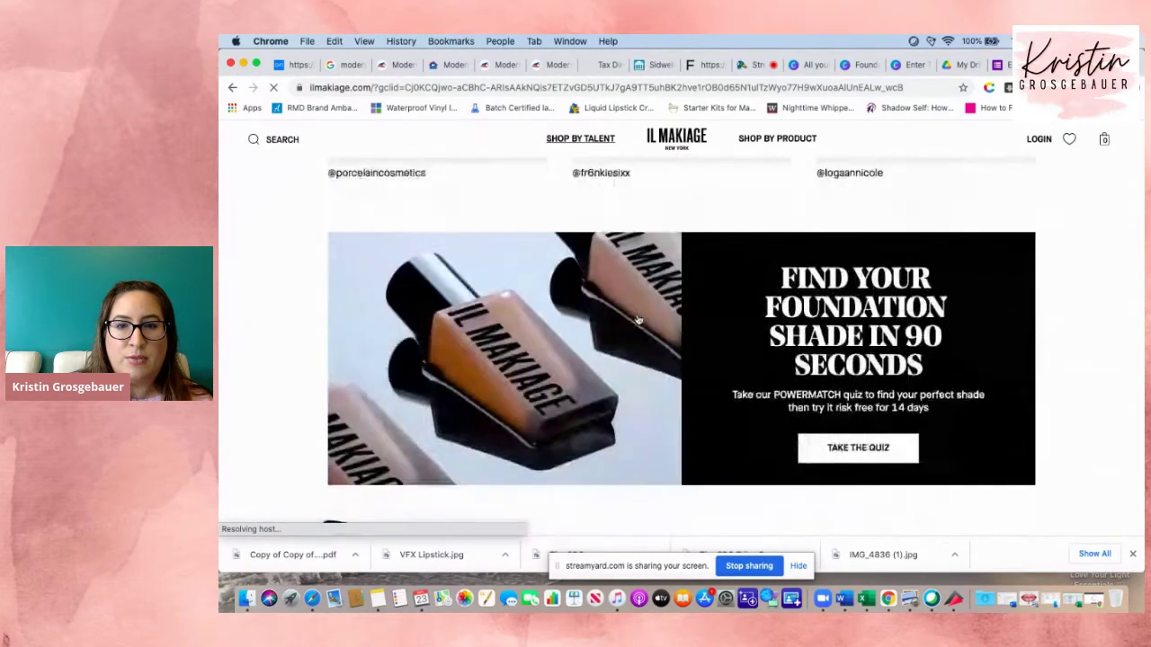
scroll(637, 319, down, 5)
scroll(638, 316, up, 3)
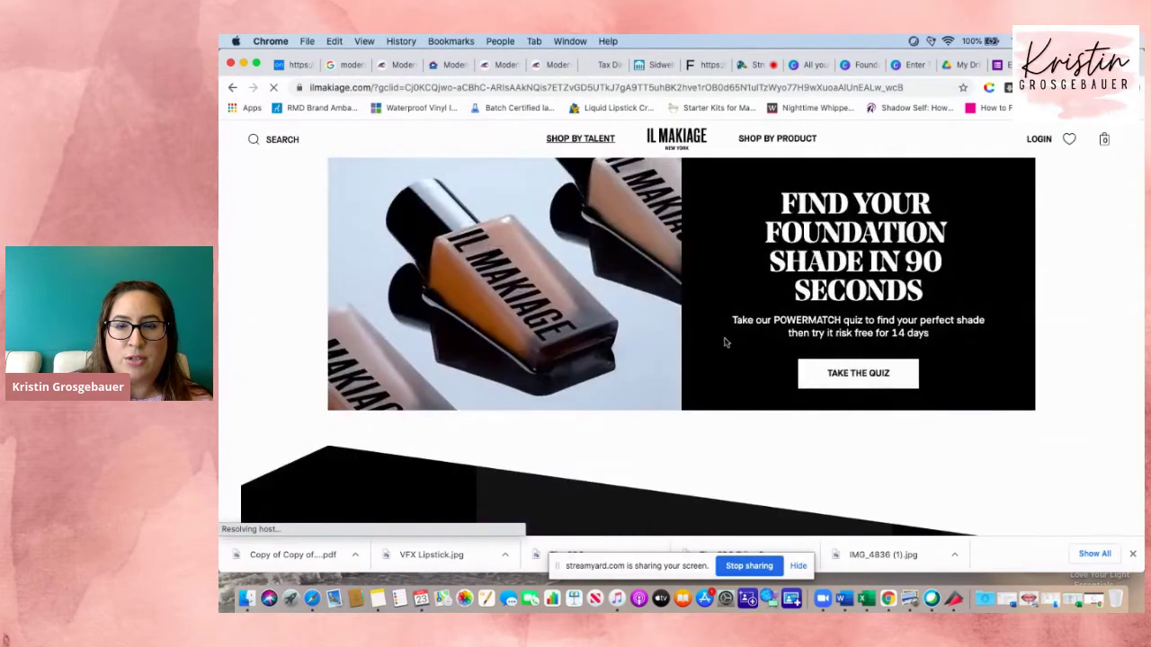
click(881, 377)
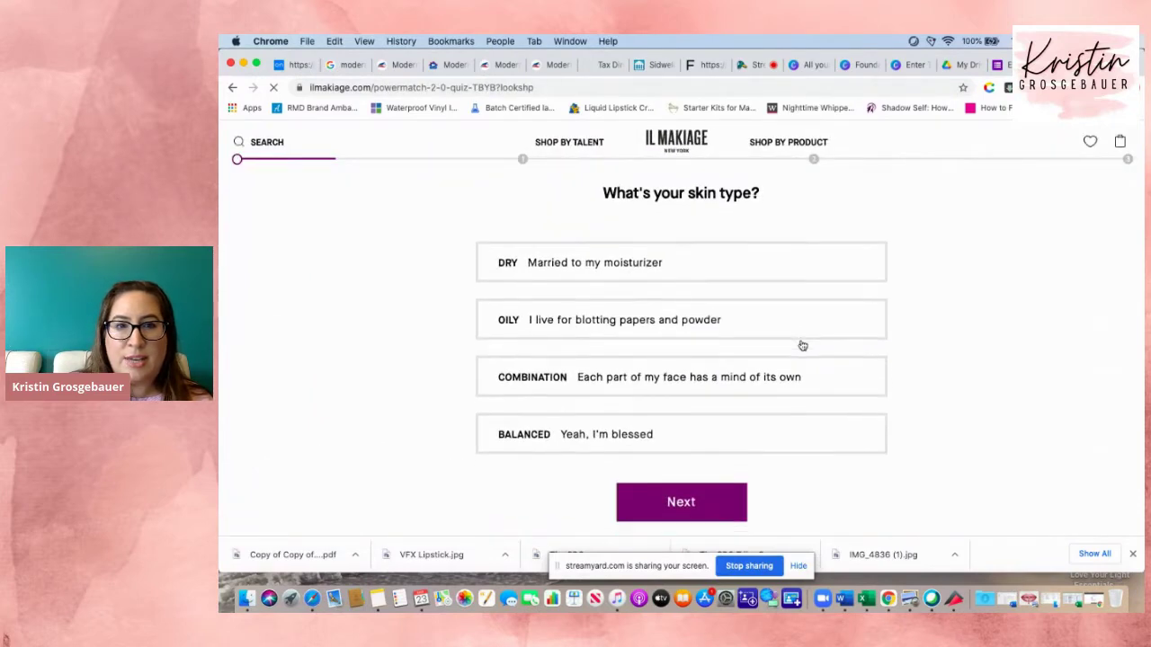
scroll(801, 343, down, 1)
scroll(802, 346, down, 1)
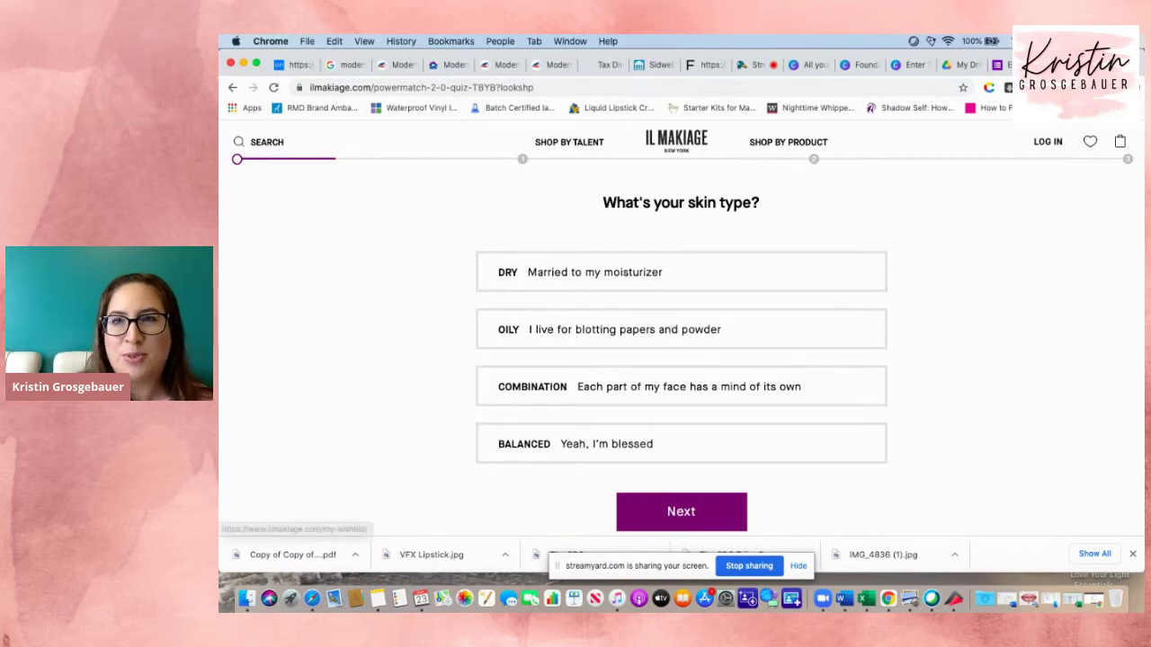
Compare the quiz's skin type question with the "Enter To Win A Virtual Foundation Match" entry form's questions and header.
click(1008, 69)
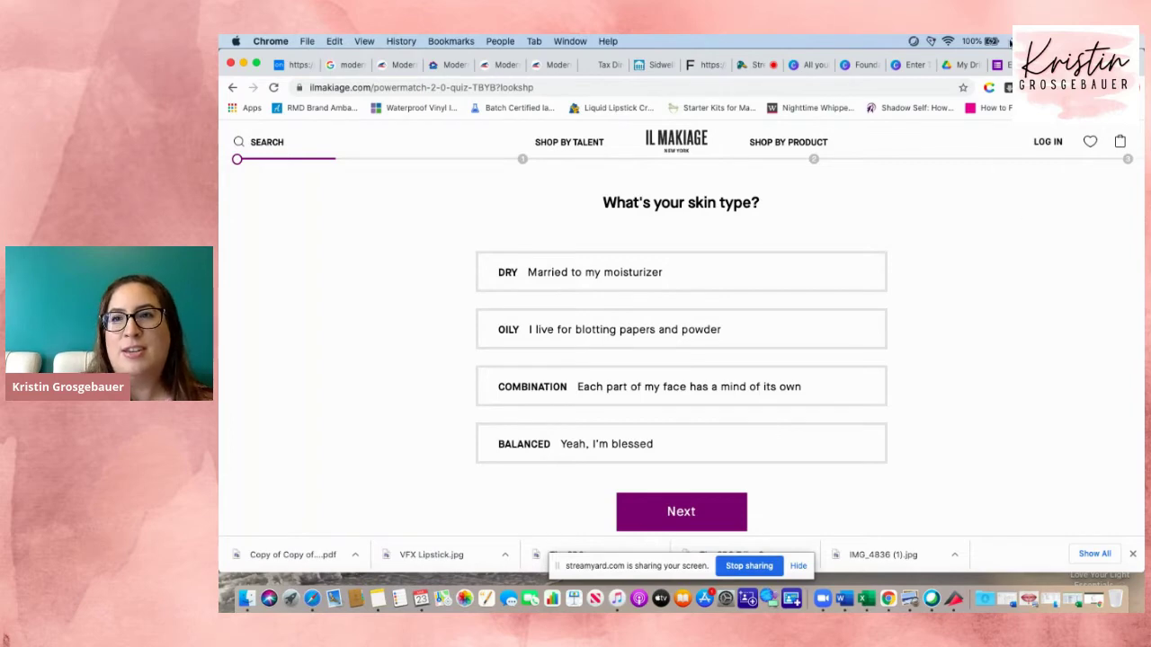
click(1002, 65)
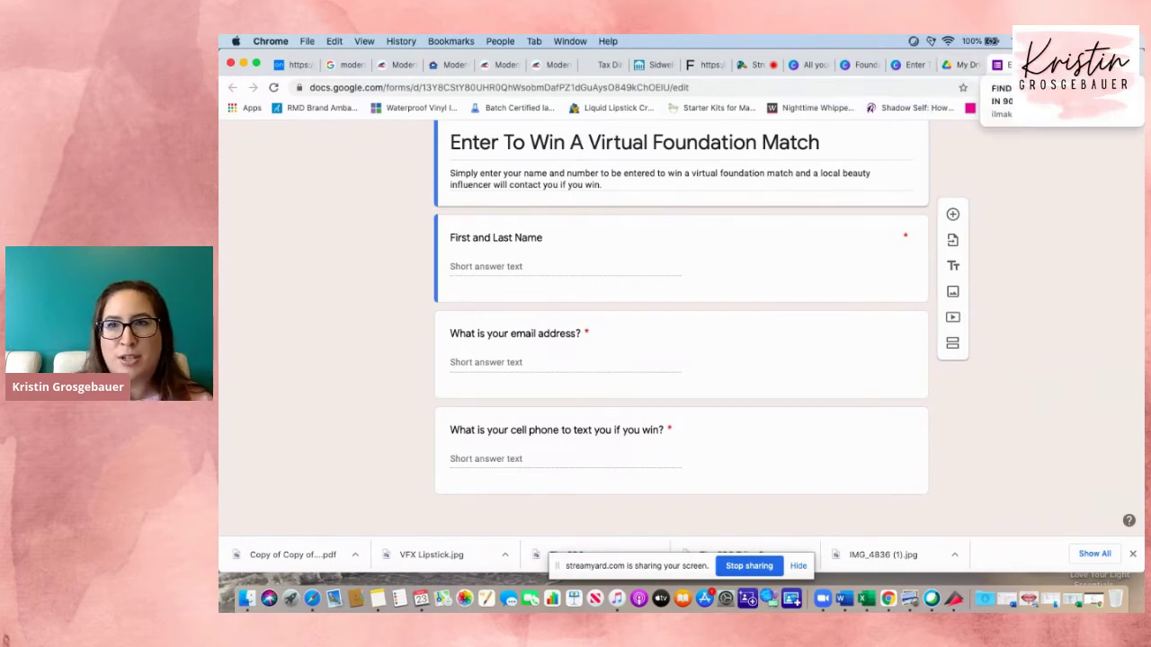
click(866, 65)
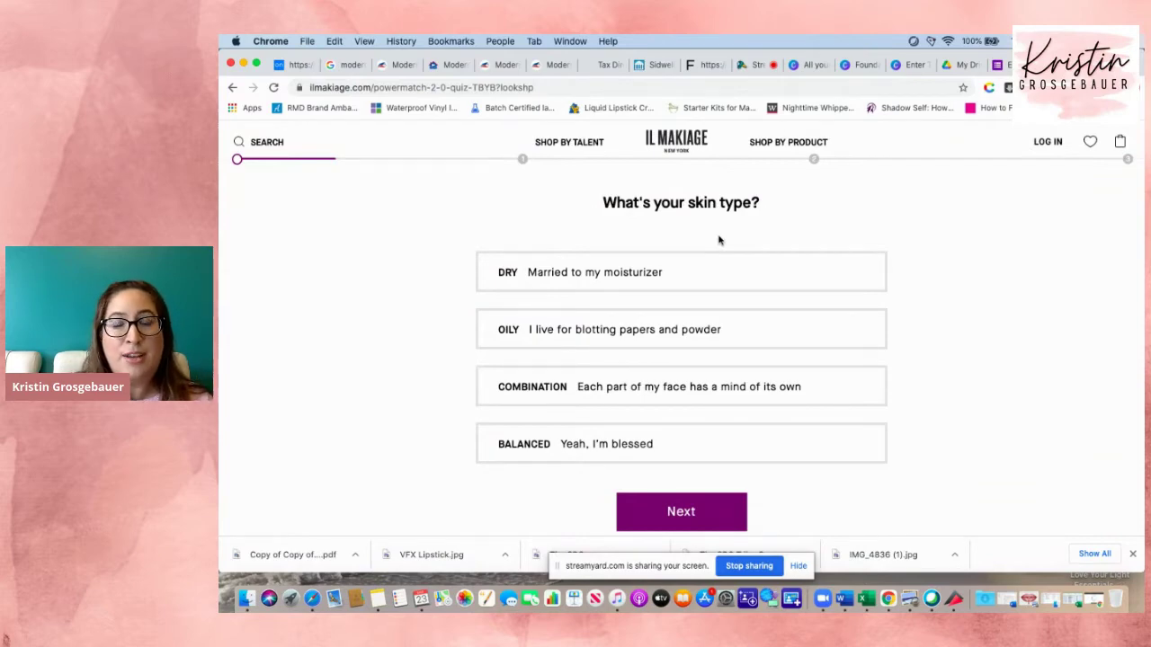
click(1000, 65)
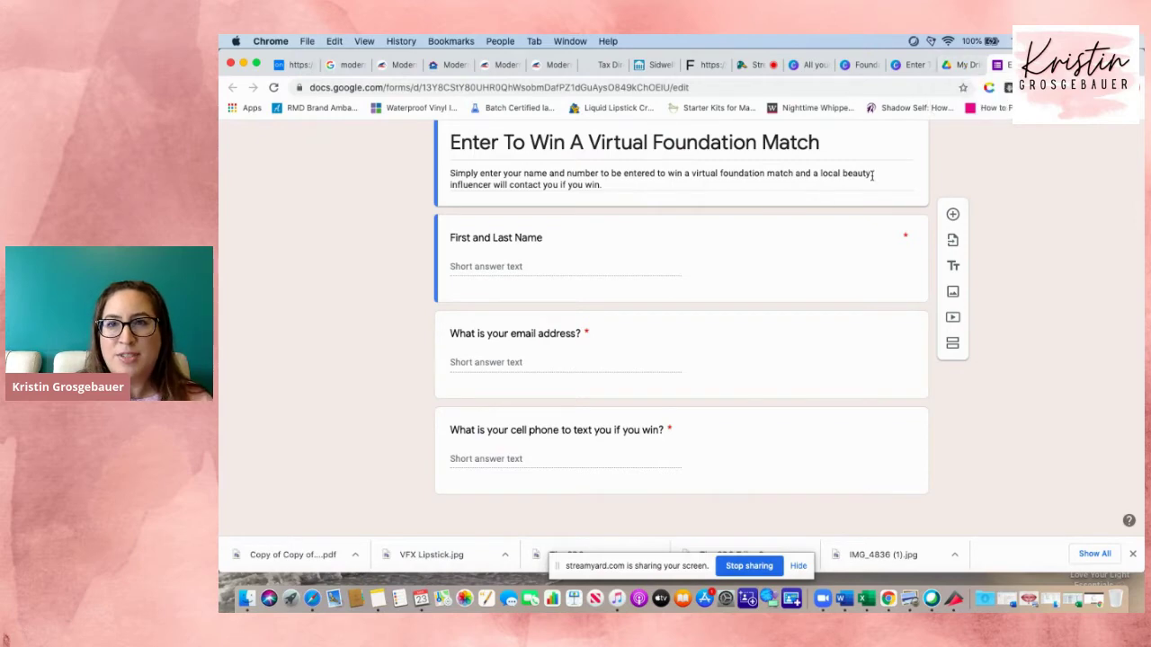
scroll(779, 225, up, 5)
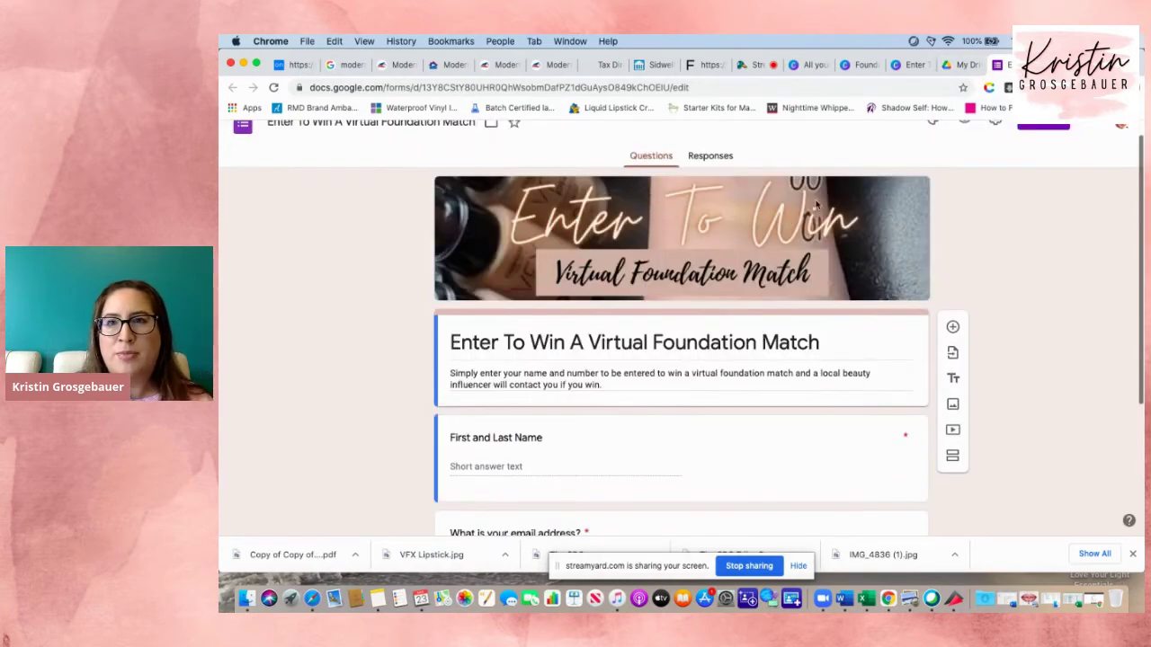
Switch to Google Drive and create a new blank Google Form.
click(960, 66)
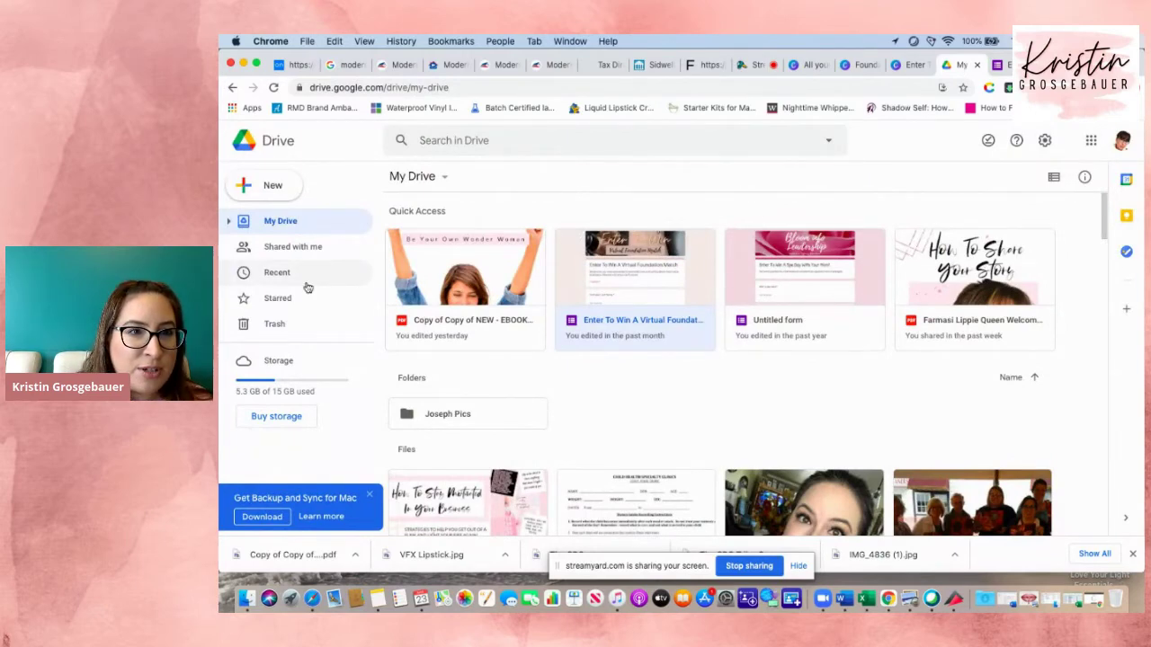
click(270, 191)
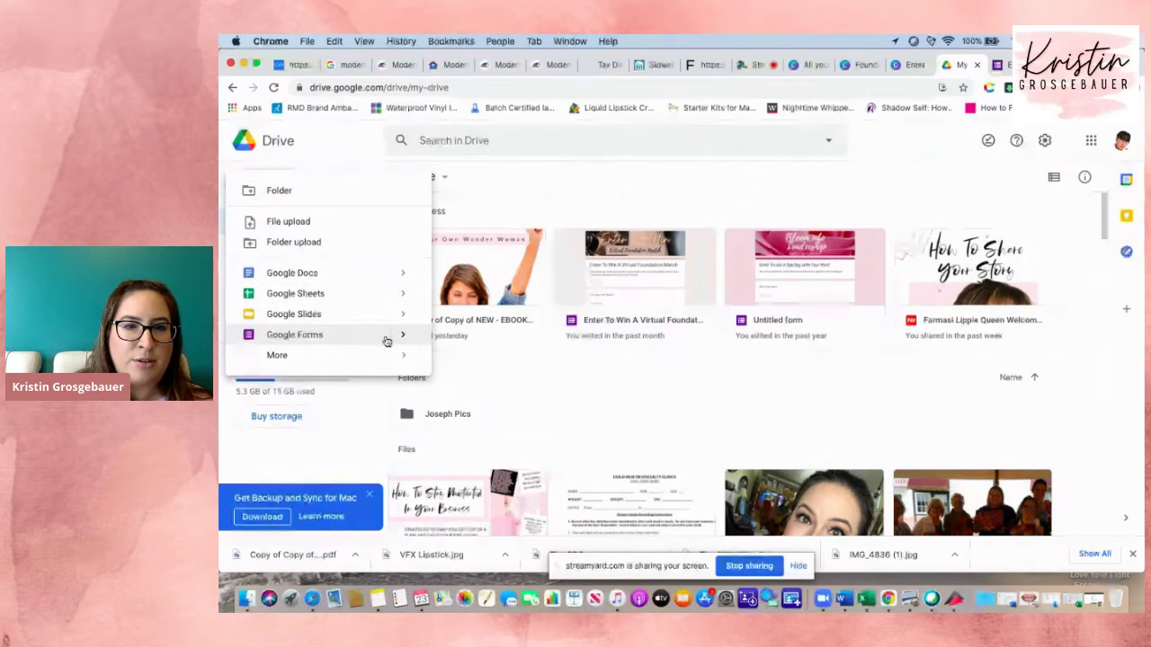
mouse_move(403, 336)
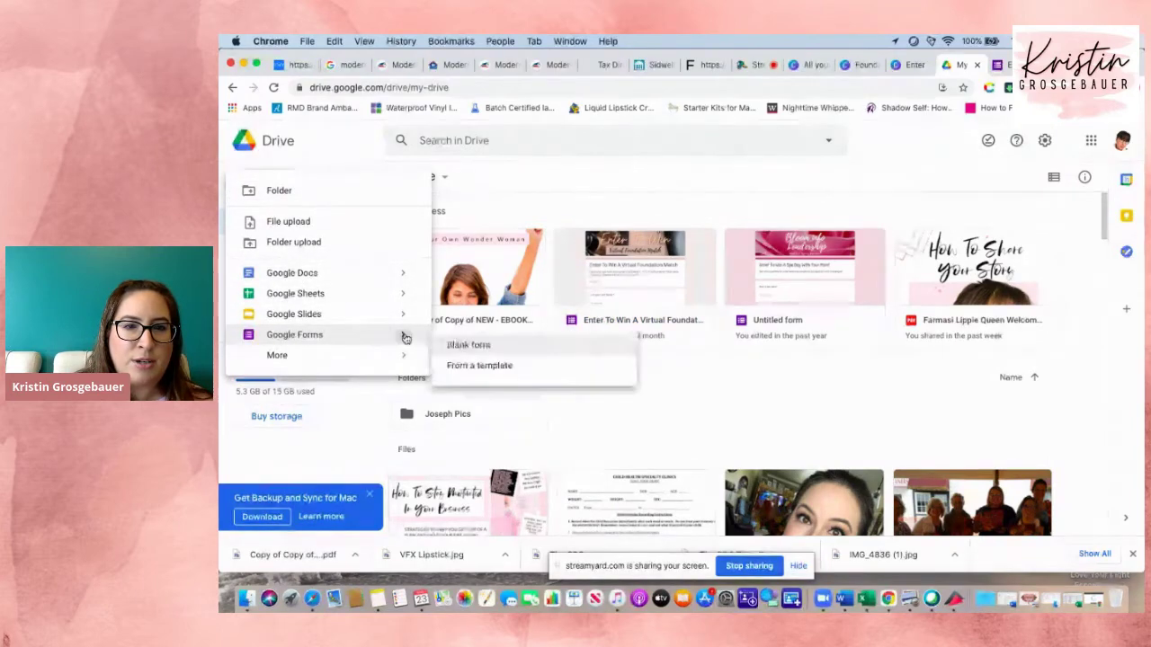
click(474, 347)
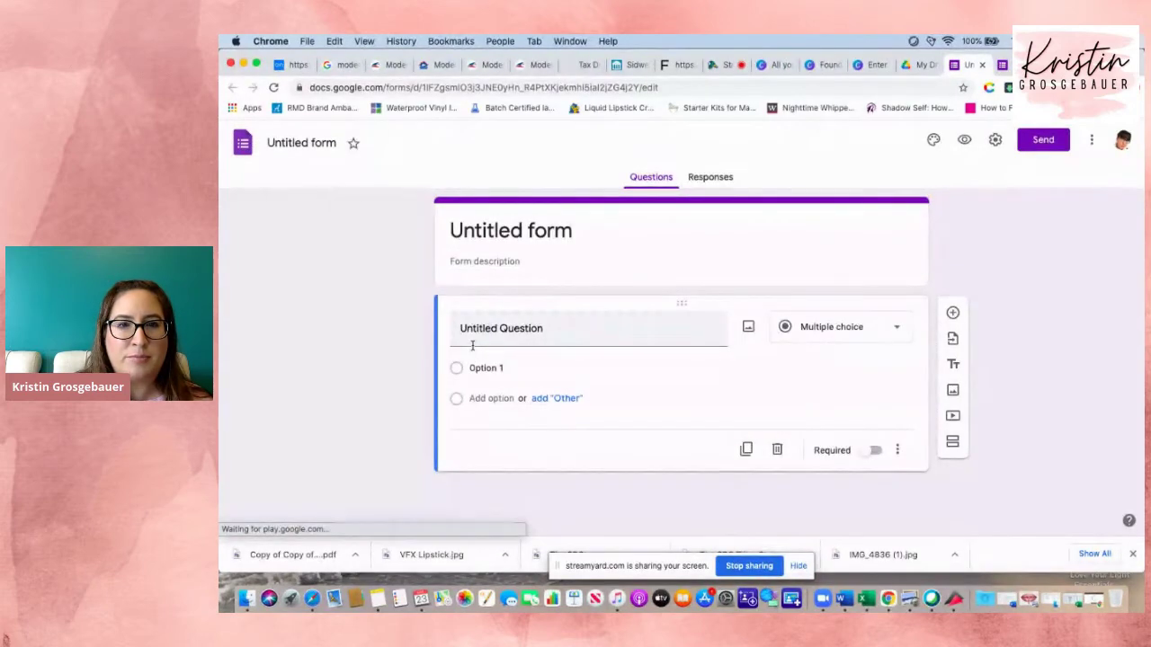
Title the new form "Enter To Win A Virtual Foundation Match", matching the existing entry form.
click(540, 231)
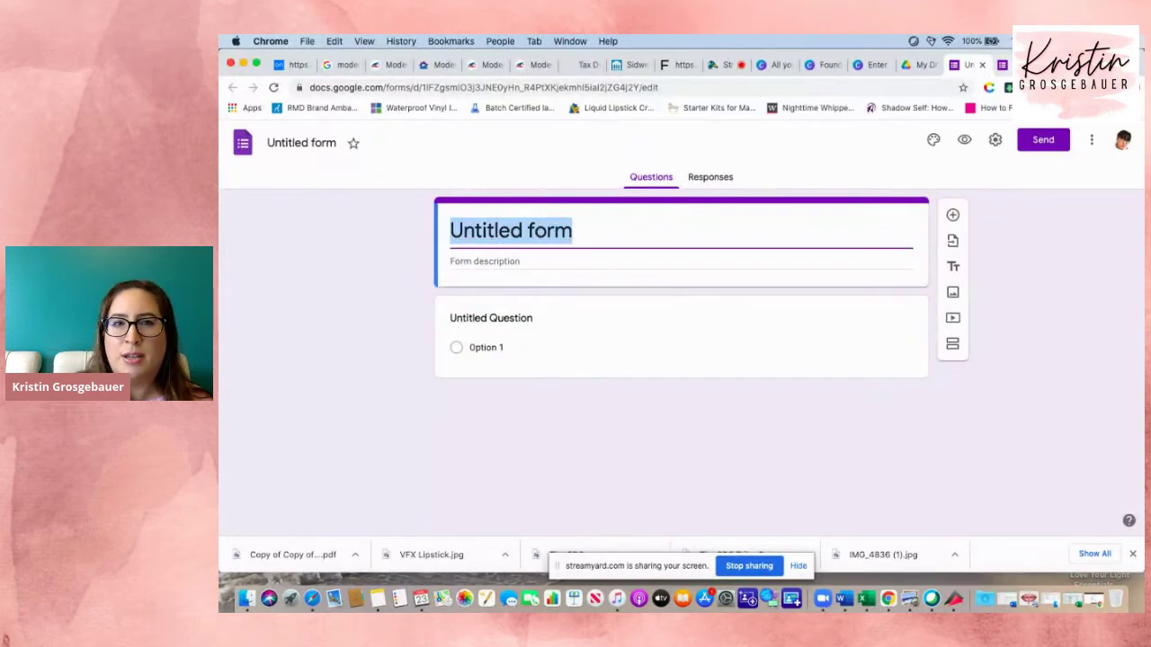
click(1001, 65)
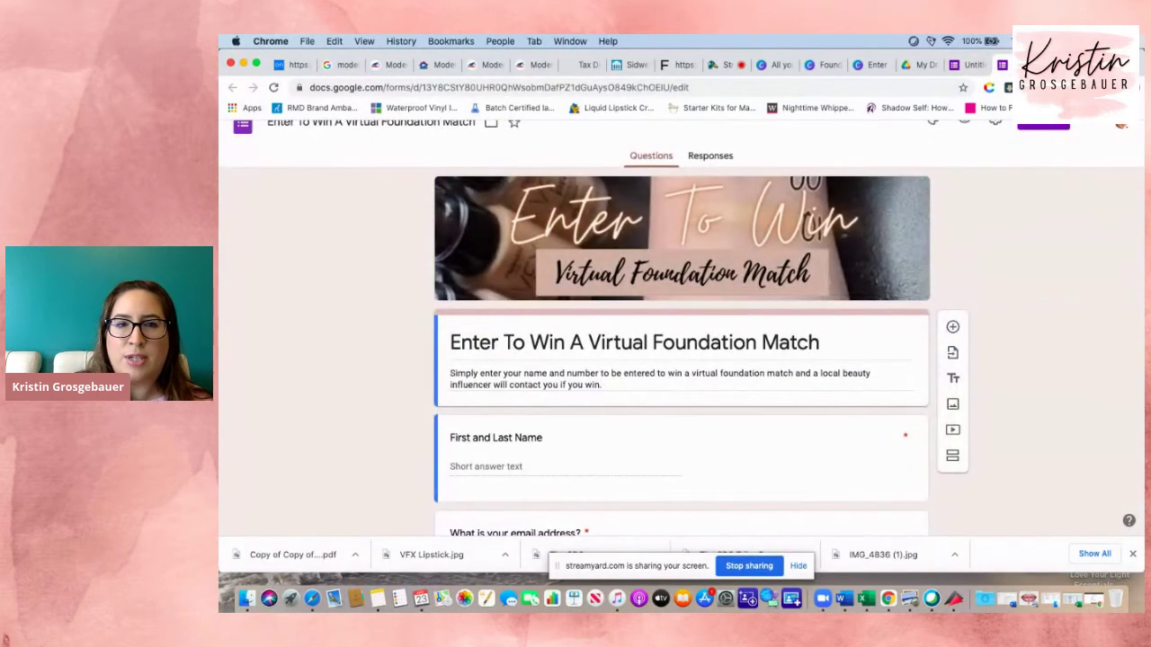
click(969, 64)
text(En)
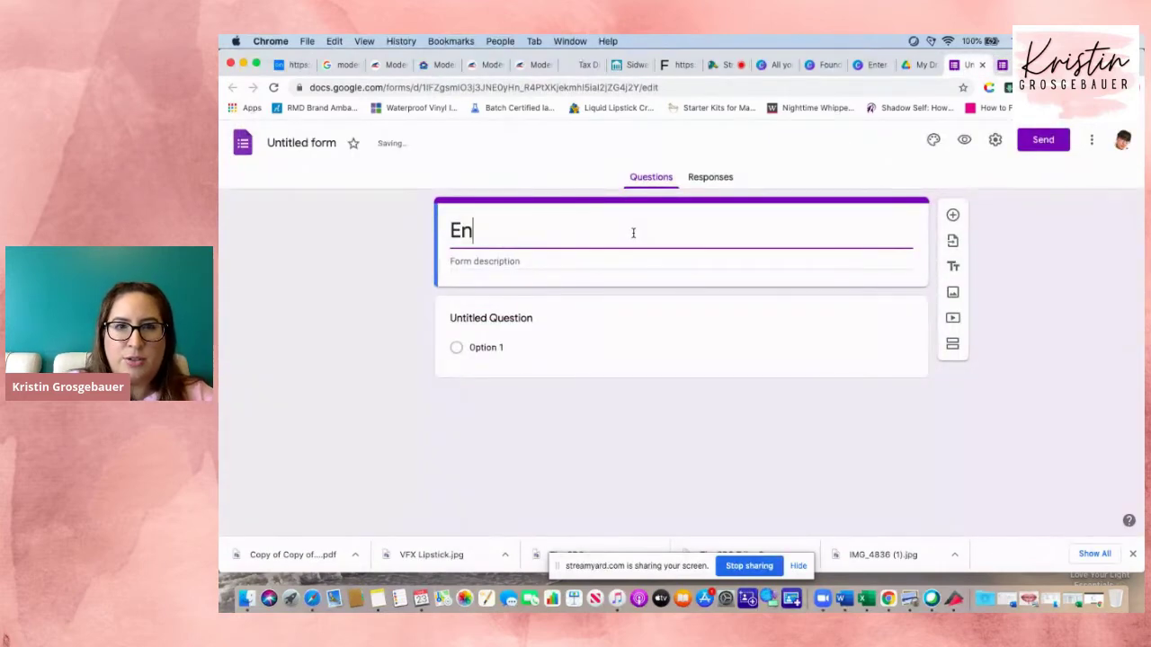
text(ter To)
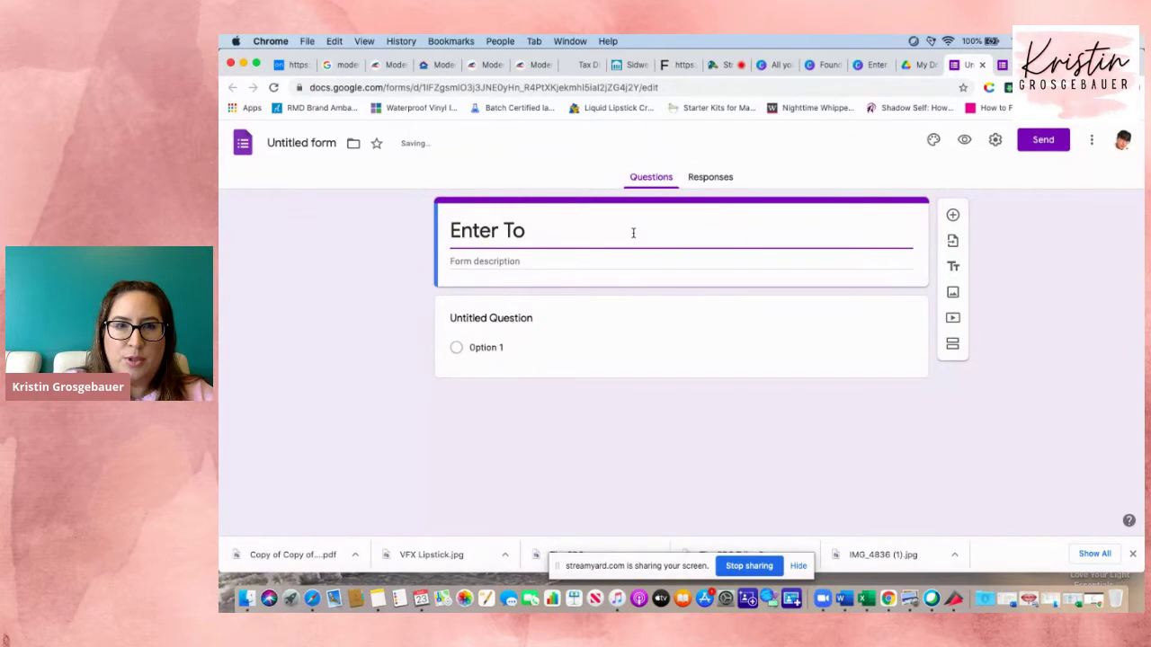
text(Win)
key(BackSpace)
key(BackSpace)
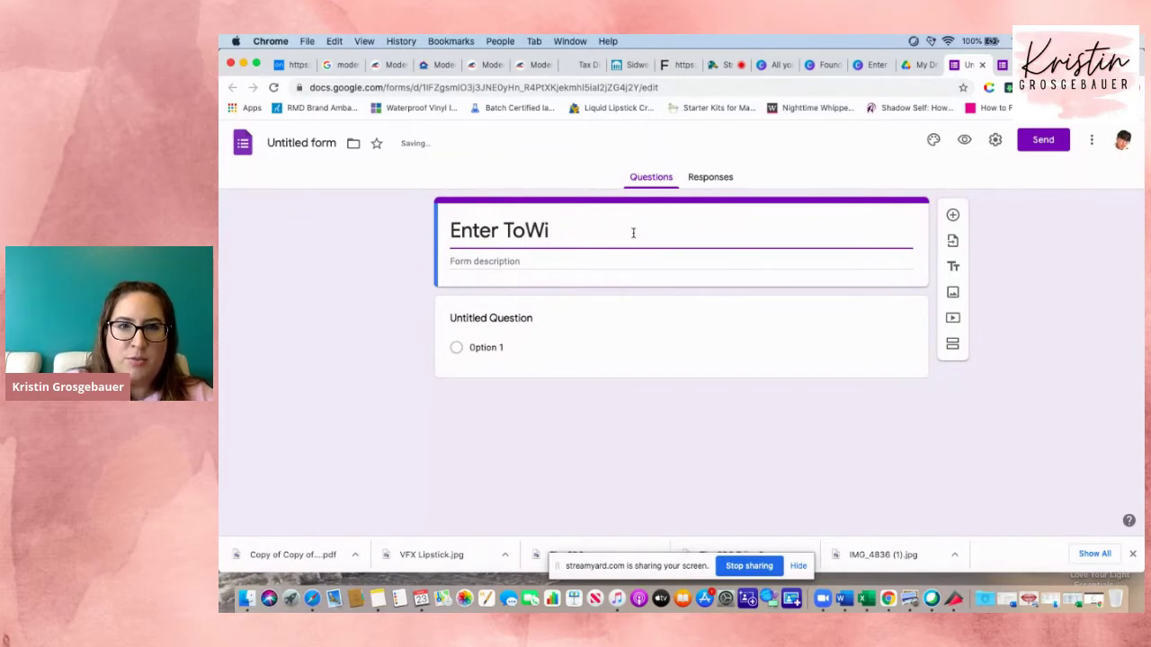
key(BackSpace)
text(W)
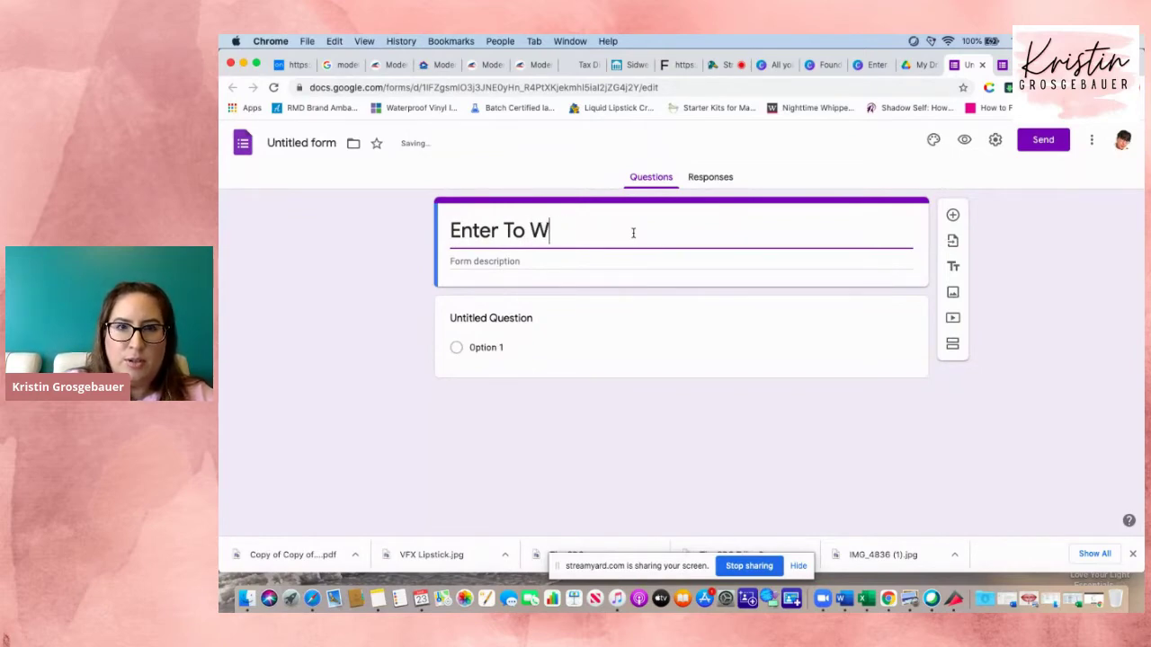
text(in A)
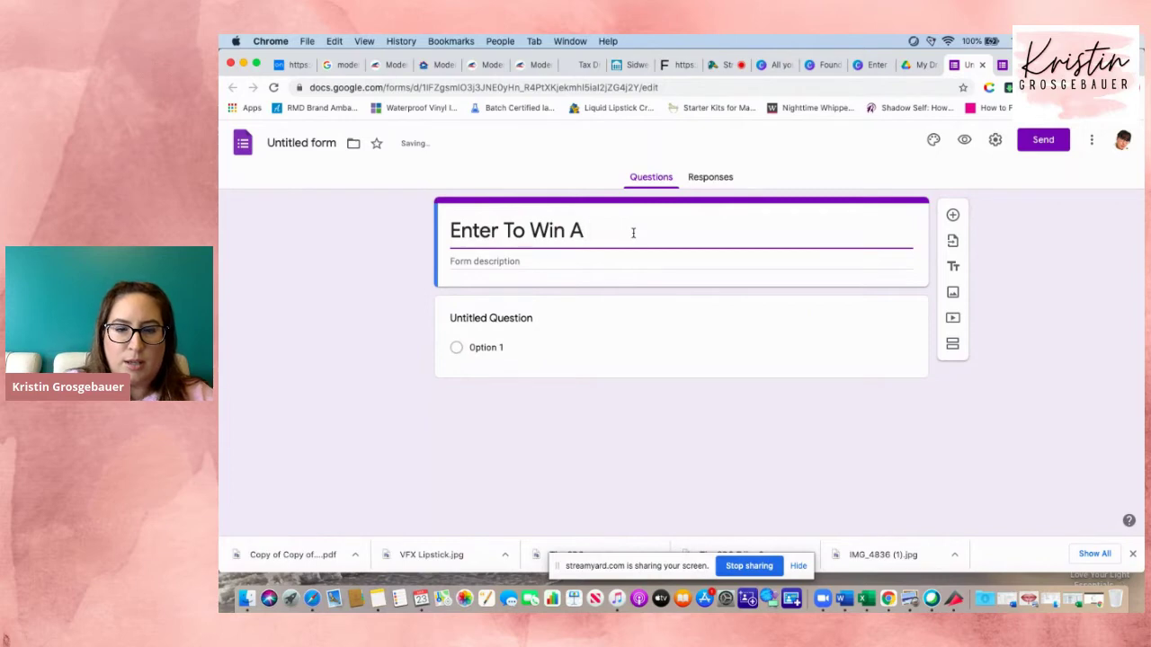
text( Virtual )
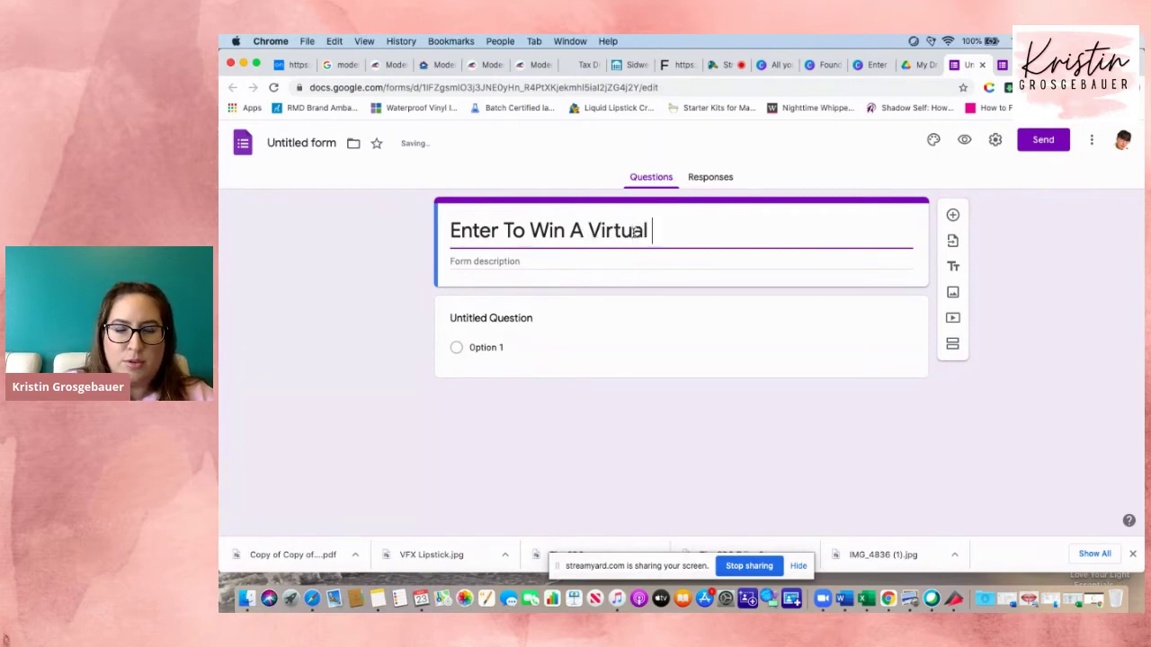
text(Foundaytion)
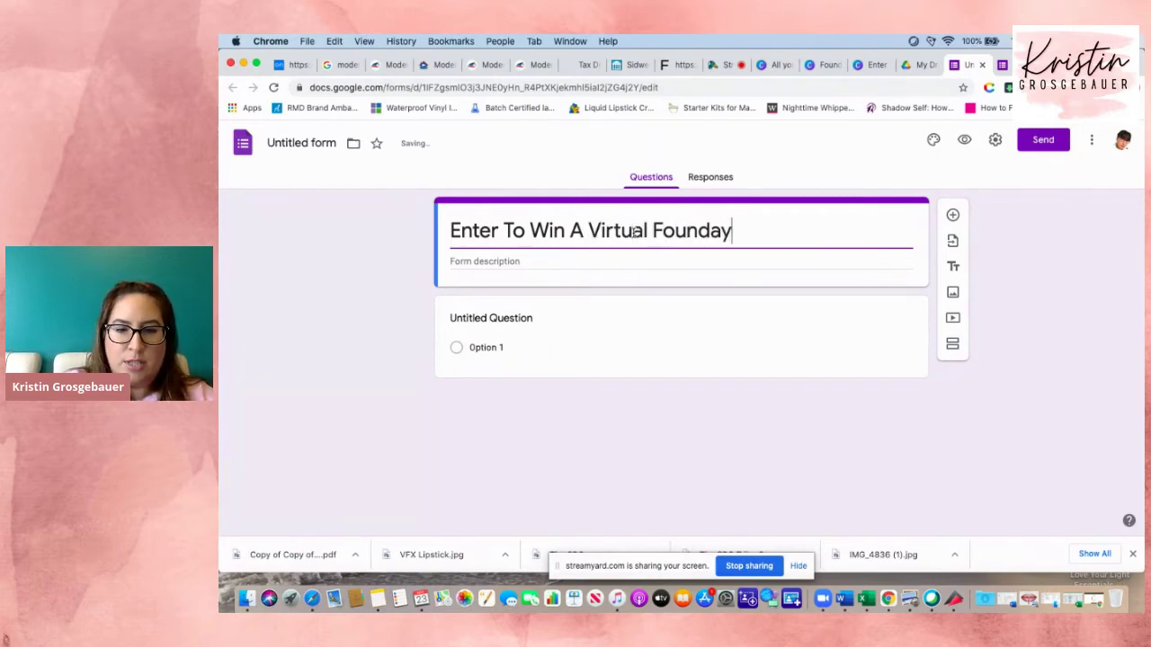
key(BackSpace)
key(BackSpace)
key(BackSpace)
key(BackSpace)
key(BackSpace)
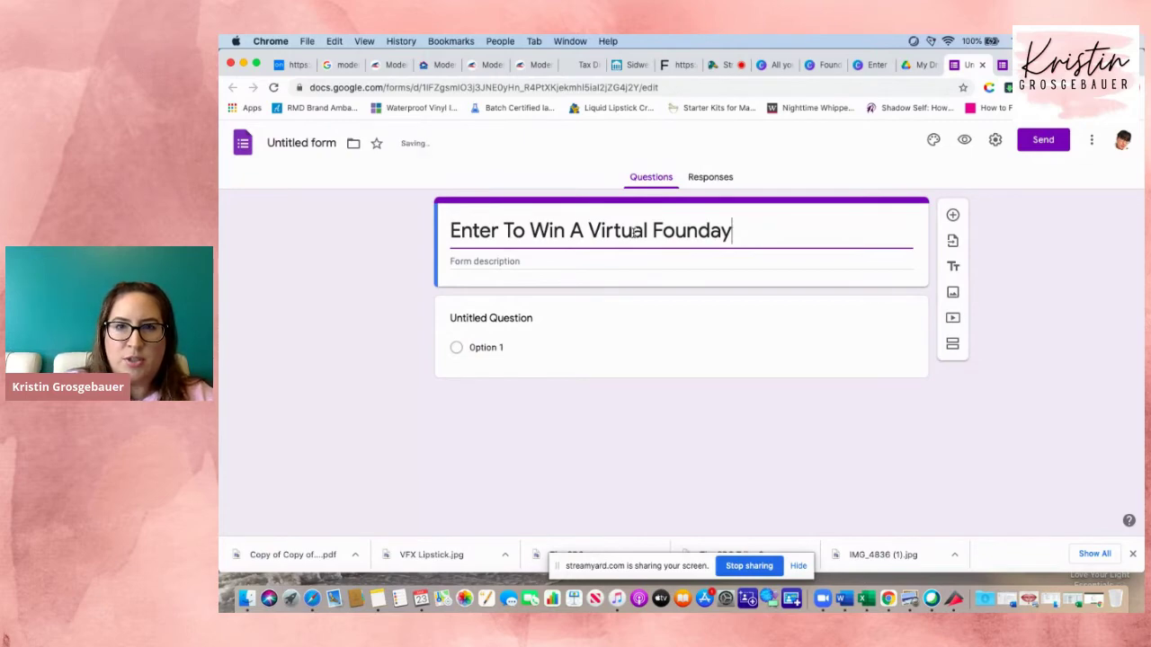
text(tiob)
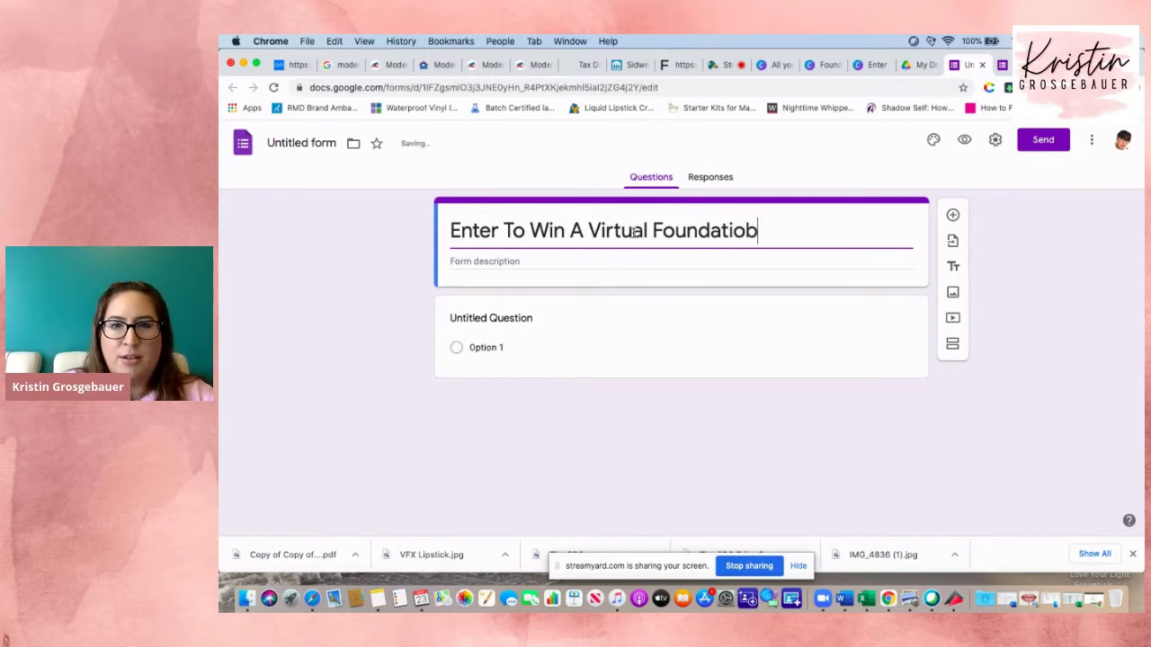
key(BackSpace)
text(,)
key(BackSpace)
text(n )
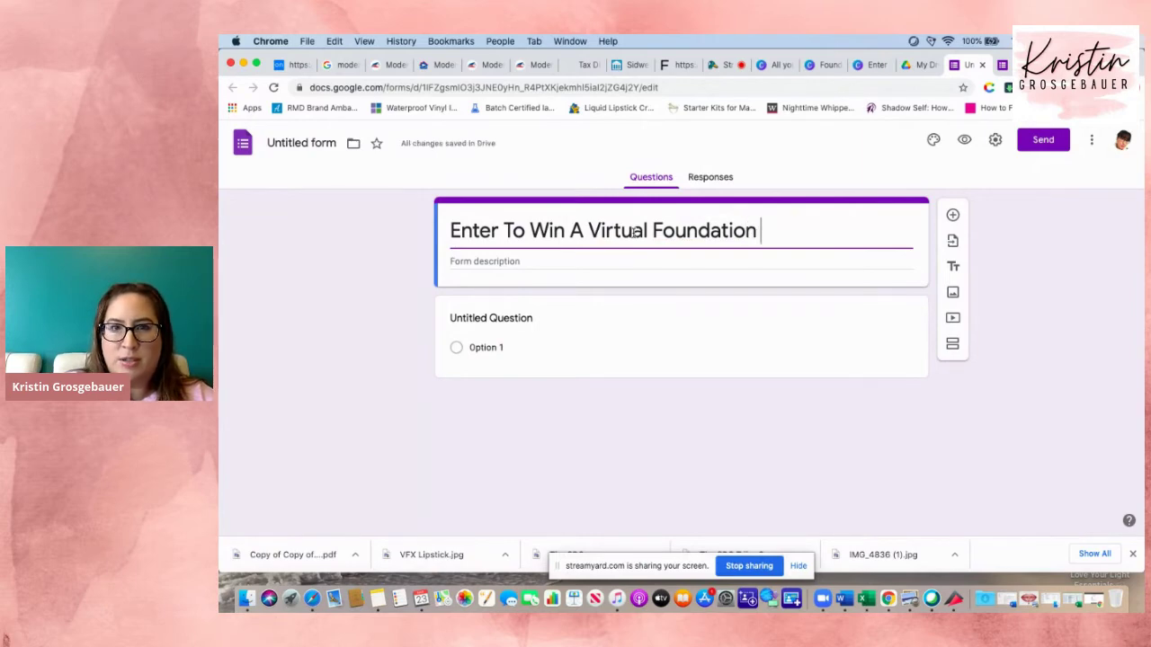
text(Match)
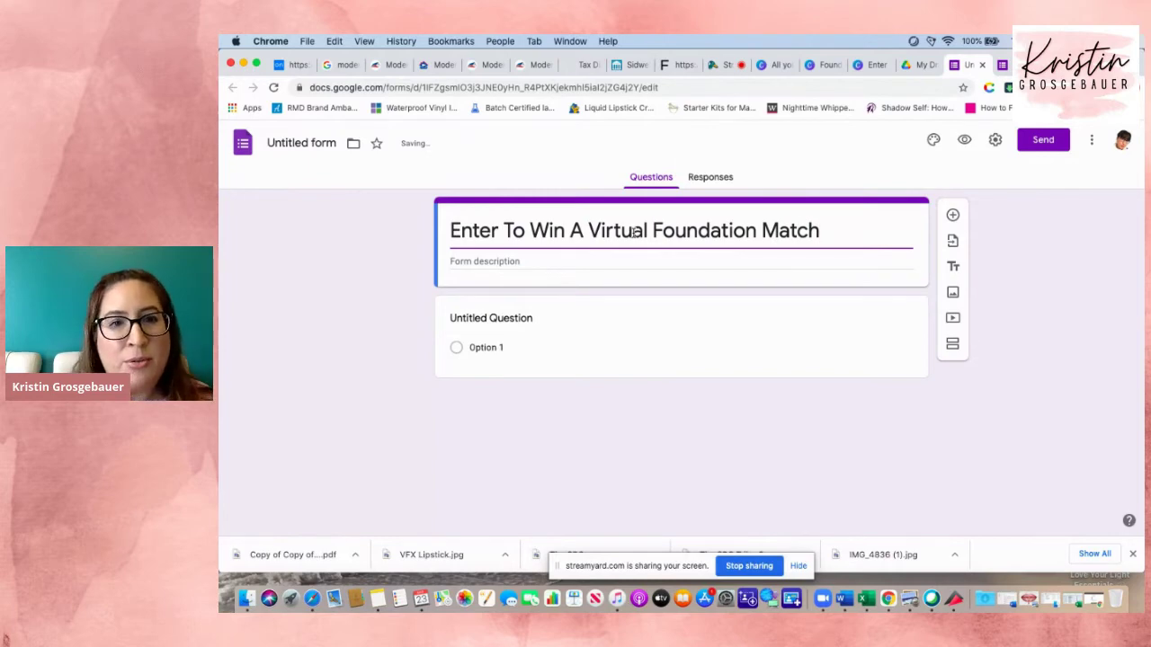
Begin the form description with "Simply enter your name and phone number below to be entered to win a virtual foundation match".
click(556, 262)
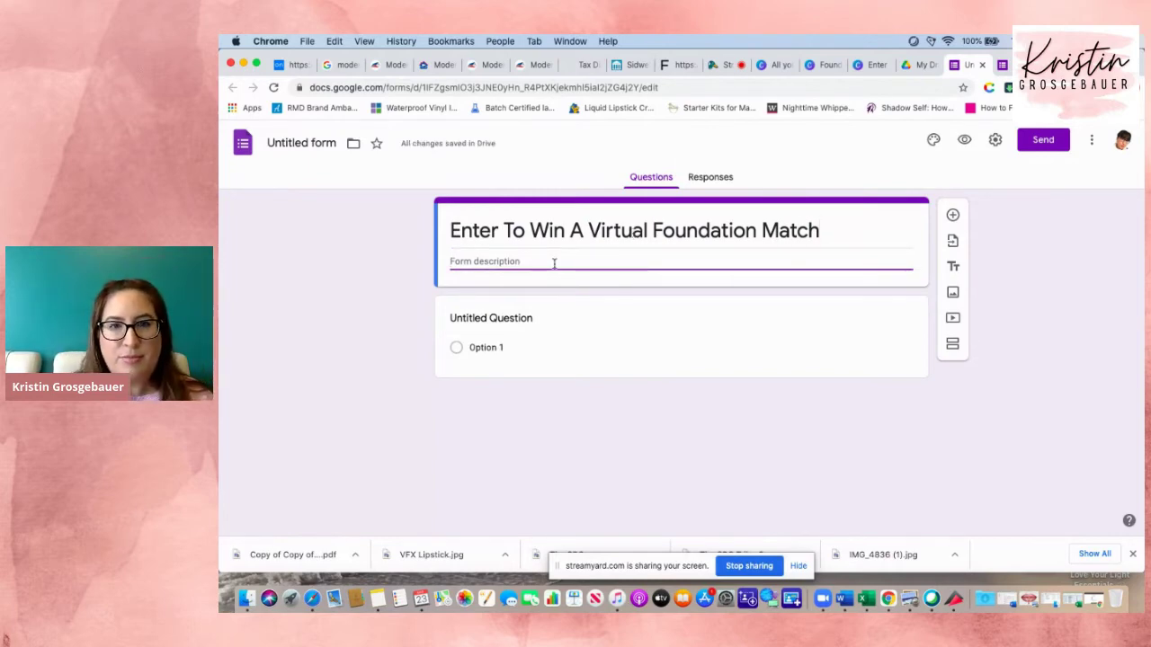
click(1004, 65)
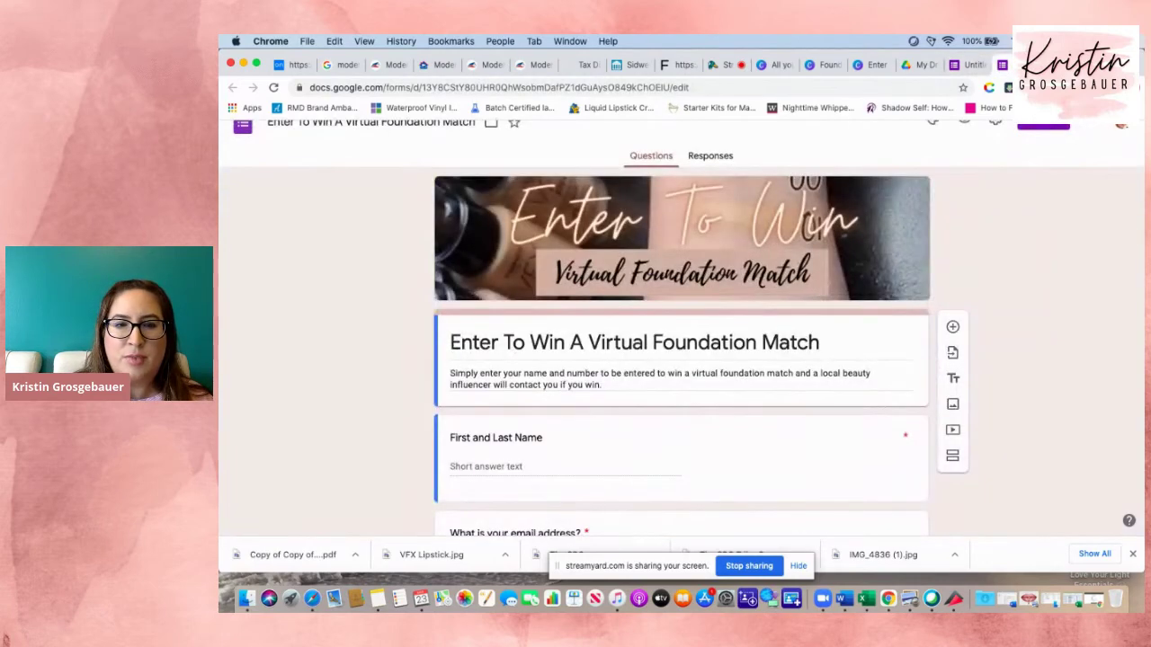
click(958, 65)
text(Simply )
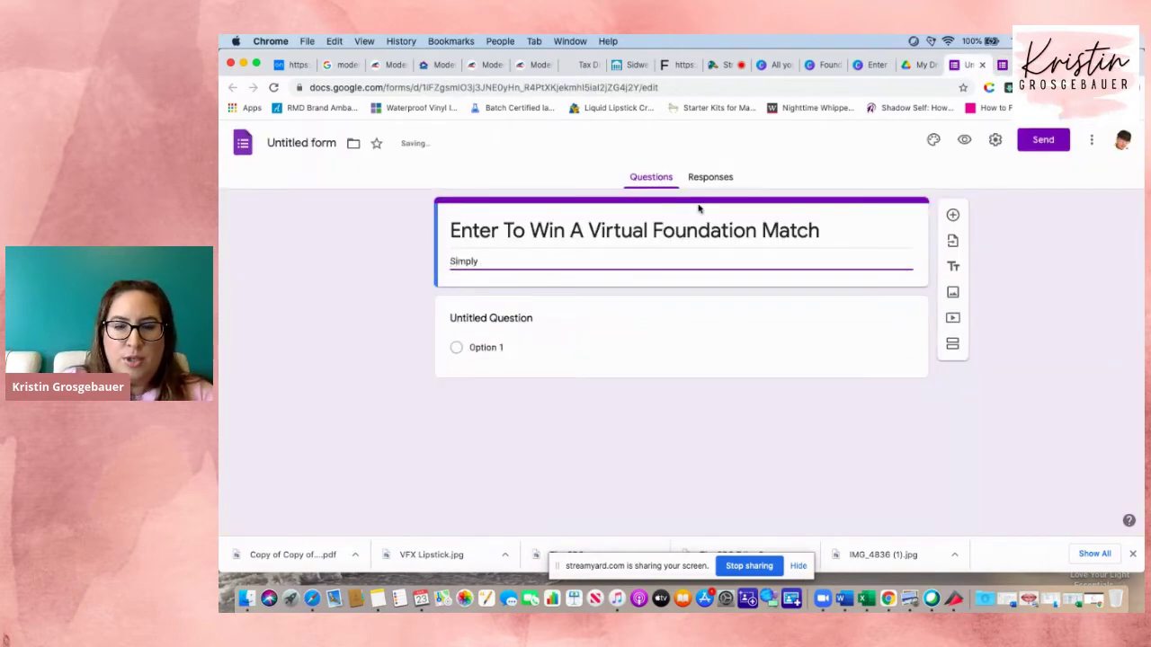
text(e)
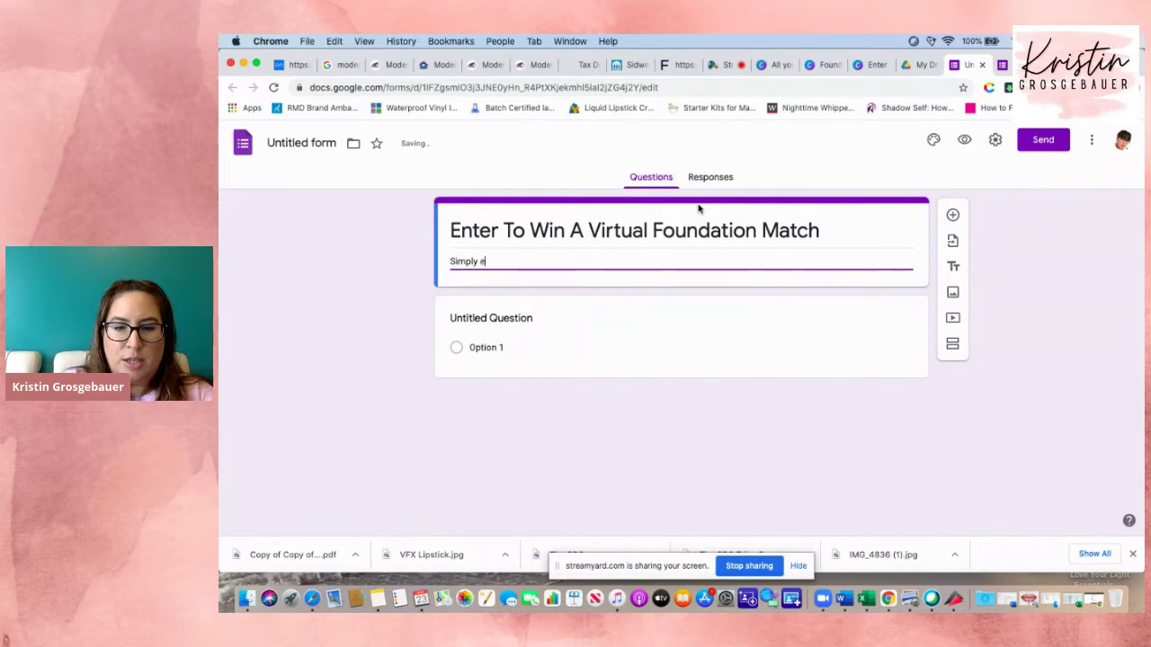
text(nter your nam)
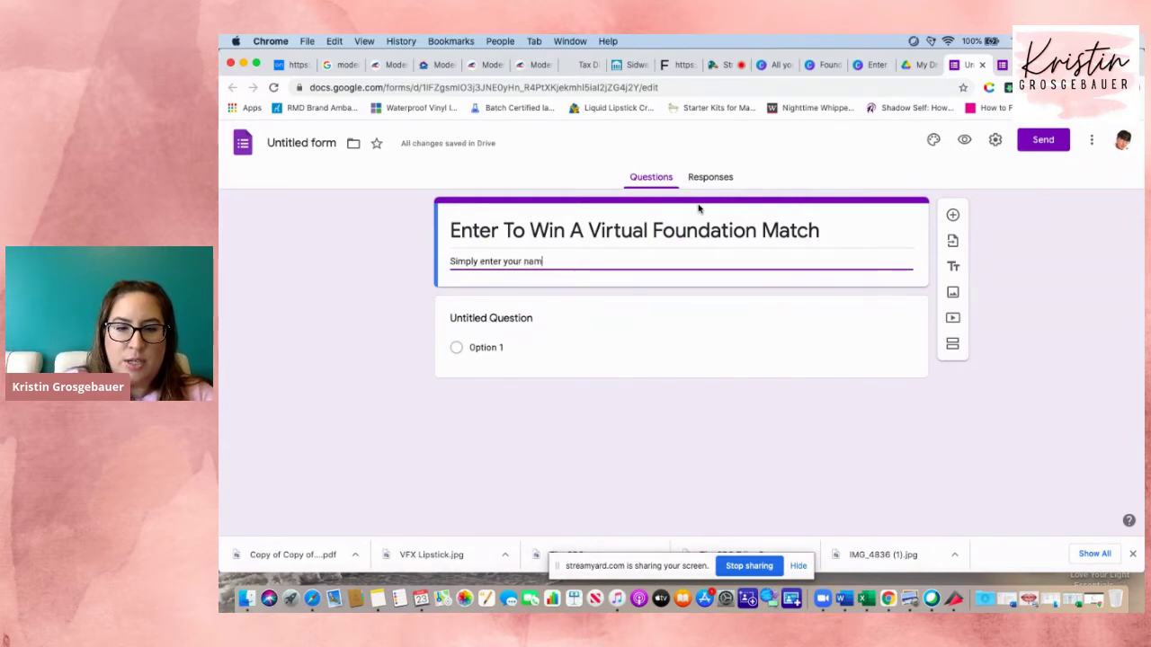
text(e and phone number below to be)
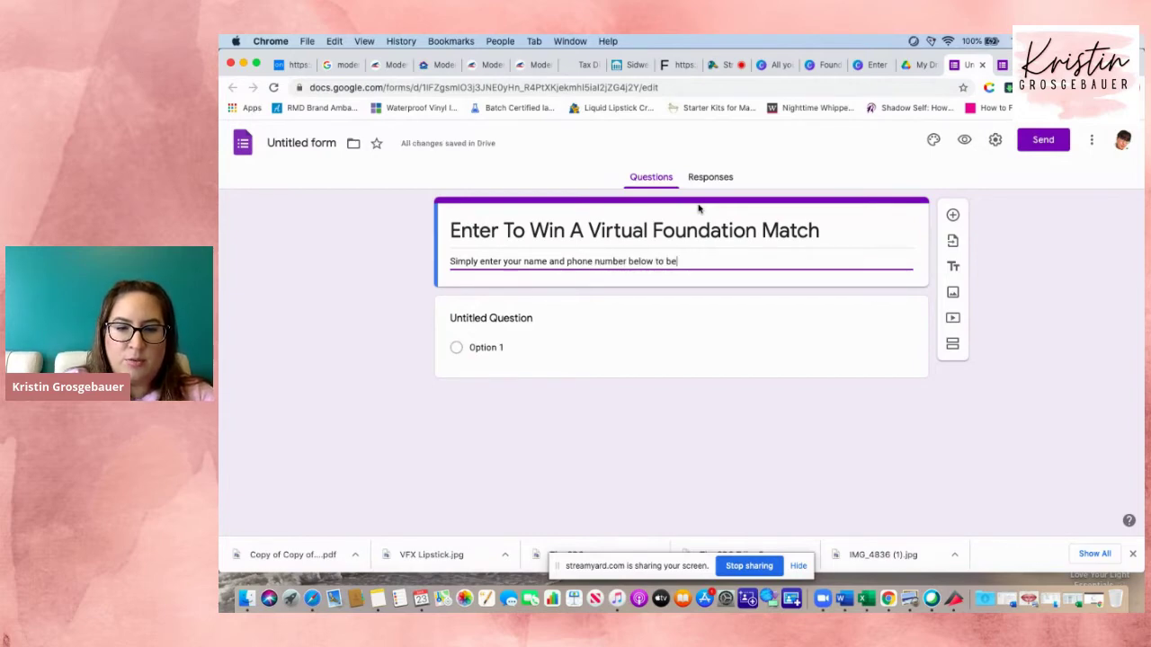
text( enter)
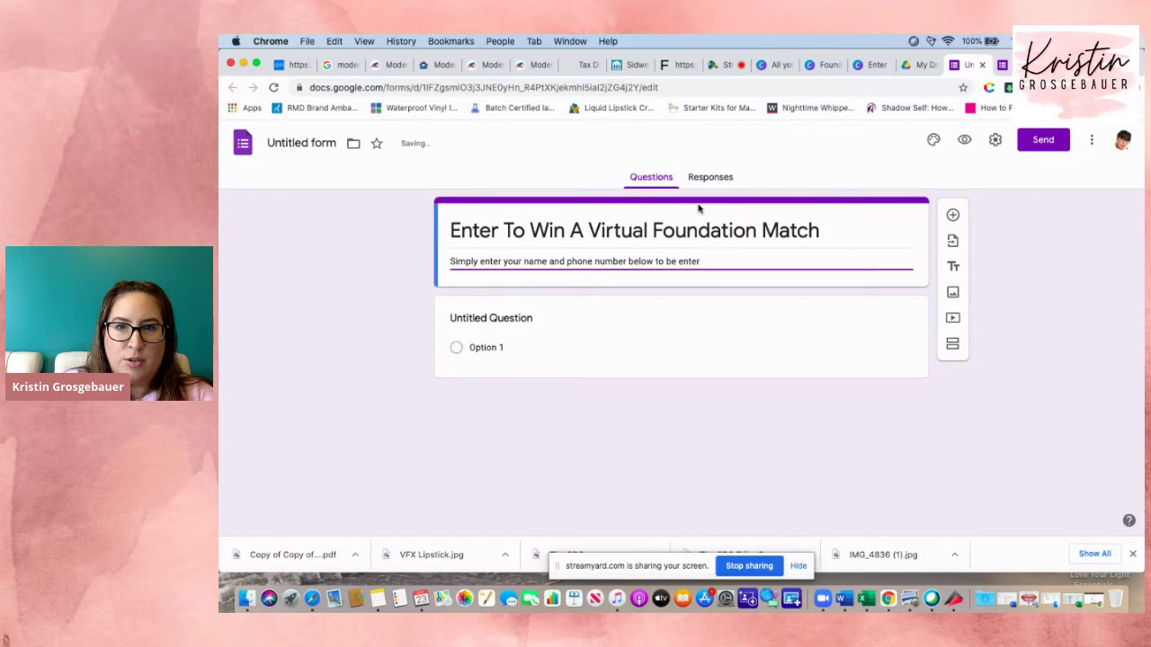
text(ed )
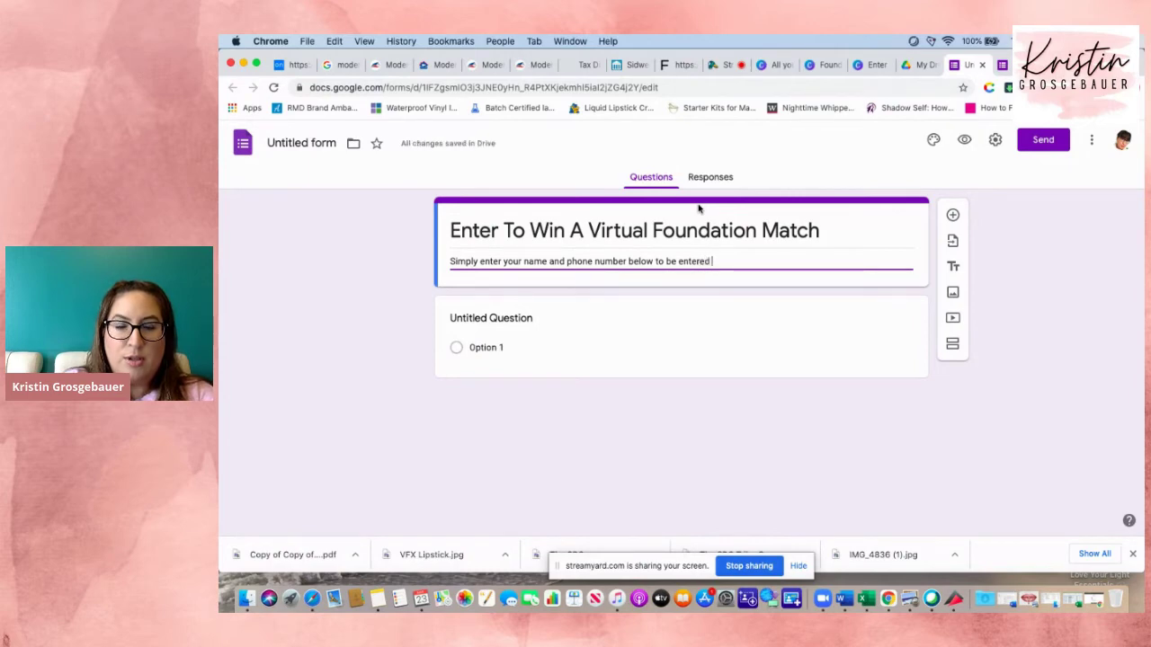
text(to win a virtual foundation match)
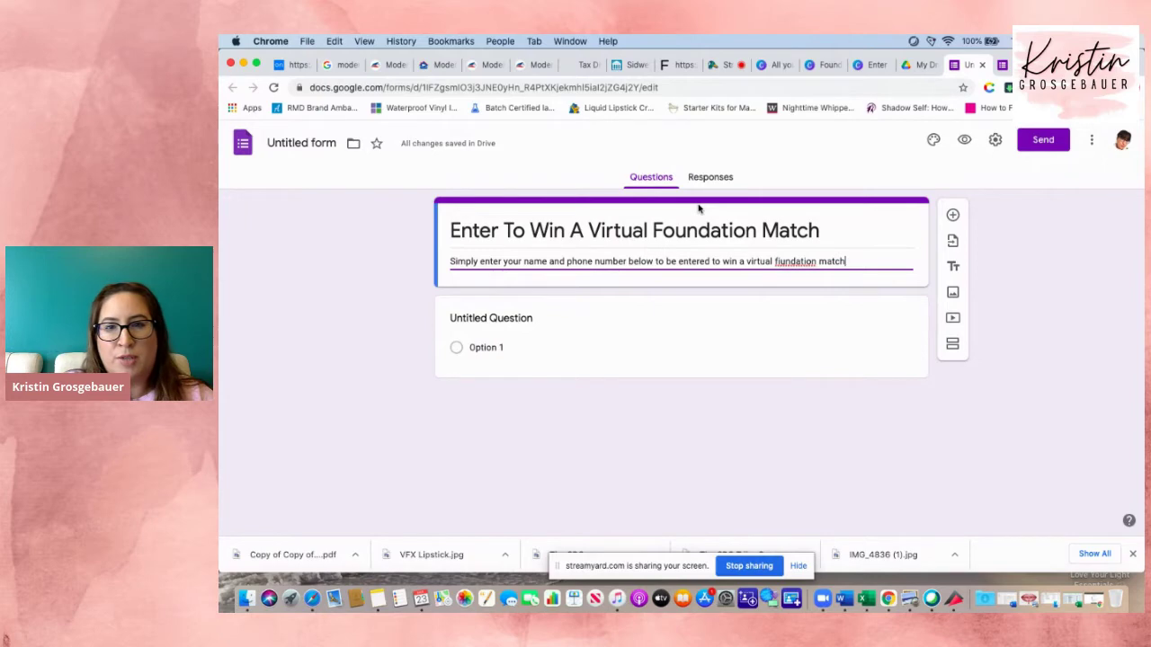
click(778, 262)
key(Delete)
text(o)
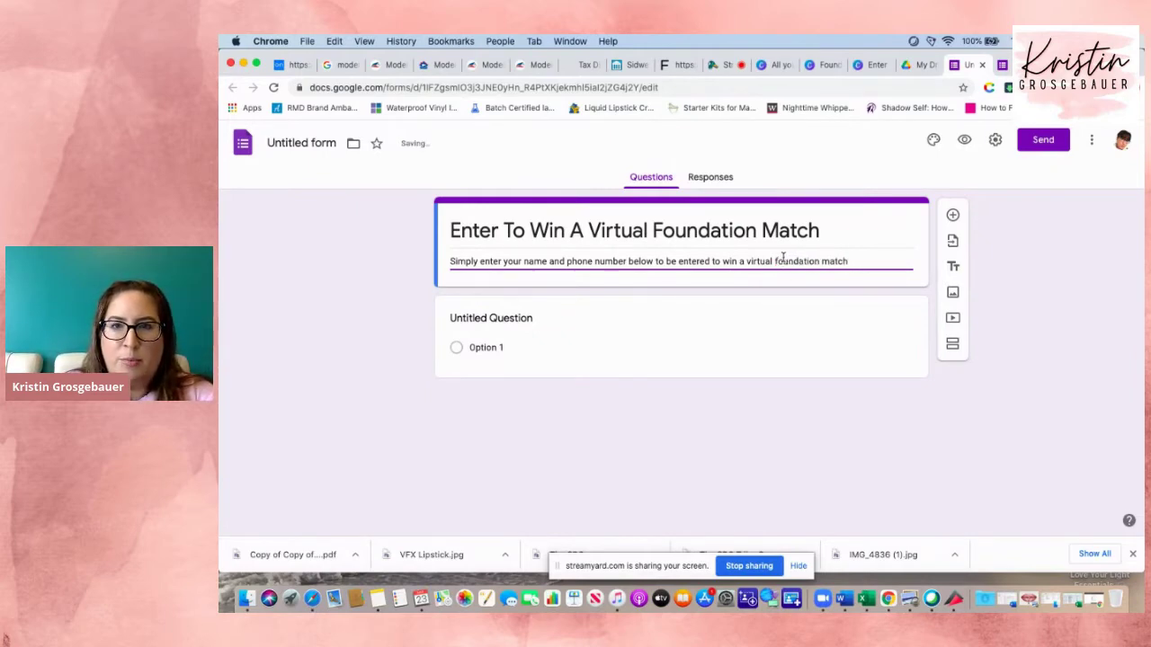
Finish the form description with the sentence "A local beauty influencer will contact you if you win.".
click(878, 262)
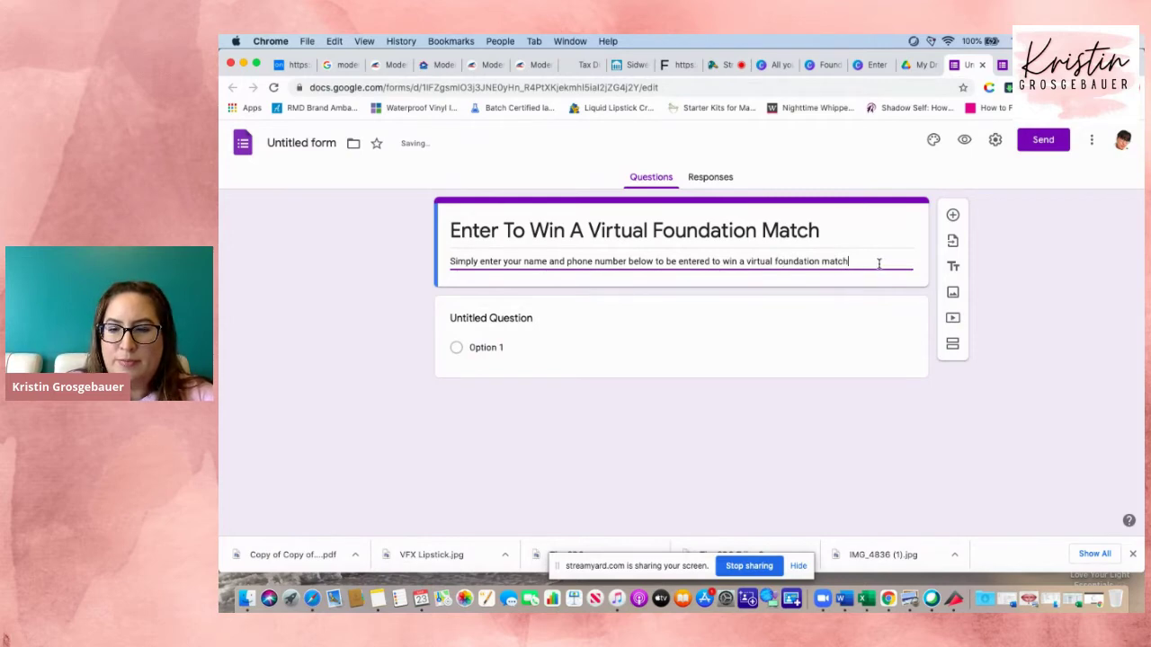
text(A l)
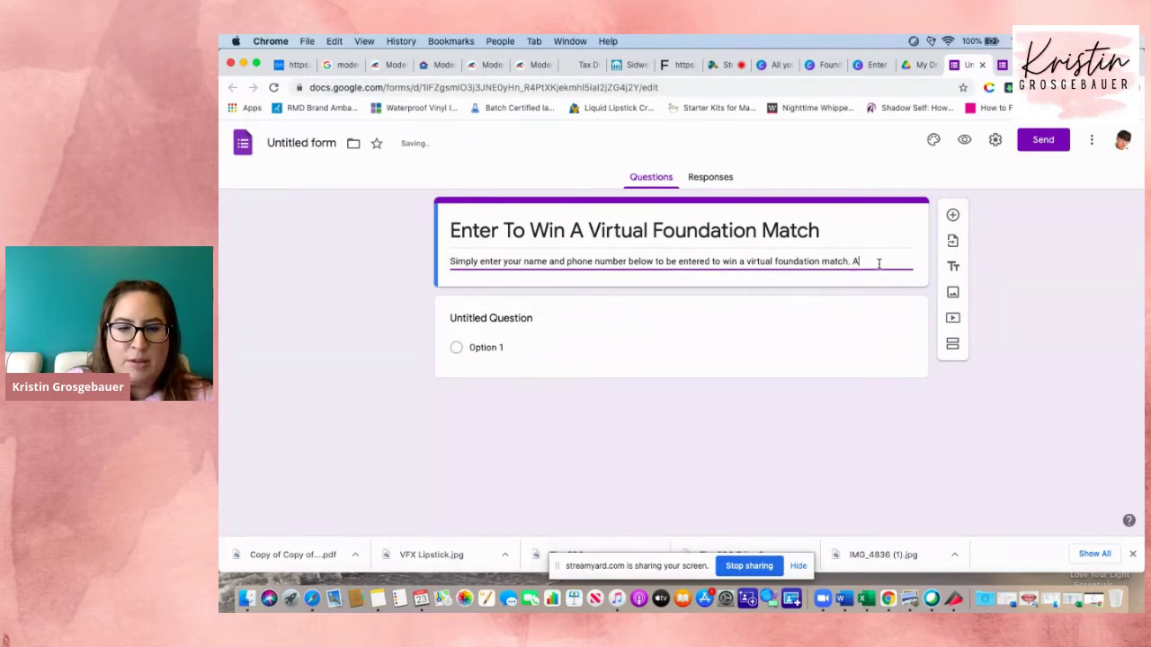
text(ocal be)
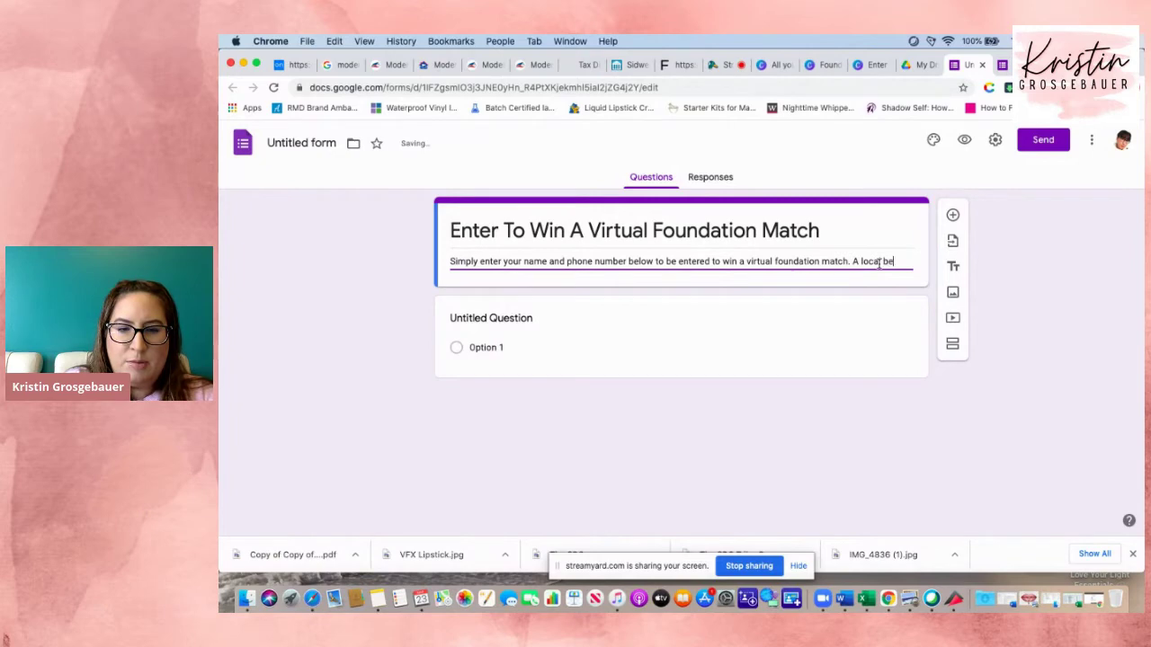
text(auty)
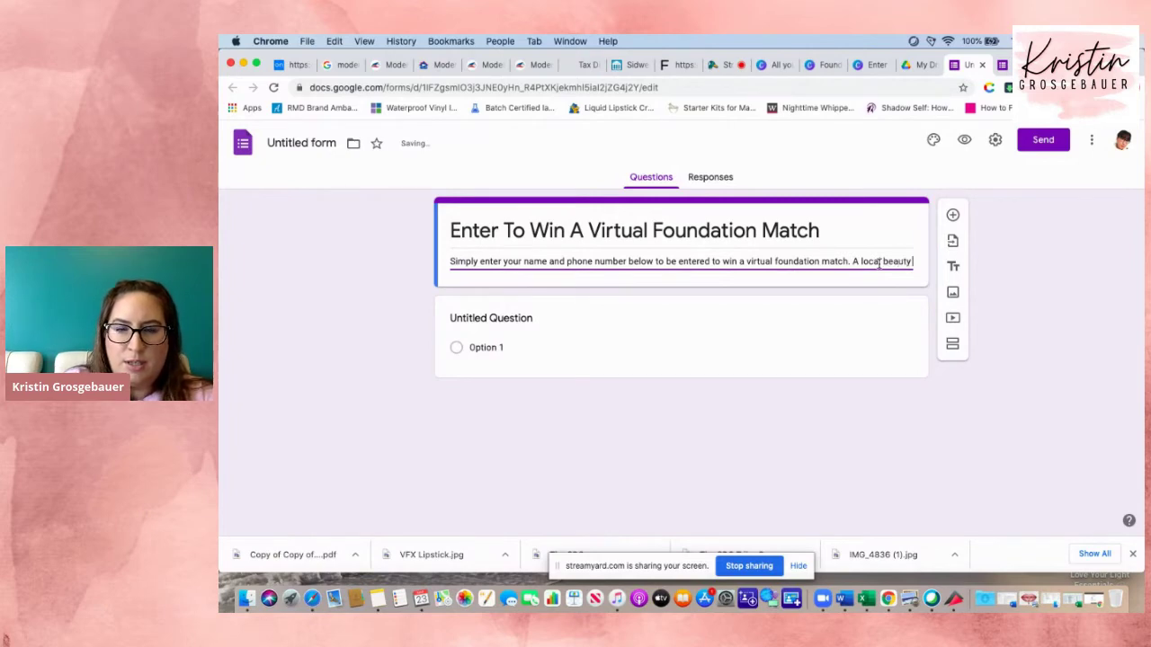
text( influencer will cont)
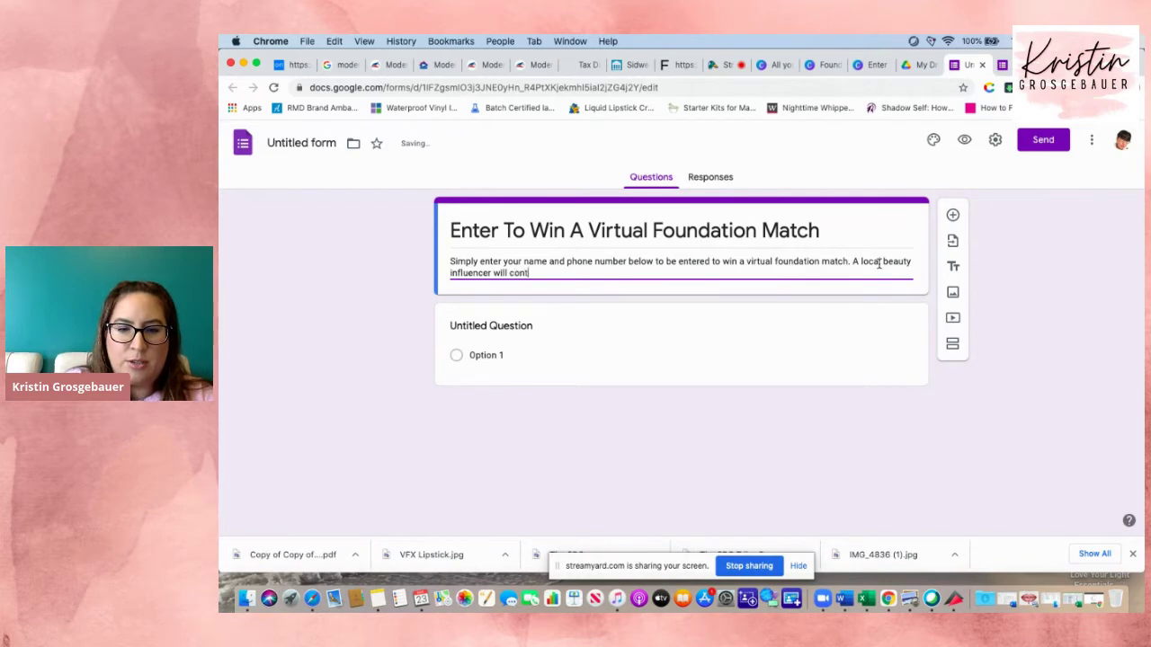
text(act you i)
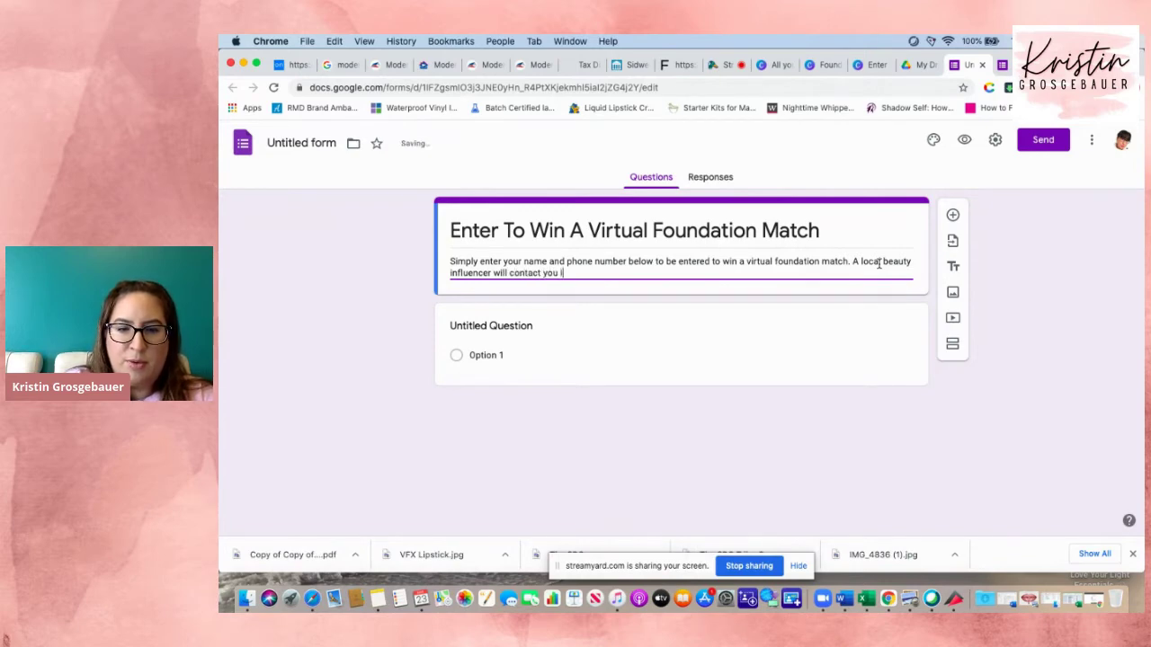
text(f you win.)
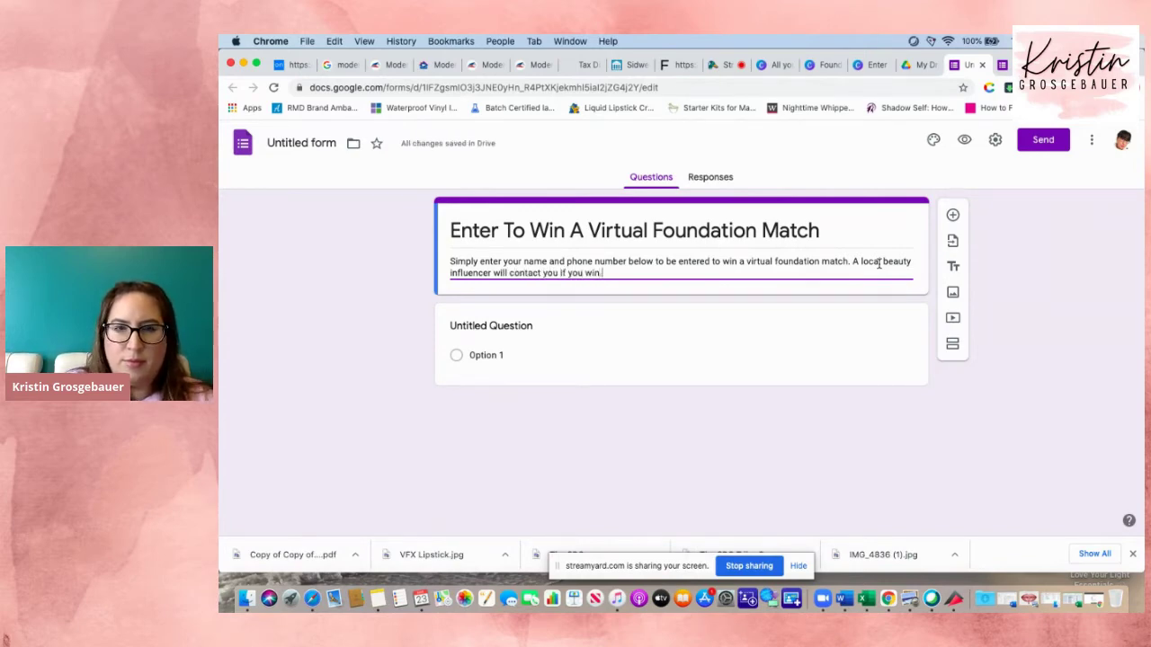
Title the untitled first question "First and Last Name" and keep it as a short answer question.
click(505, 326)
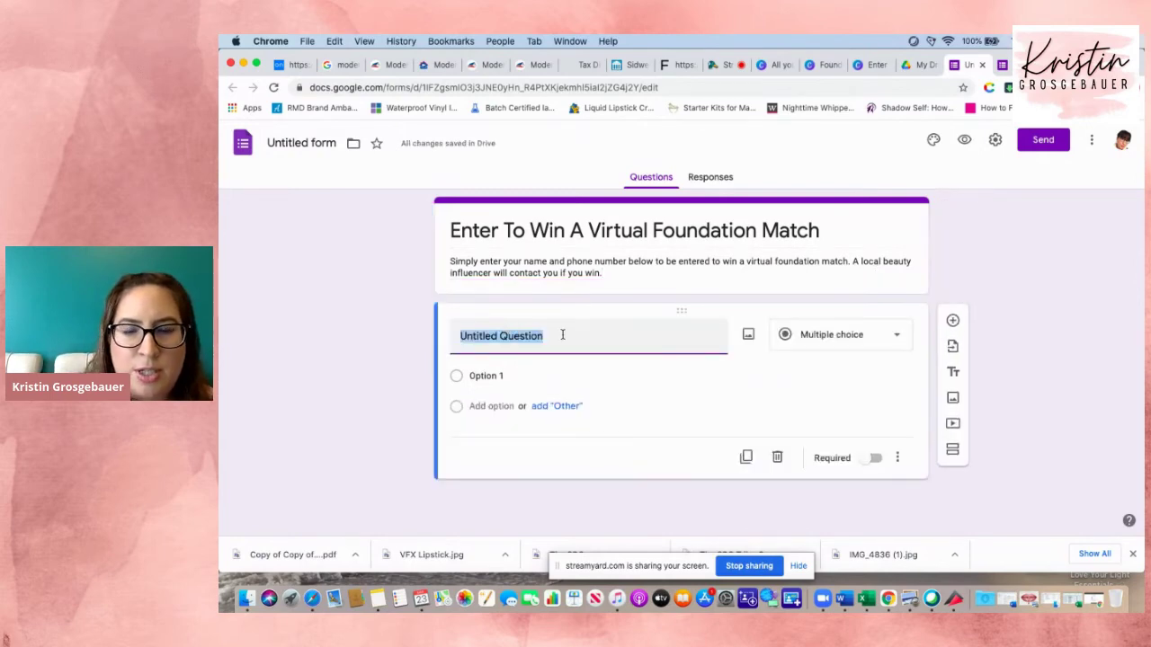
key(BackSpace)
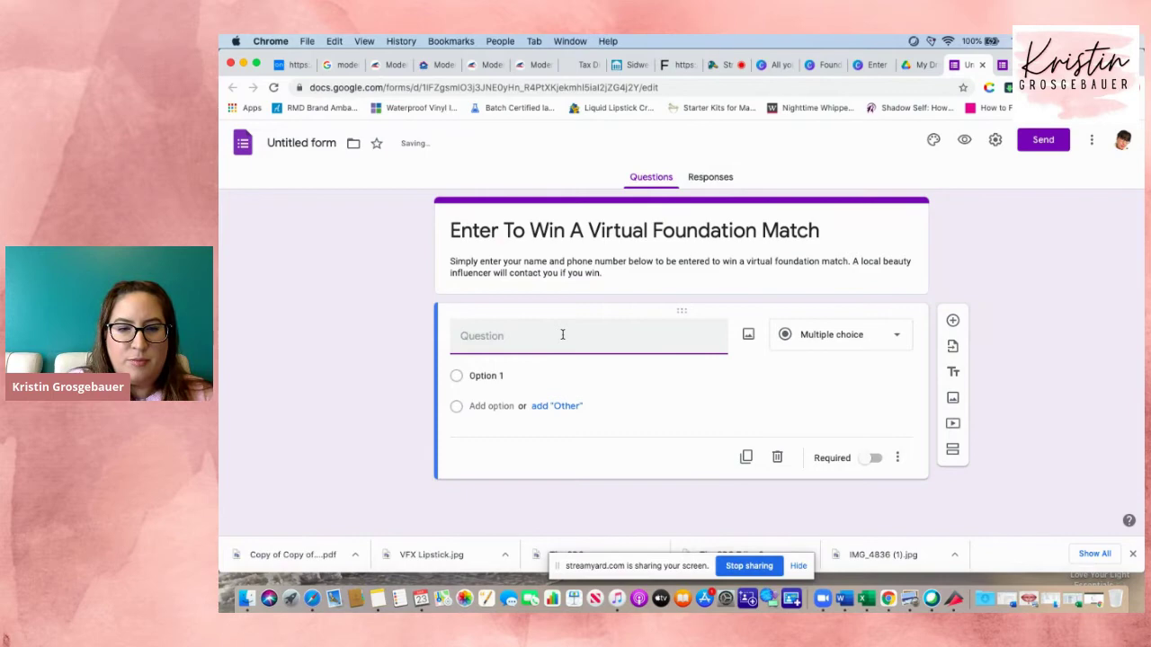
text(F)
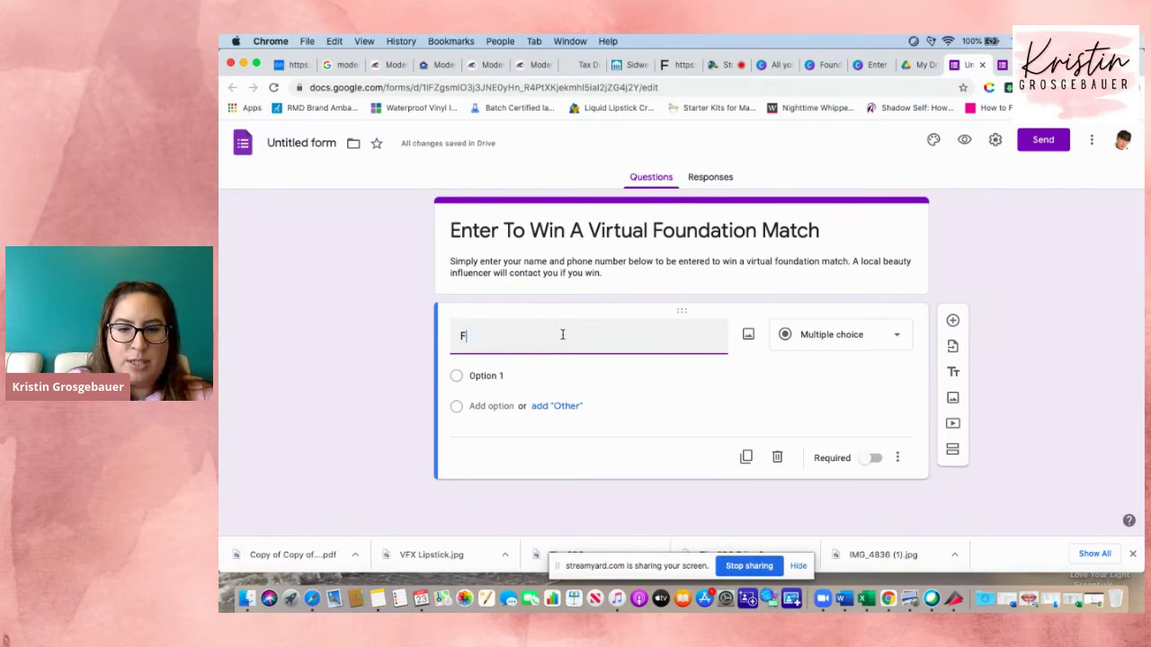
text(irst a)
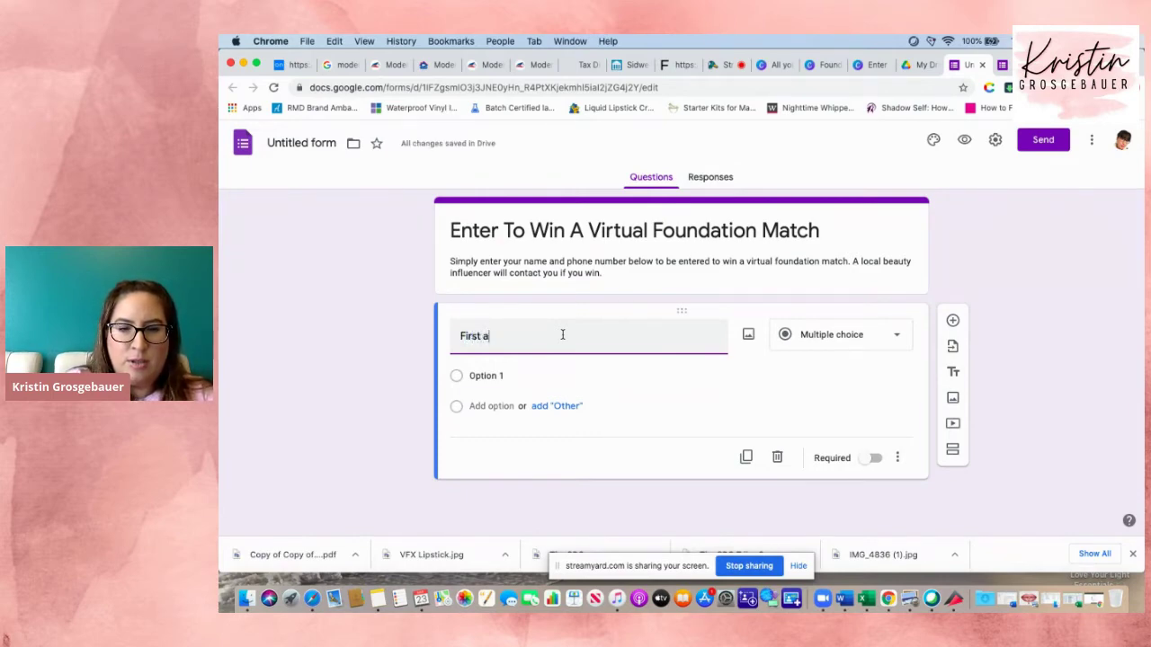
text(nd Last )
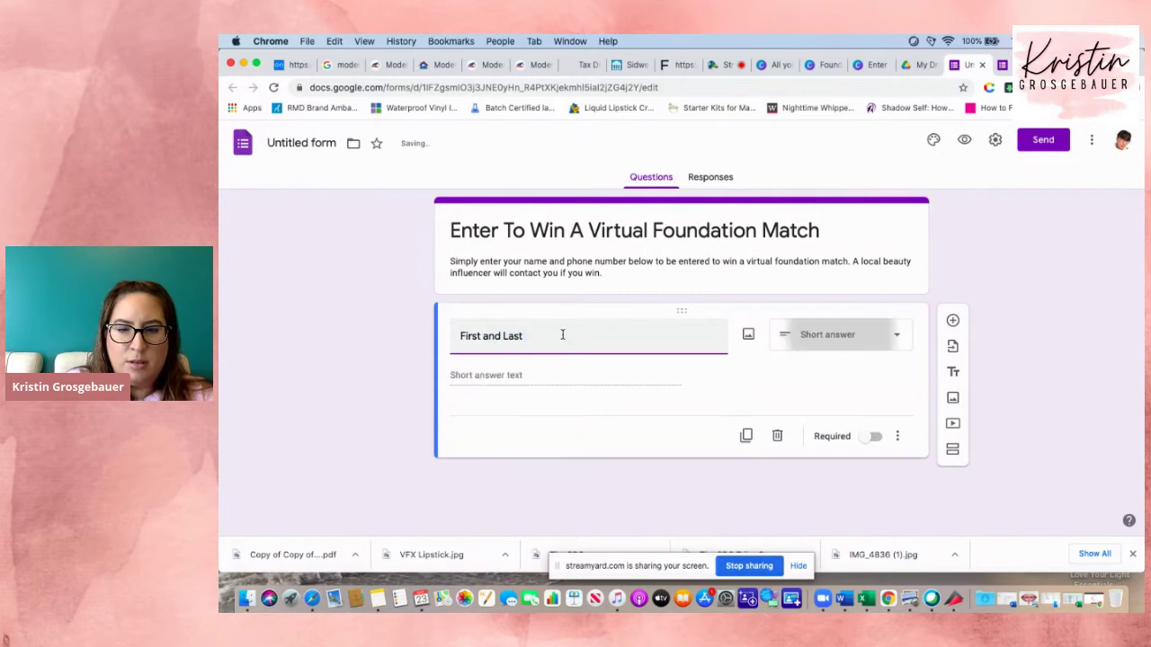
text(Name)
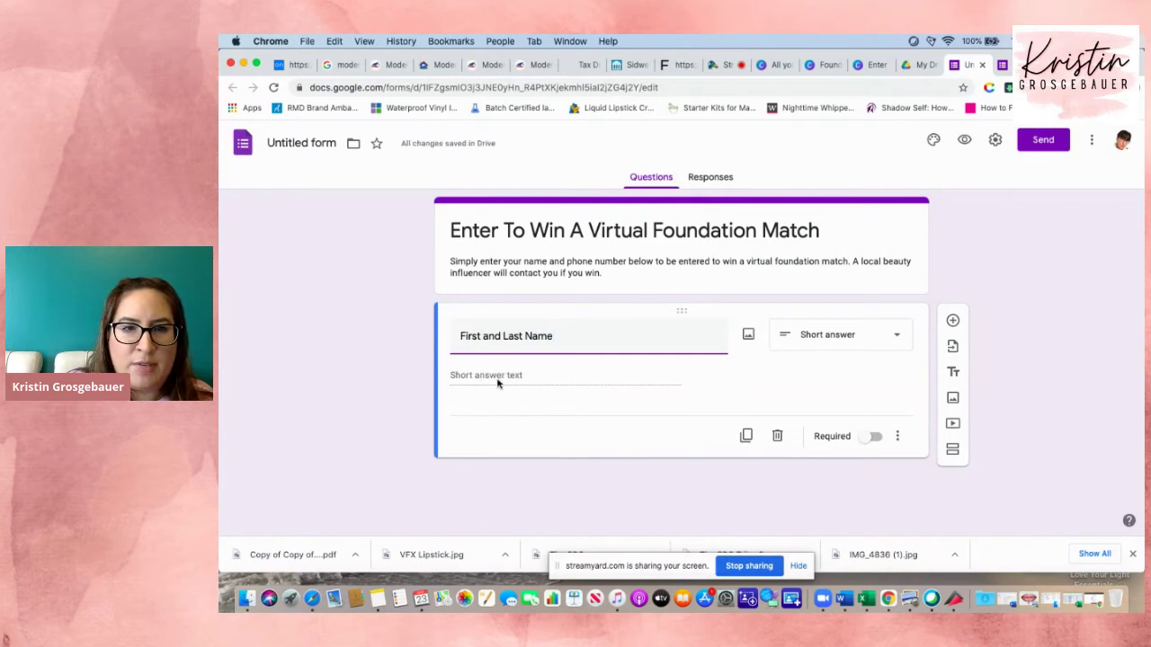
click(895, 338)
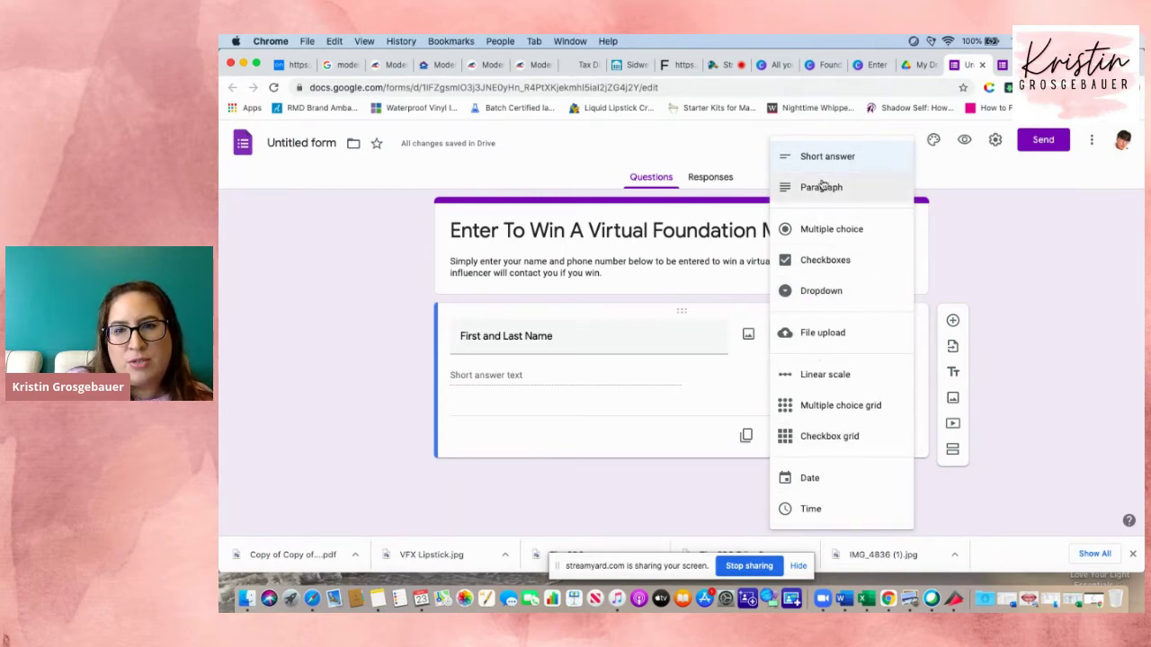
click(961, 275)
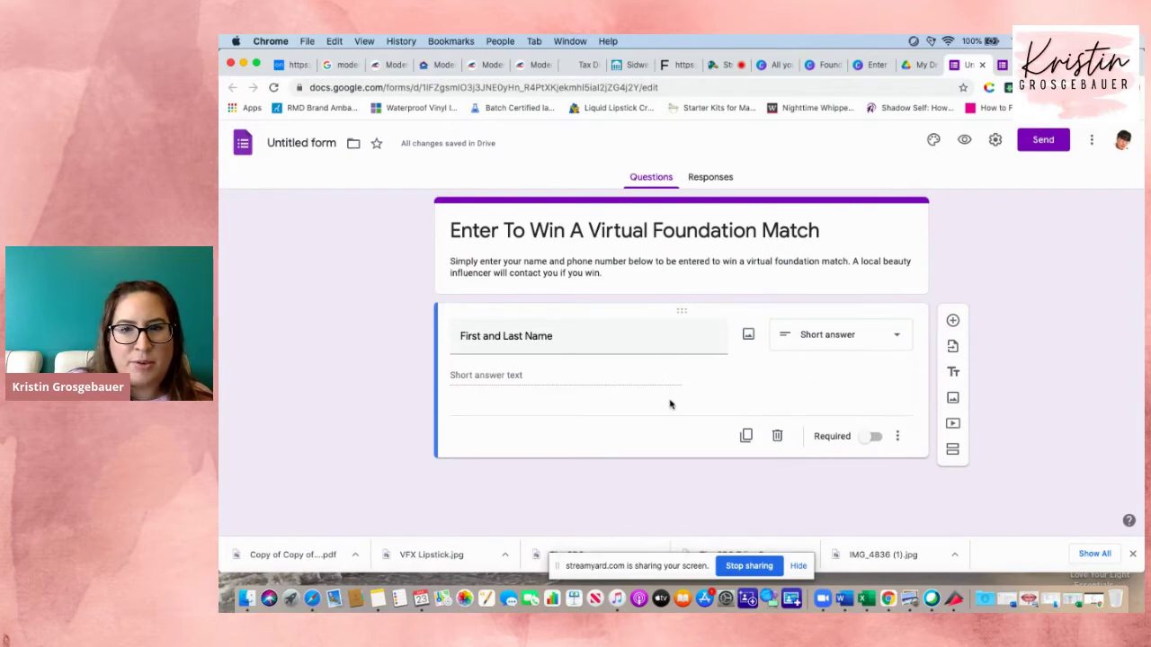
Add a second short answer question titled "Email Address" below the name question.
click(953, 322)
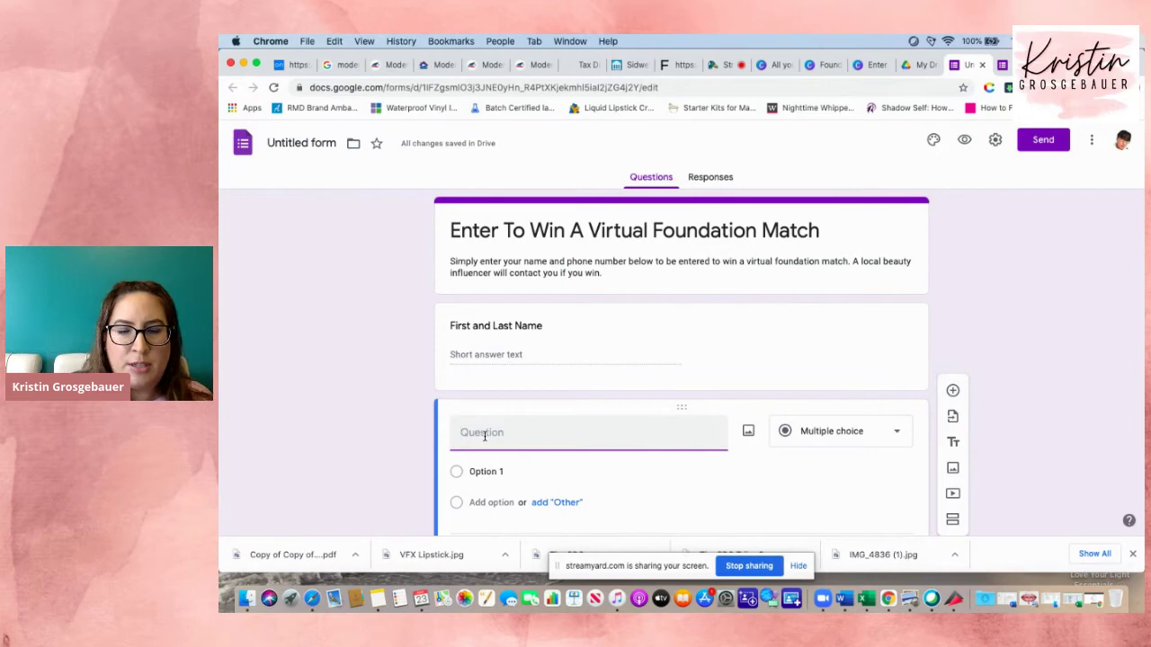
text(Email)
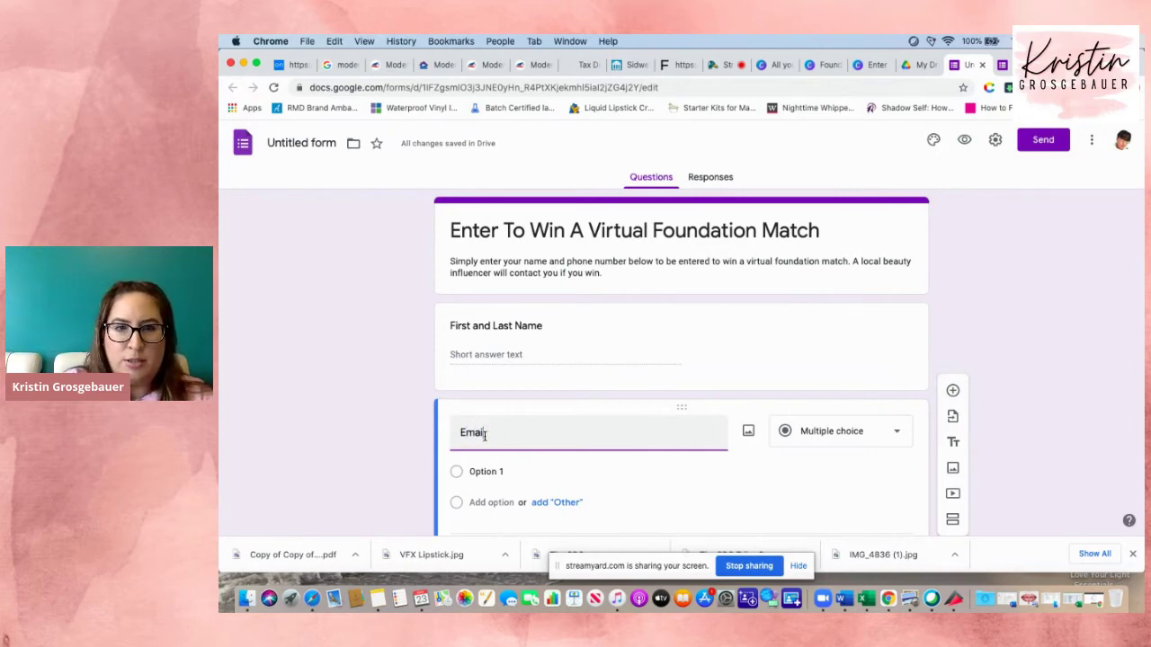
text( Address)
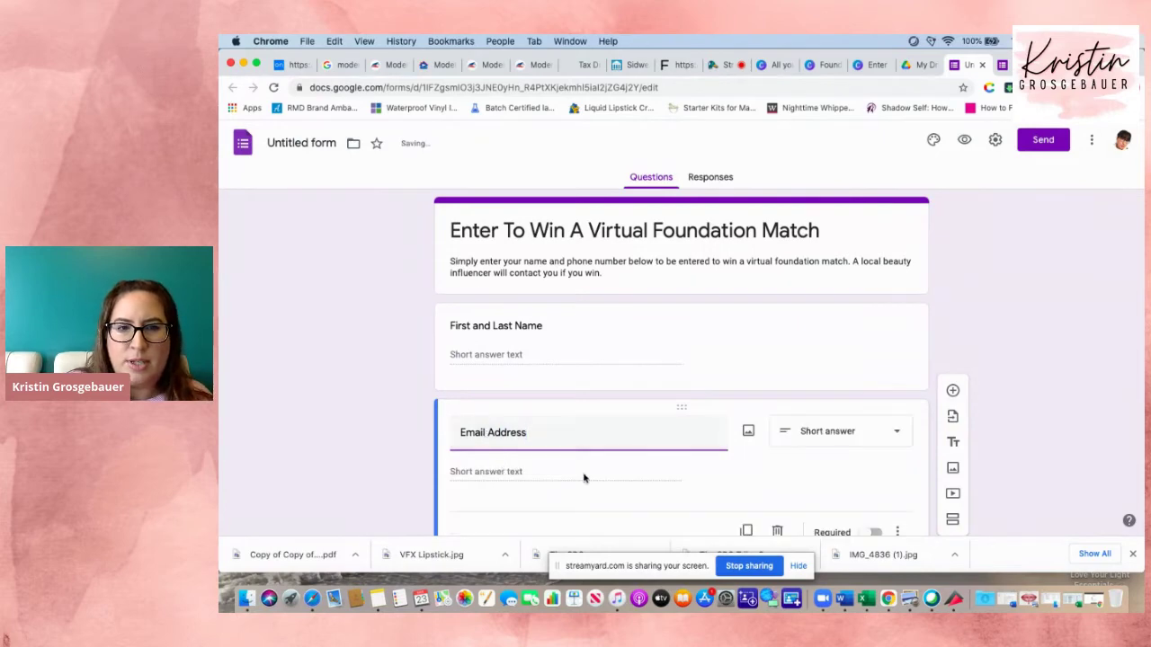
Add a third short answer question titled "Phone Number" below the email address question.
click(952, 391)
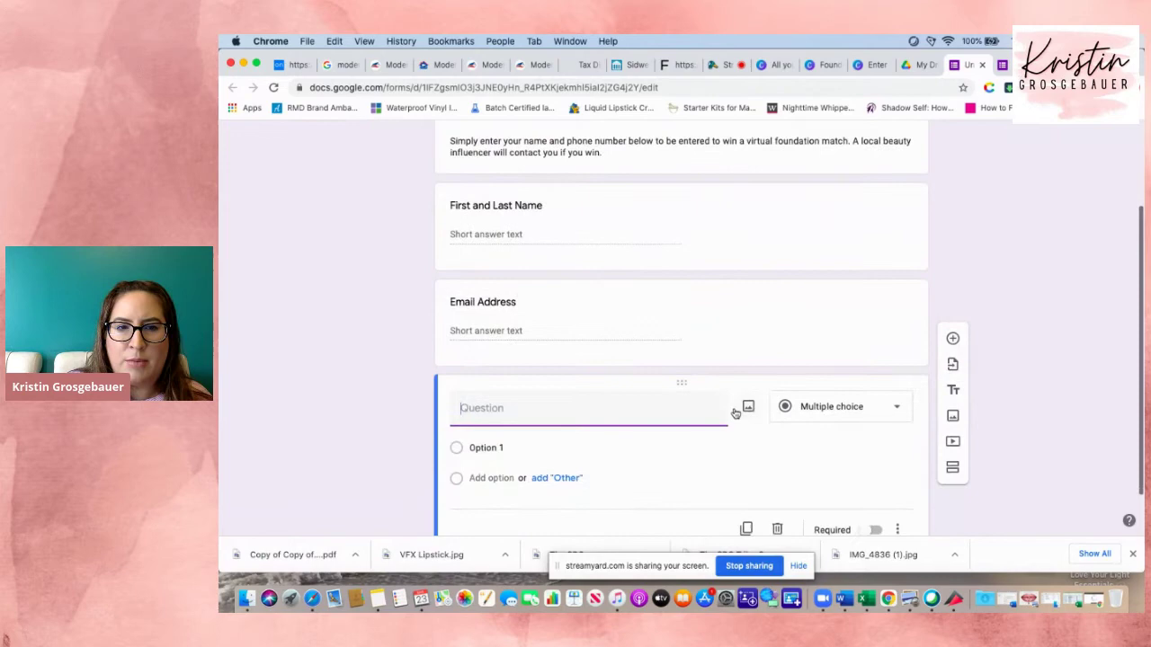
text(Phon)
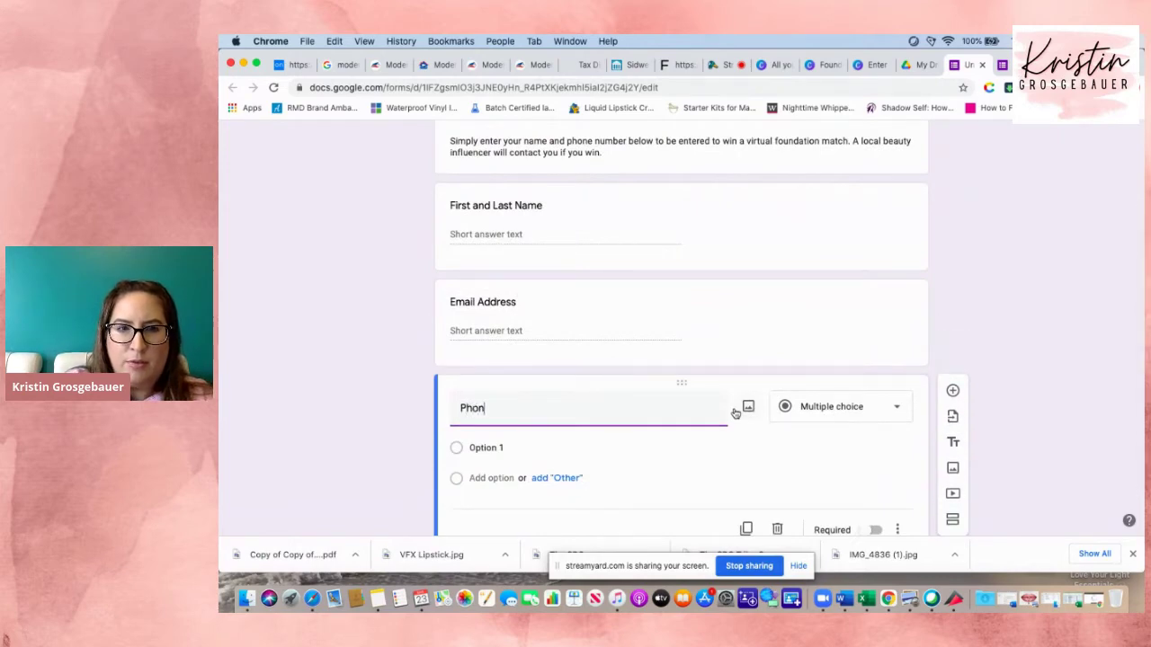
text(e number)
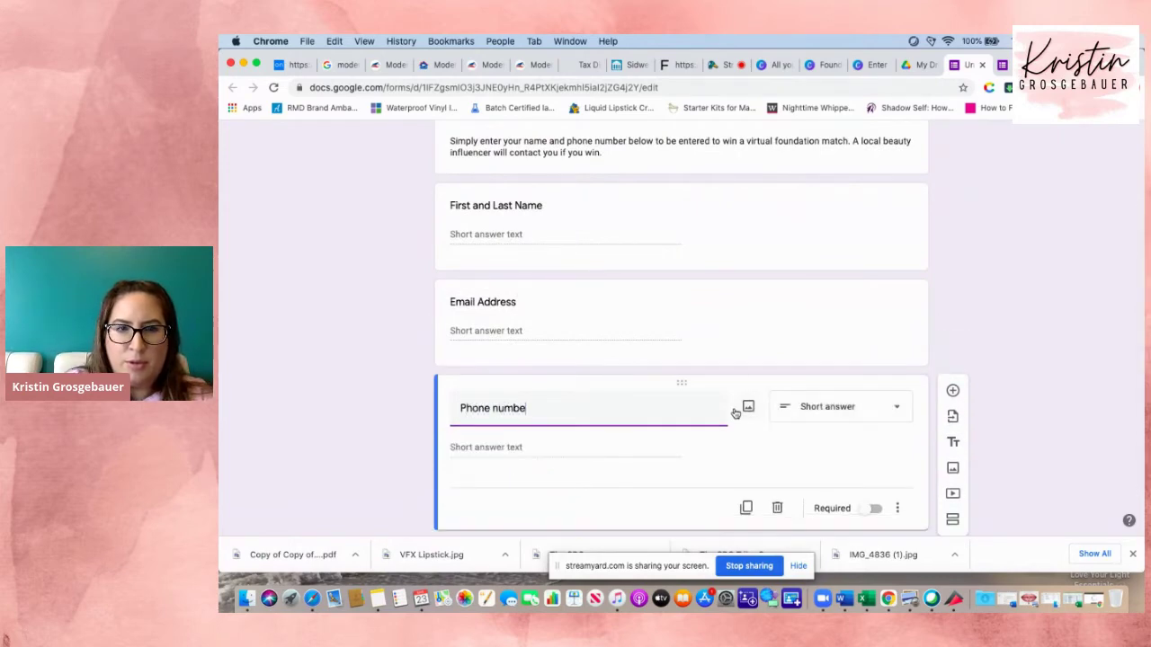
double_click(494, 407)
text(Number)
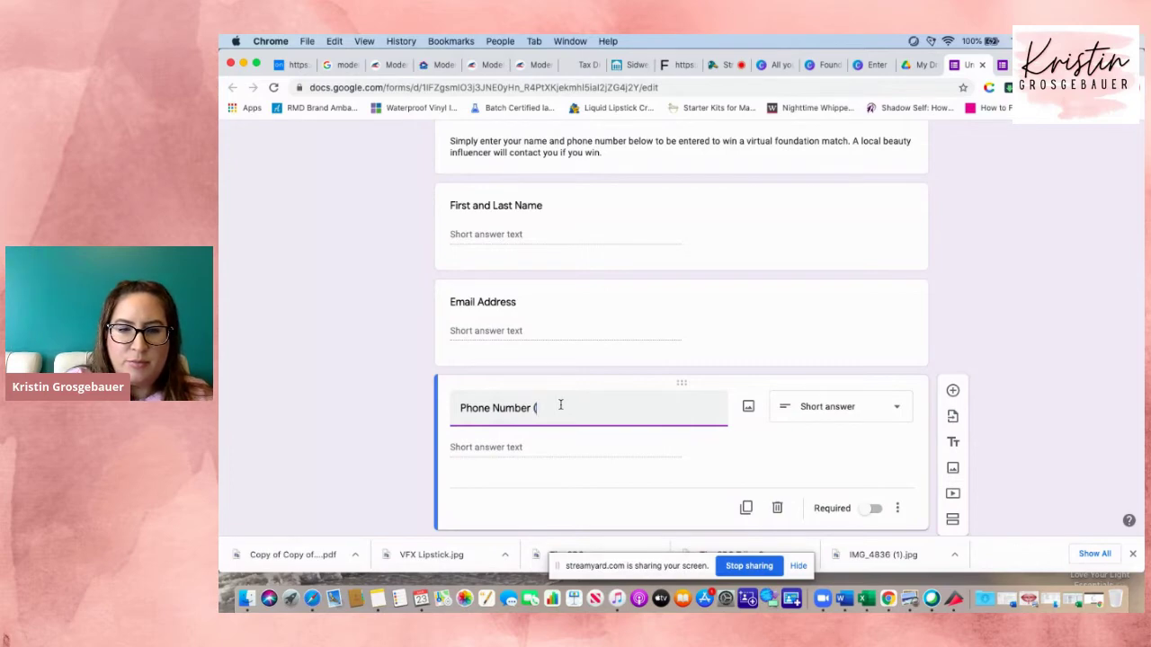
Append "(For text message purposes only)" to the phone number question's title.
text((FOr)
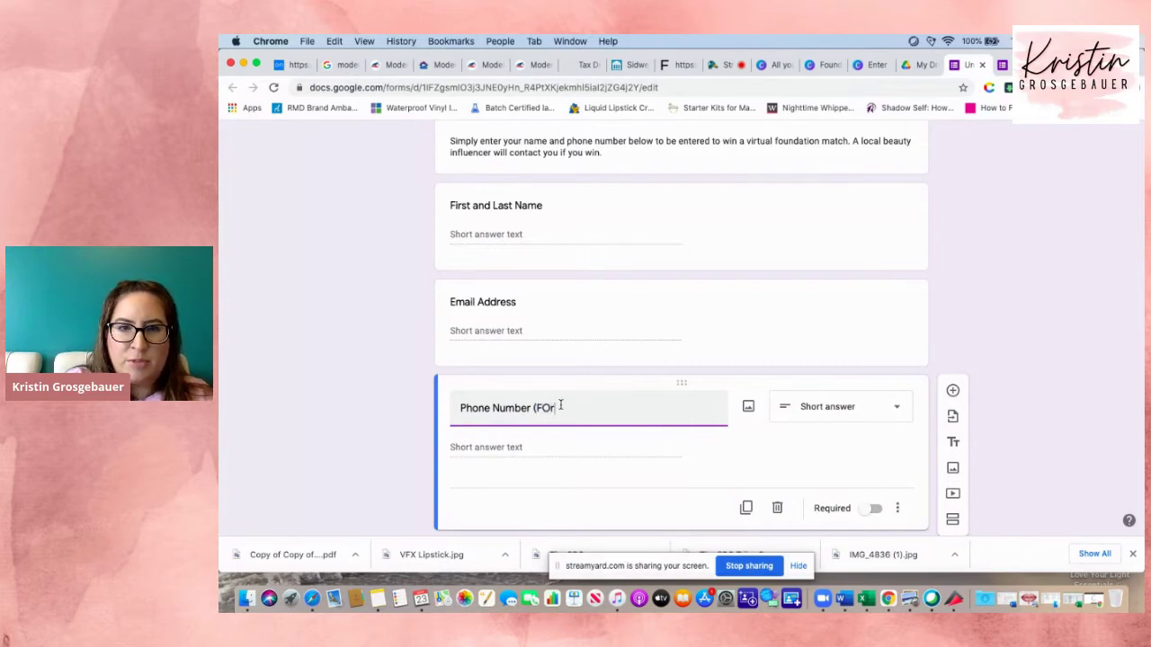
text(or text message)
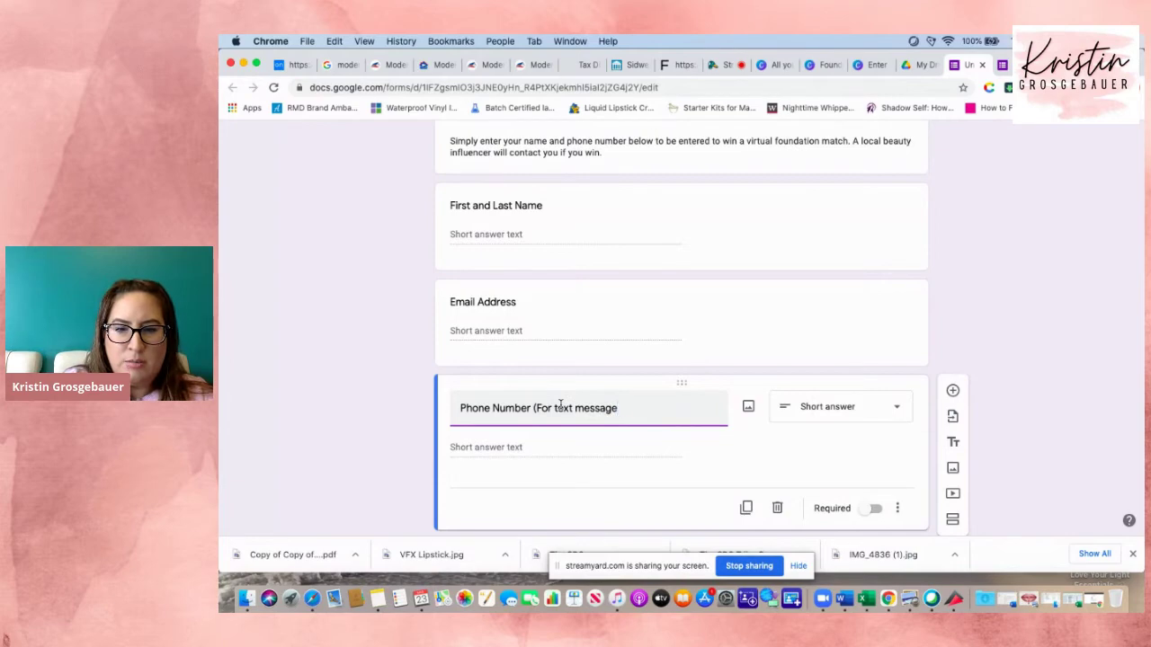
text( purposes onl)
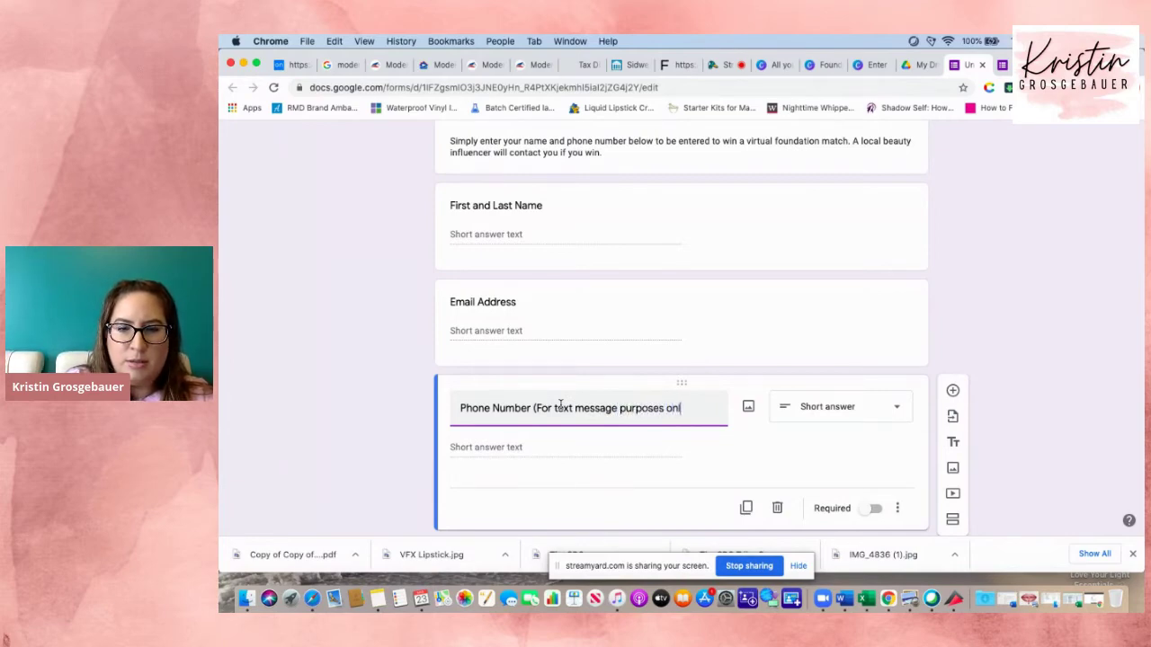
text(y))
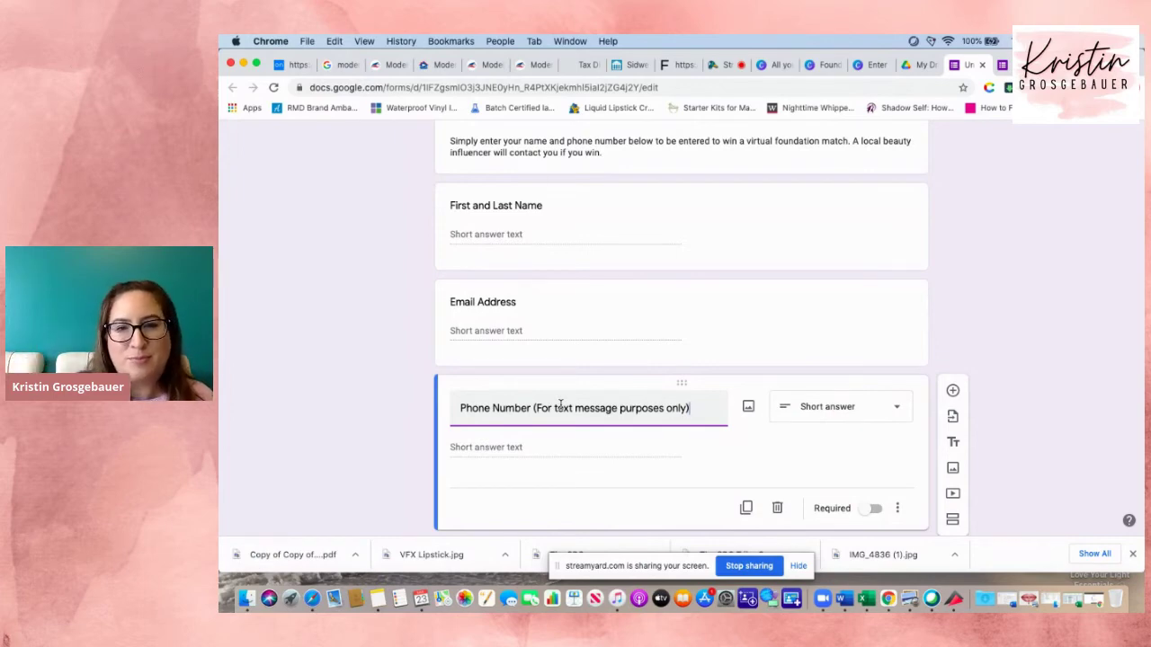
Open the form's theme options and examine the built-in Work and School header images.
scroll(576, 406, up, 3)
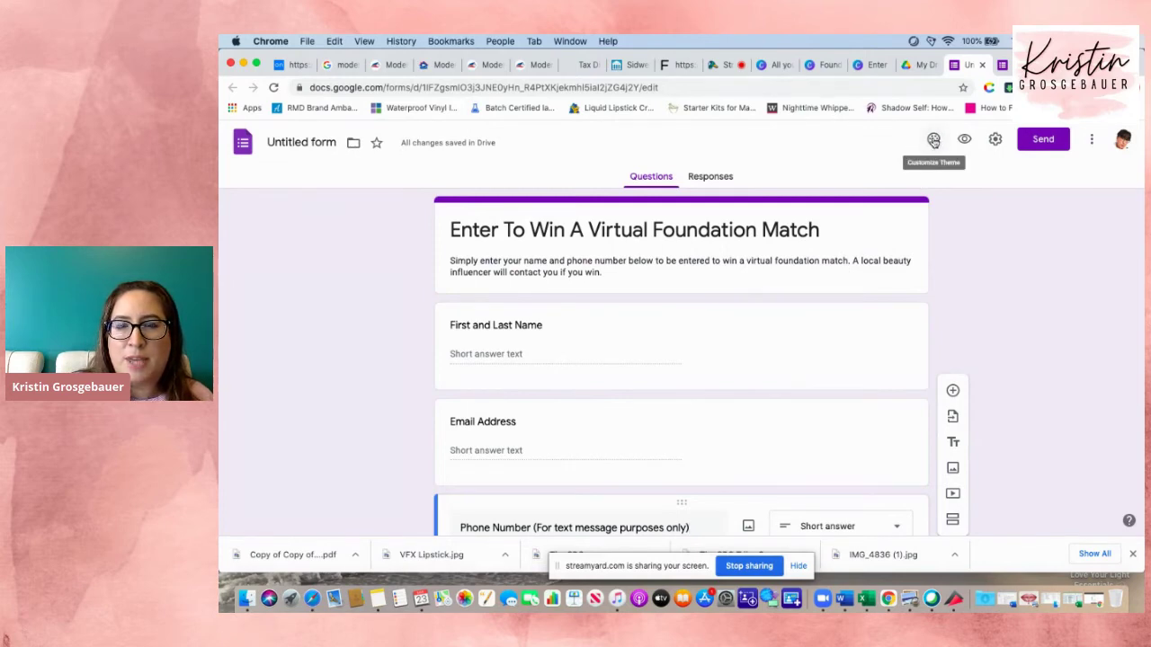
click(935, 141)
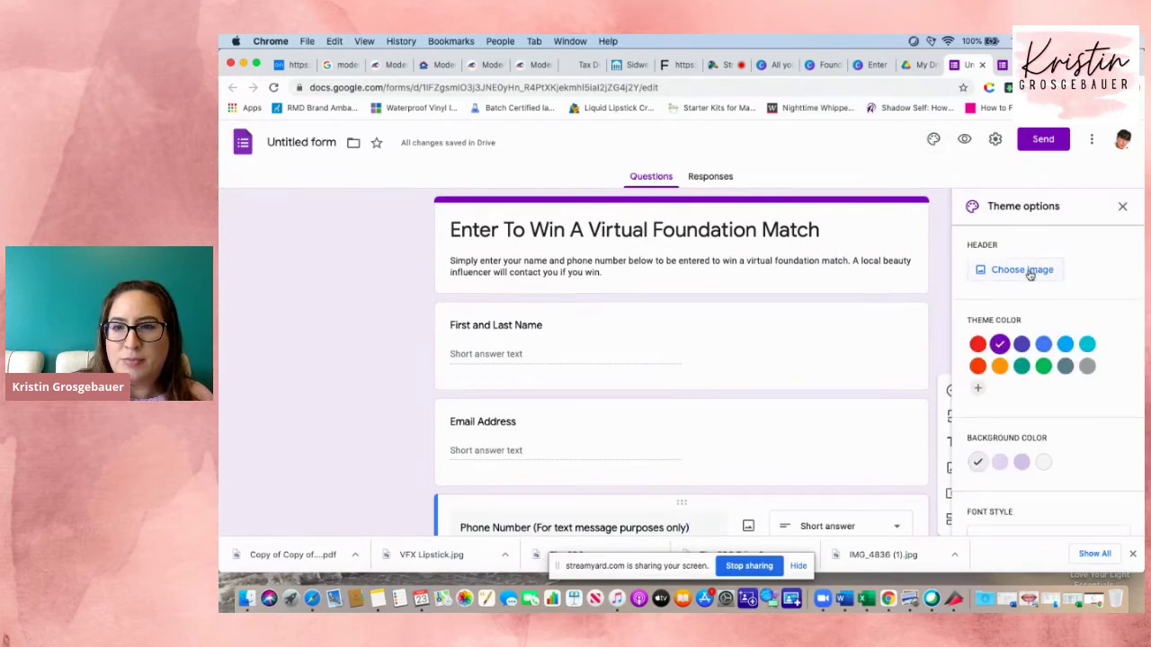
click(1030, 273)
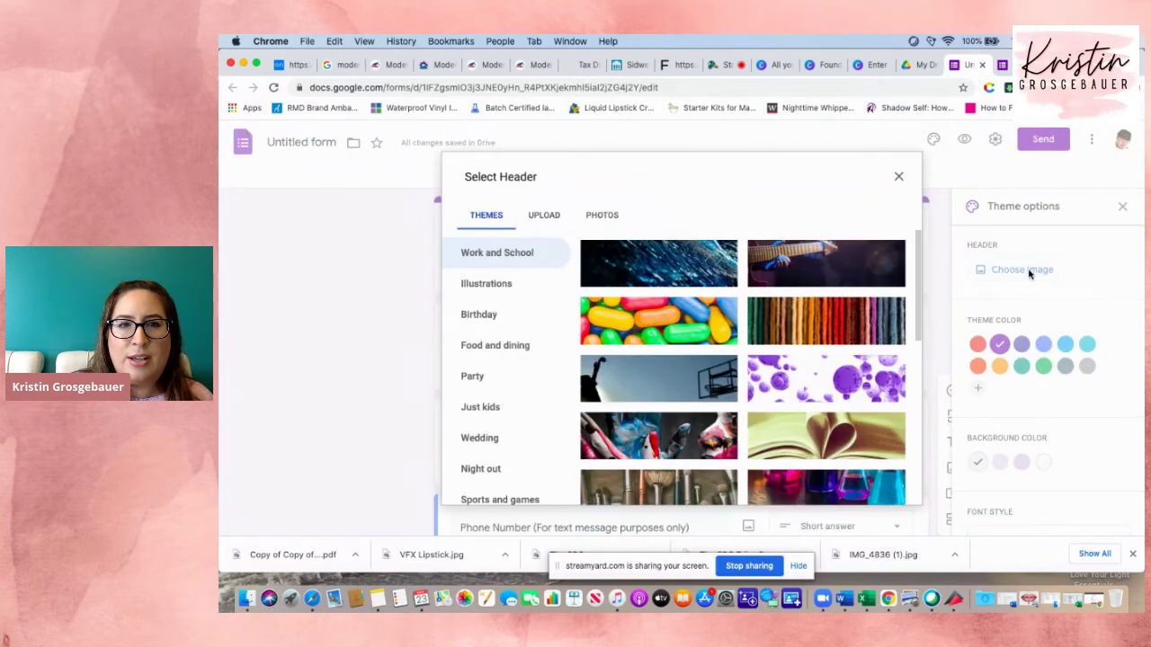
scroll(720, 413, down, 3)
scroll(720, 412, down, 10)
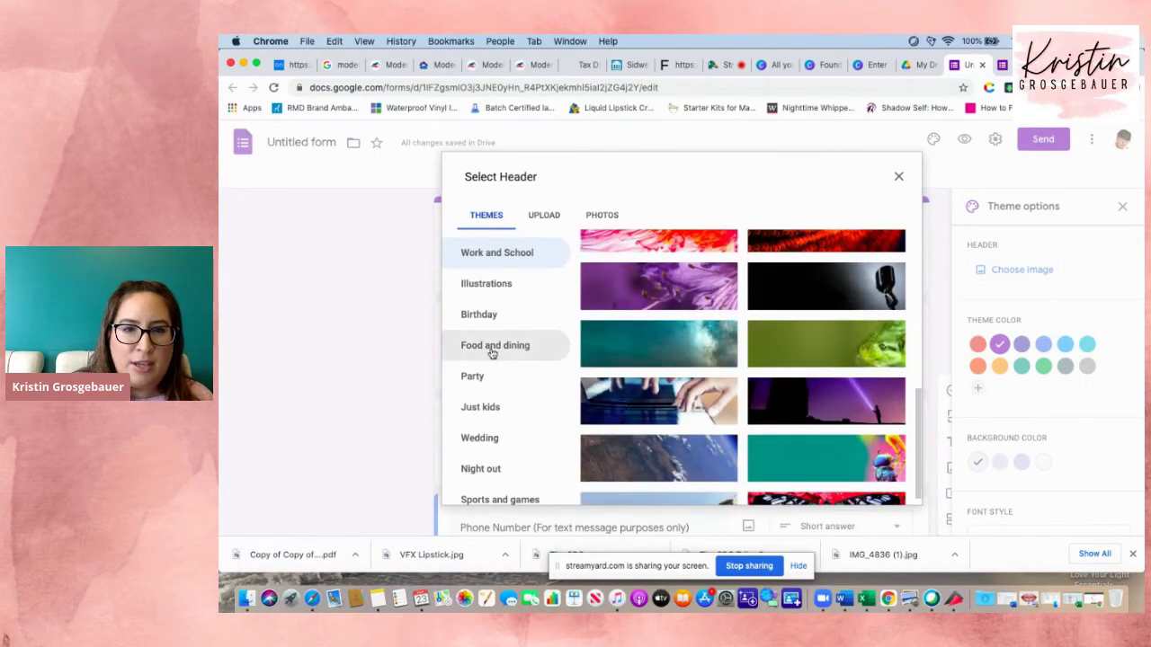
scroll(491, 353, down, 2)
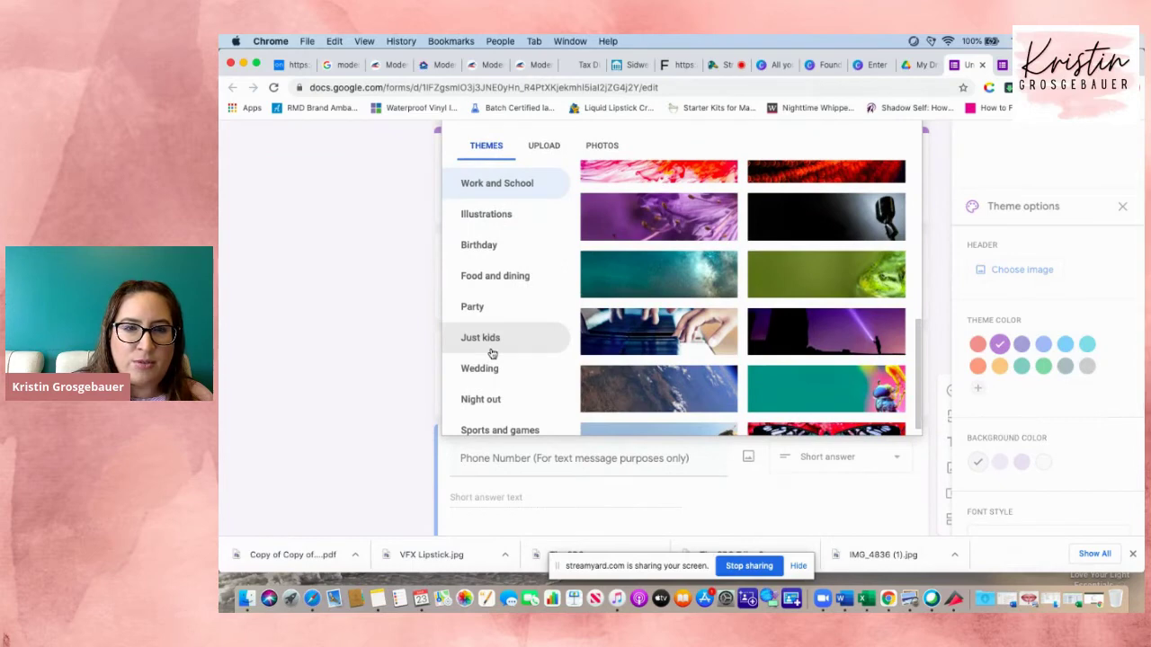
scroll(492, 354, down, 1)
scroll(491, 353, up, 2)
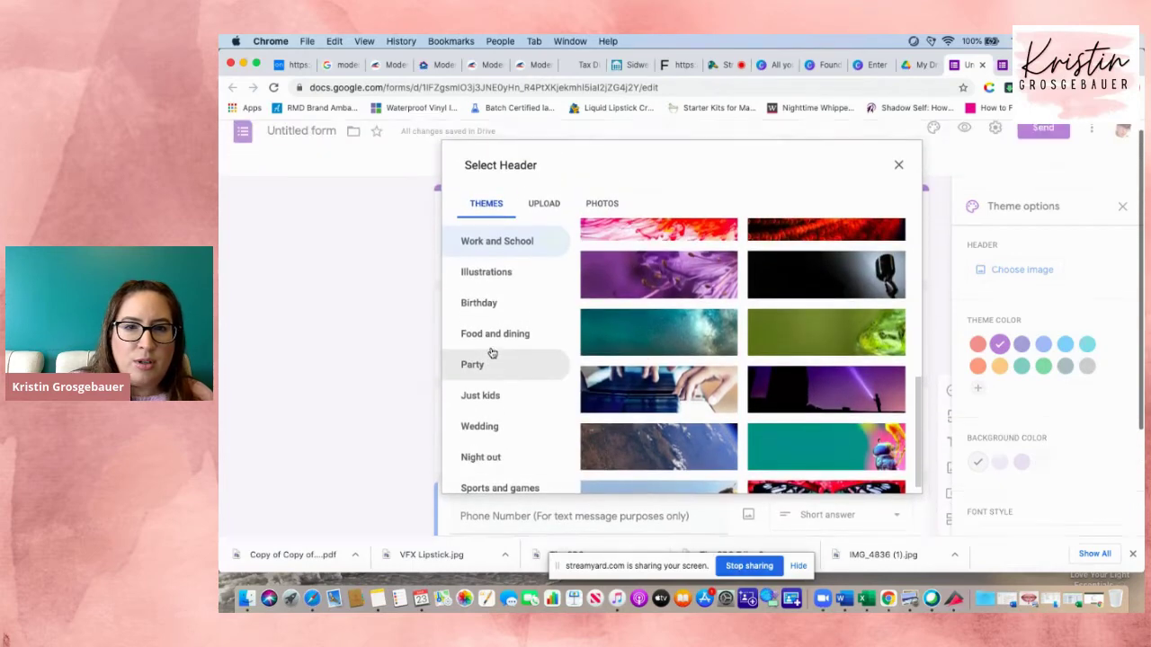
scroll(790, 378, down, 5)
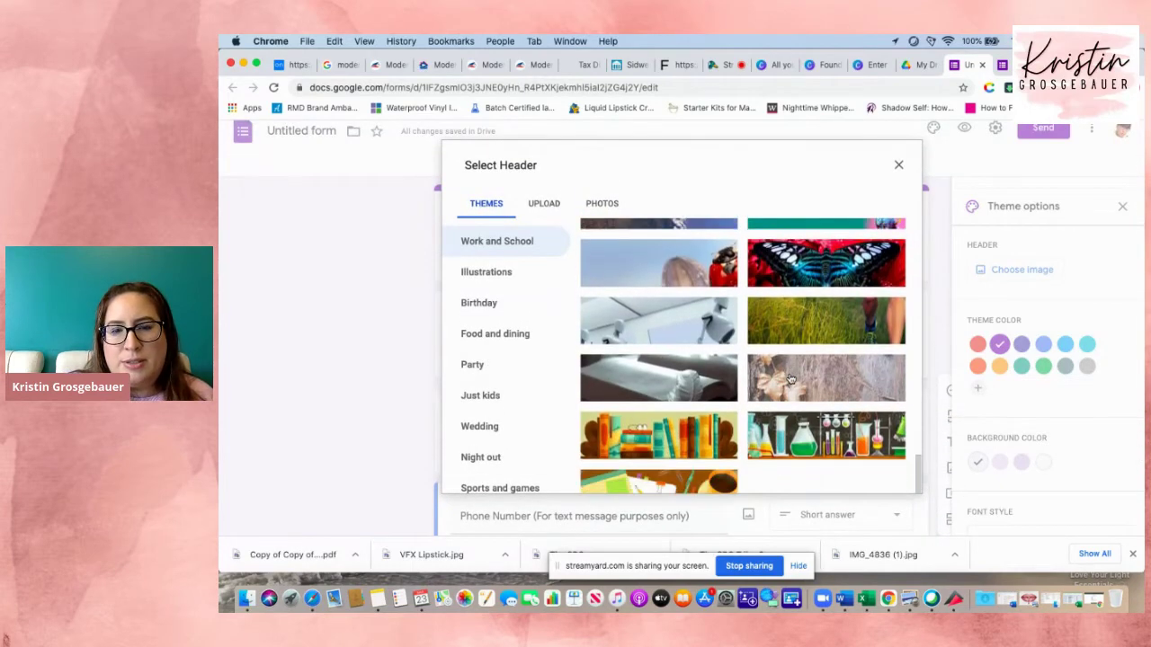
scroll(791, 378, down, 5)
scroll(790, 379, up, 8)
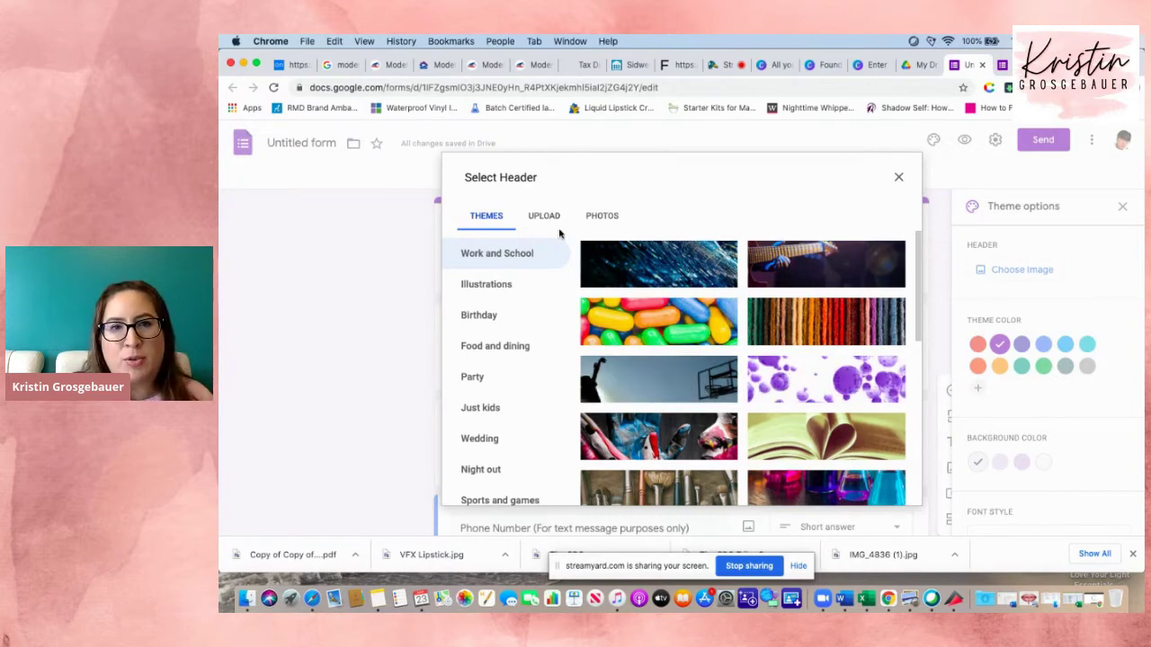
Look through the account's own photos for a header image and close the header selection without choosing one.
click(611, 219)
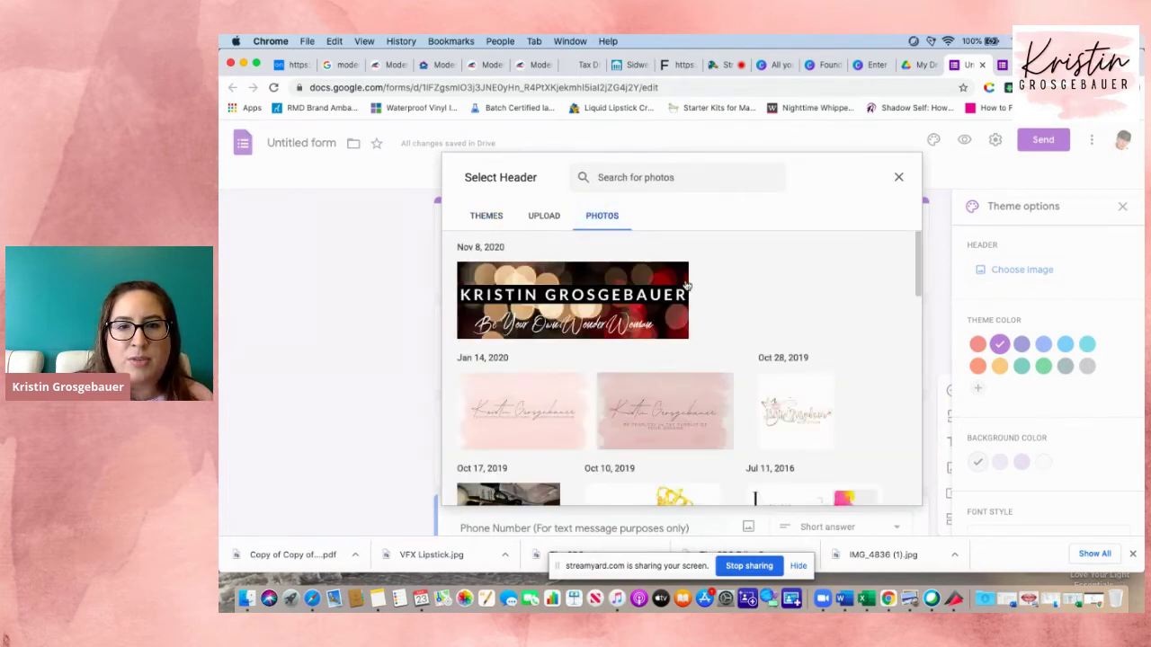
scroll(685, 285, down, 3)
scroll(685, 285, down, 5)
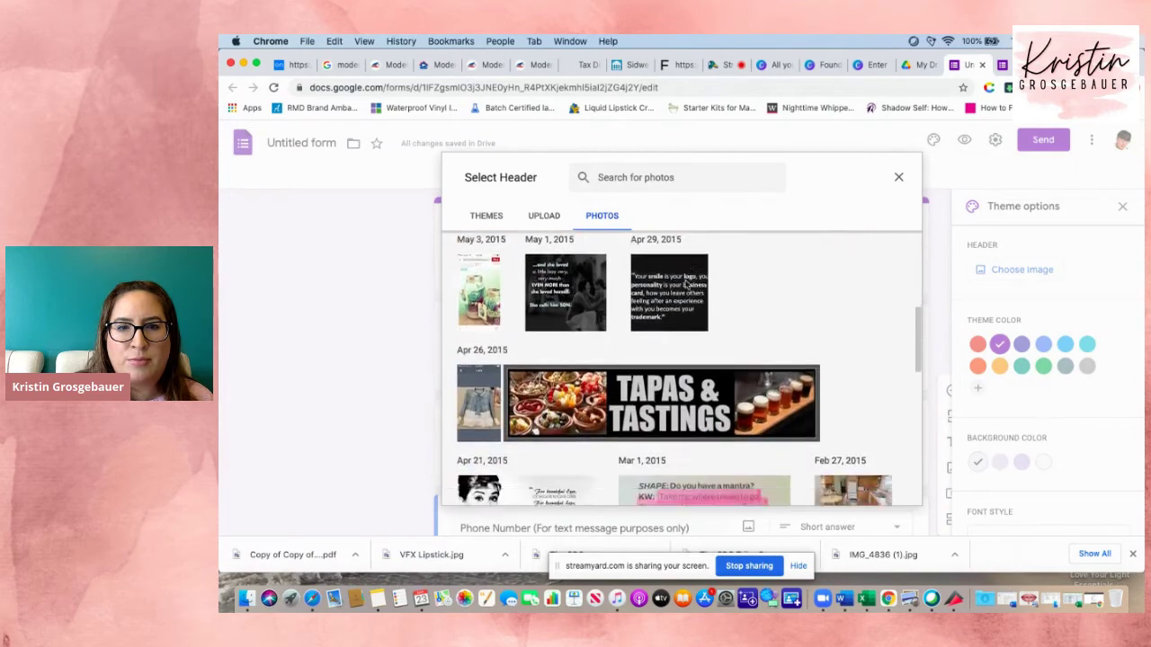
scroll(686, 285, down, 4)
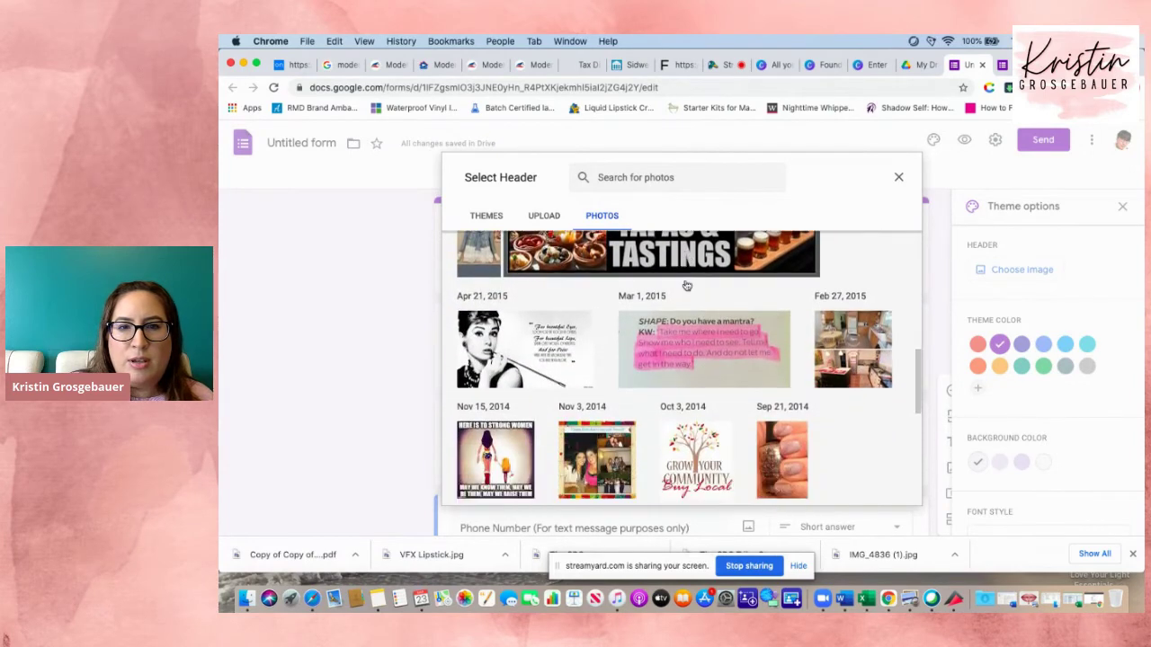
scroll(685, 285, up, 2)
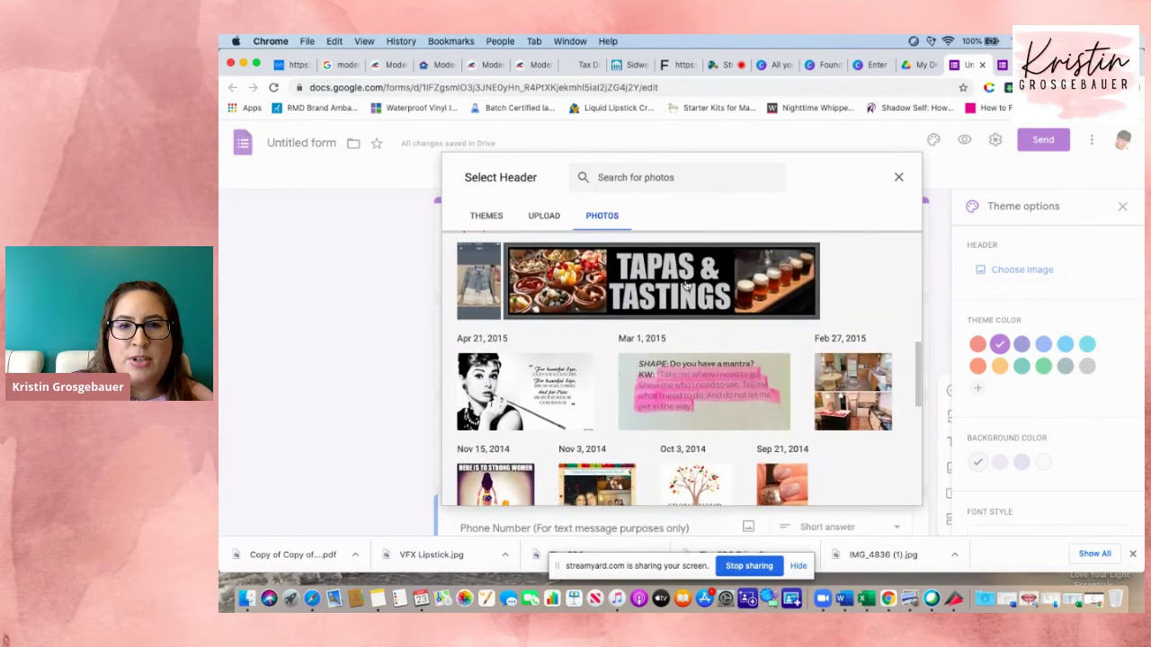
scroll(685, 285, down, 1)
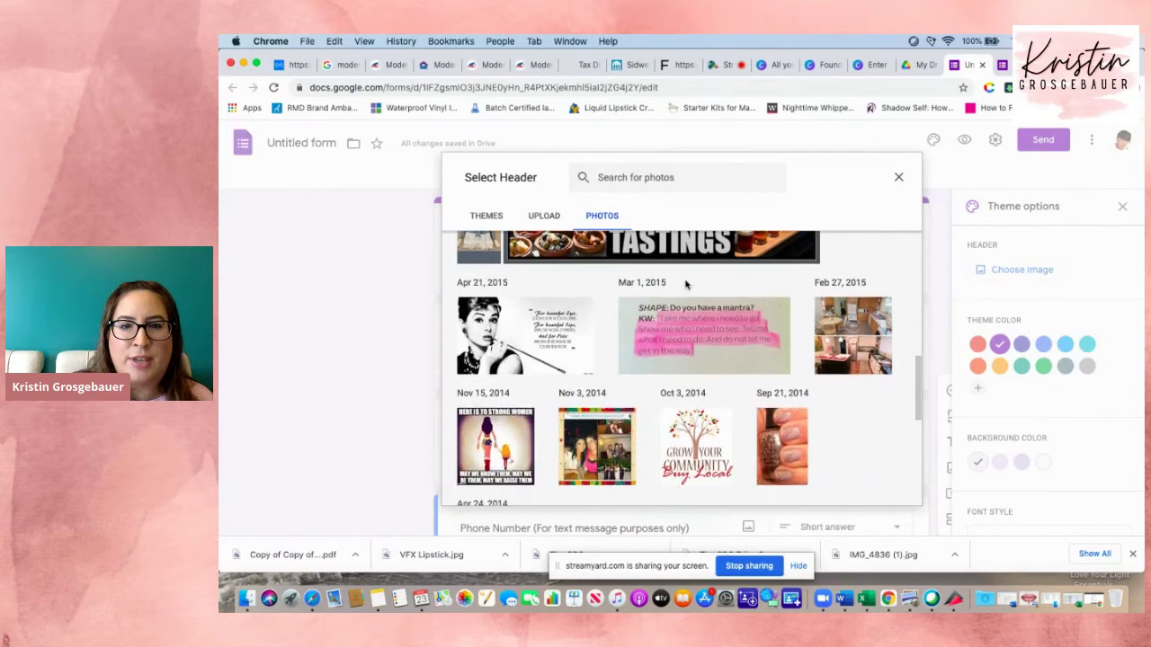
scroll(685, 285, down, 4)
scroll(685, 285, down, 3)
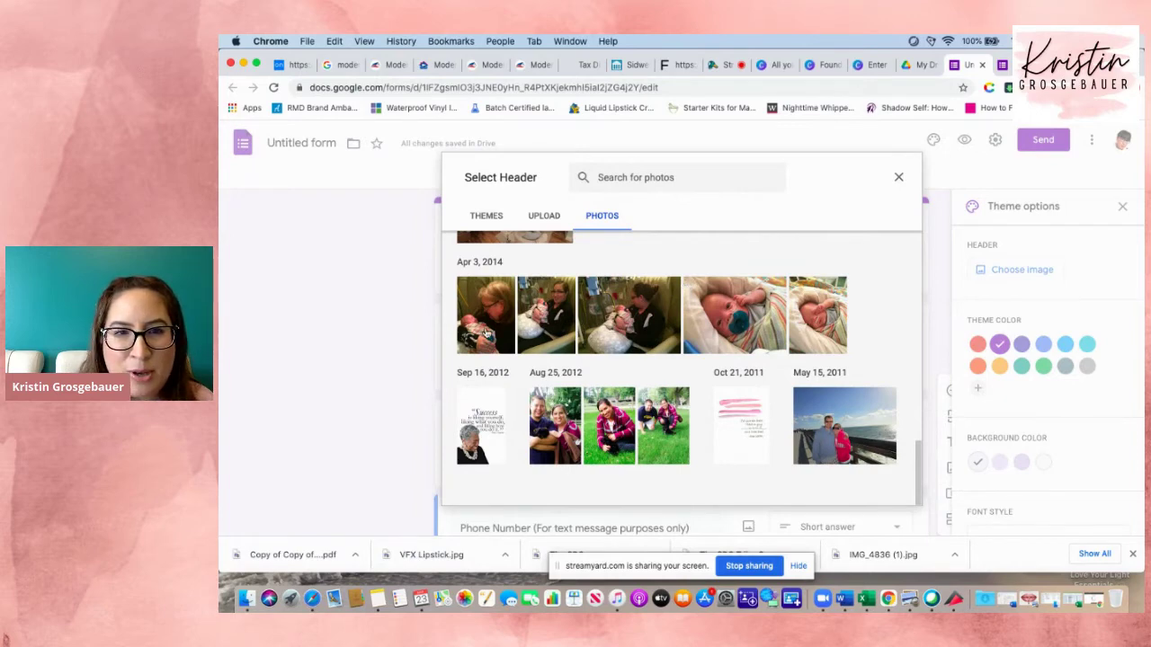
scroll(710, 342, down, 1)
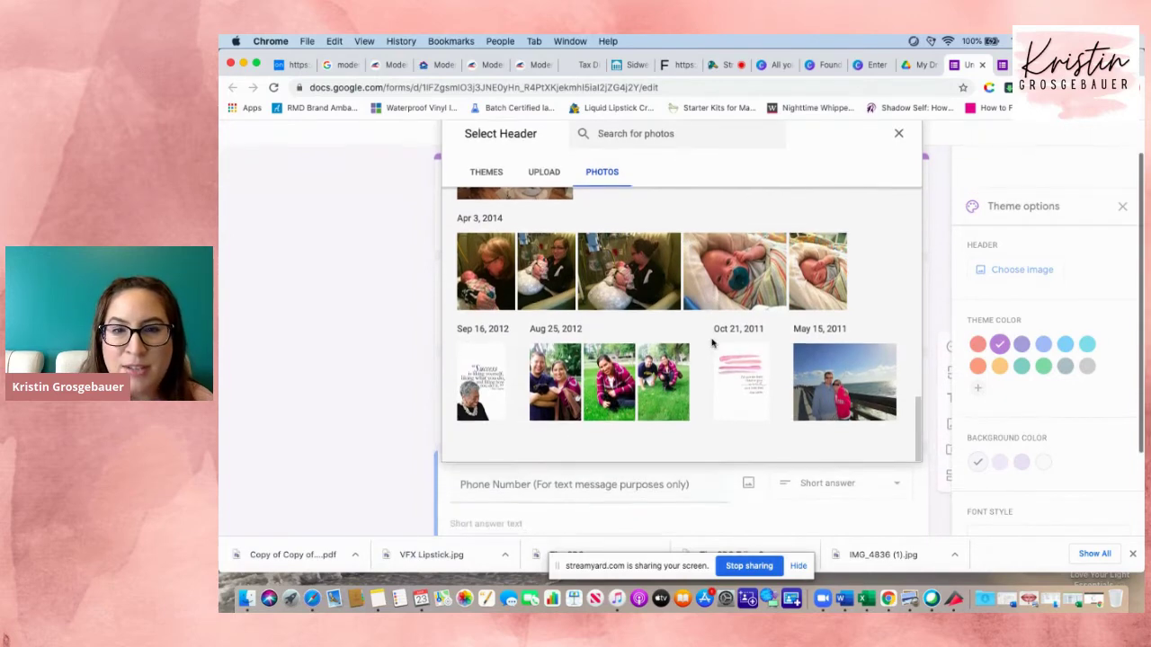
scroll(710, 342, down, 1)
scroll(710, 342, up, 6)
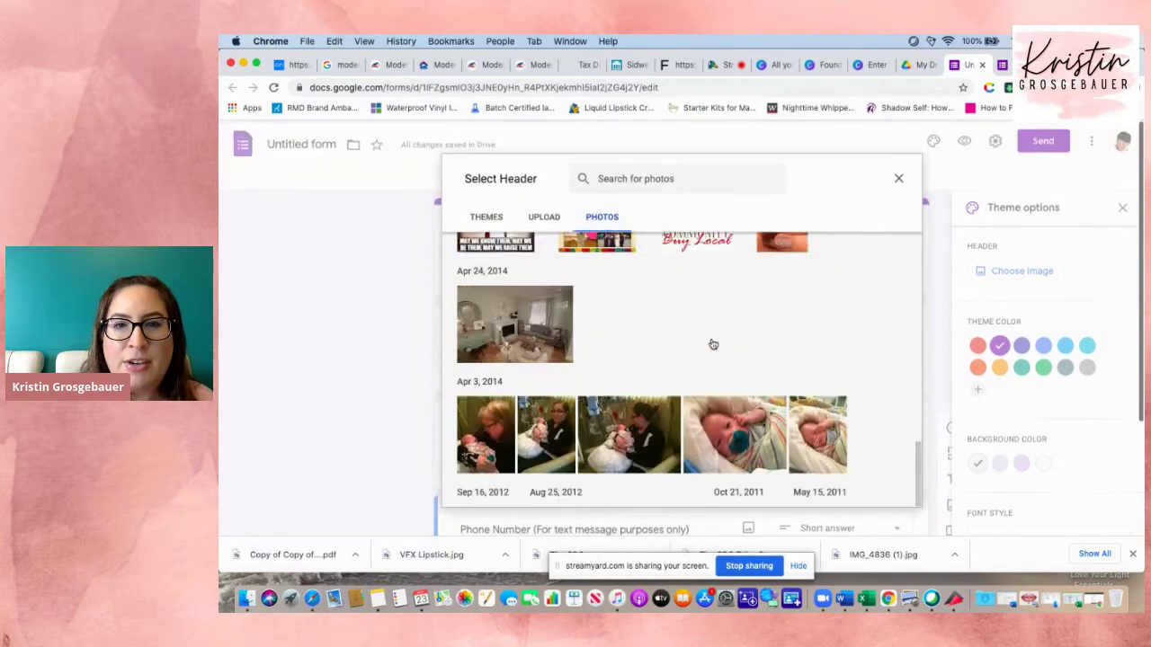
scroll(711, 342, up, 3)
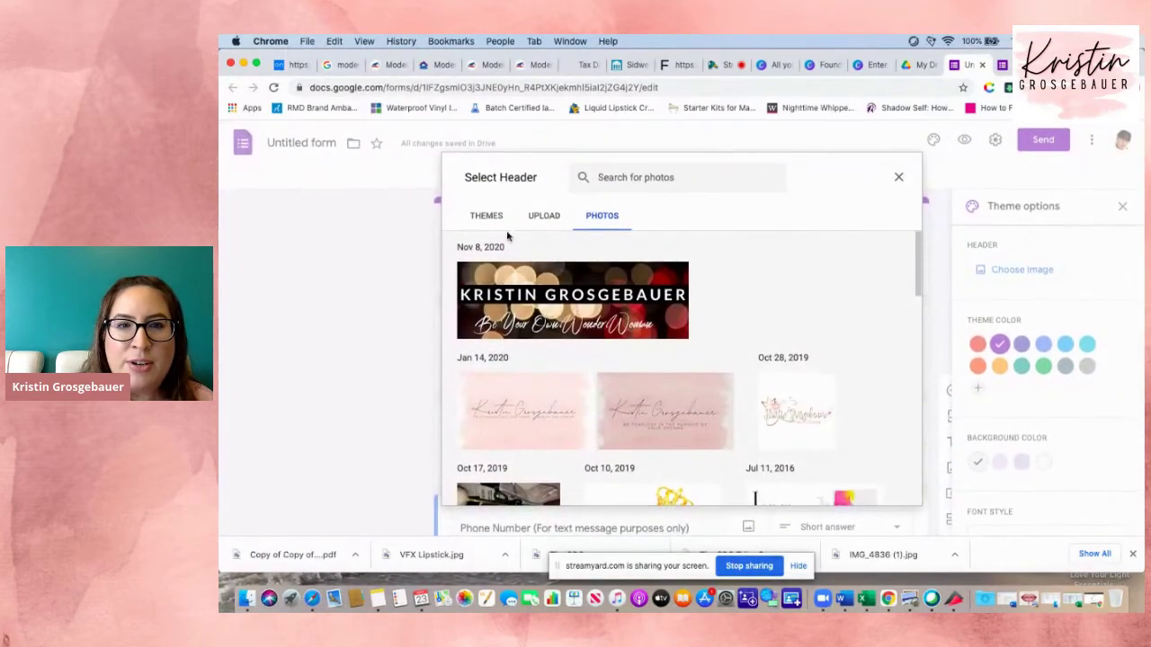
click(897, 180)
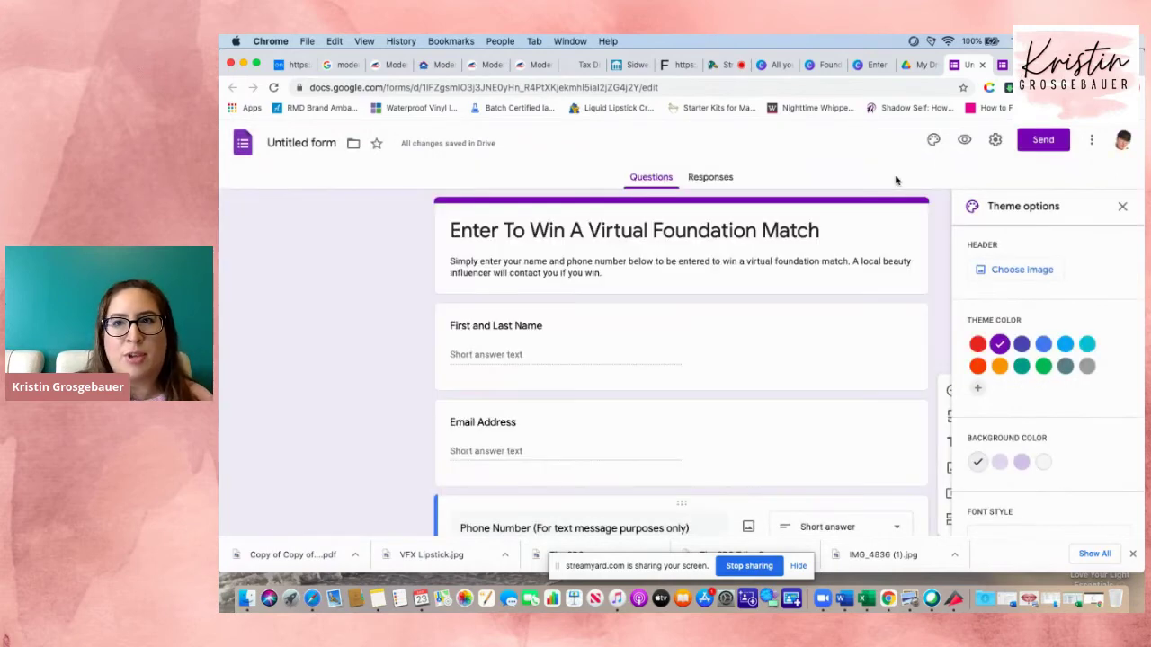
Switch to the "Enter To Win" flyer in Canva and open the QR Code app for the design.
click(869, 65)
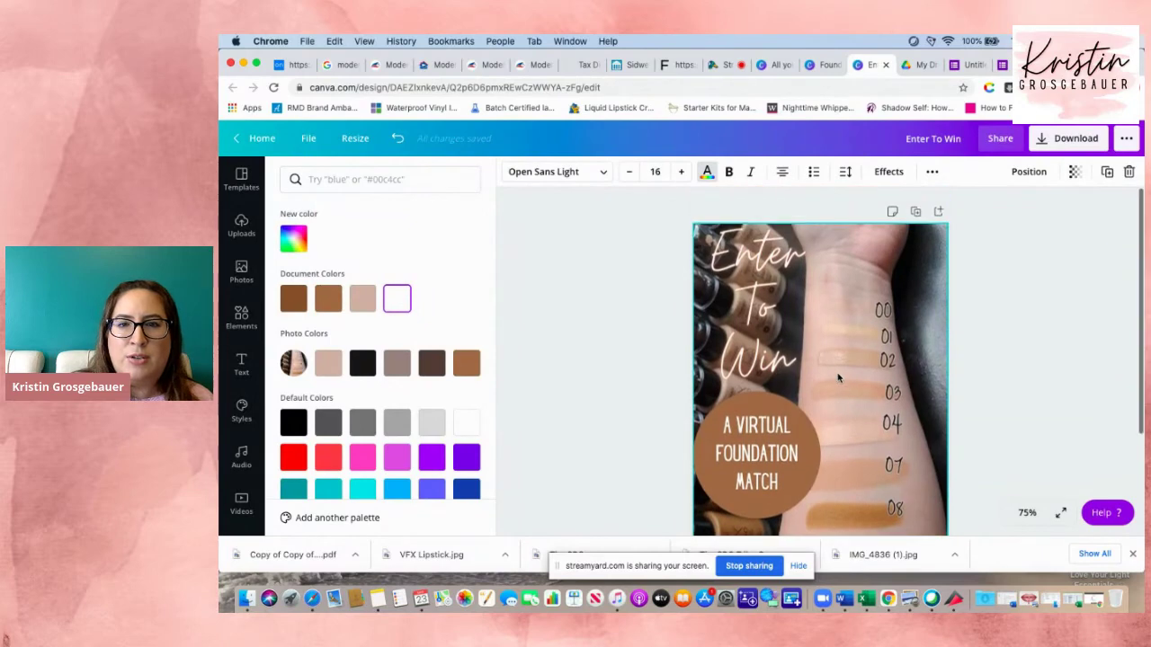
scroll(837, 378, down, 3)
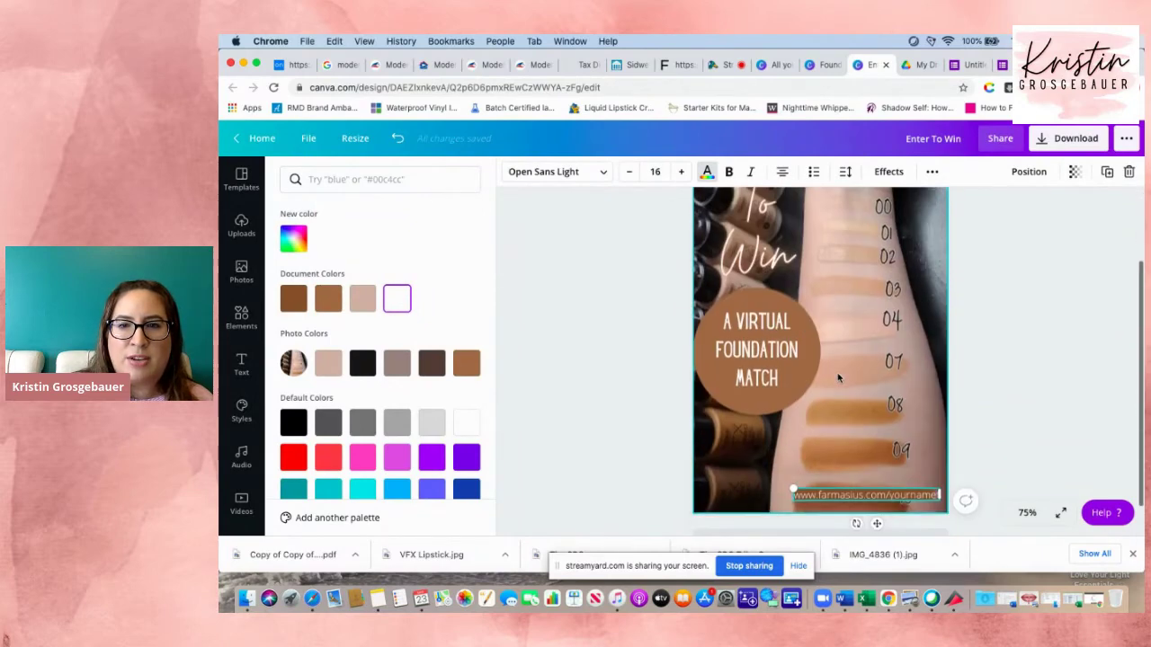
scroll(837, 377, up, 2)
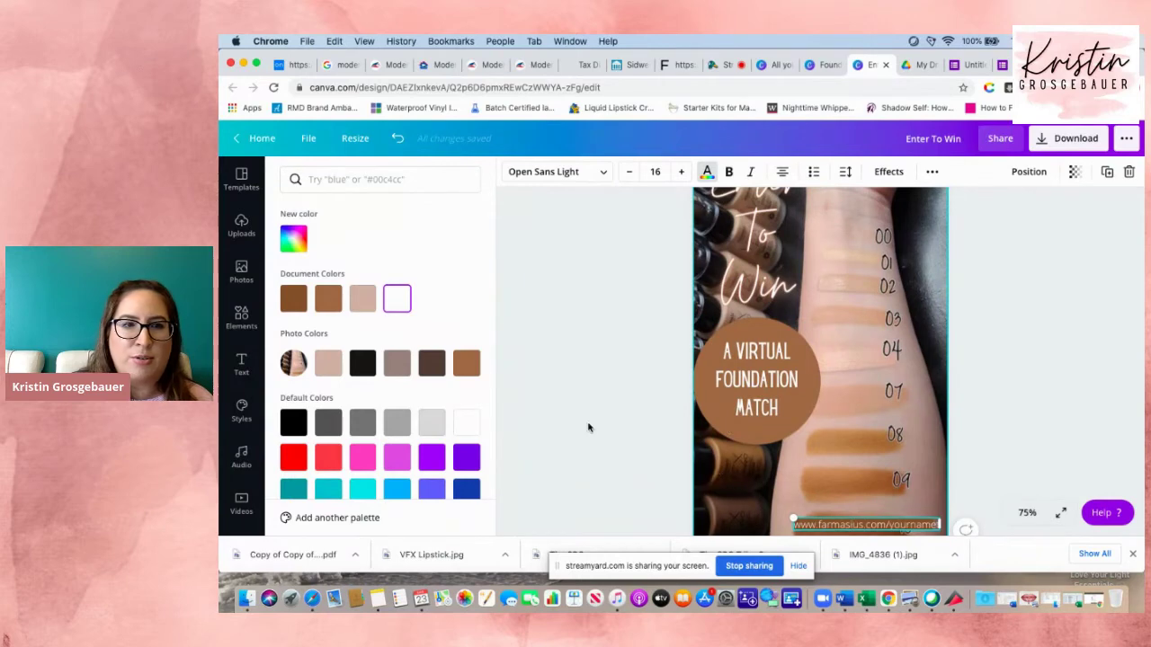
scroll(236, 359, down, 3)
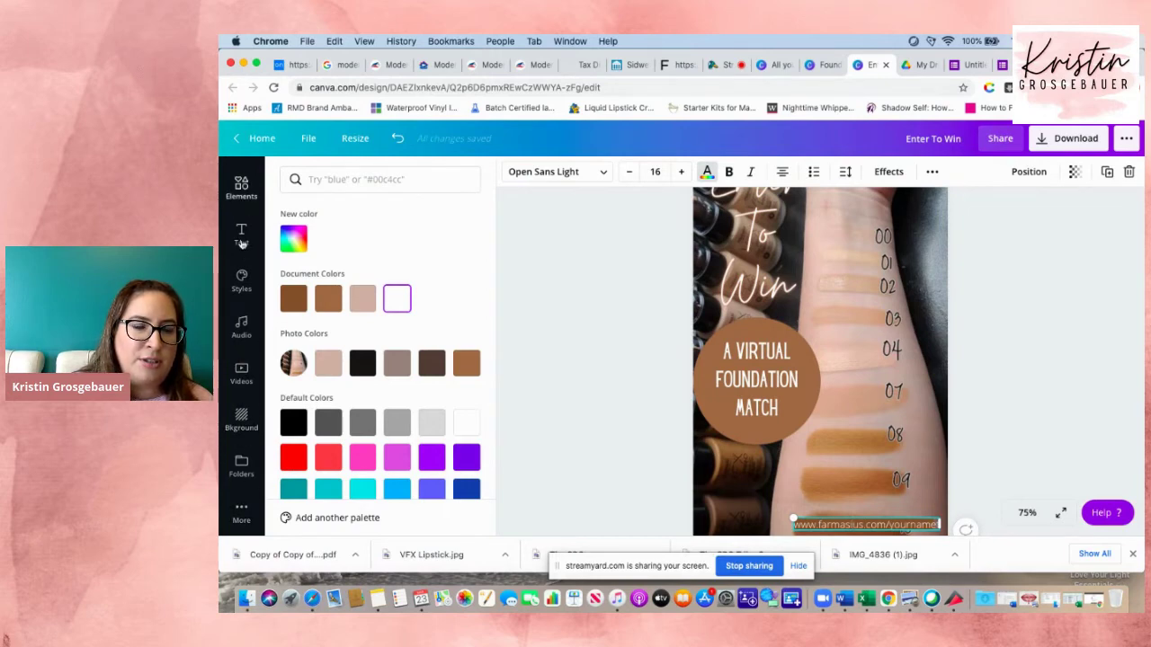
click(241, 514)
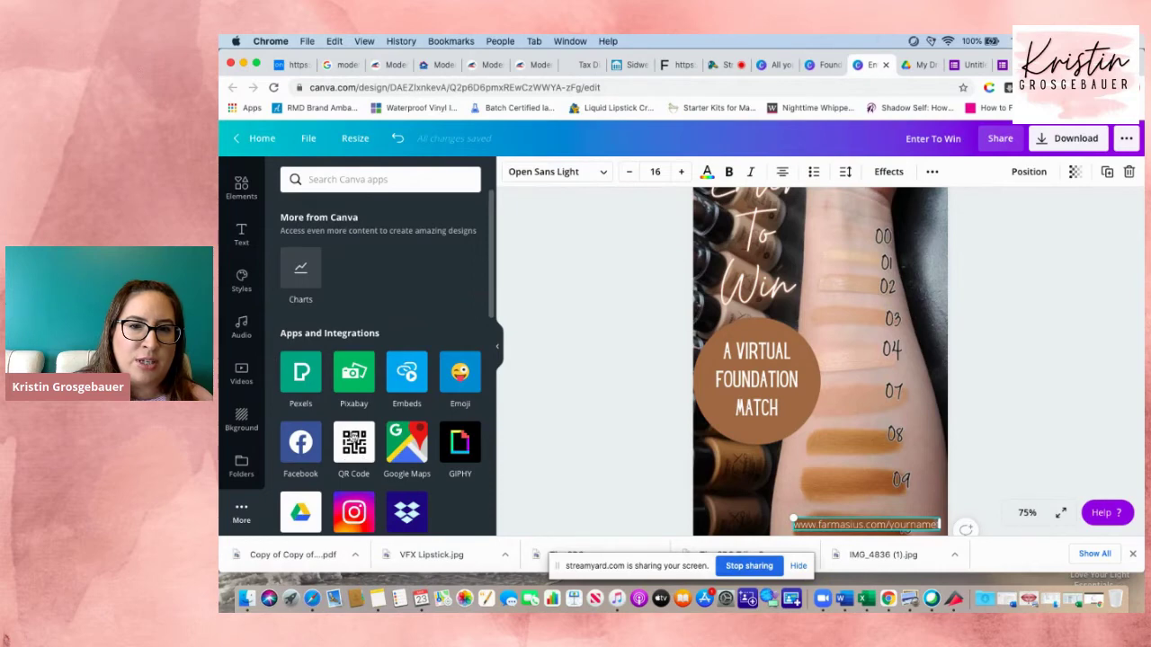
click(354, 439)
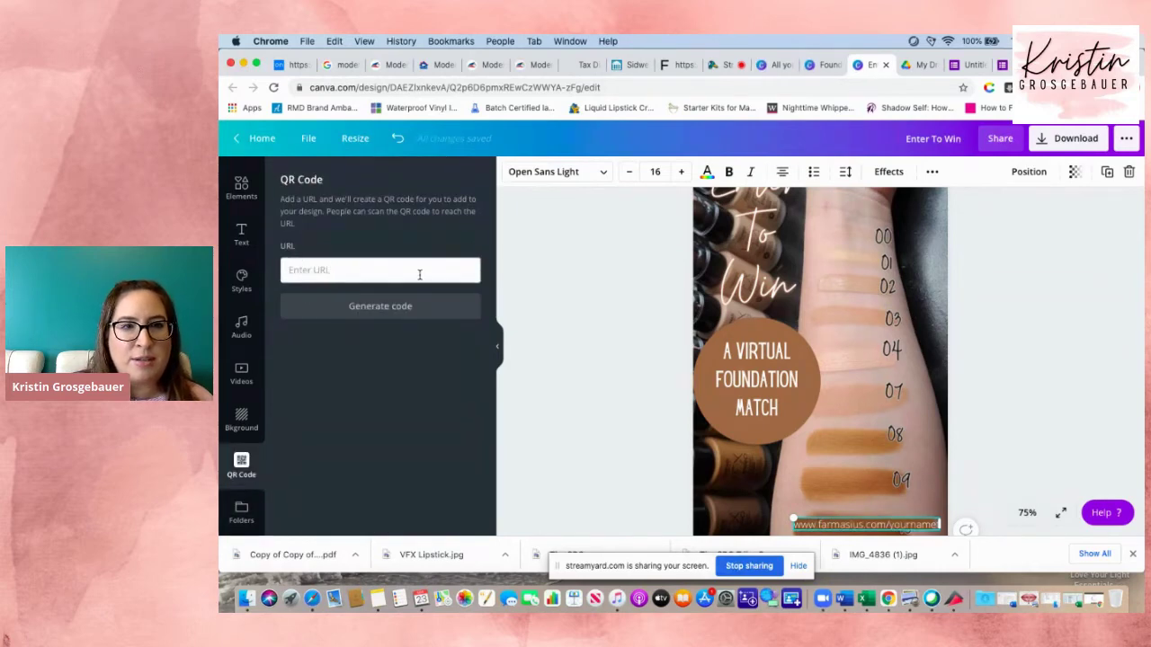
Compare the example entry form with its custom header against the new untitled form, and return to the Canva flyer.
click(1001, 65)
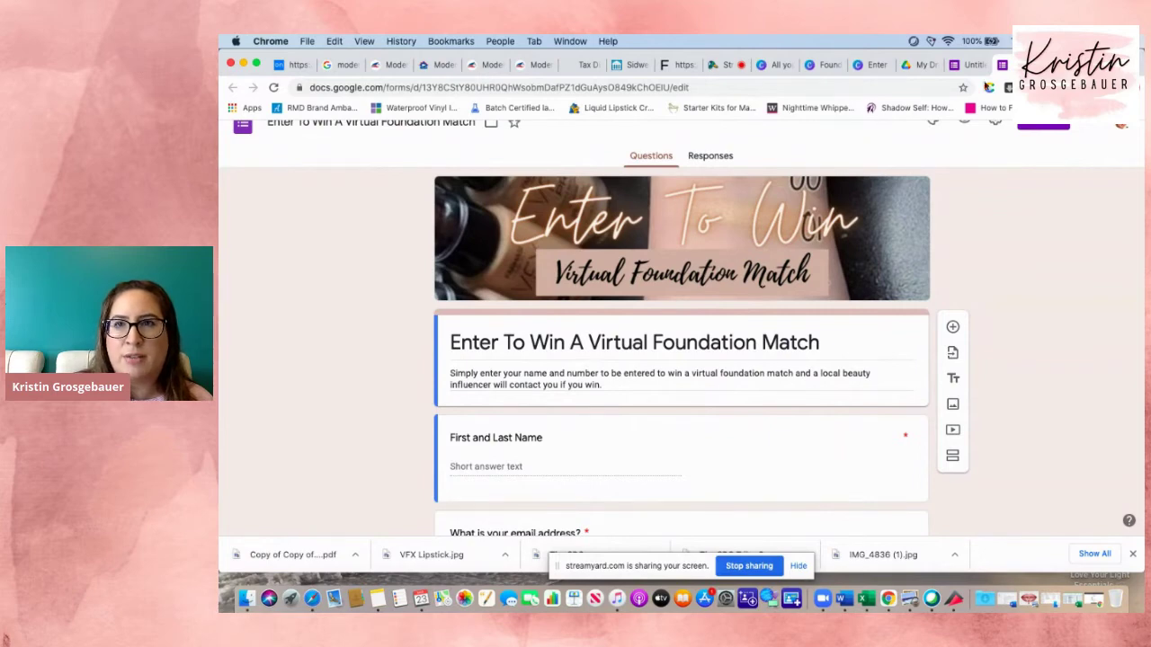
click(971, 65)
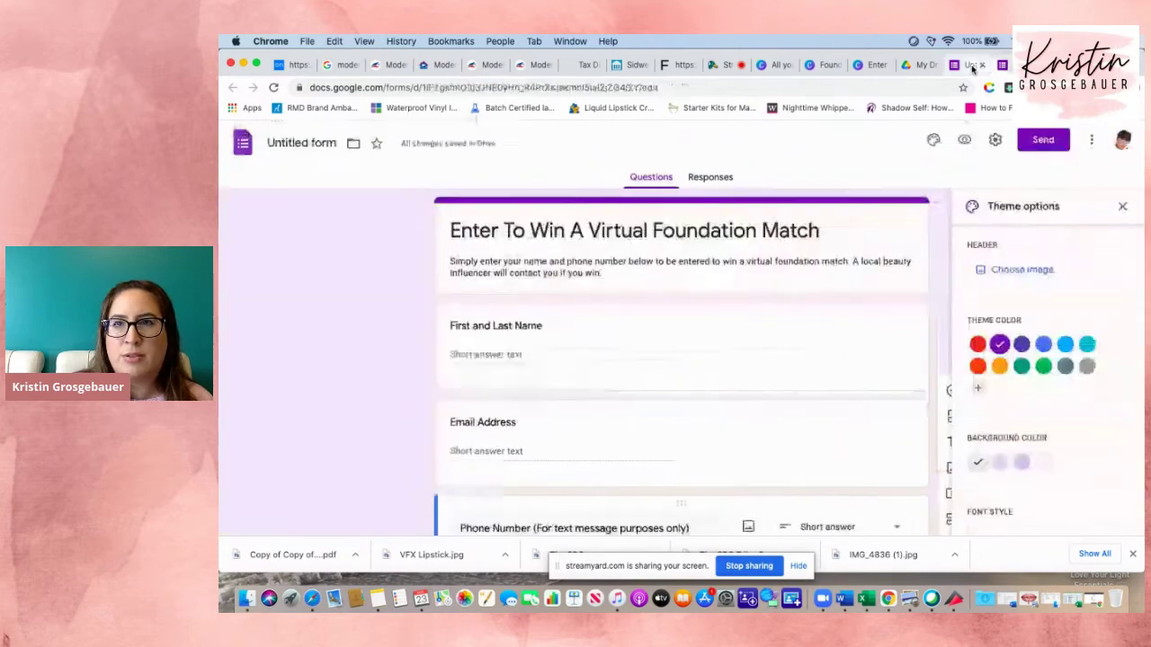
click(870, 67)
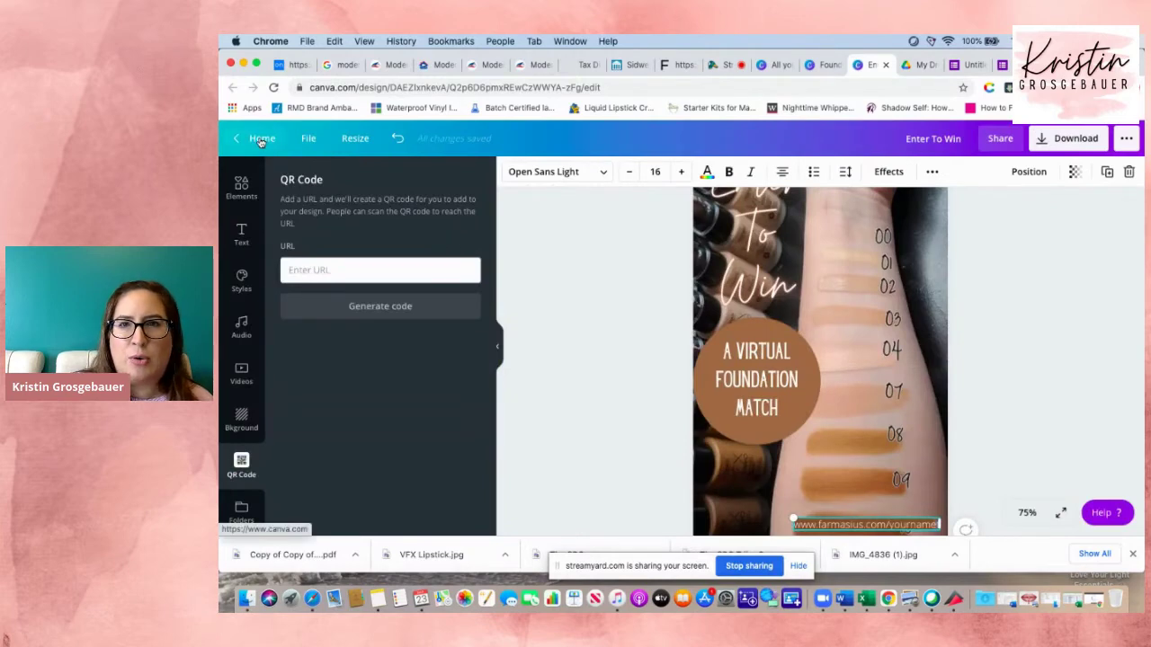
Close the Foundation Match Flyer design and return to the list of all designs to view the existing cover design.
click(824, 66)
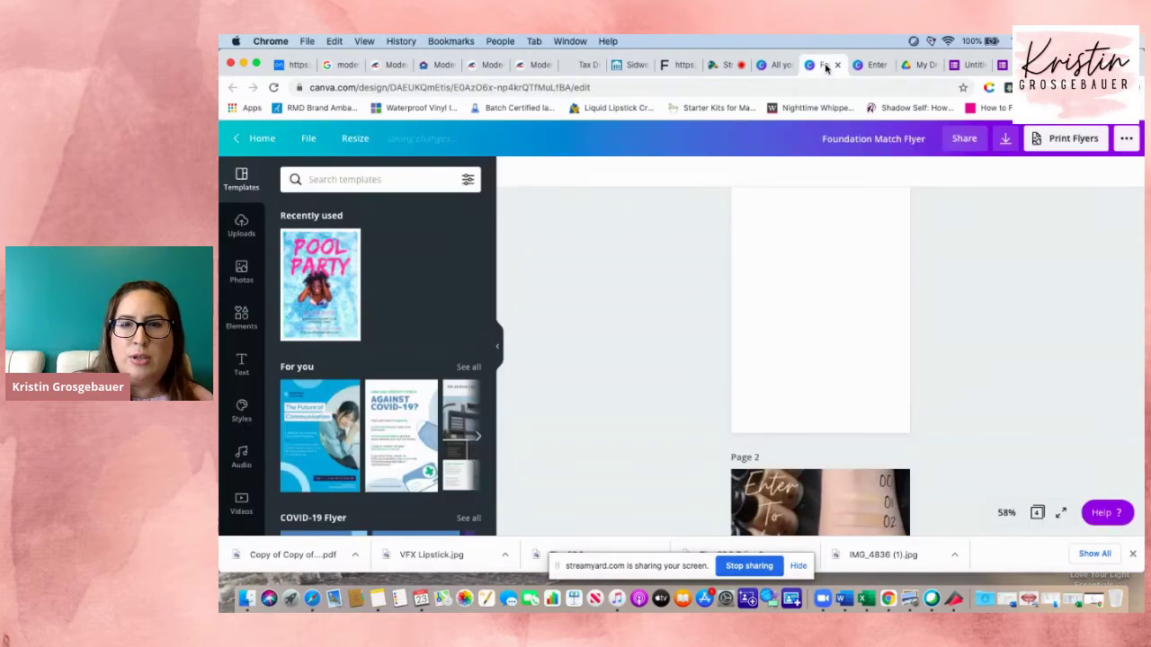
click(838, 66)
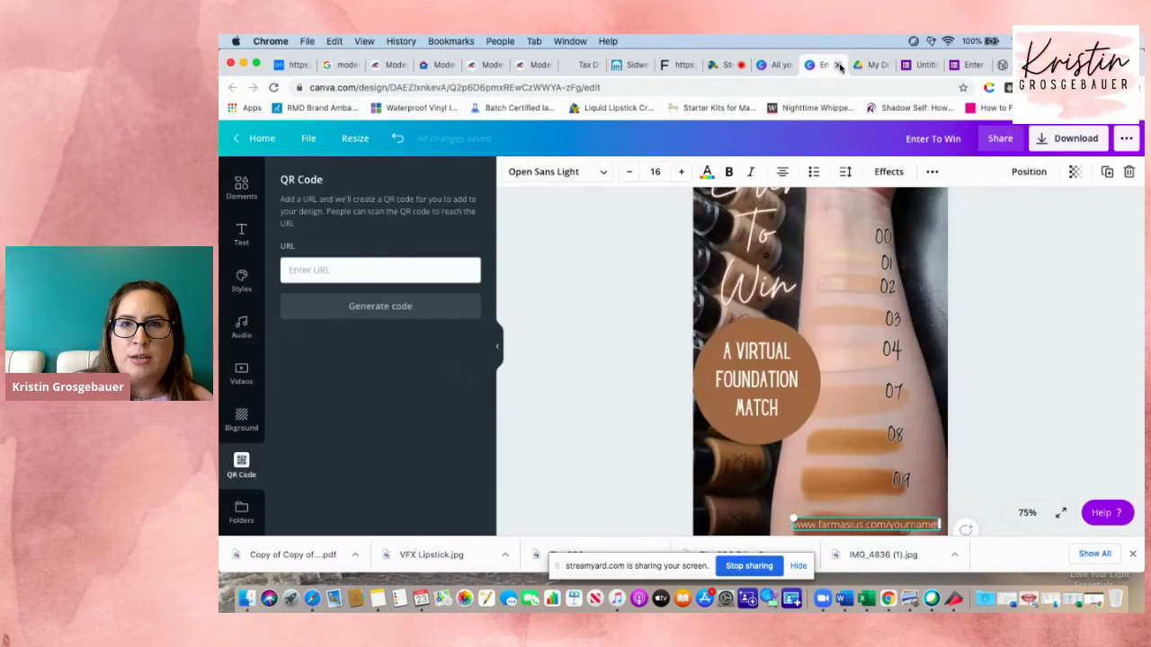
click(778, 64)
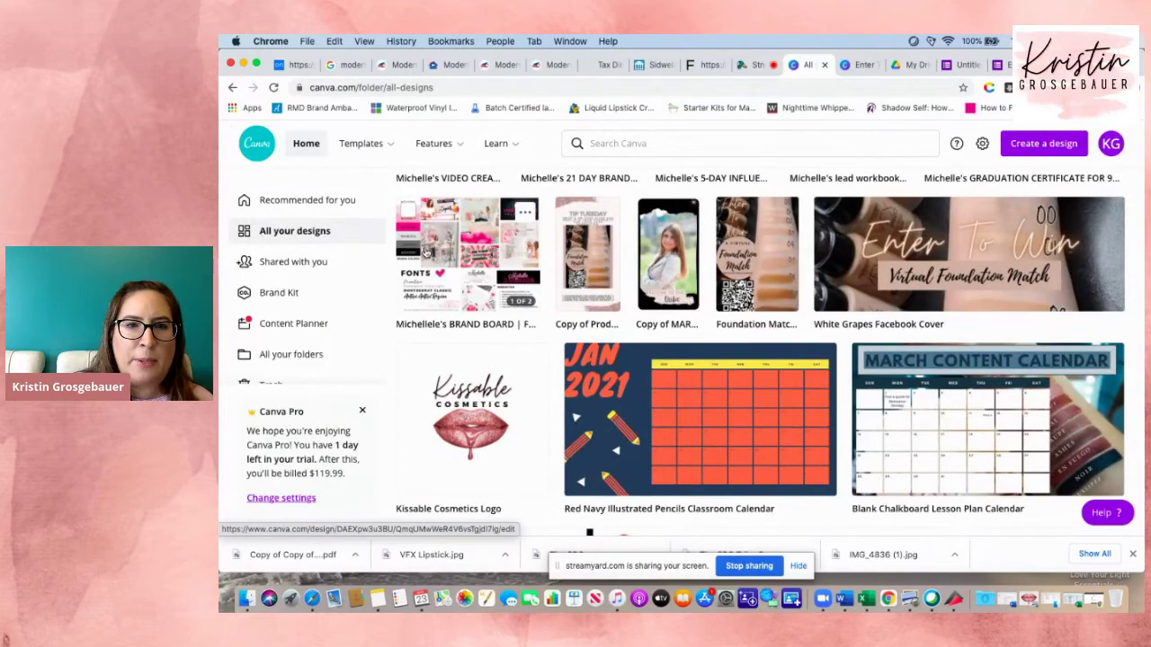
scroll(771, 336, up, 3)
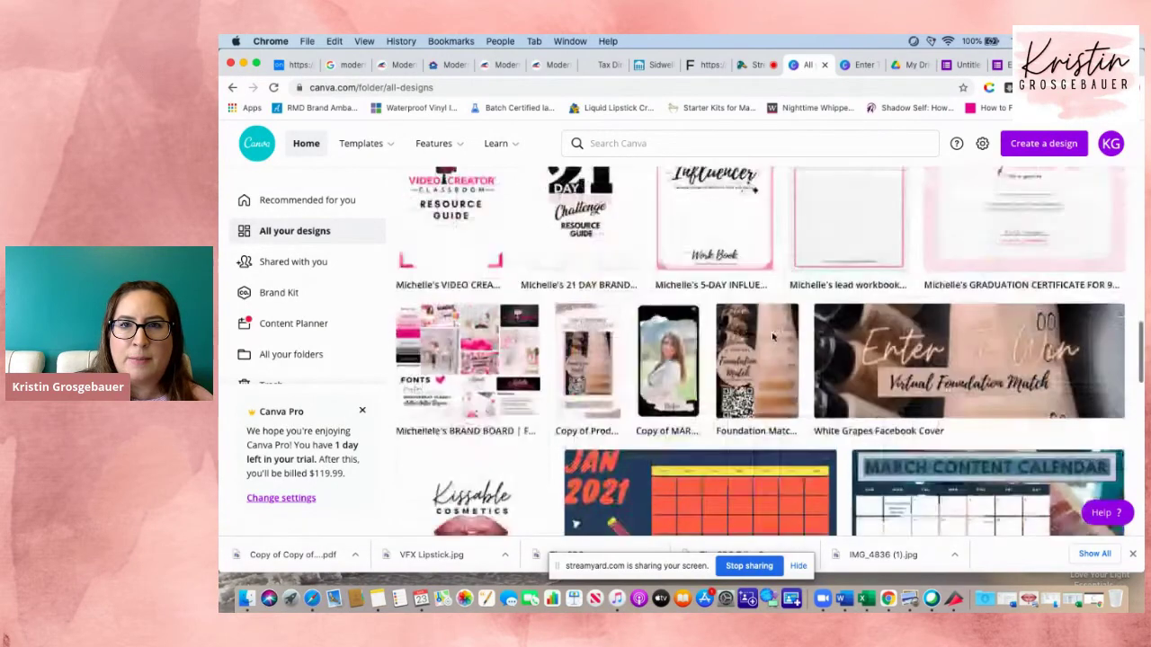
Search the templates for "facebook cover" and look through the designs for a suitable form header layout.
click(664, 145)
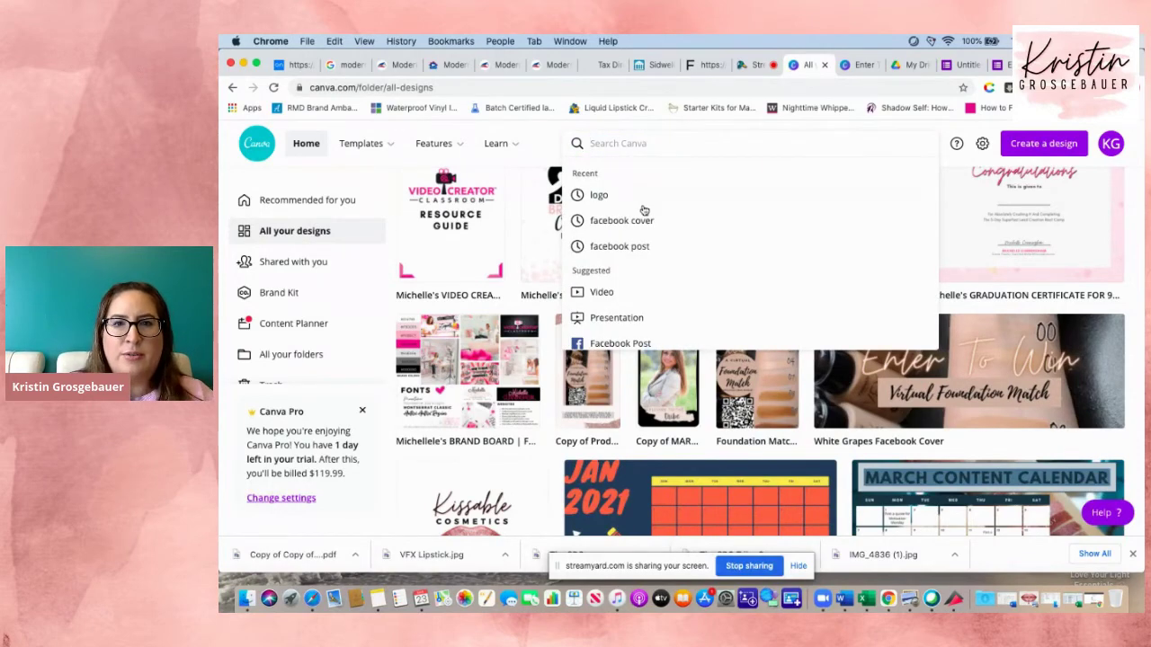
click(615, 222)
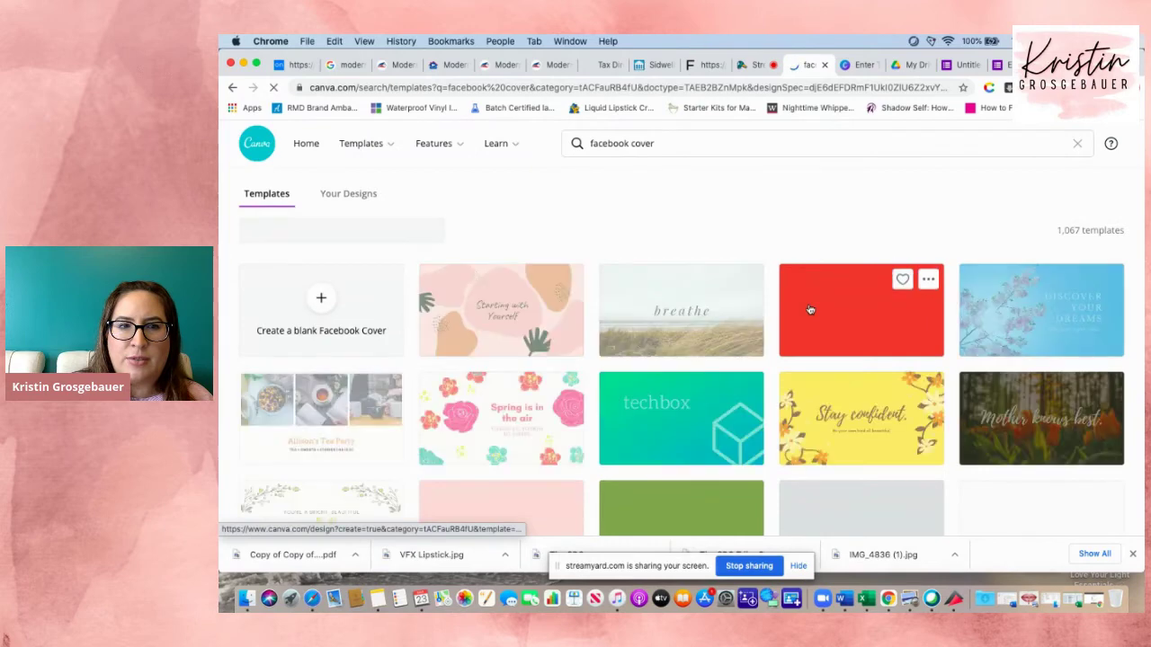
scroll(810, 310, down, 10)
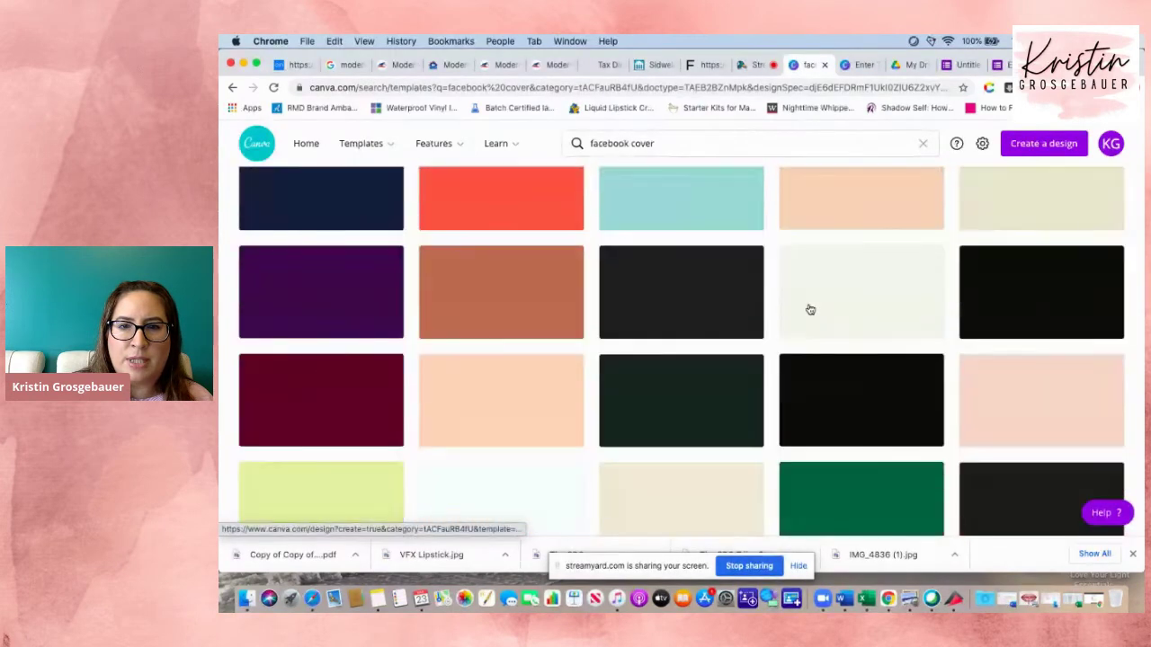
scroll(810, 310, down, 10)
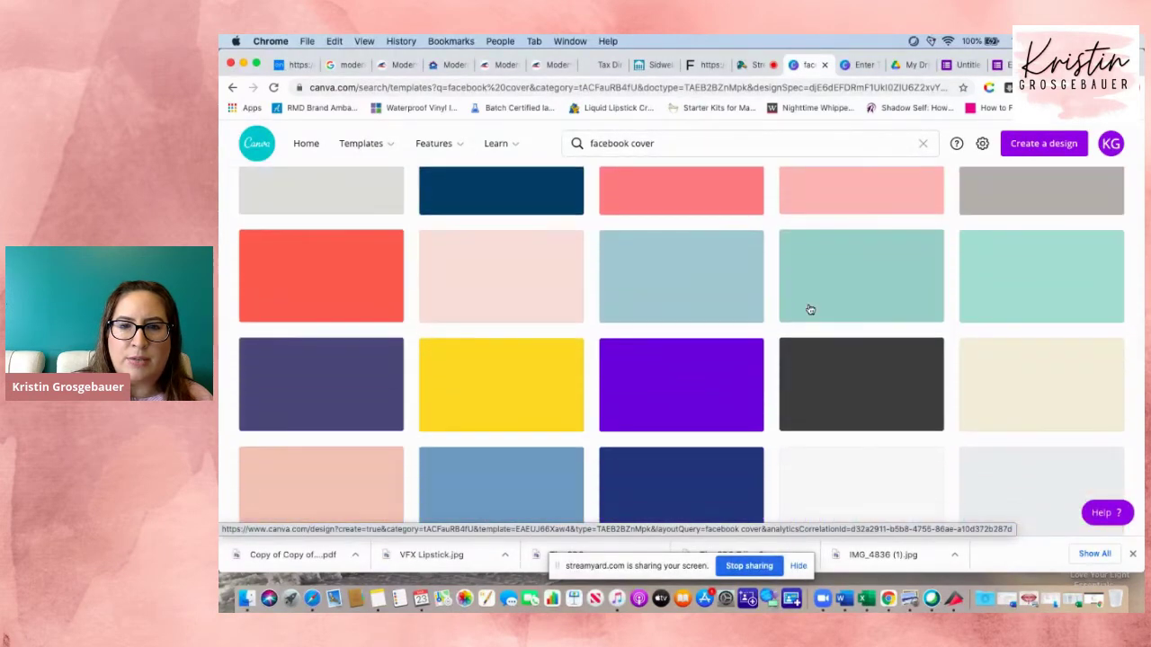
scroll(809, 310, down, 3)
scroll(809, 309, up, 5)
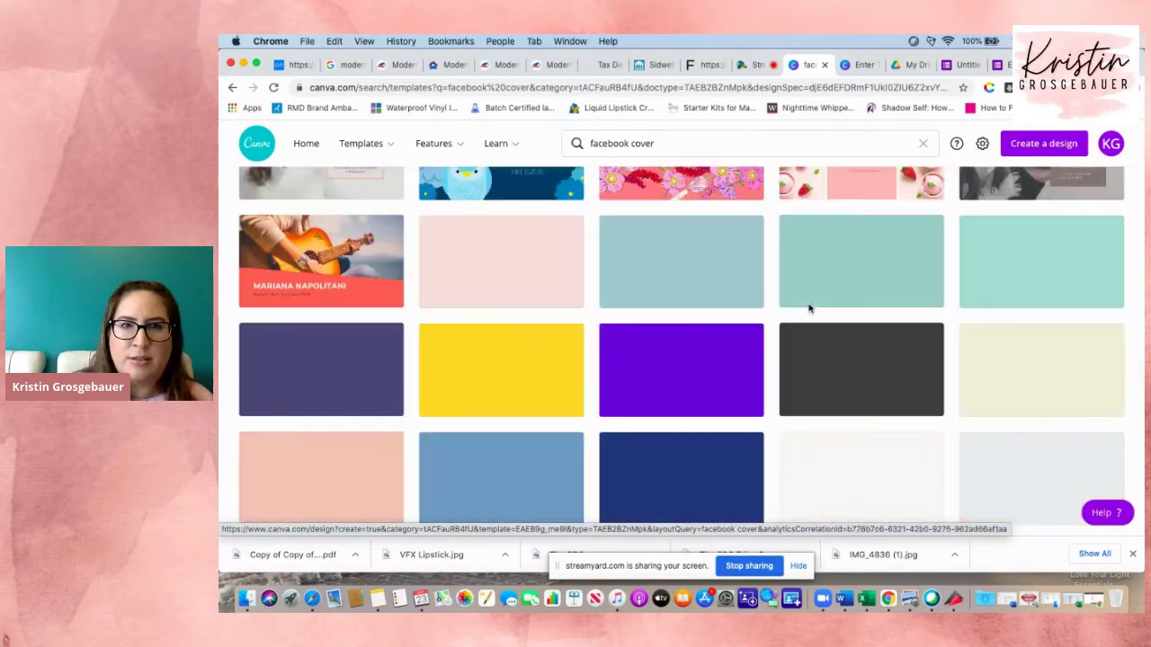
scroll(809, 309, up, 2)
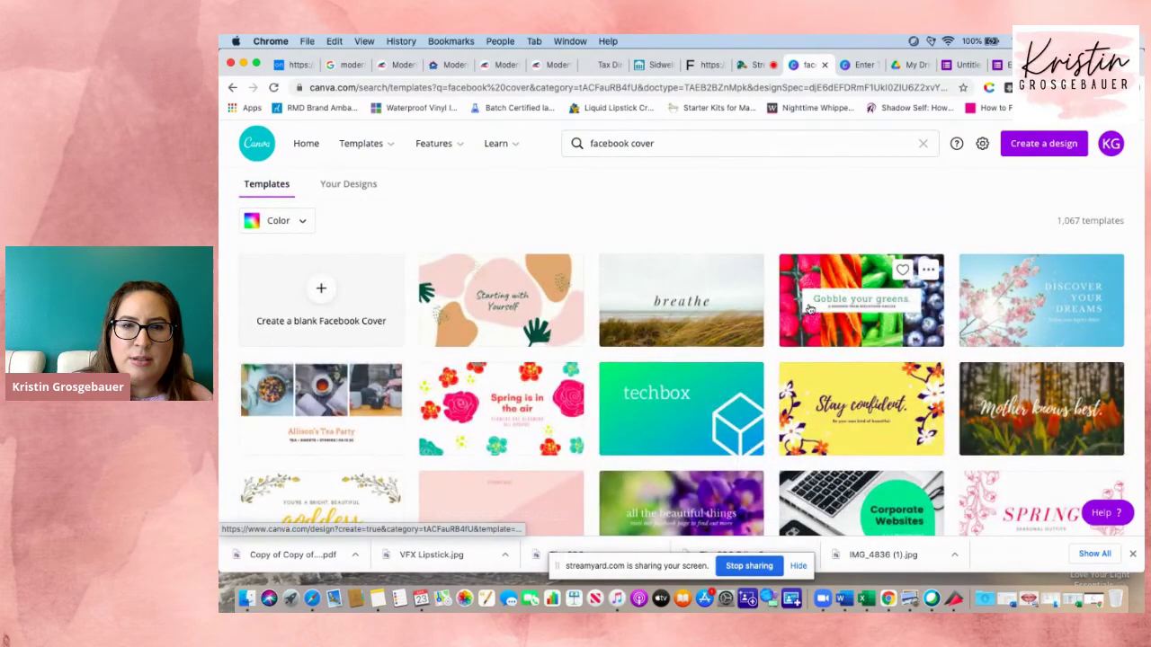
scroll(809, 309, down, 8)
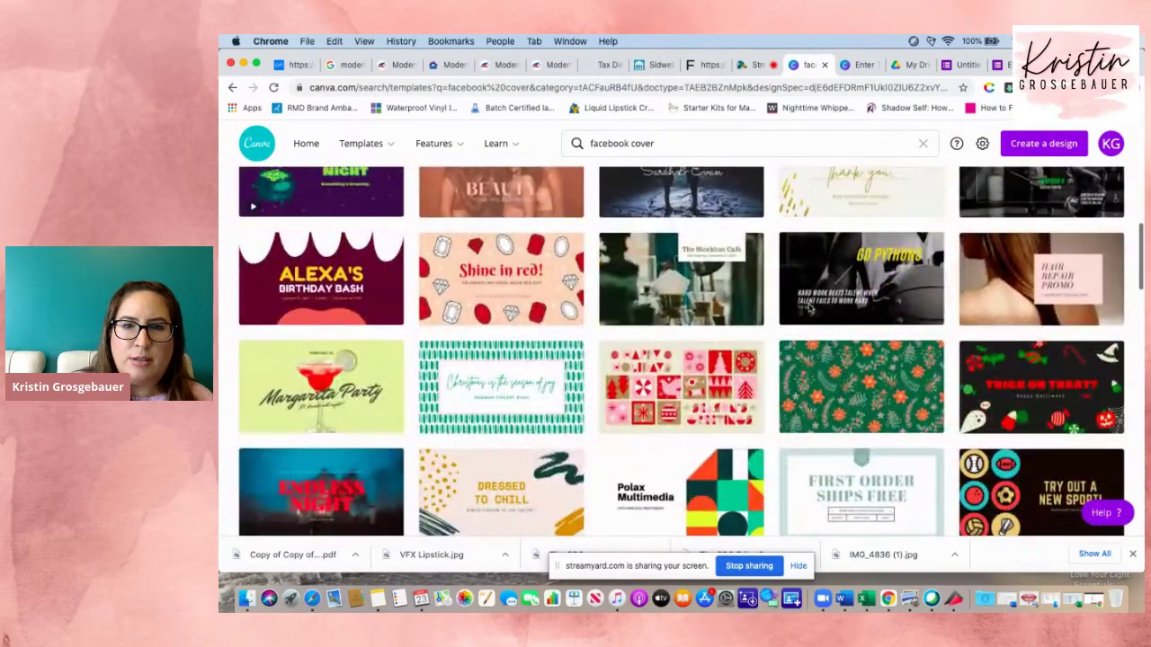
scroll(809, 308, down, 10)
scroll(809, 310, down, 12)
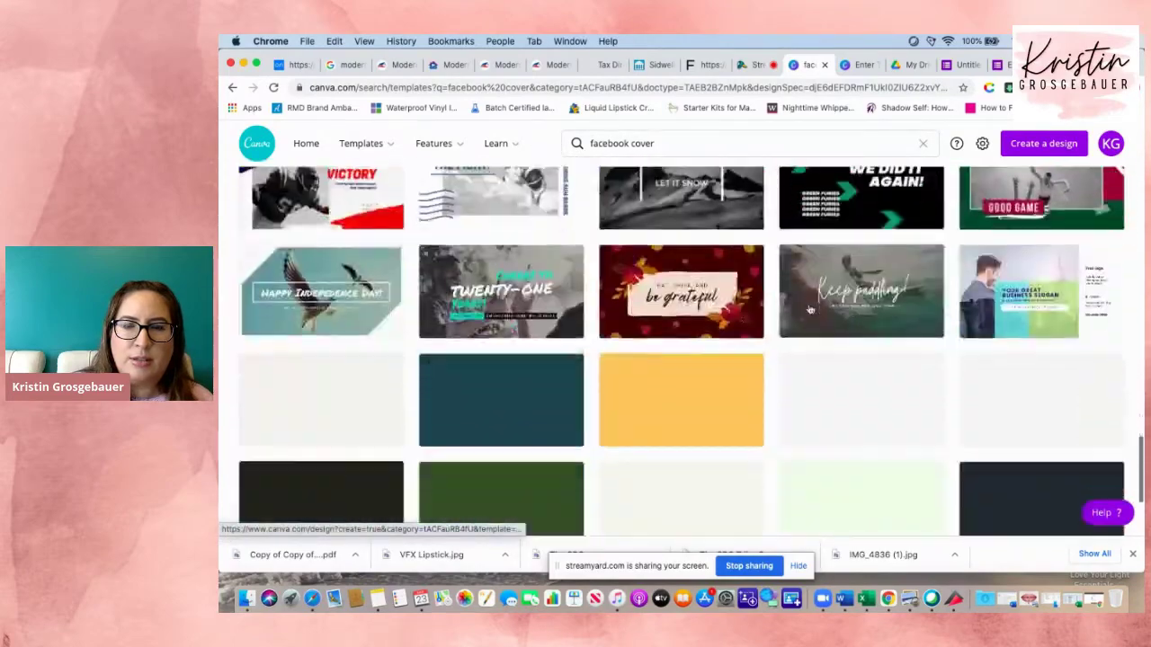
scroll(810, 310, down, 2)
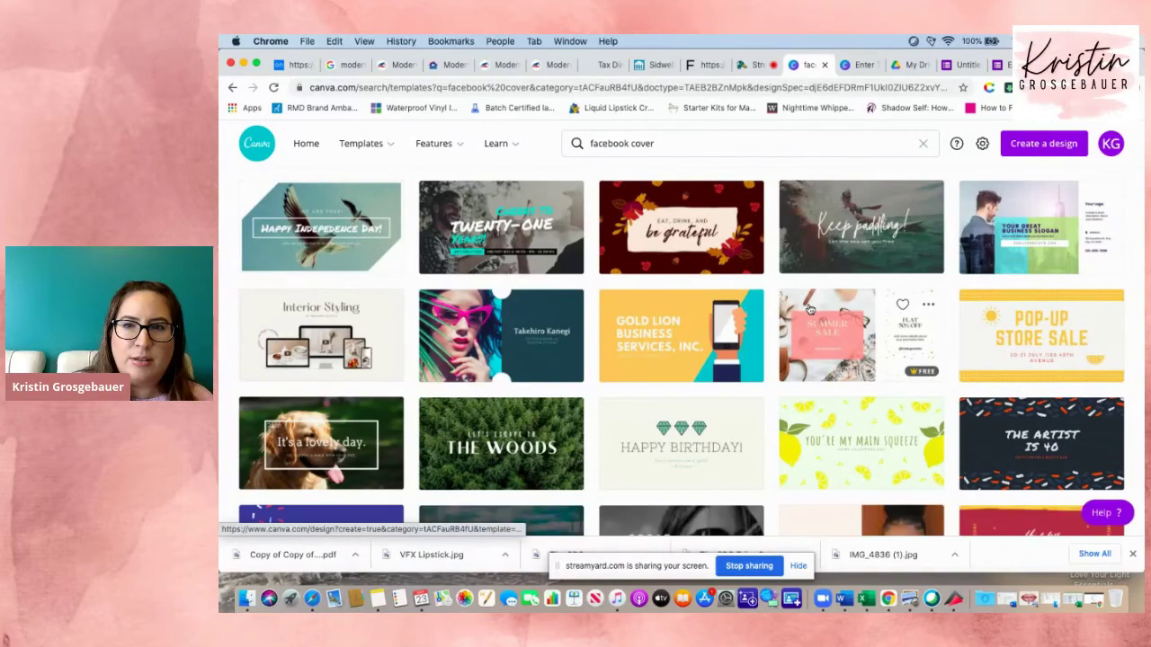
scroll(809, 310, down, 10)
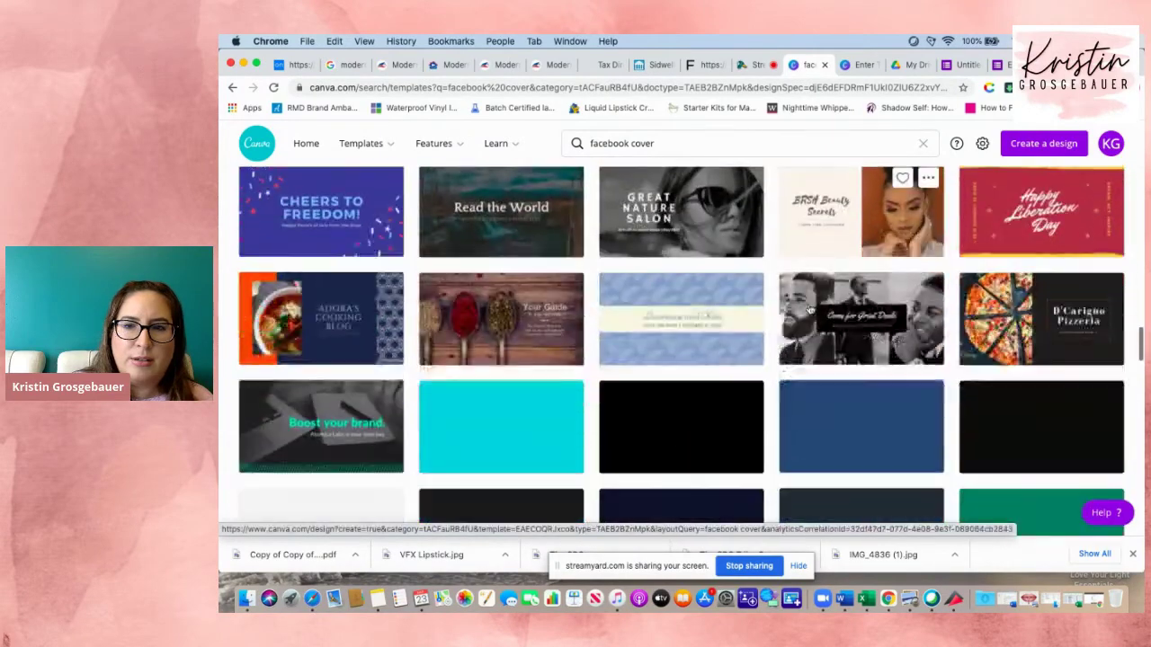
scroll(810, 309, up, 10)
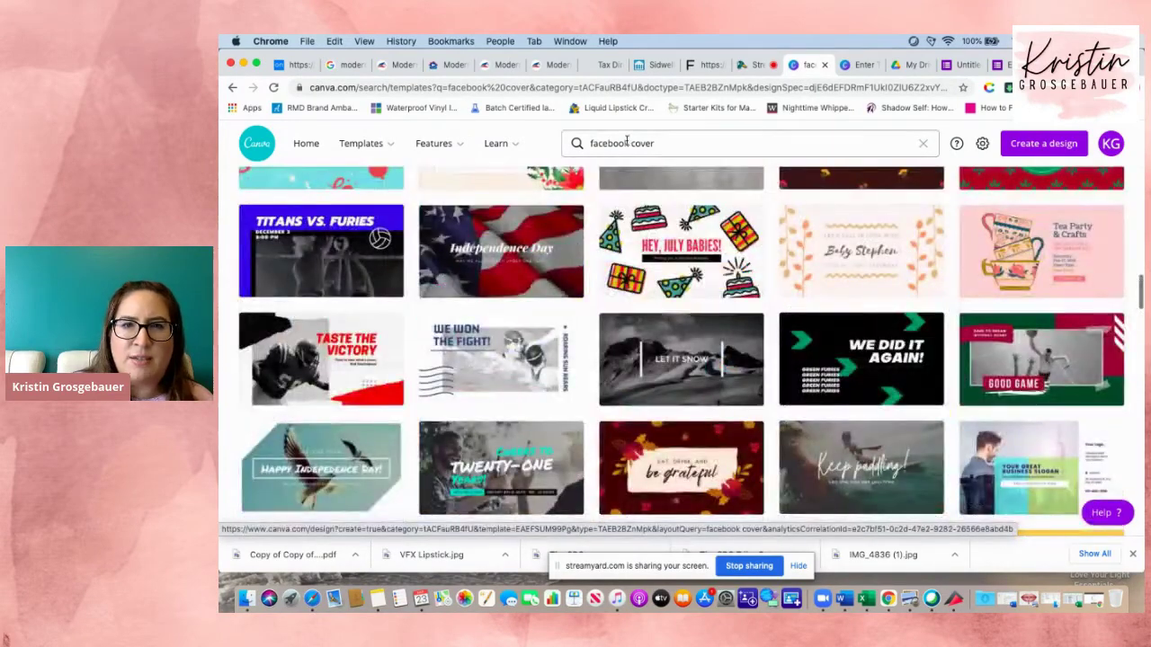
Search for Facebook Event Cover templates, look through them, and create a blank Facebook Event Cover design.
text(event)
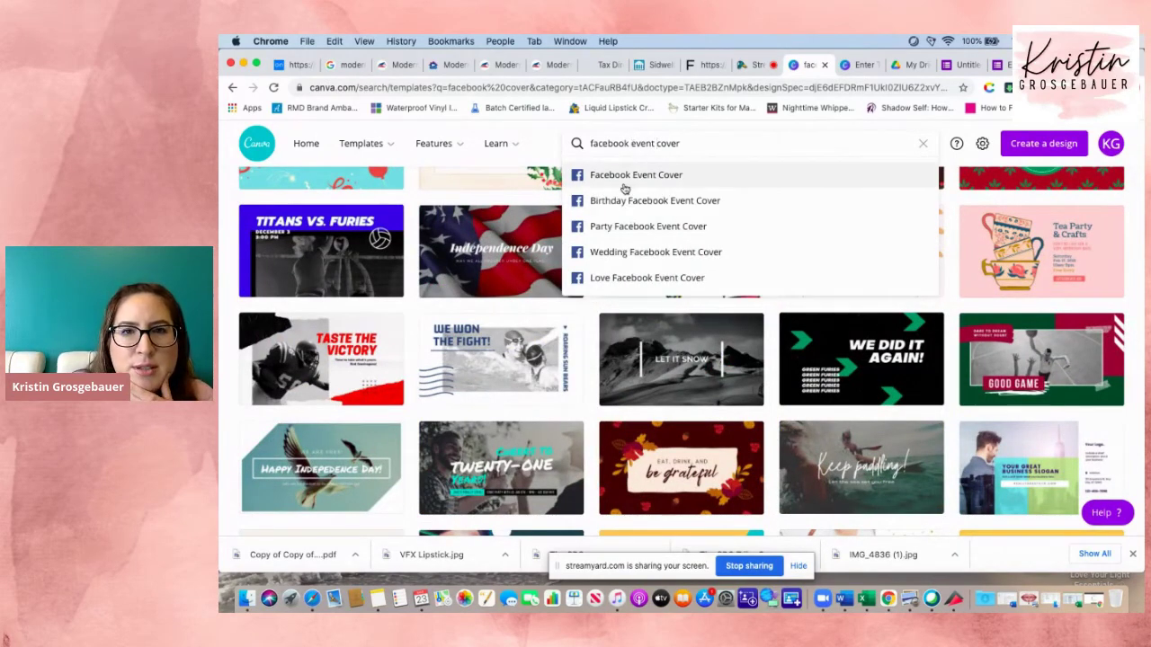
click(624, 180)
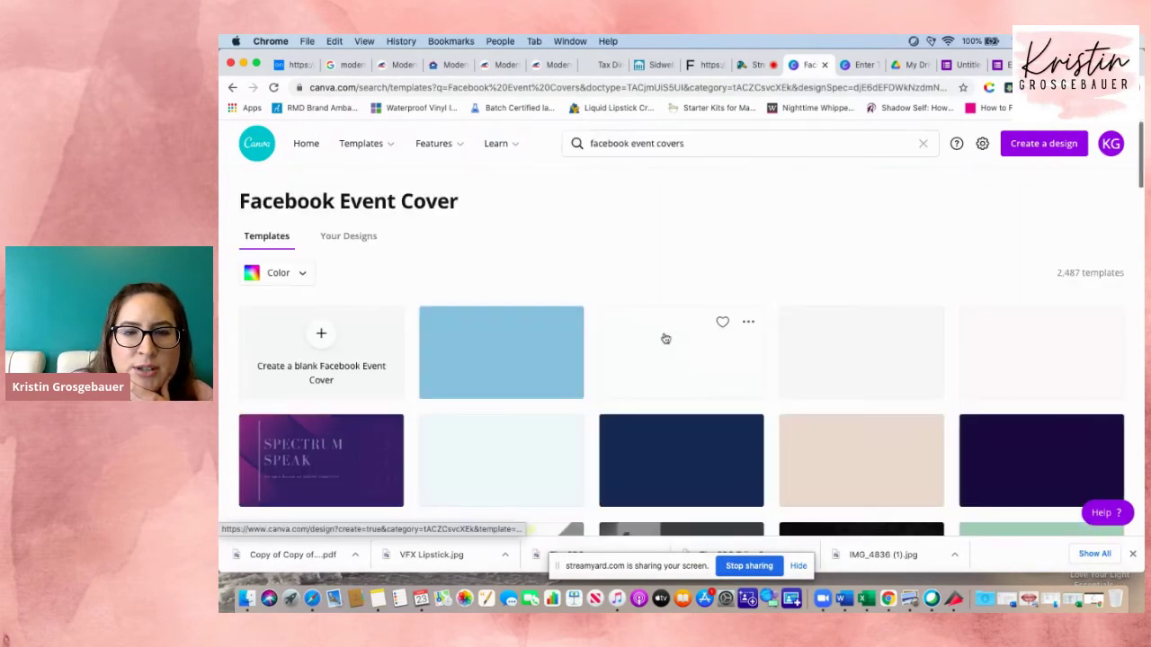
scroll(665, 338, down, 15)
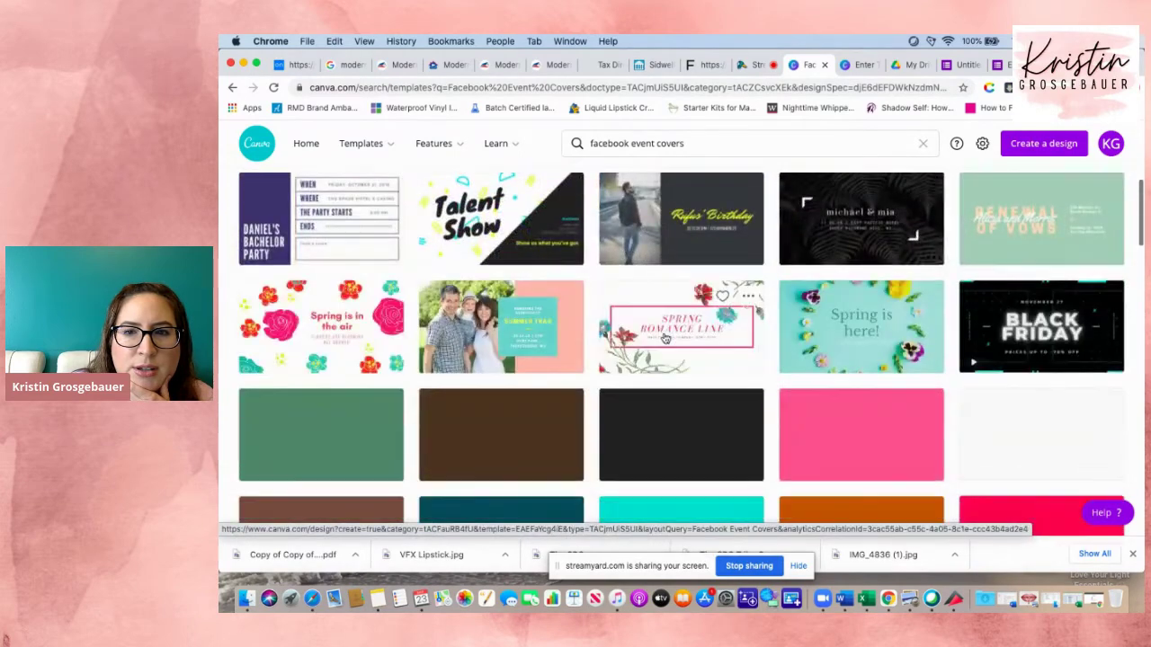
scroll(666, 338, down, 7)
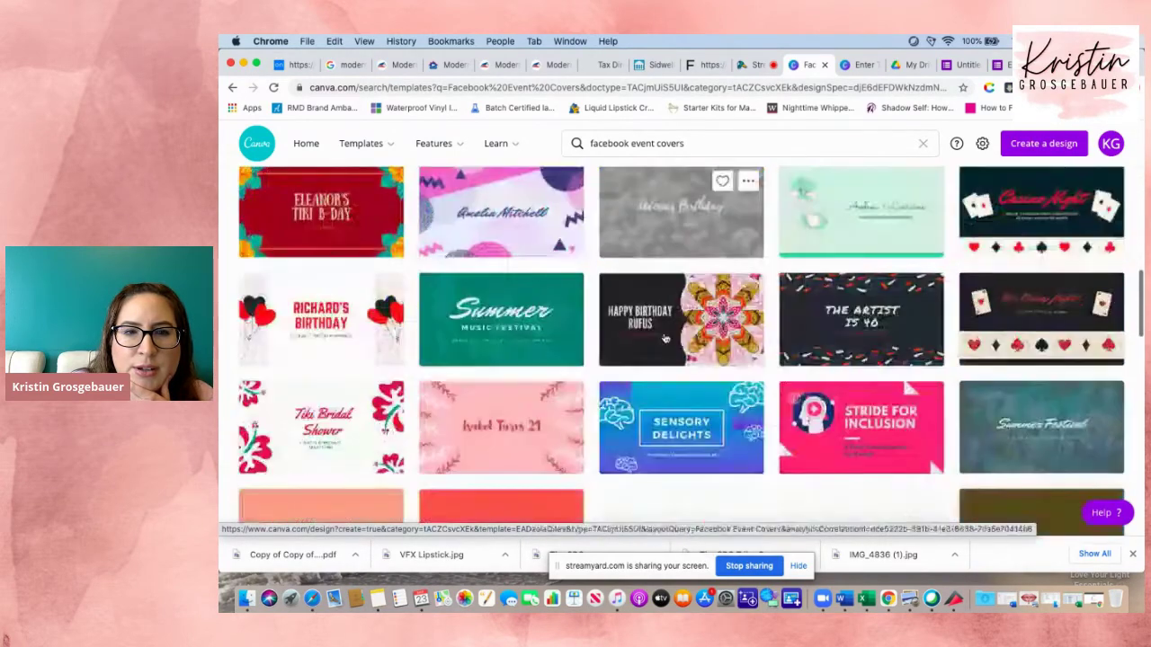
scroll(666, 338, down, 10)
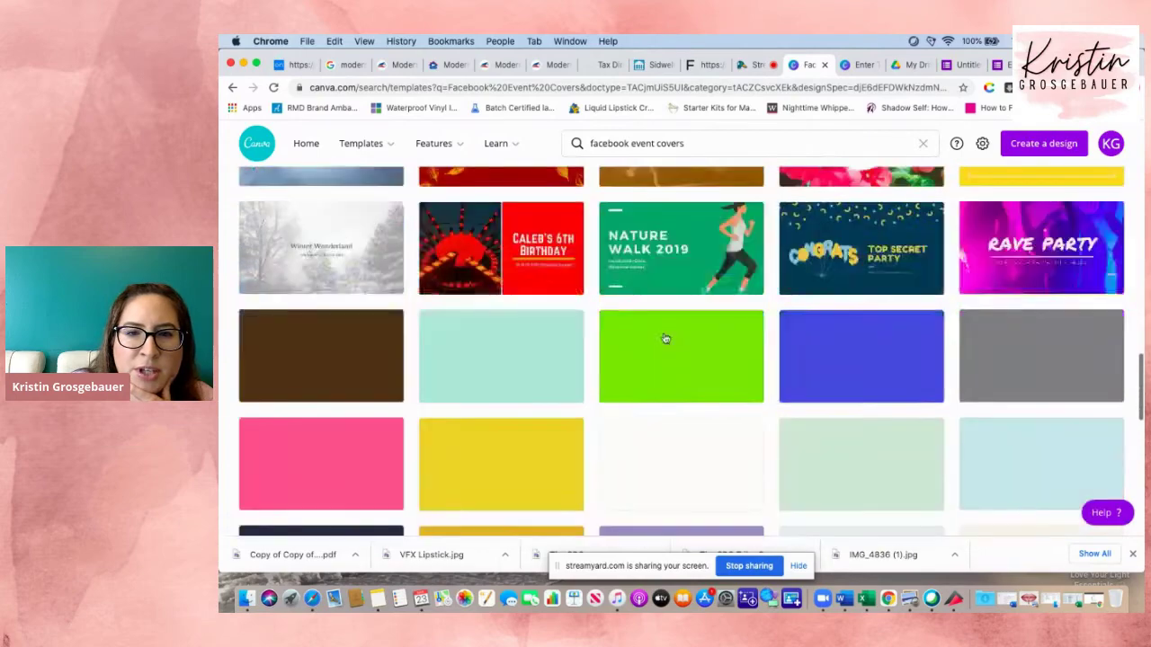
scroll(665, 338, up, 10)
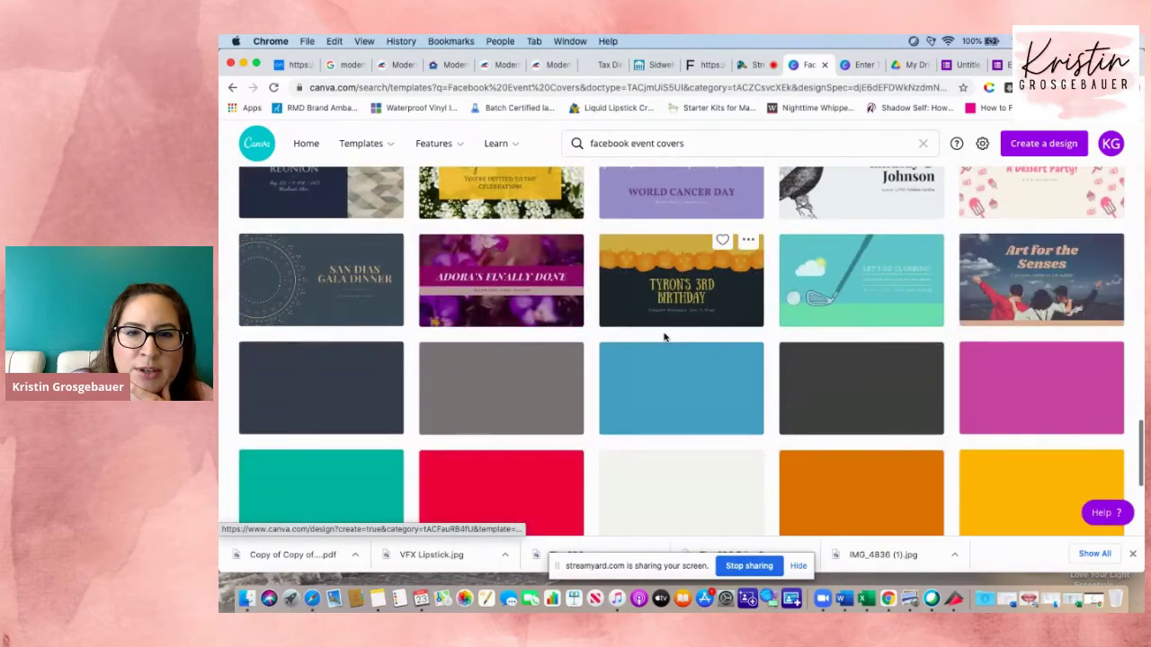
scroll(665, 338, up, 10)
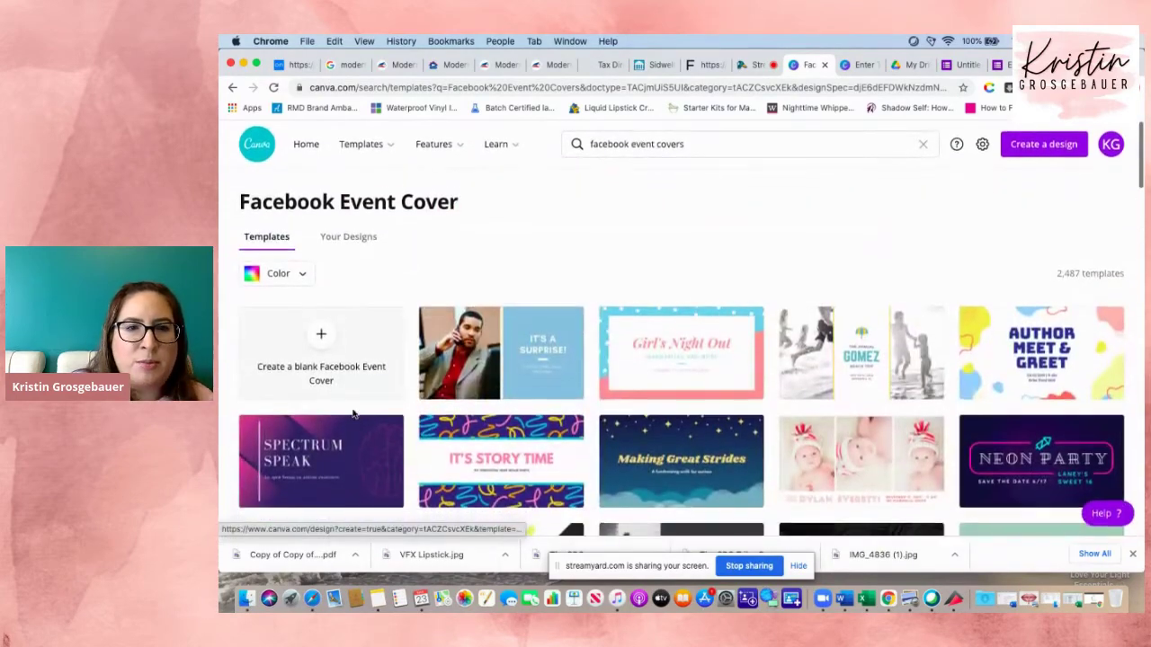
click(329, 360)
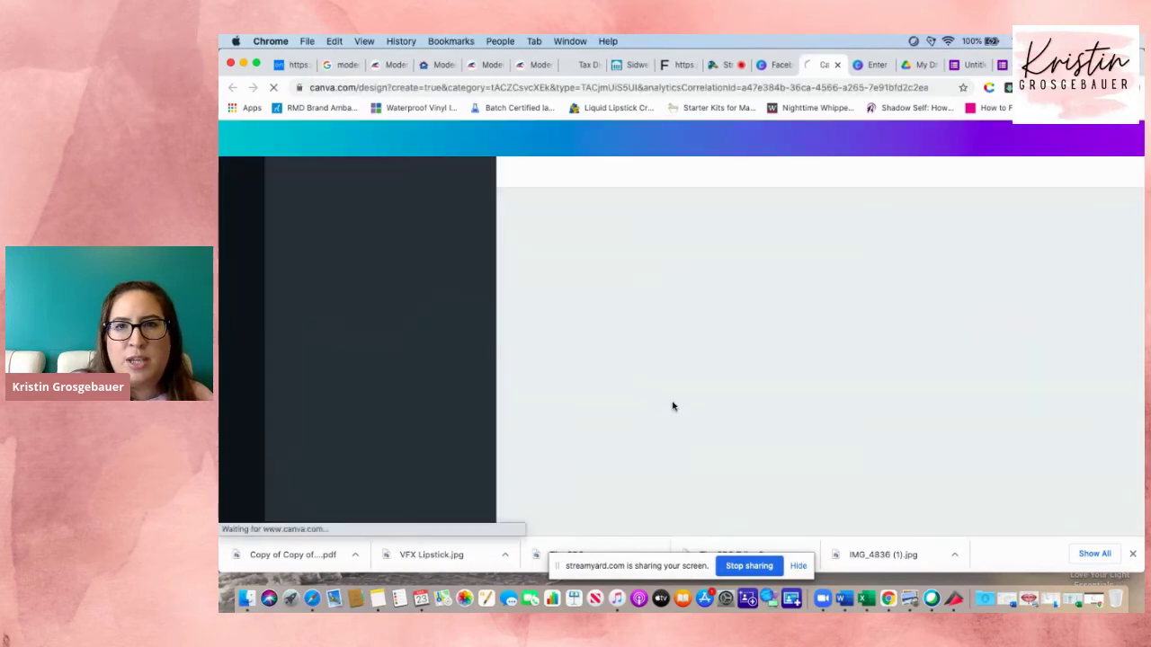
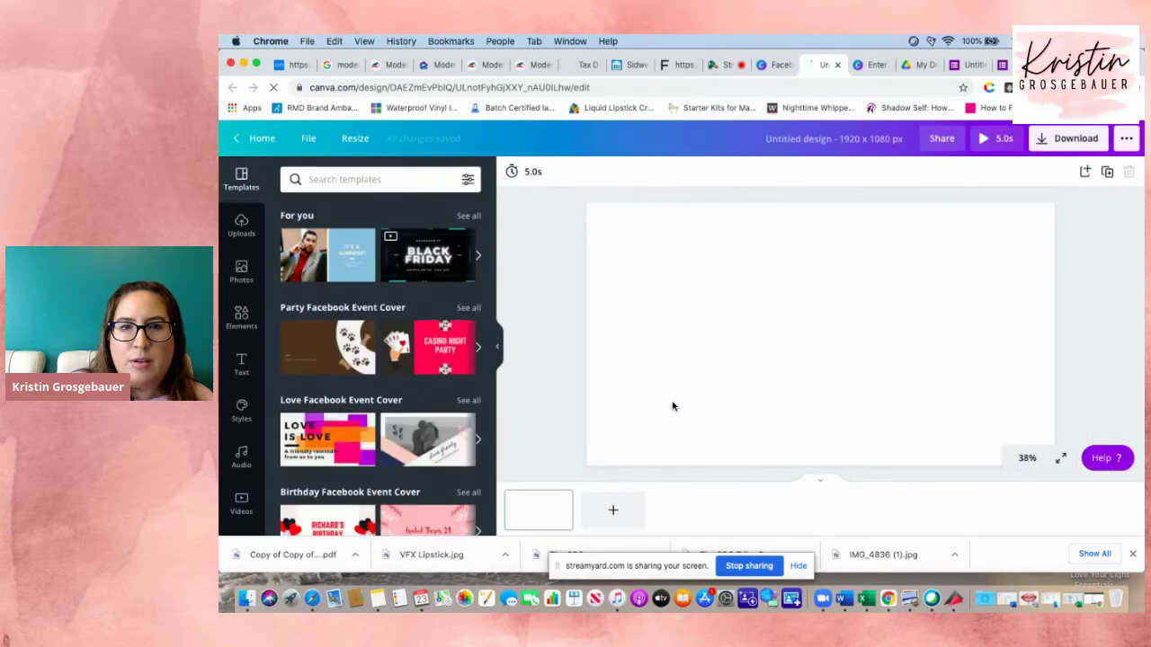
Add the uploaded foundation swatch photo of the arm and bottles to the blank cover and set it as the background.
click(241, 224)
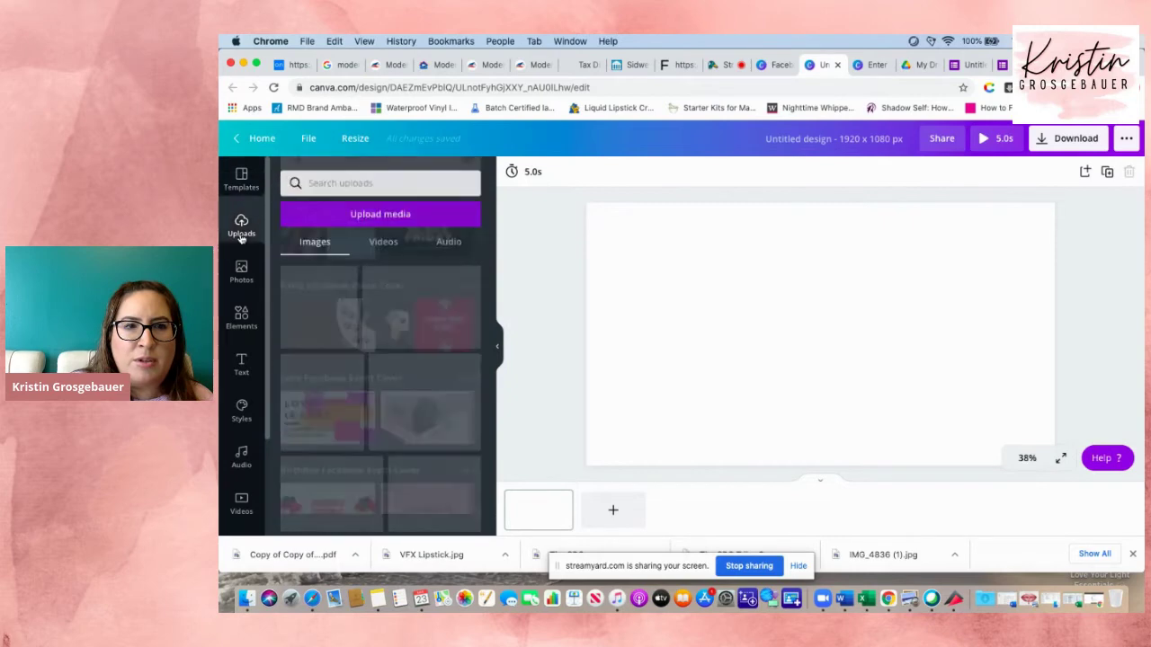
scroll(419, 330, down, 5)
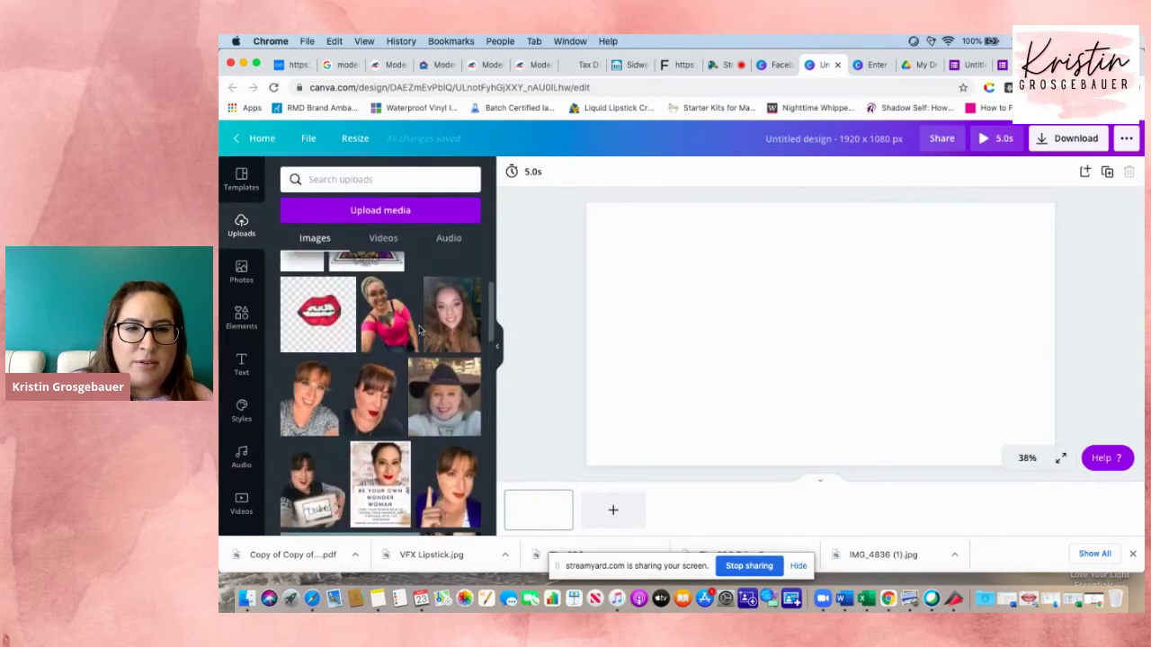
scroll(419, 330, down, 10)
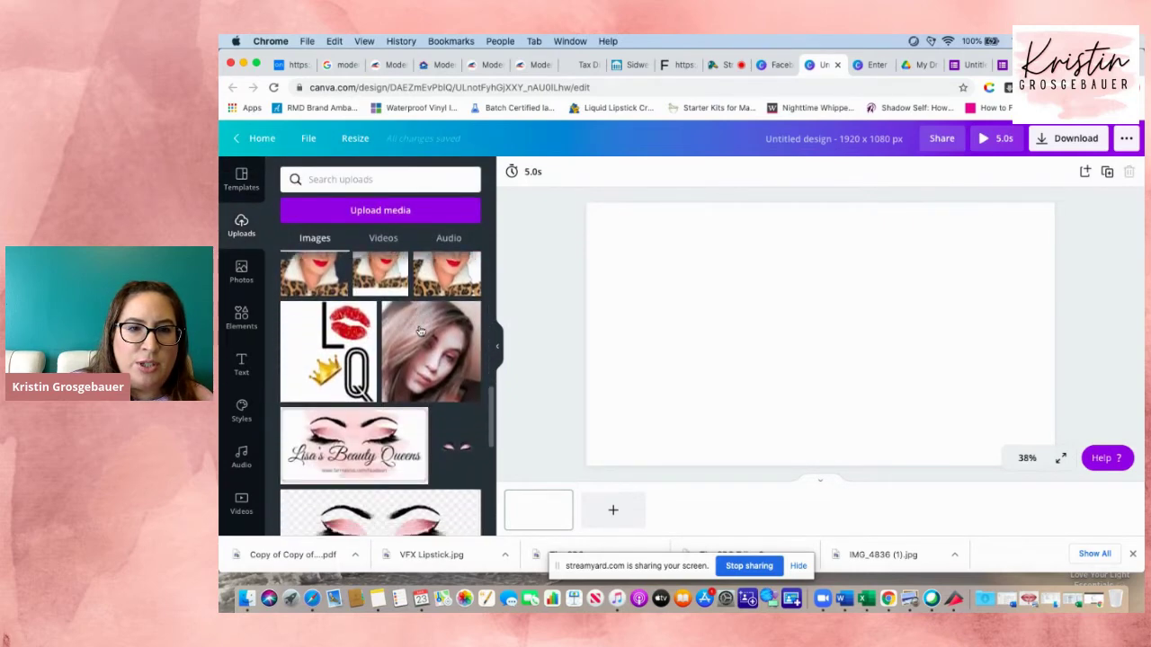
scroll(420, 332, down, 8)
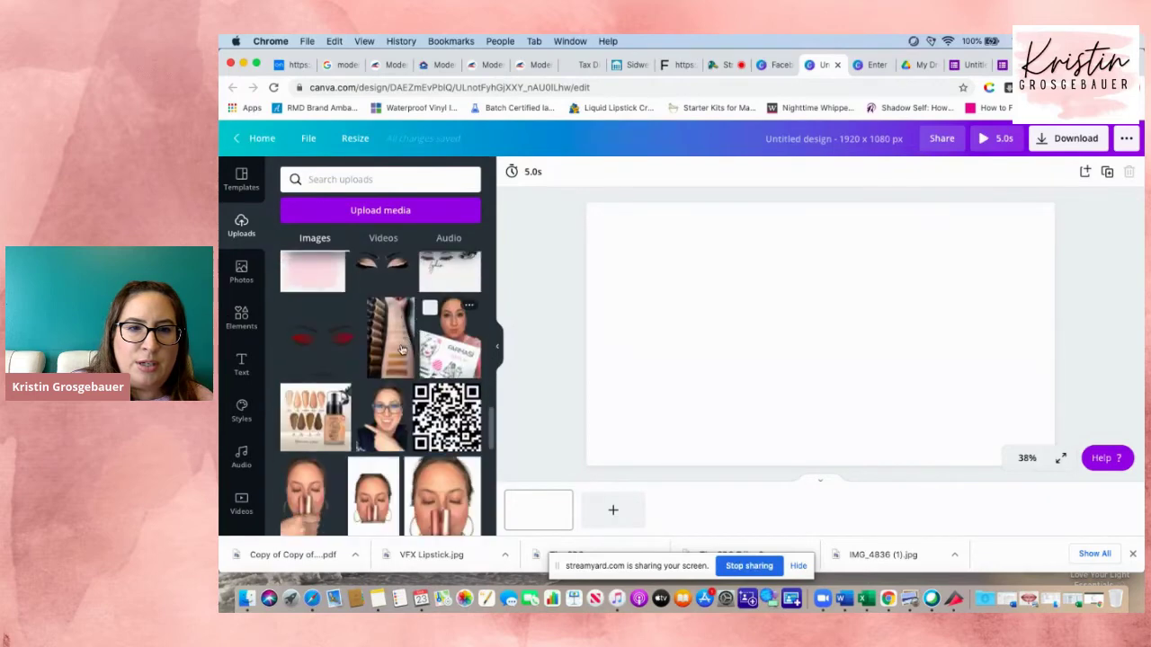
click(401, 349)
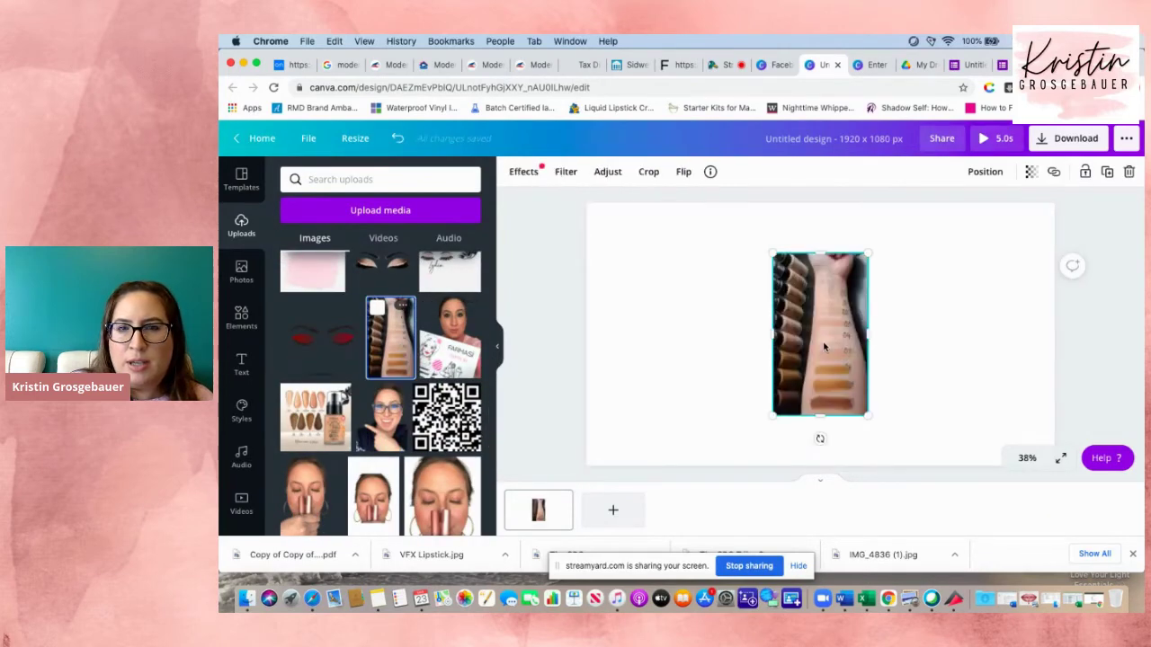
right_click(823, 347)
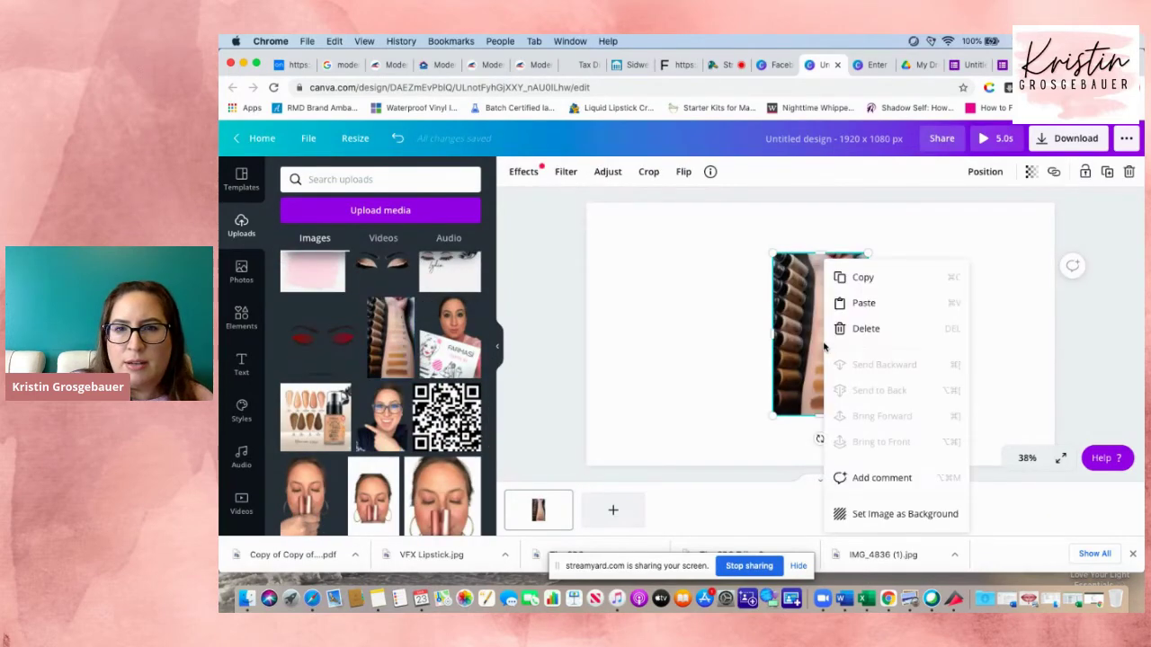
click(863, 516)
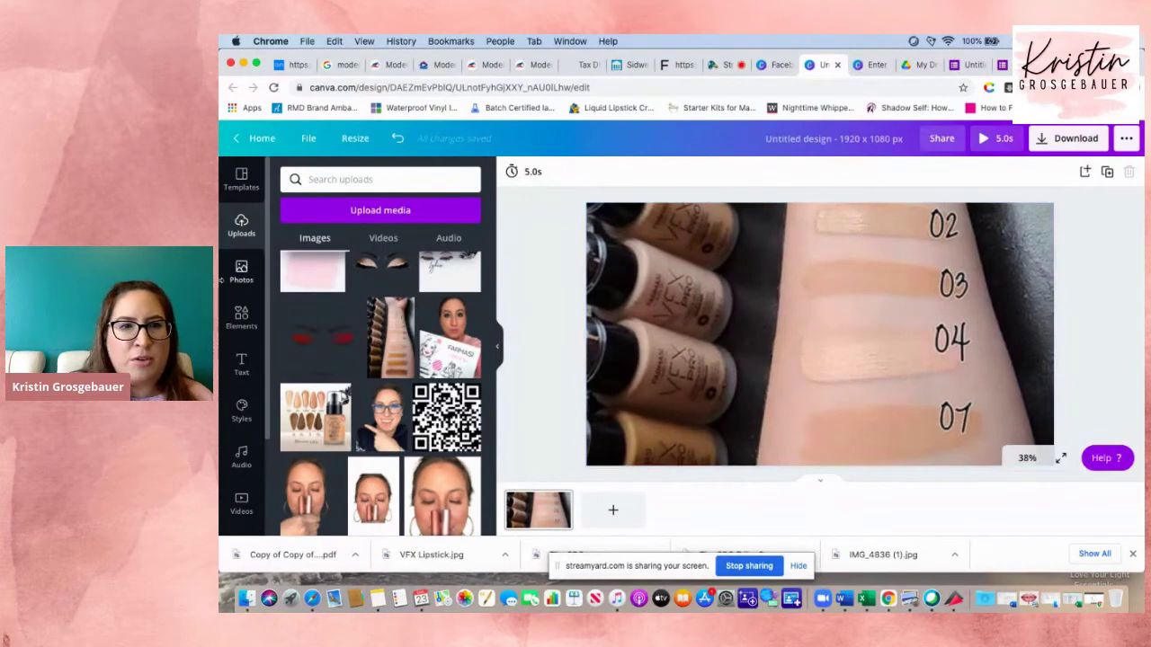
Add the neon "Sparkle" text style to the cover and replace its wording with "Enter To Win".
click(241, 364)
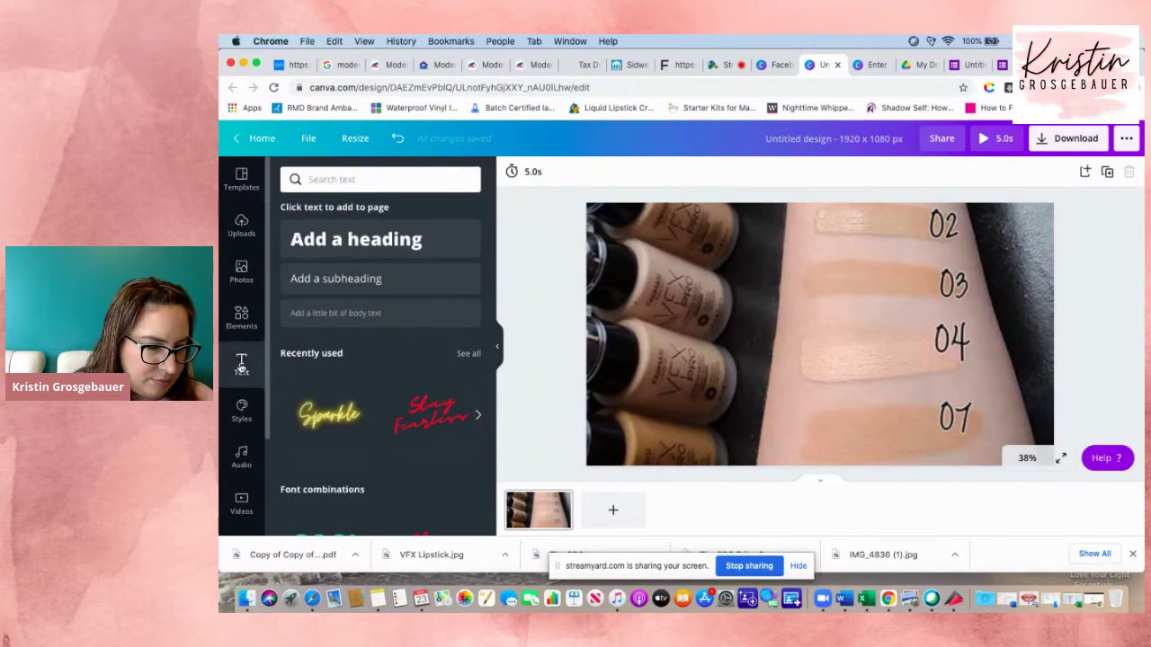
click(341, 413)
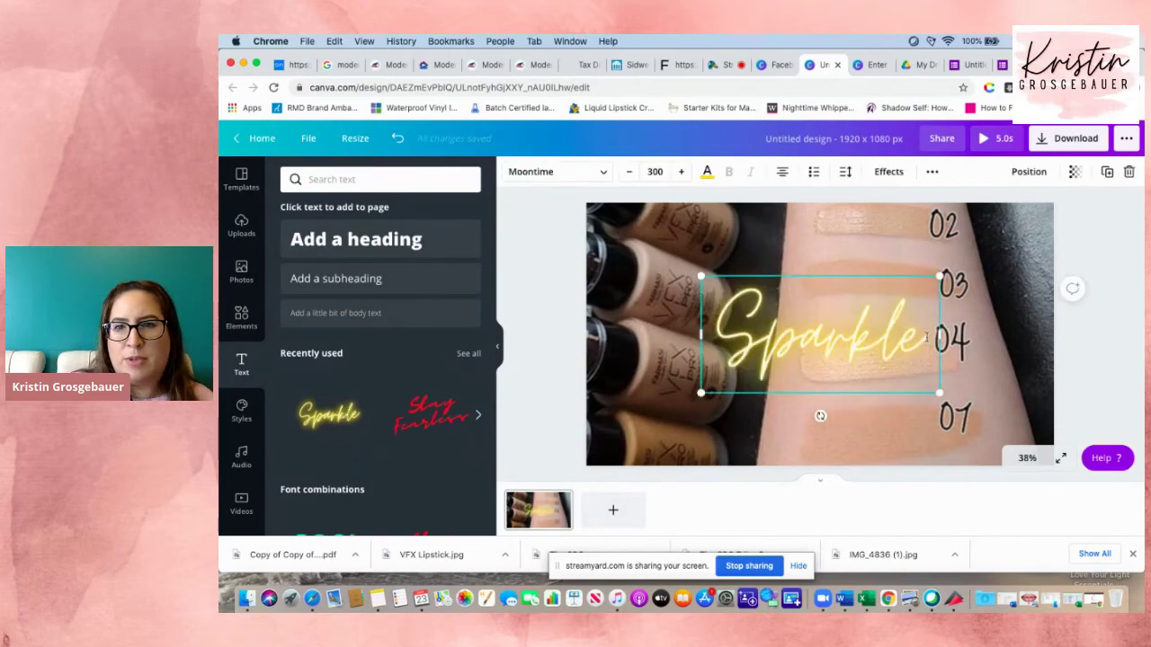
key(BackSpace)
key(BackSpace)
key(BackSpace)
key(BackSpace)
key(BackSpace)
key(BackSpace)
key(BackSpace)
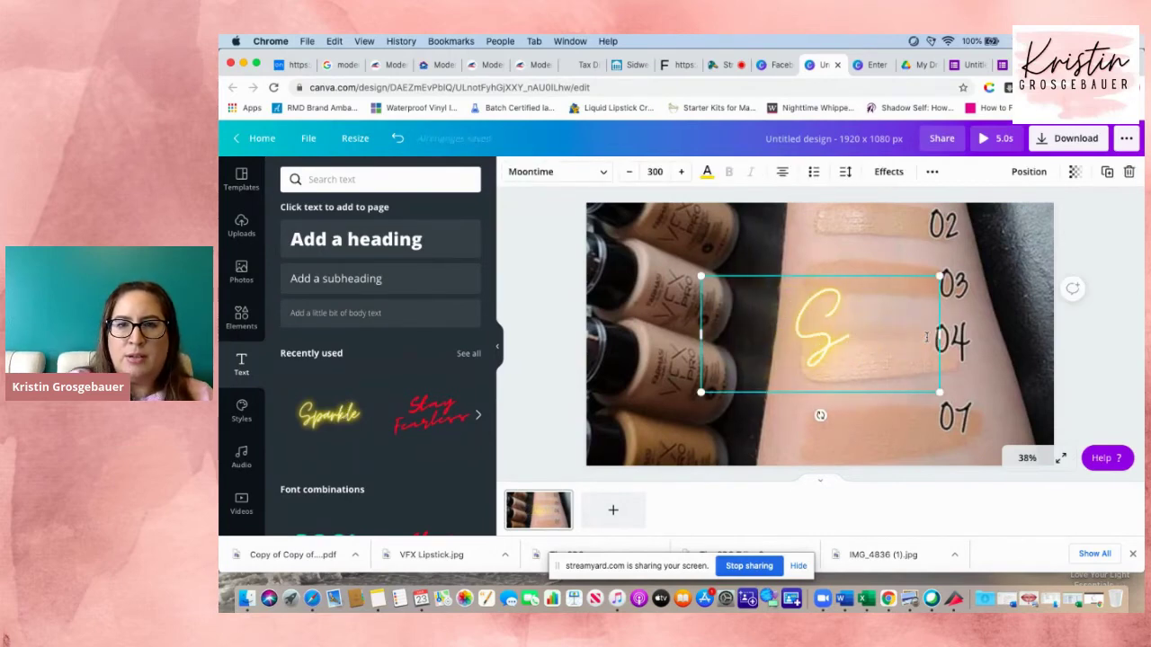
text(Ent)
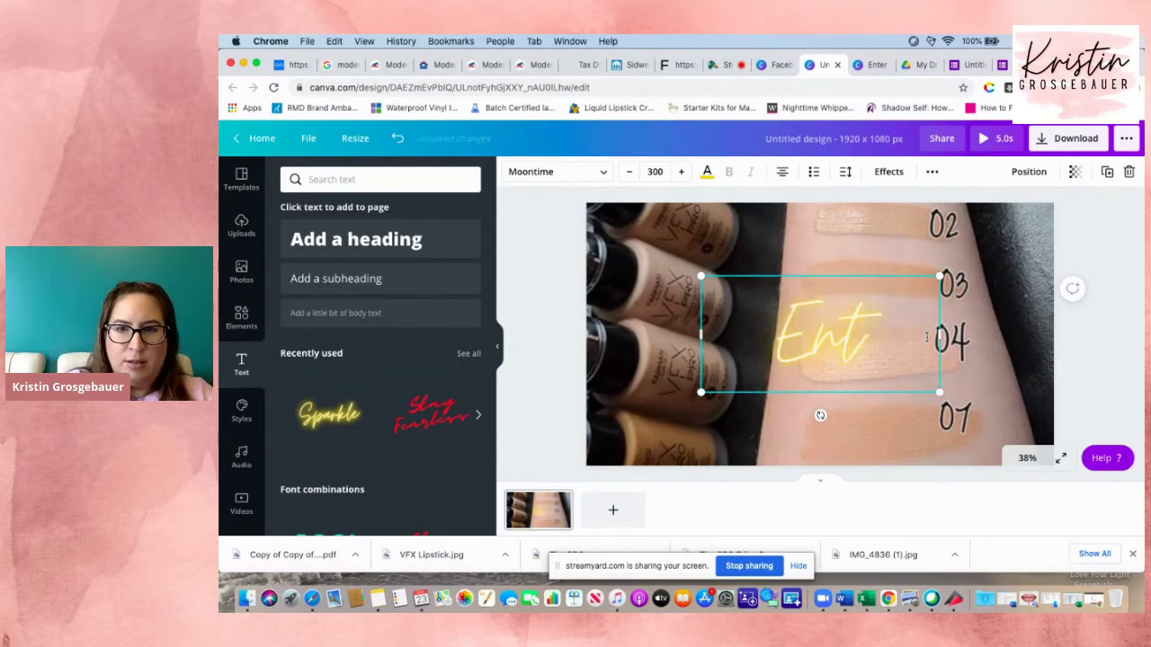
text(er To)
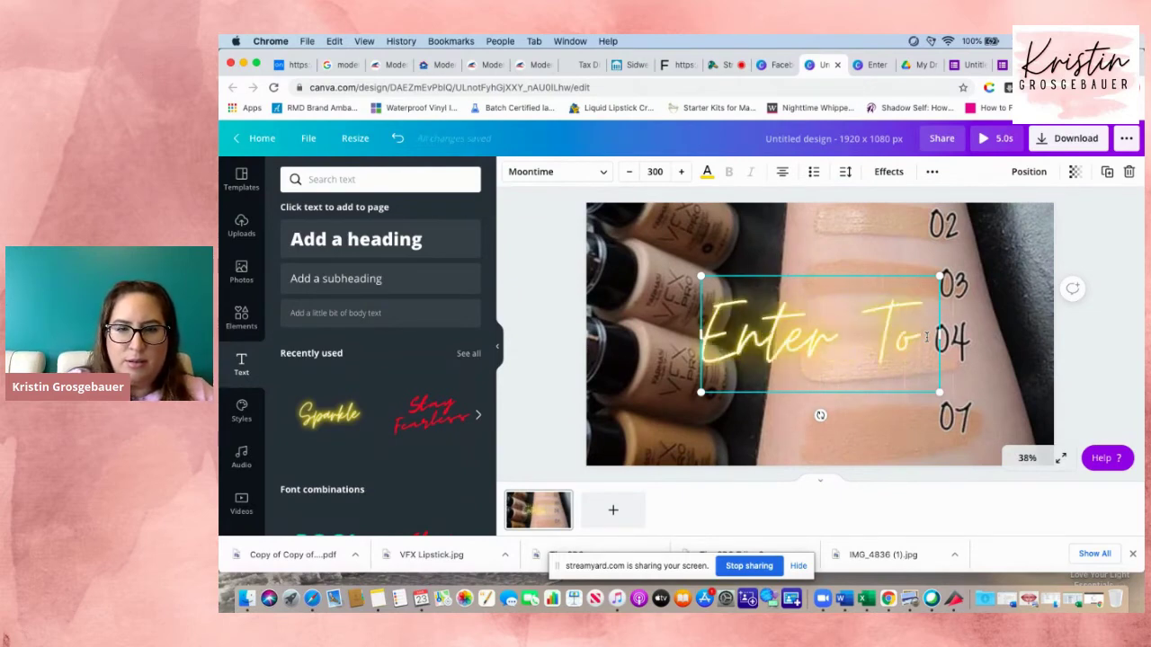
key(Return)
text(Win)
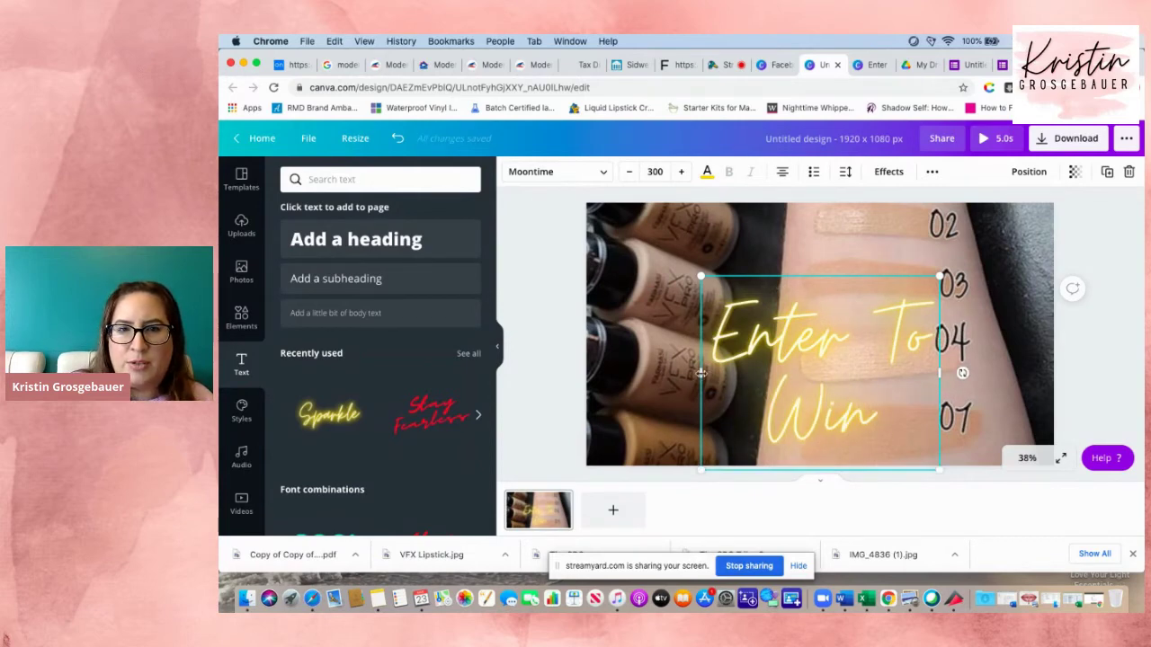
Widen the "Enter To Win" text box to the full width of the cover so it fits on one line.
key(super+a)
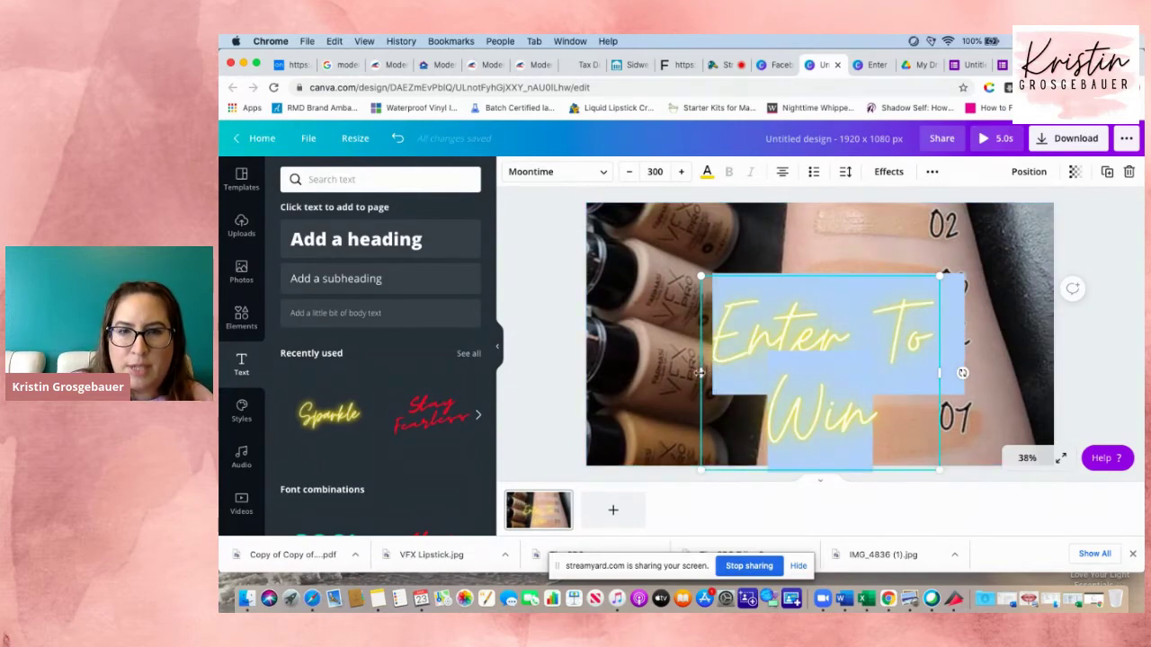
drag(681, 373, 582, 373)
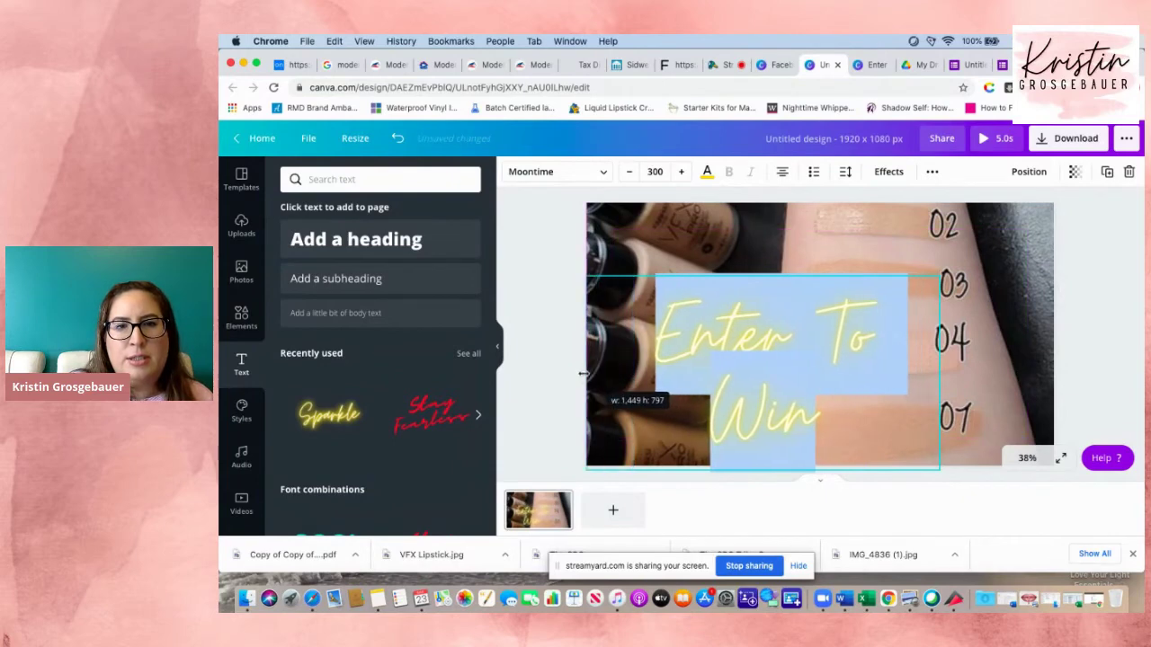
drag(961, 373, 1052, 367)
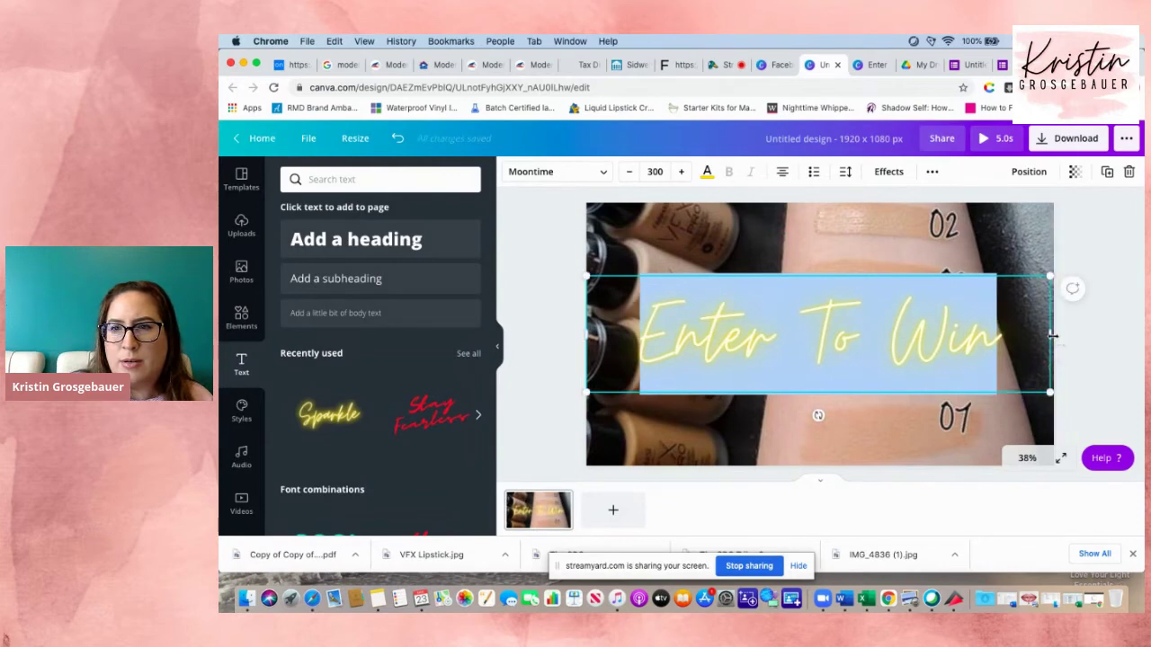
drag(1050, 335, 1054, 334)
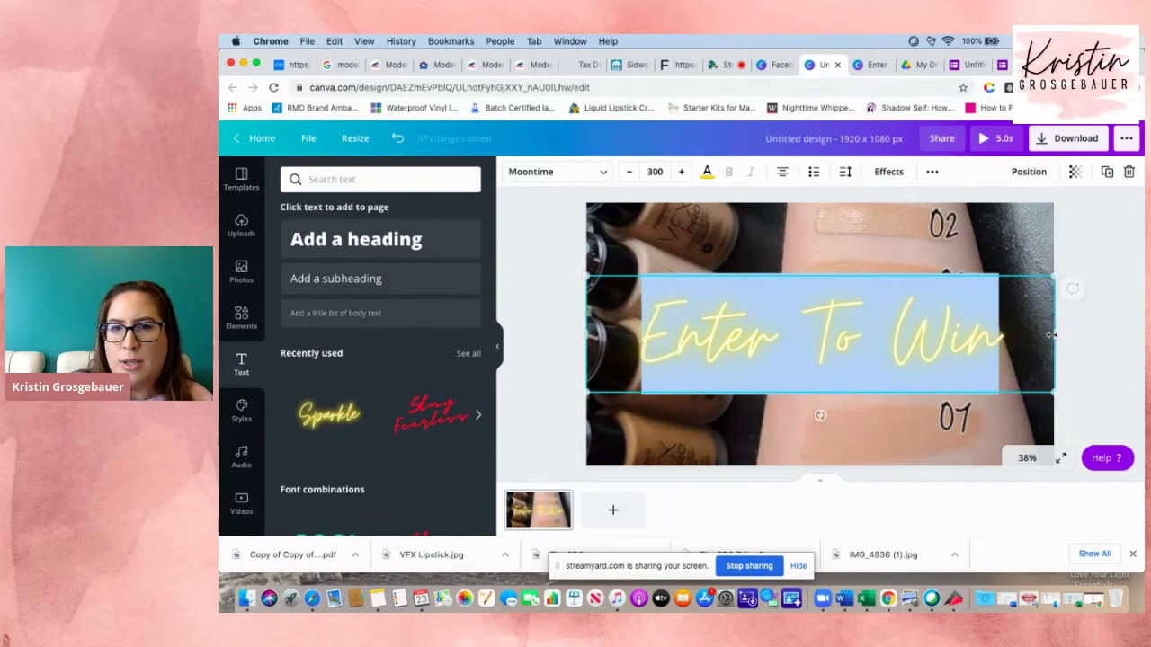
Recolor the neon "Enter To Win" text with the muted grey-brown from the photo colors.
click(708, 174)
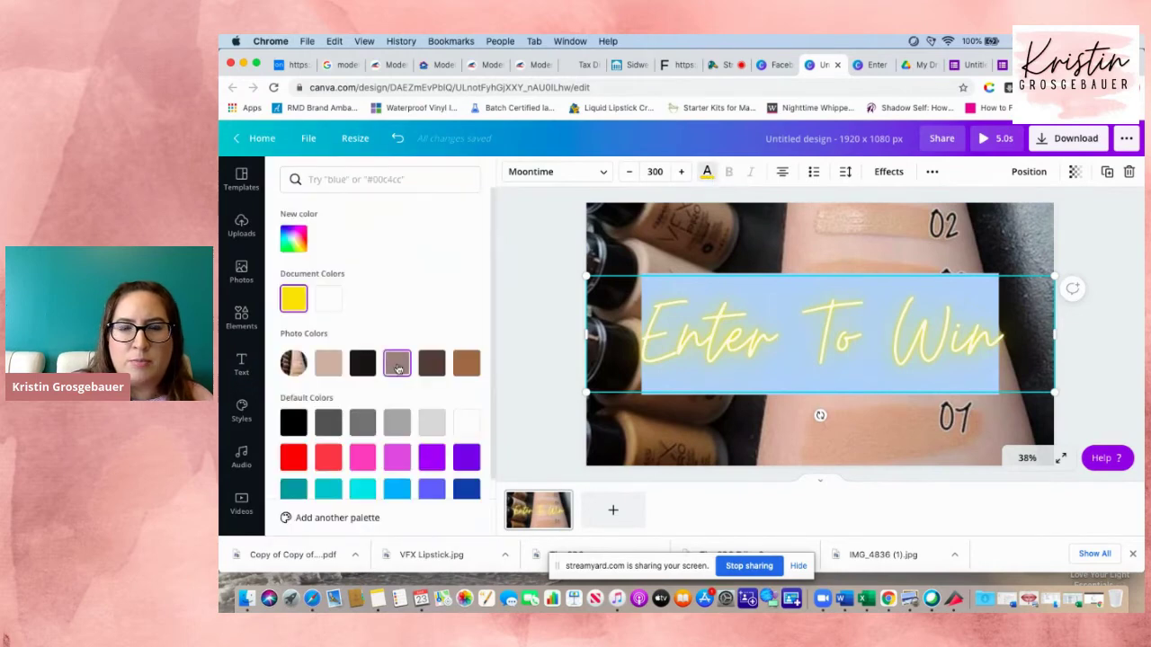
click(397, 364)
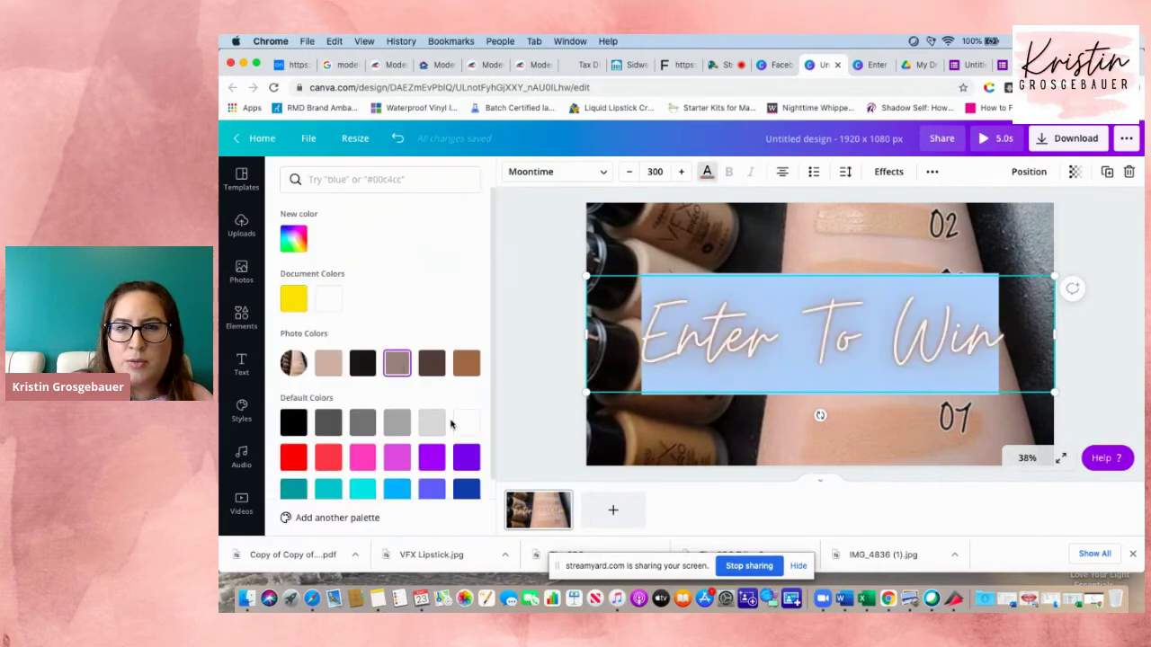
click(610, 430)
click(772, 452)
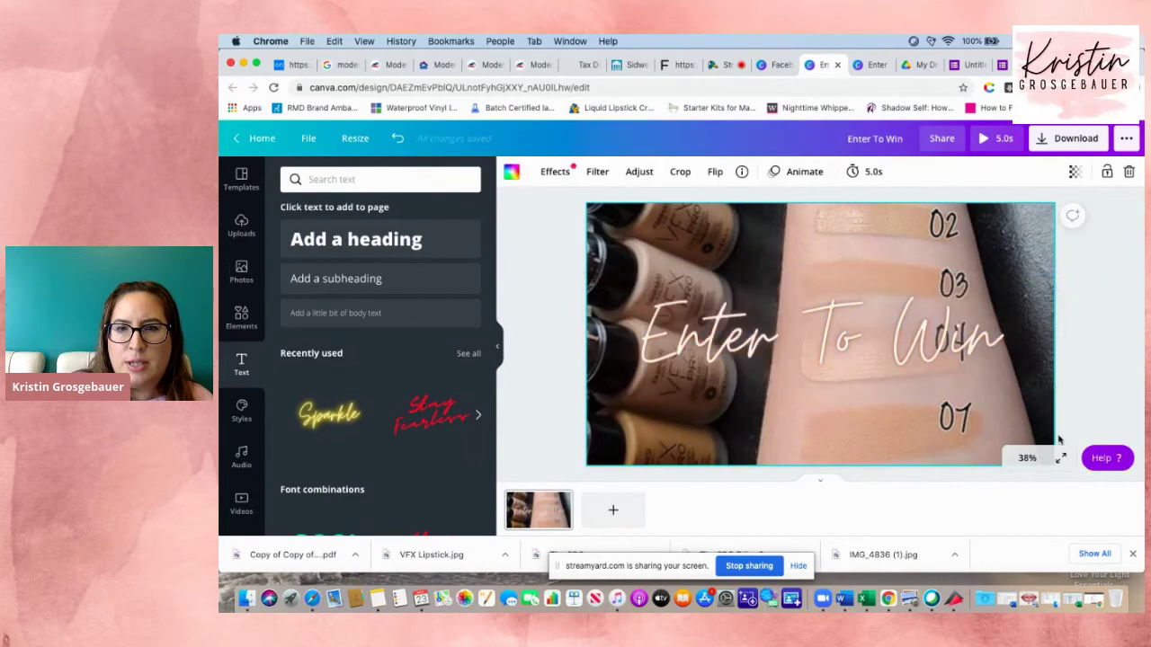
Add a square shape to the cover and fill it with the brown photo color, comparing it with the flyer's circle.
click(872, 65)
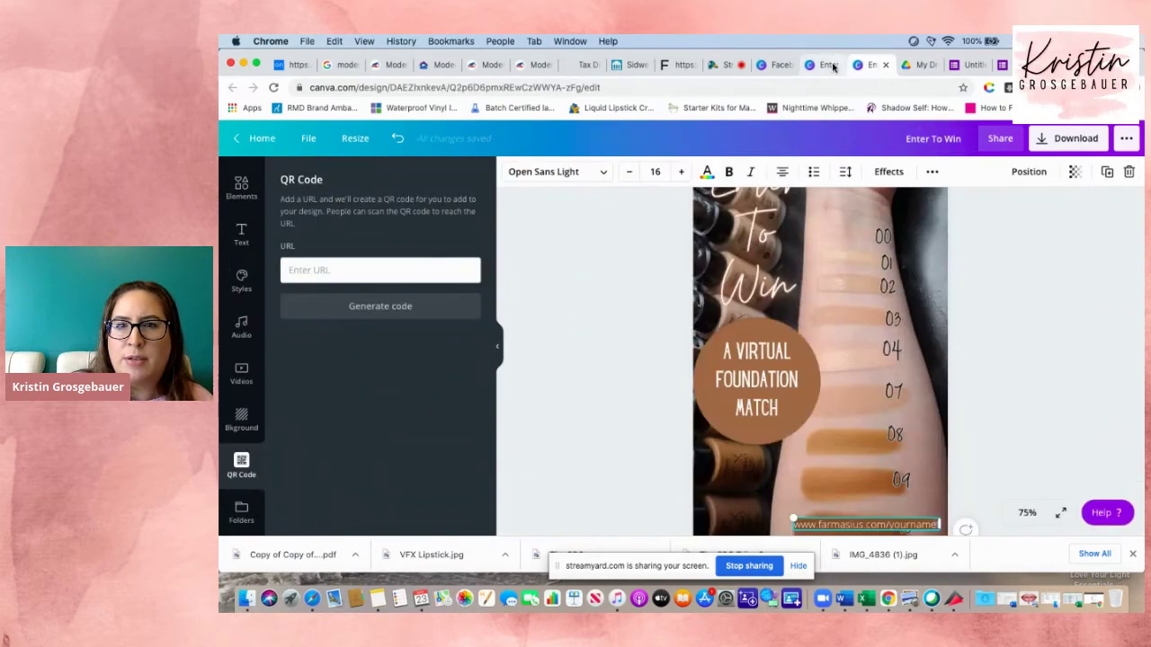
click(833, 65)
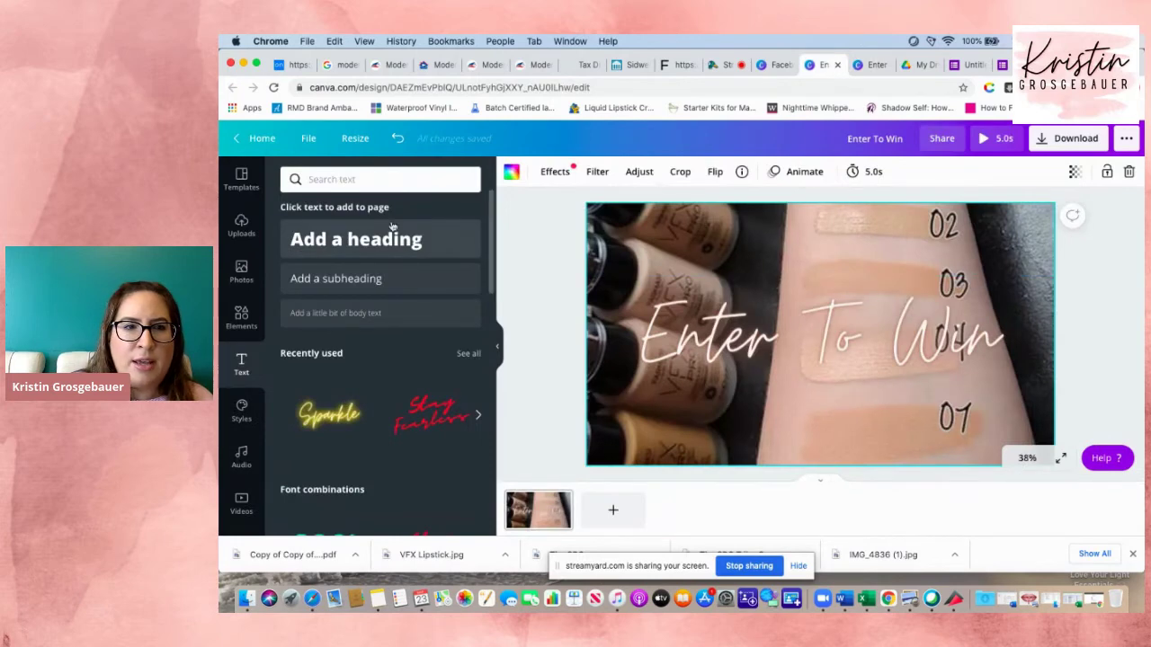
click(241, 318)
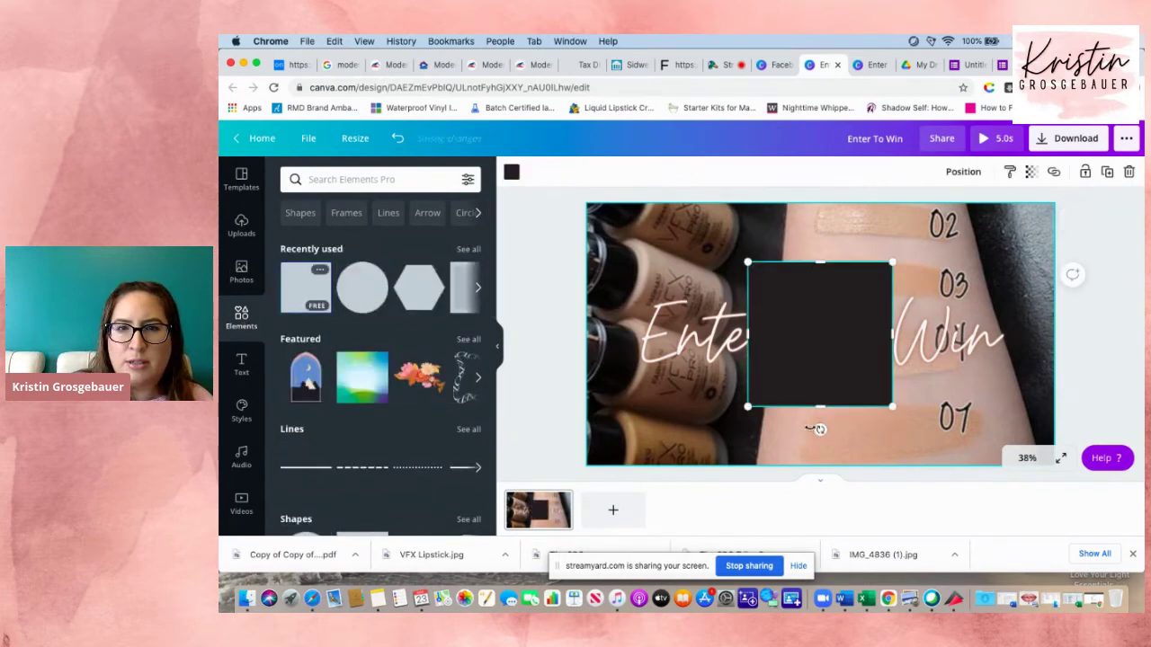
click(513, 174)
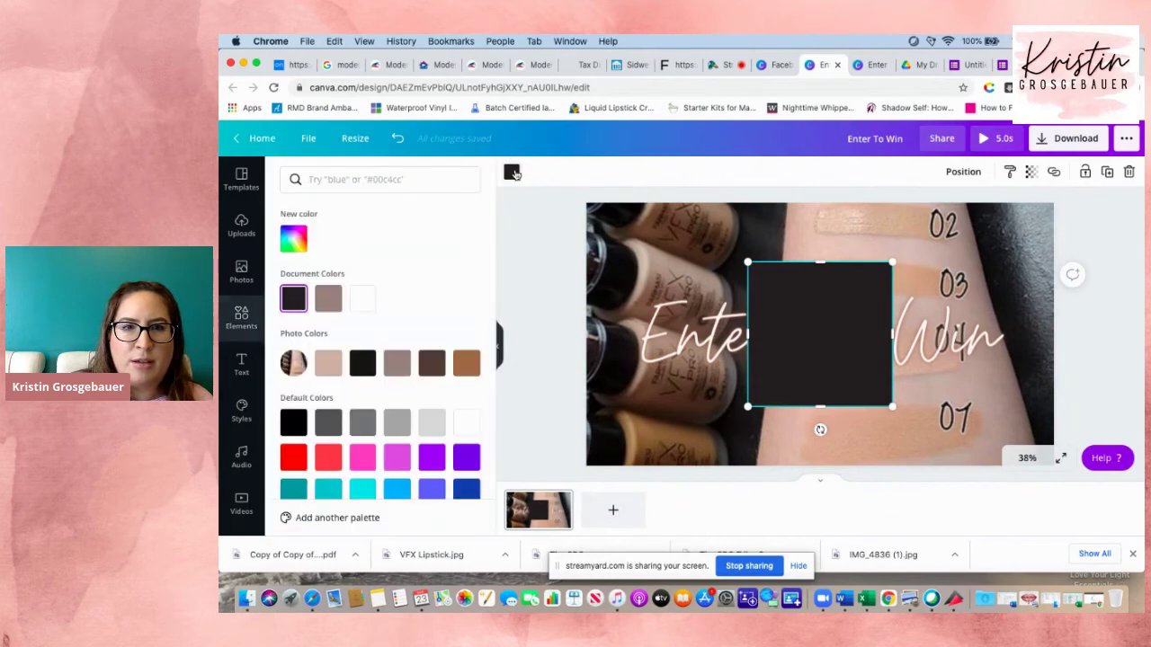
click(466, 363)
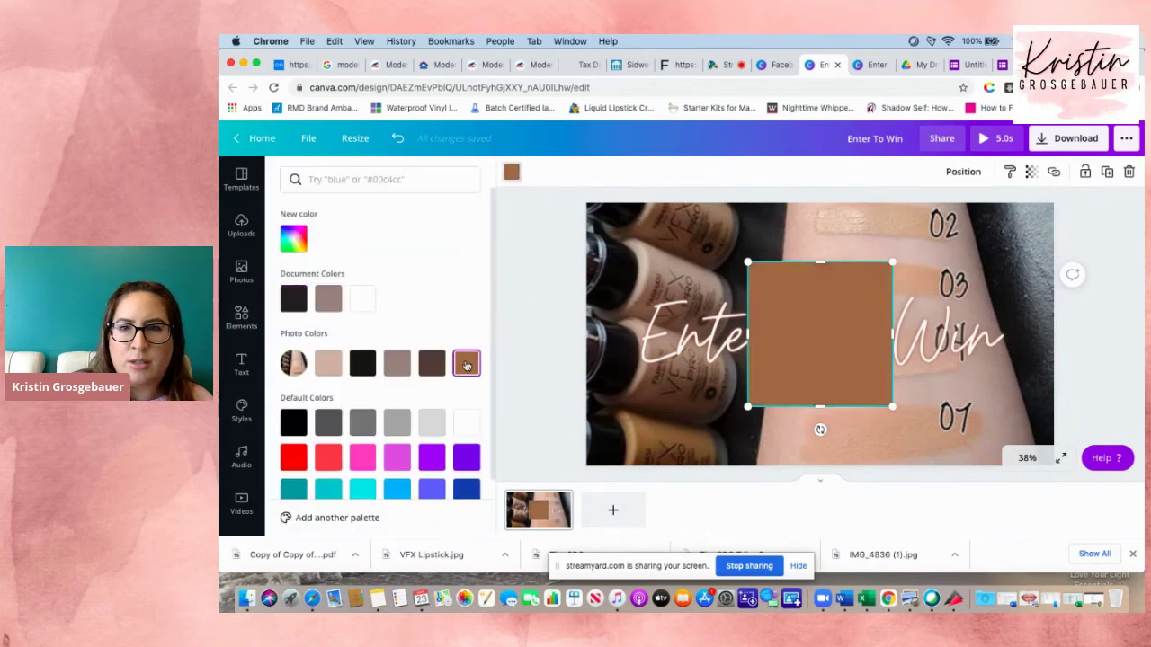
click(879, 66)
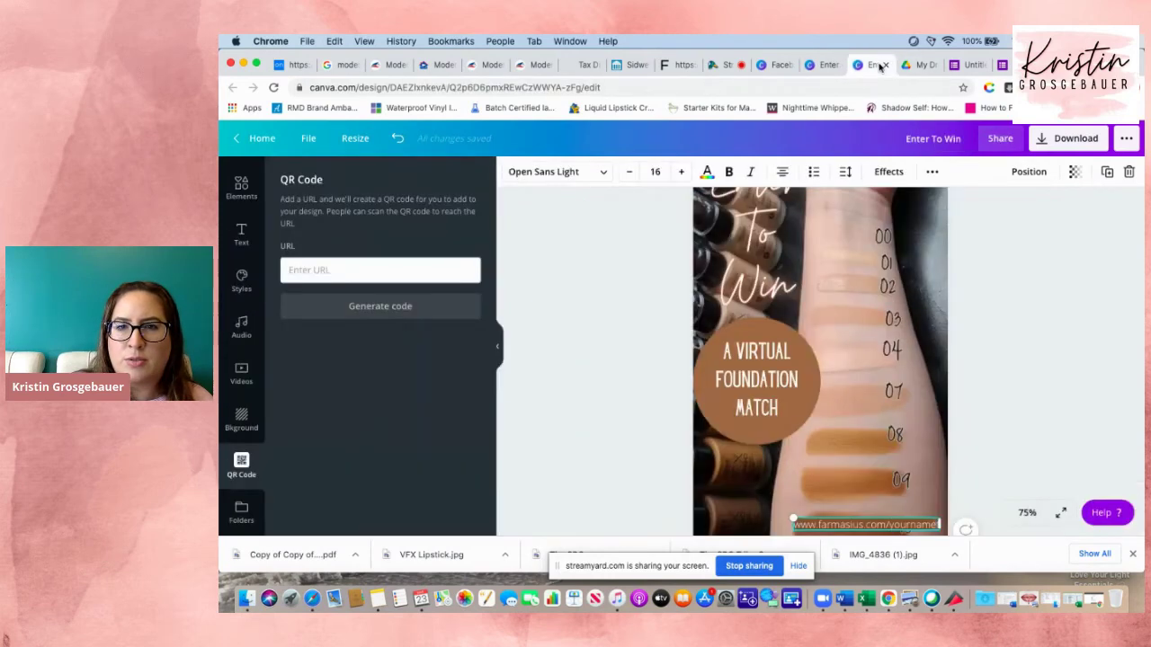
click(826, 72)
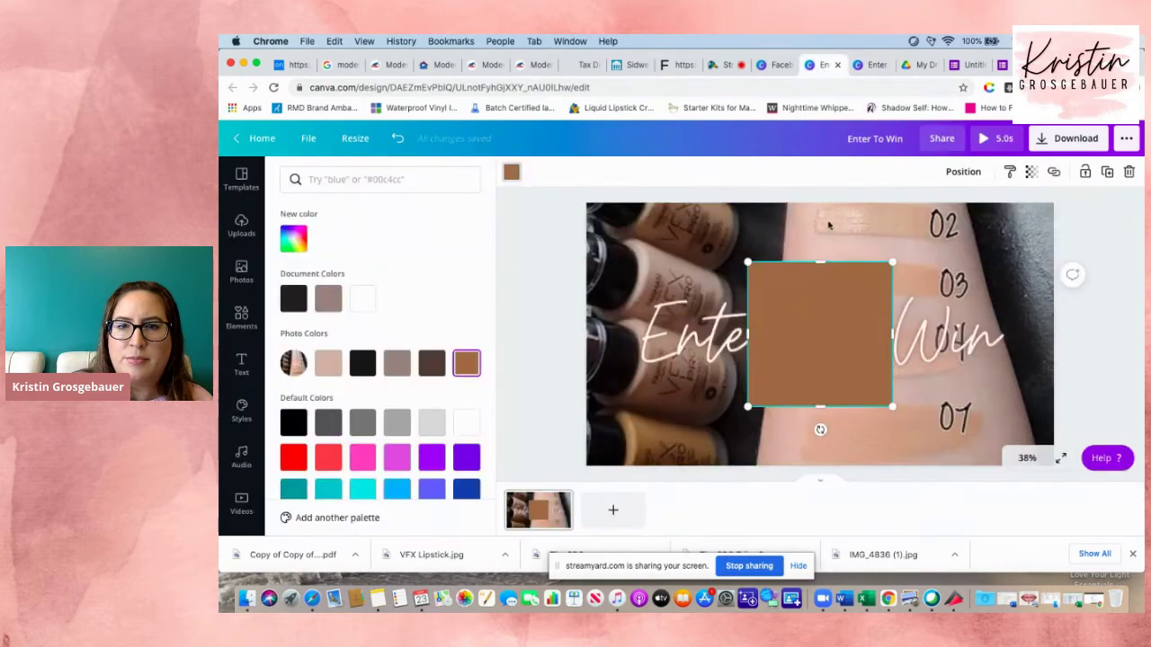
Stretch the brown square across the full width of the cover and send it backward behind the "Enter To Win" text.
drag(747, 334, 590, 334)
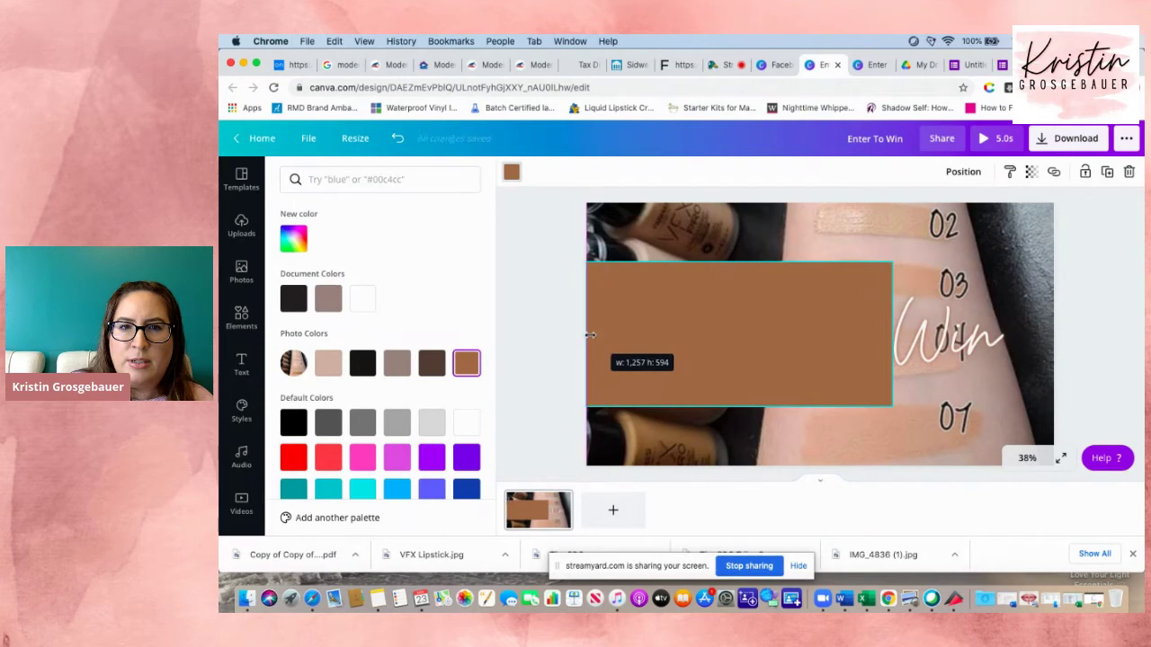
drag(690, 339, 690, 339)
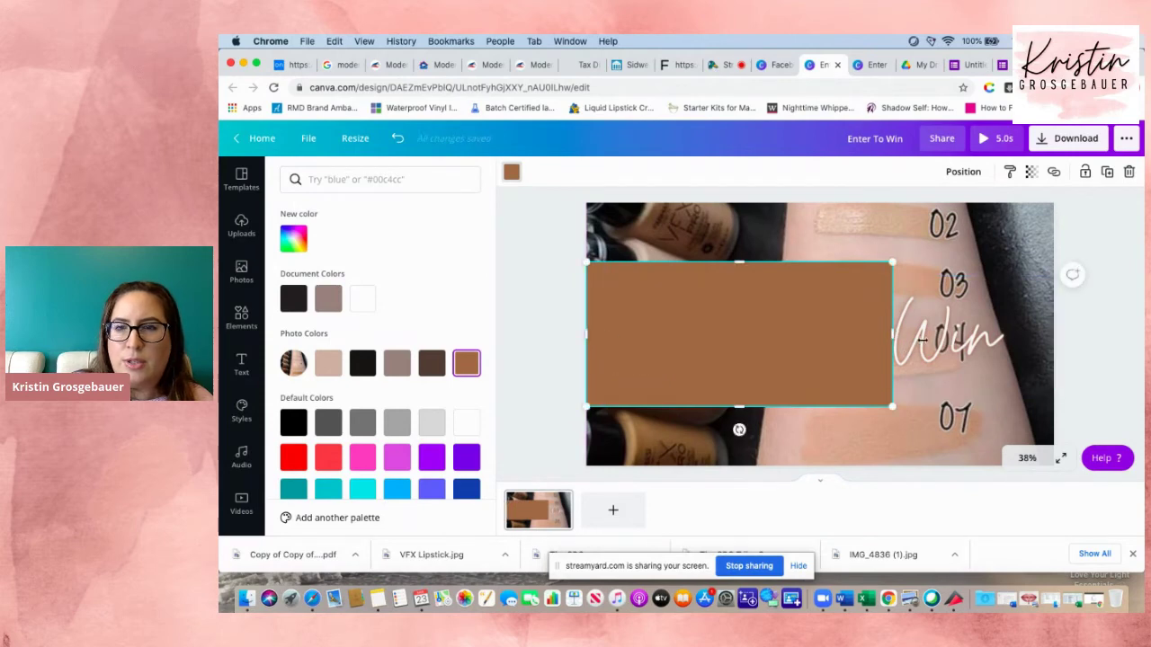
drag(892, 335, 1054, 373)
right_click(831, 339)
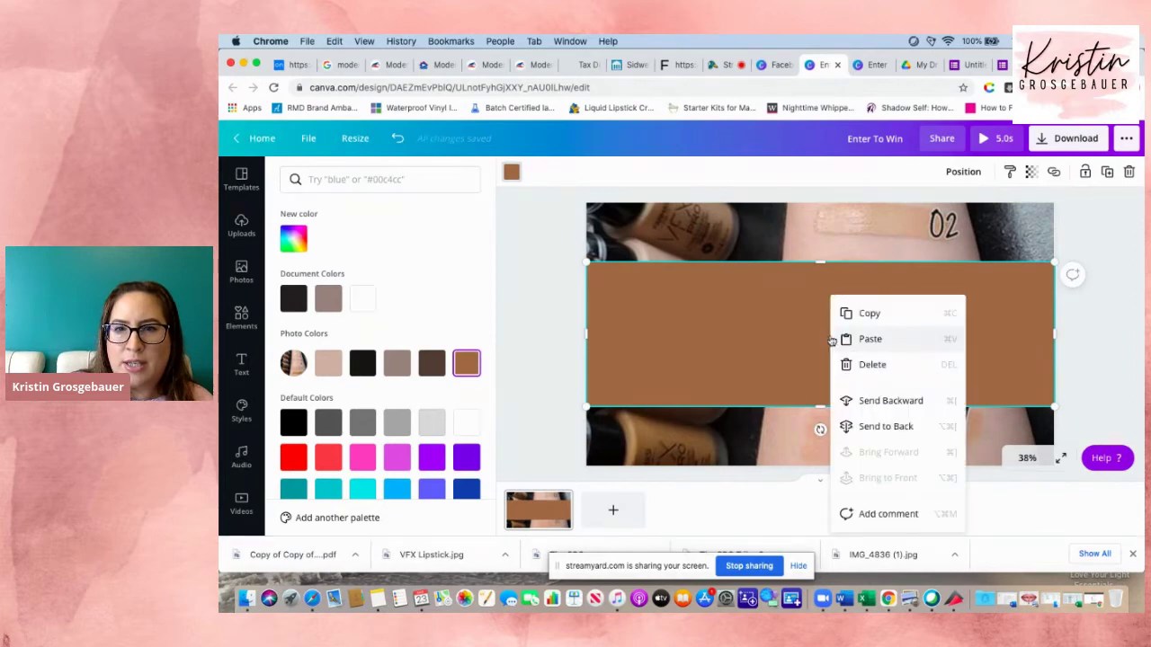
click(885, 401)
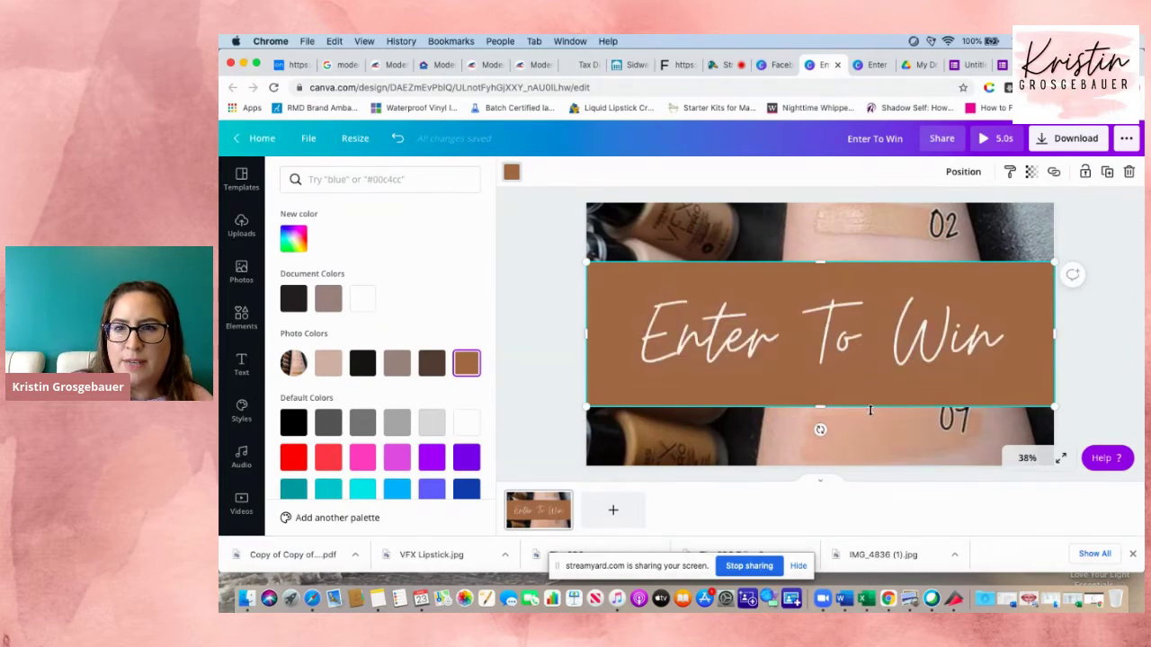
Reduce the brown band's height and move the "Enter To Win" text up to the top of the cover.
drag(861, 418, 862, 377)
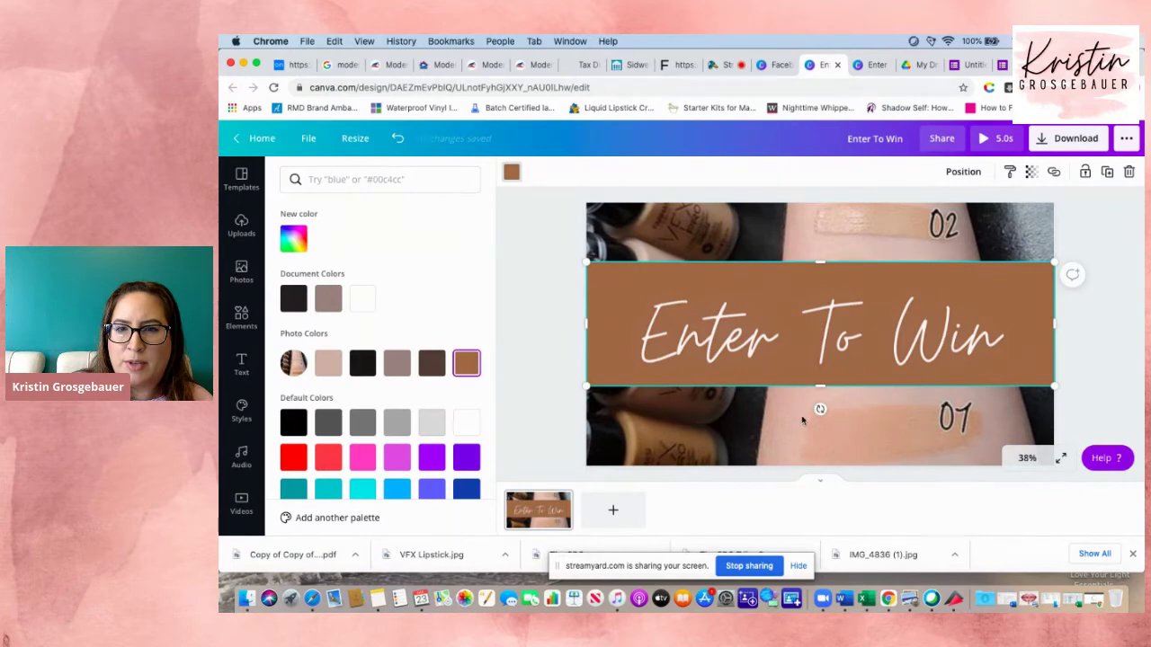
click(803, 420)
mouse_move(798, 267)
mouse_down()
mouse_move(795, 325)
mouse_move(794, 245)
mouse_up()
click(795, 301)
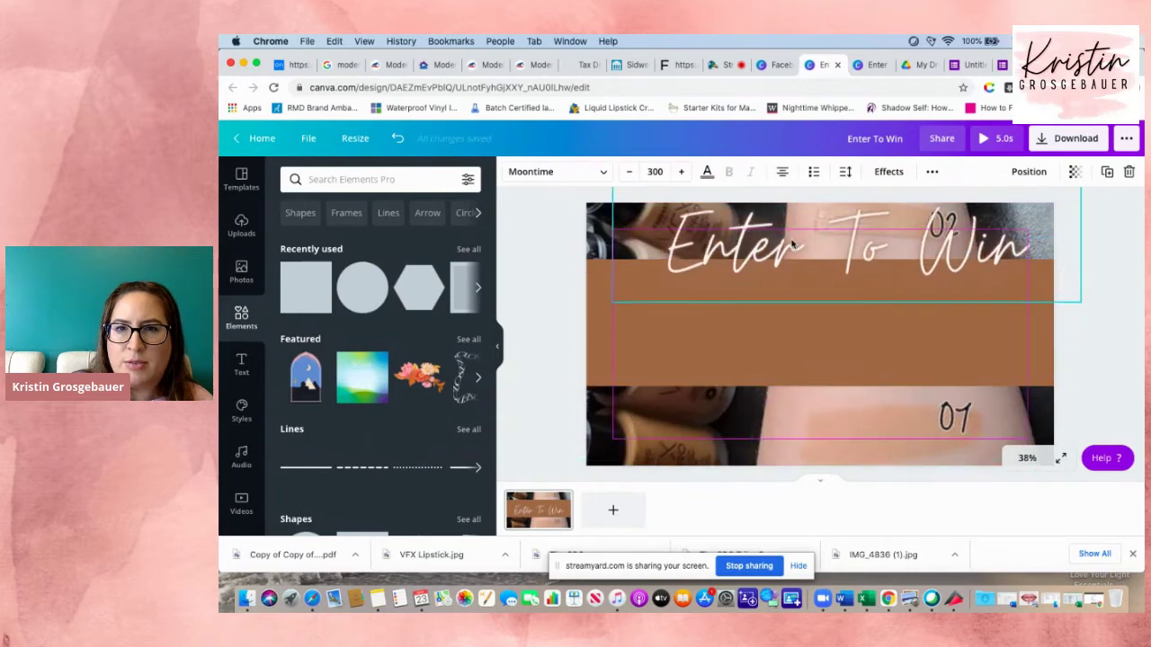
Slim the brown band to about half its height and position it in the lower part of the cover, below the title.
click(767, 347)
drag(768, 348, 766, 426)
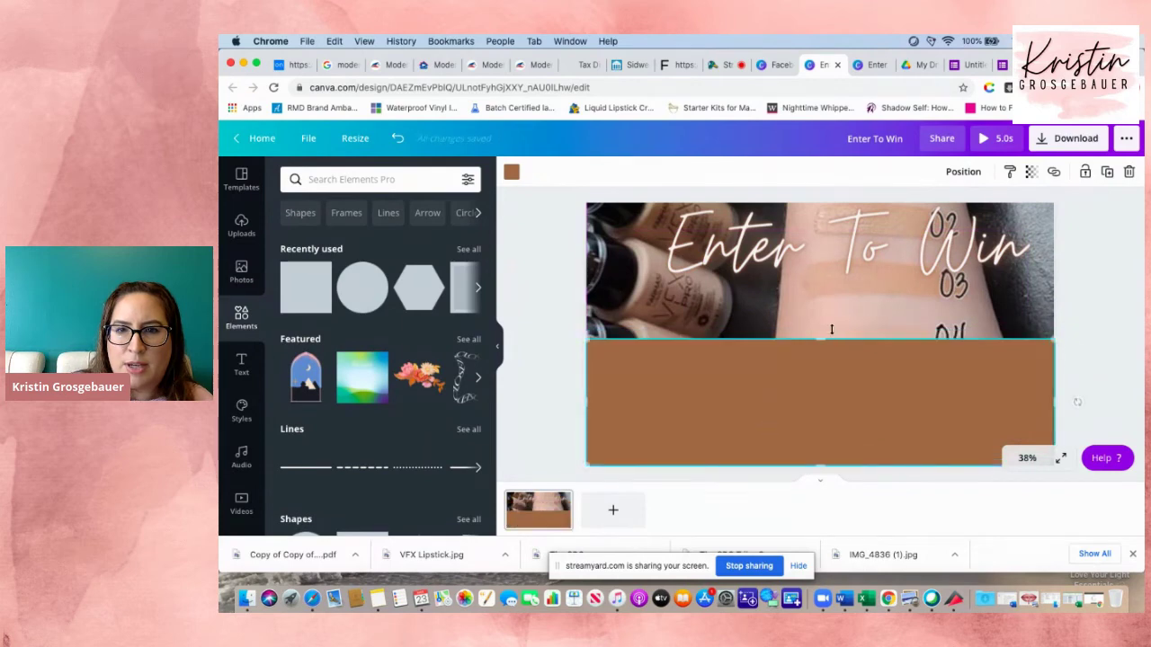
drag(823, 339, 825, 405)
drag(792, 442, 796, 387)
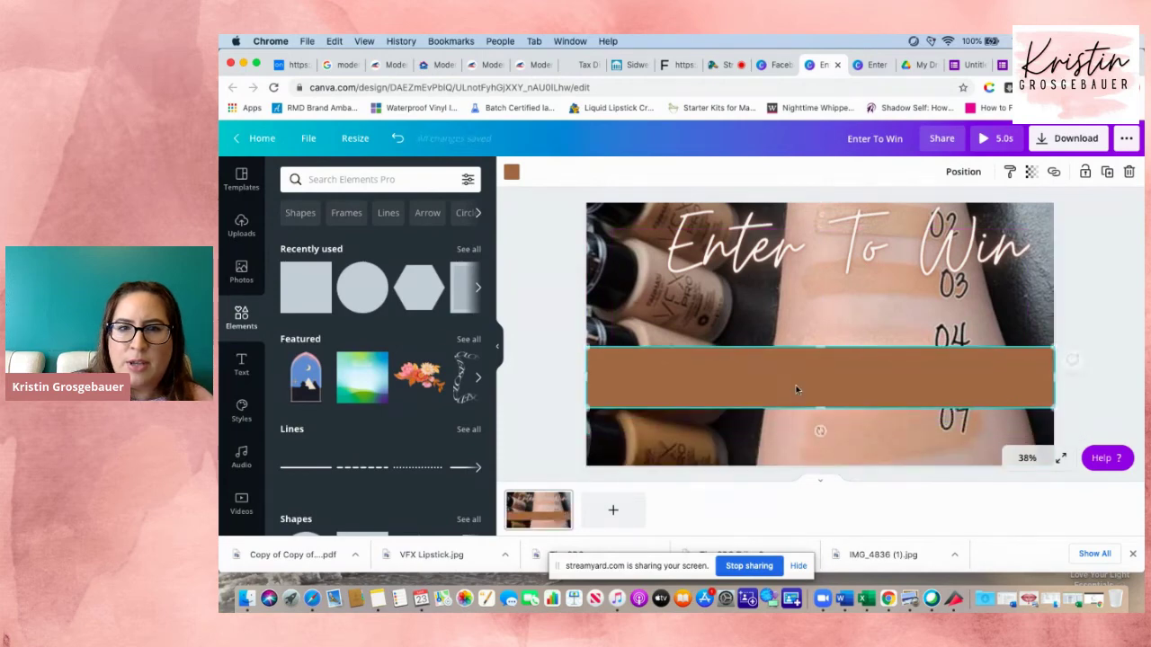
Add a subheading text box and center it on the brown band.
click(241, 364)
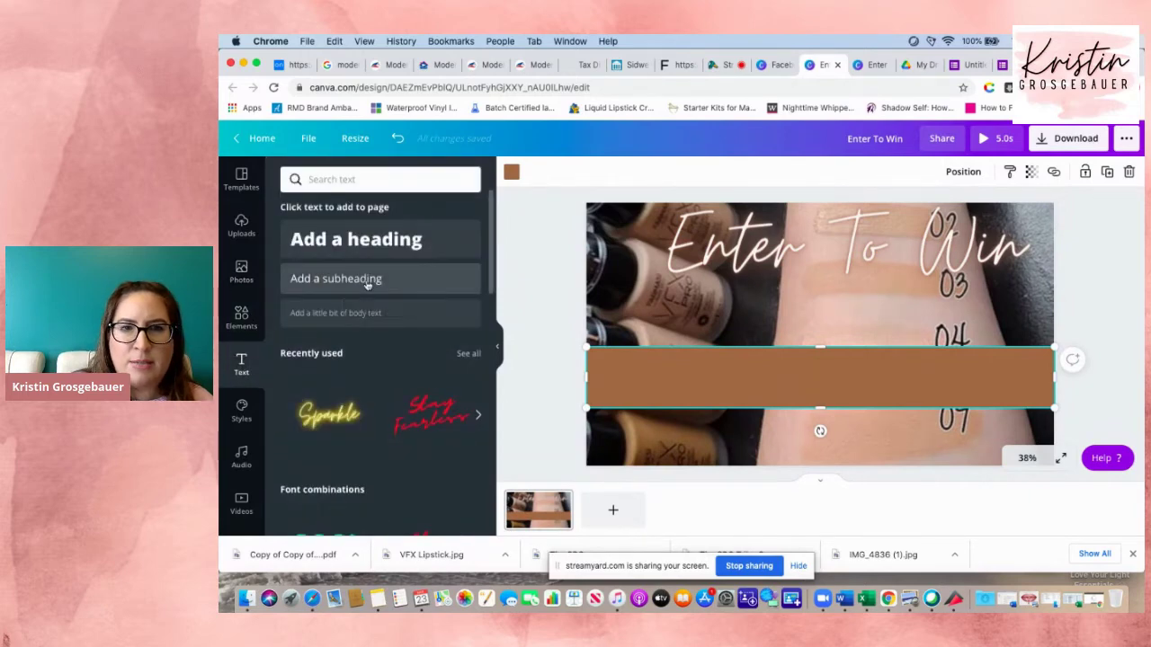
click(366, 284)
click(908, 414)
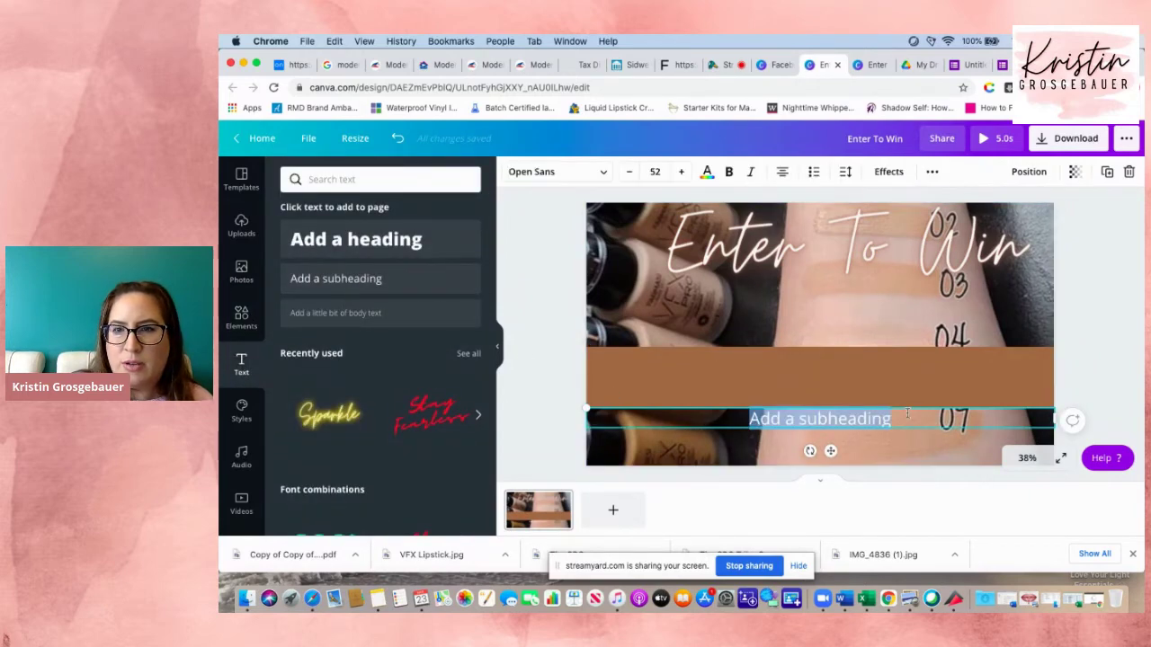
drag(831, 414, 831, 374)
click(831, 413)
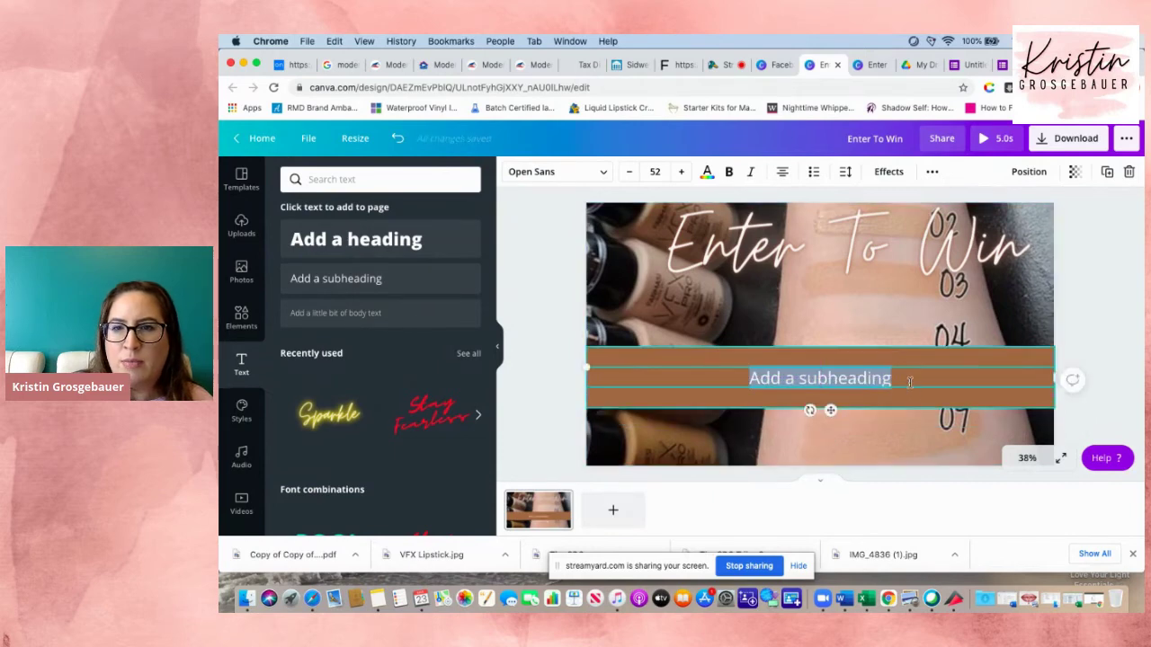
Replace the subheading's placeholder text with "A Virtual Foundation Match".
key(BackSpace)
key(BackSpace)
key(BackSpace)
key(BackSpace)
key(BackSpace)
key(BackSpace)
key(BackSpace)
key(BackSpace)
key(BackSpace)
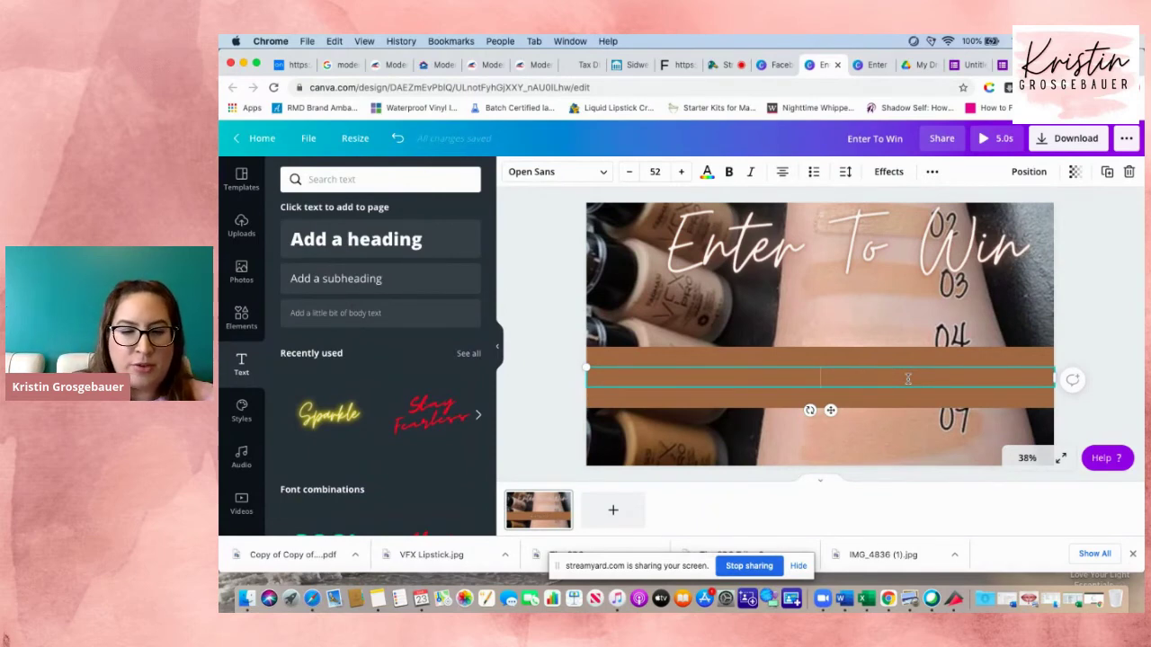
text(A V)
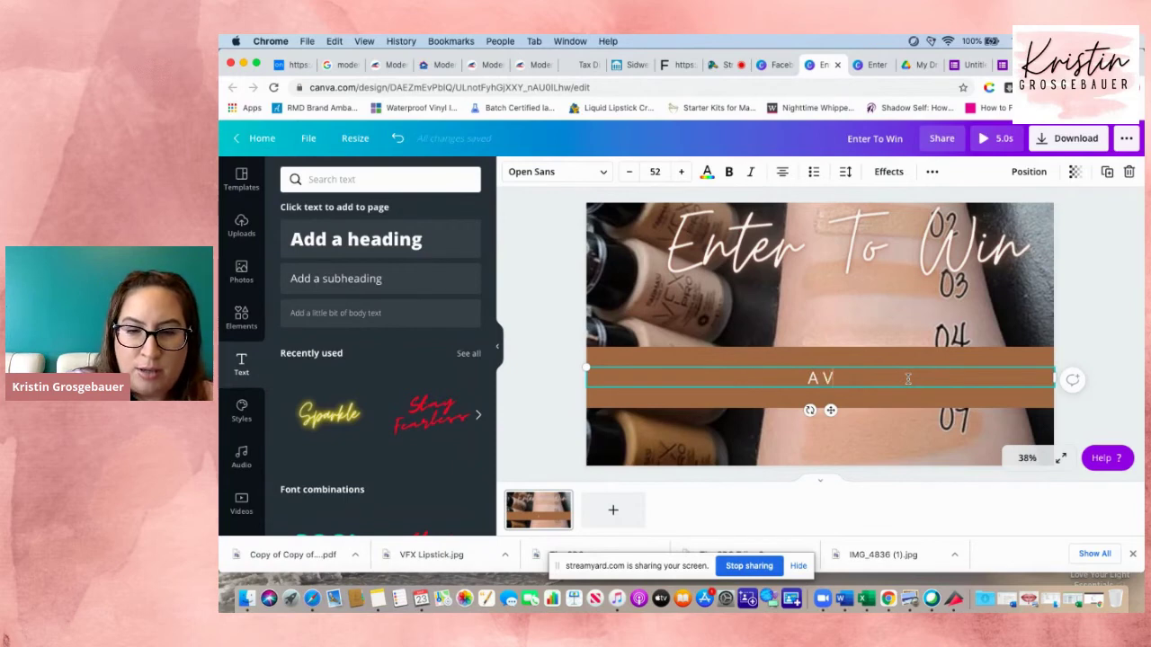
text(irtual Foundation Match)
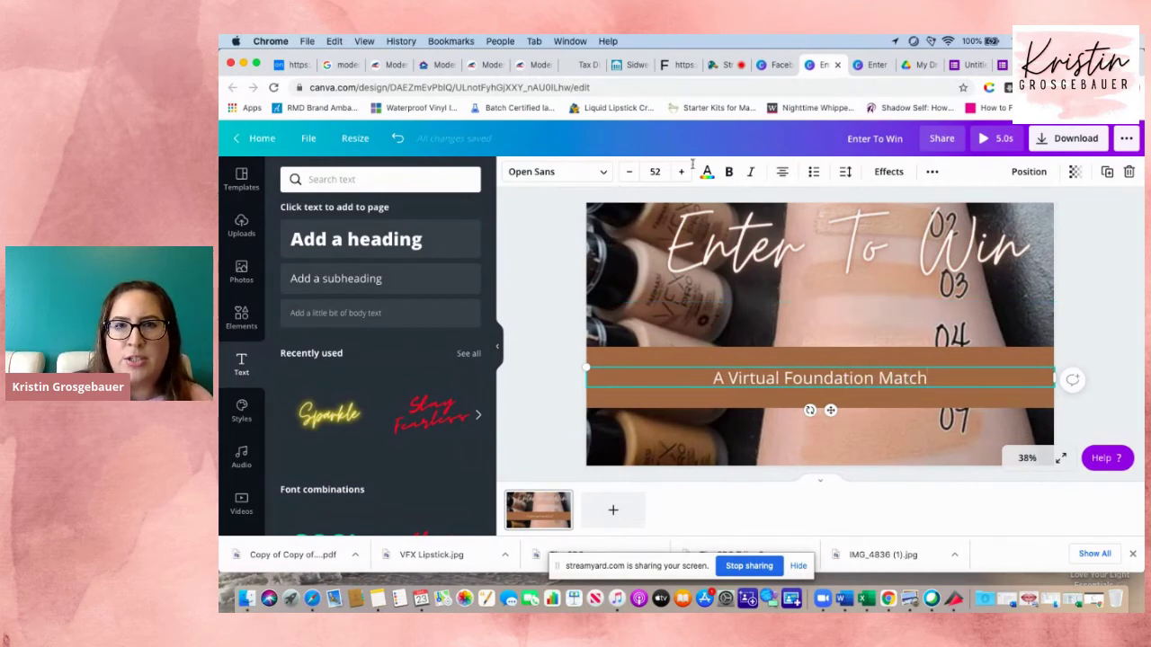
Check the font of the flyer's "A Virtual Foundation Match" text and apply the same Hey Gotcha! font to the header's subheading.
click(878, 65)
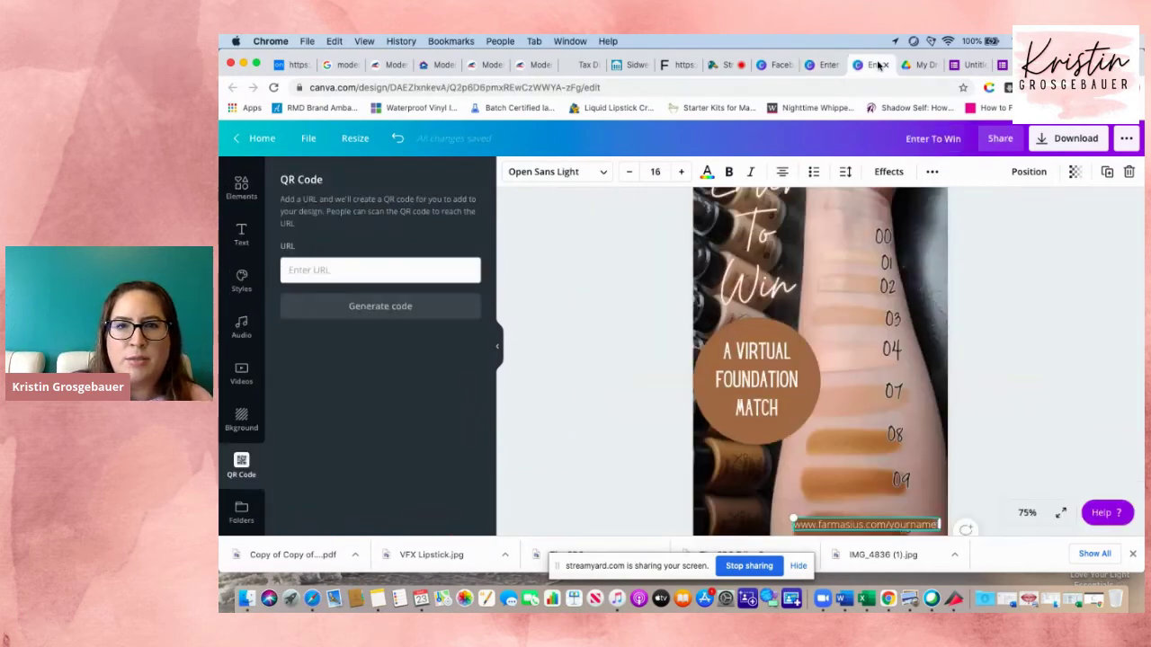
click(746, 383)
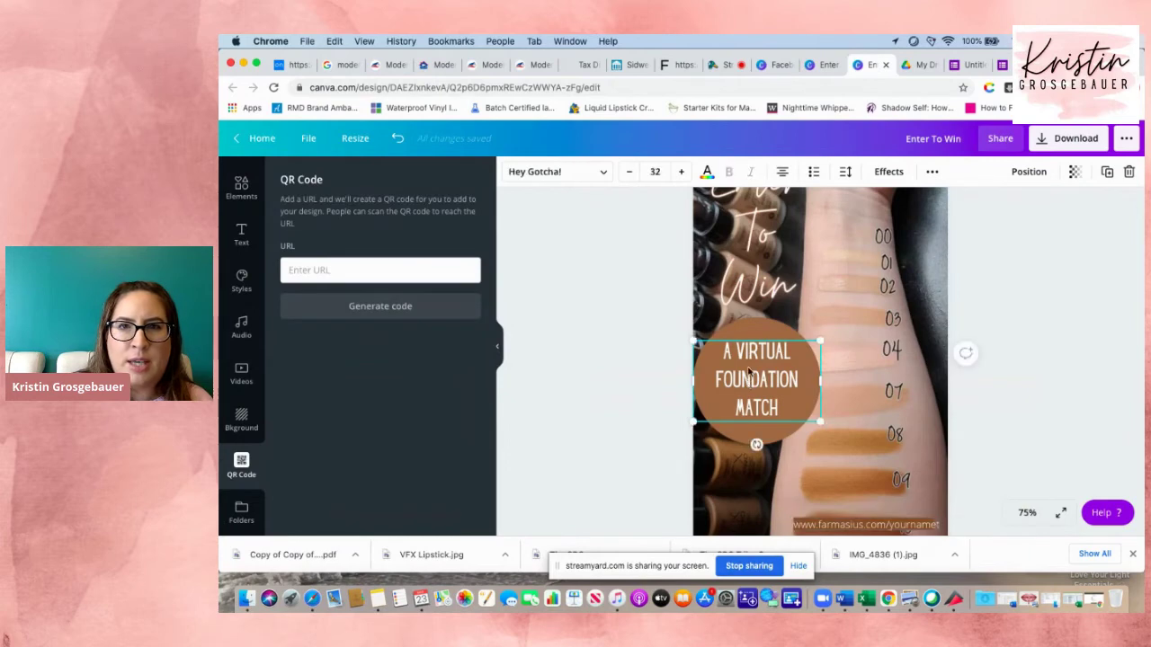
click(830, 67)
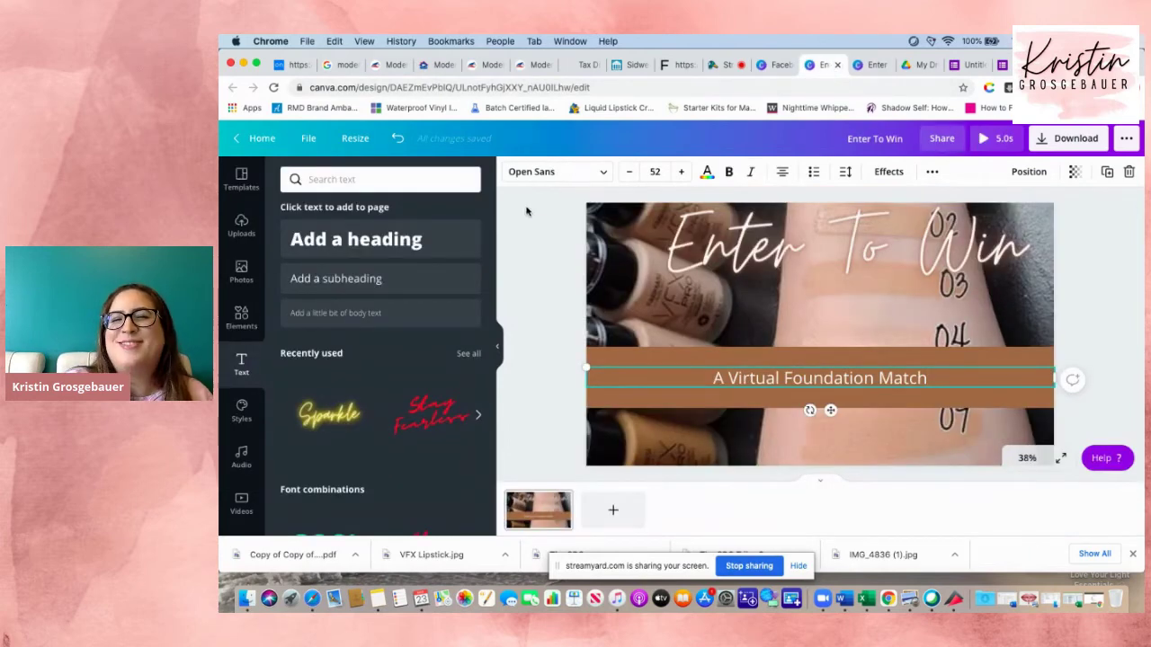
click(557, 172)
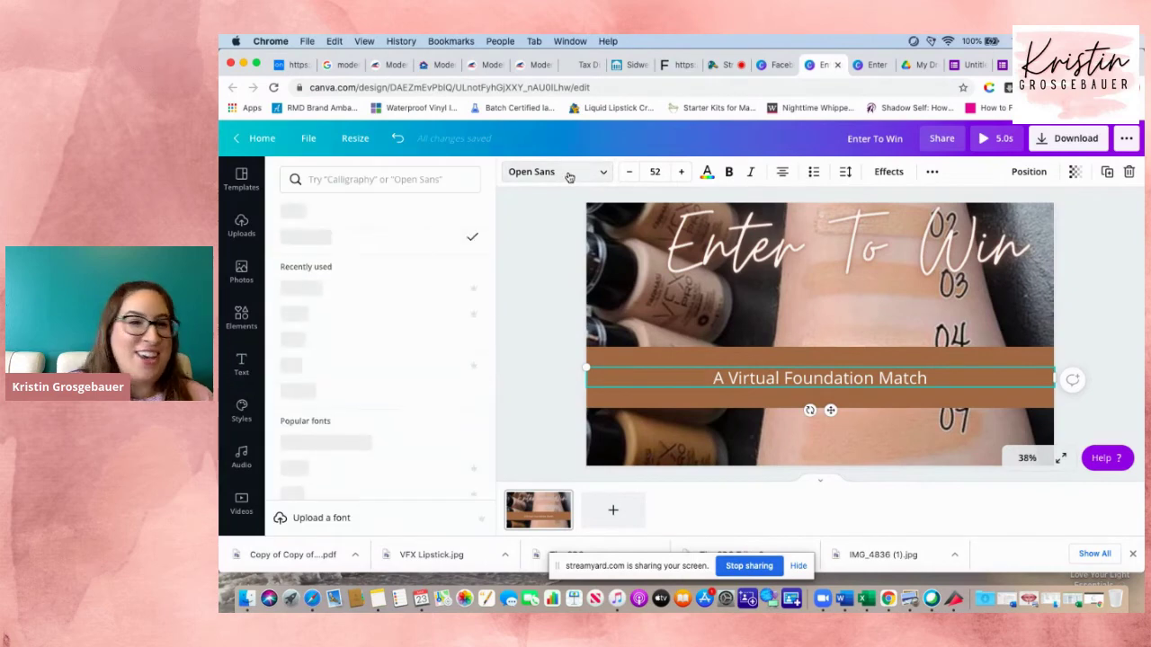
click(311, 288)
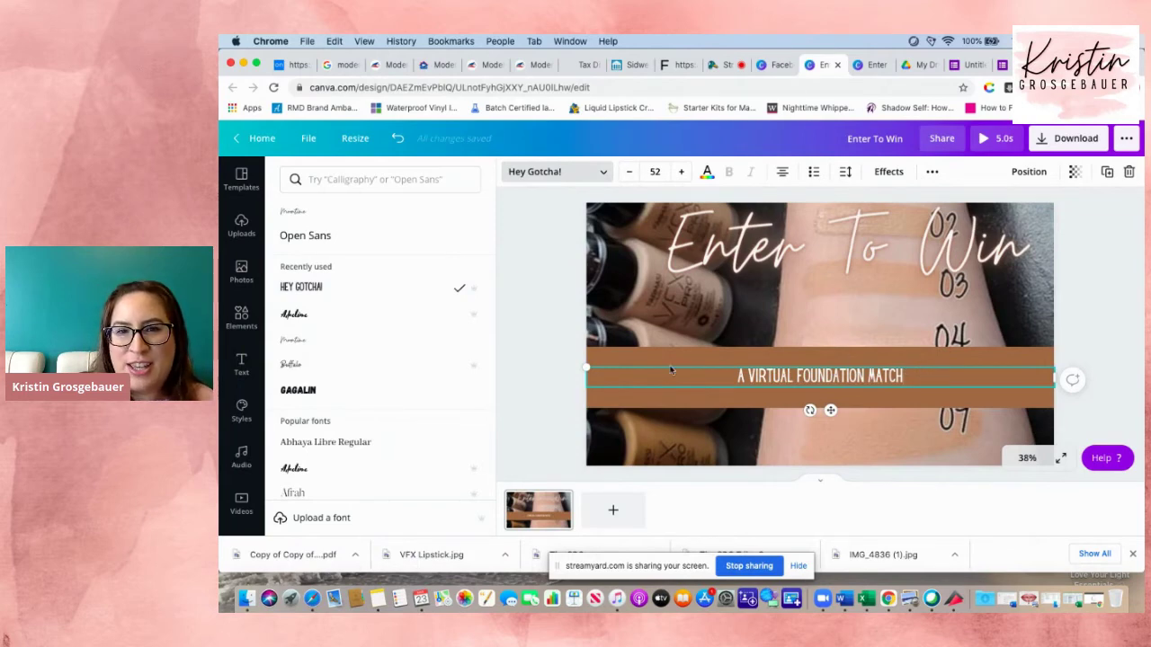
Enlarge the "A Virtual Foundation Match" subheading to font size 96 and shift it up slightly to center it on the brown band.
click(682, 172)
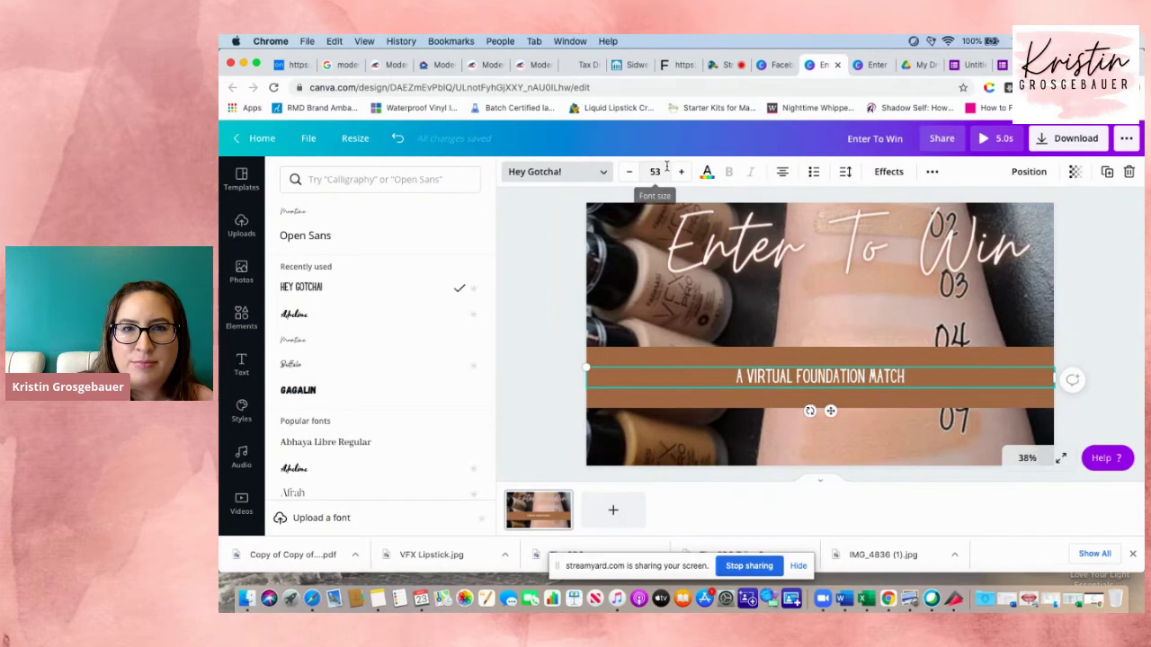
click(665, 170)
scroll(657, 328, down, 5)
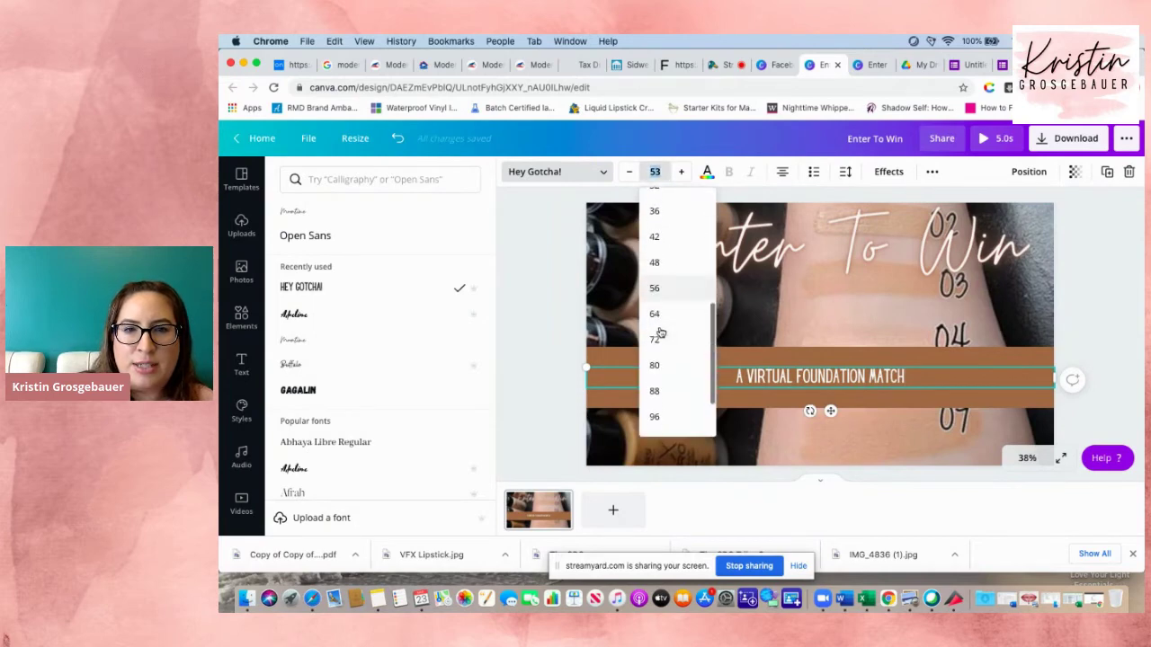
click(656, 314)
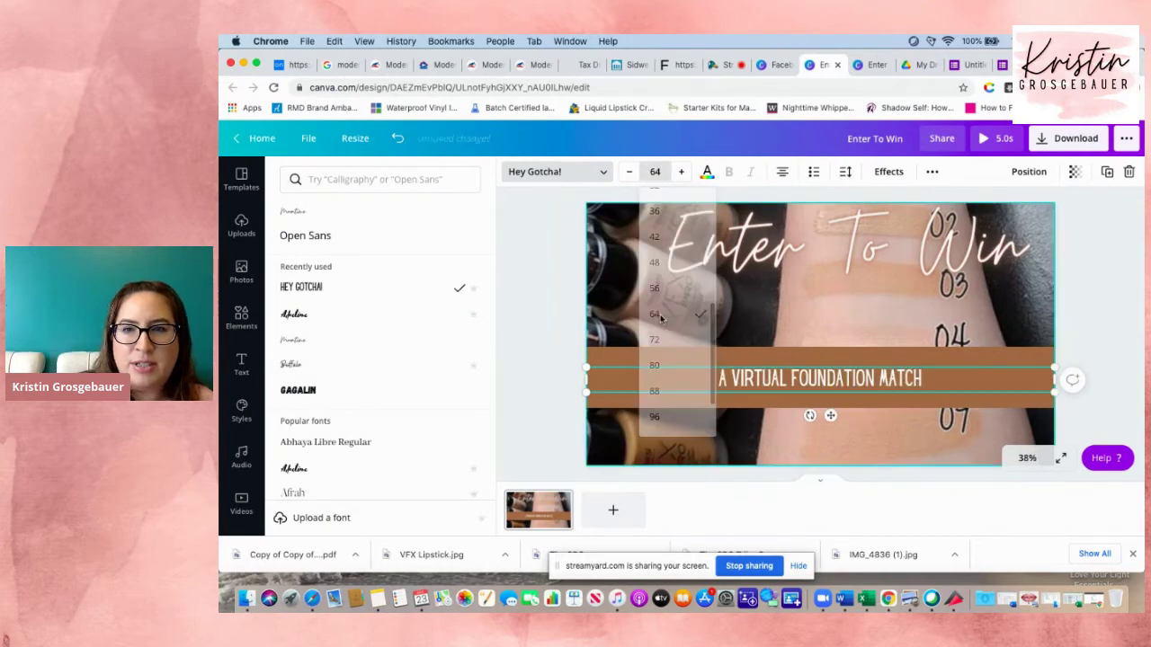
click(656, 172)
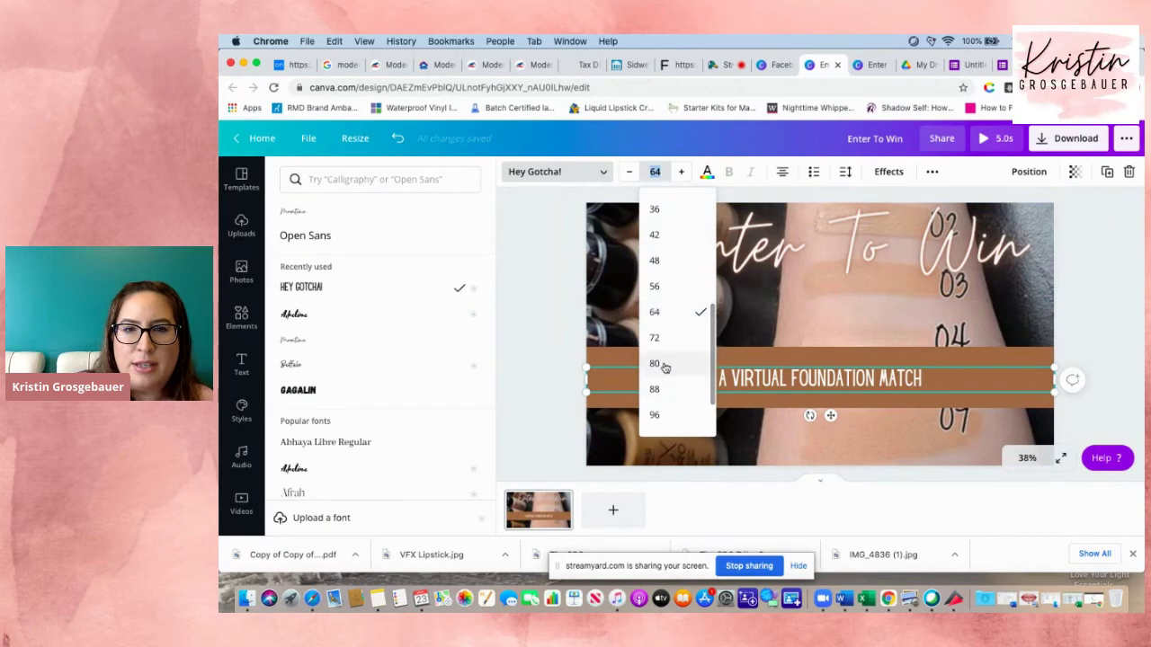
click(655, 364)
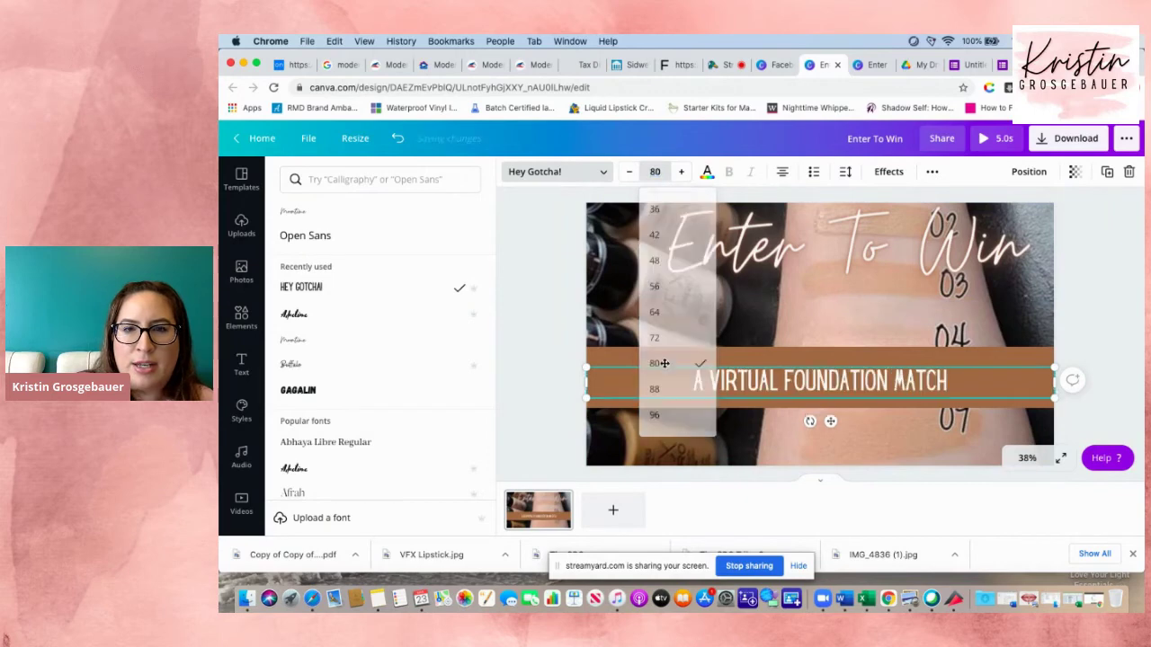
click(657, 171)
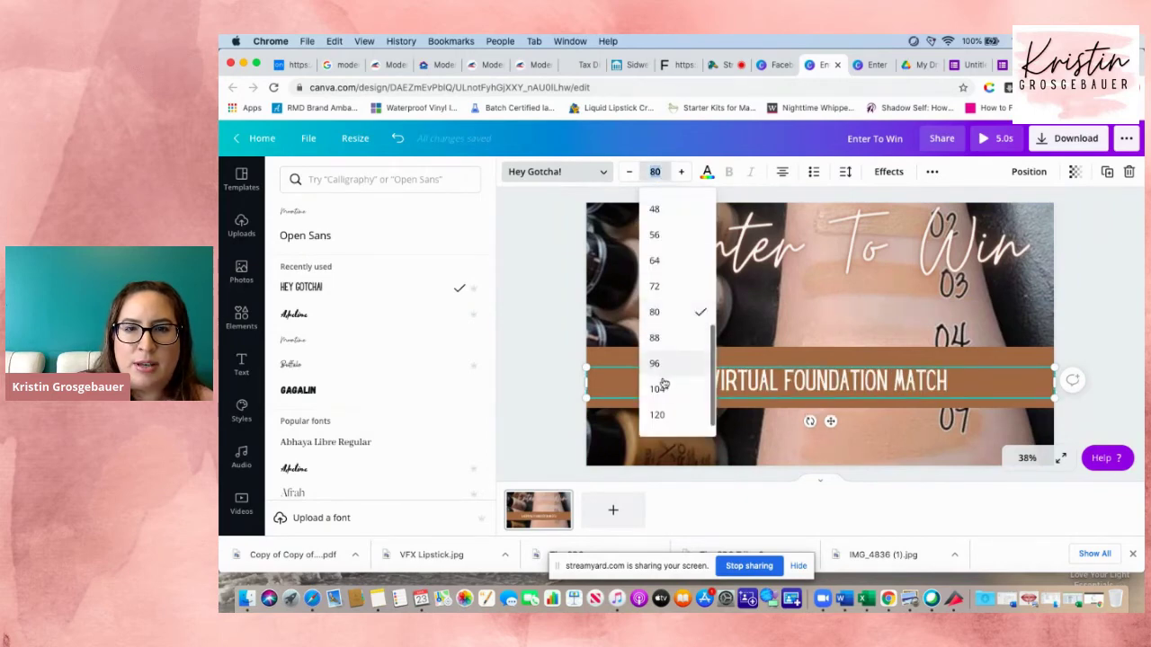
click(660, 365)
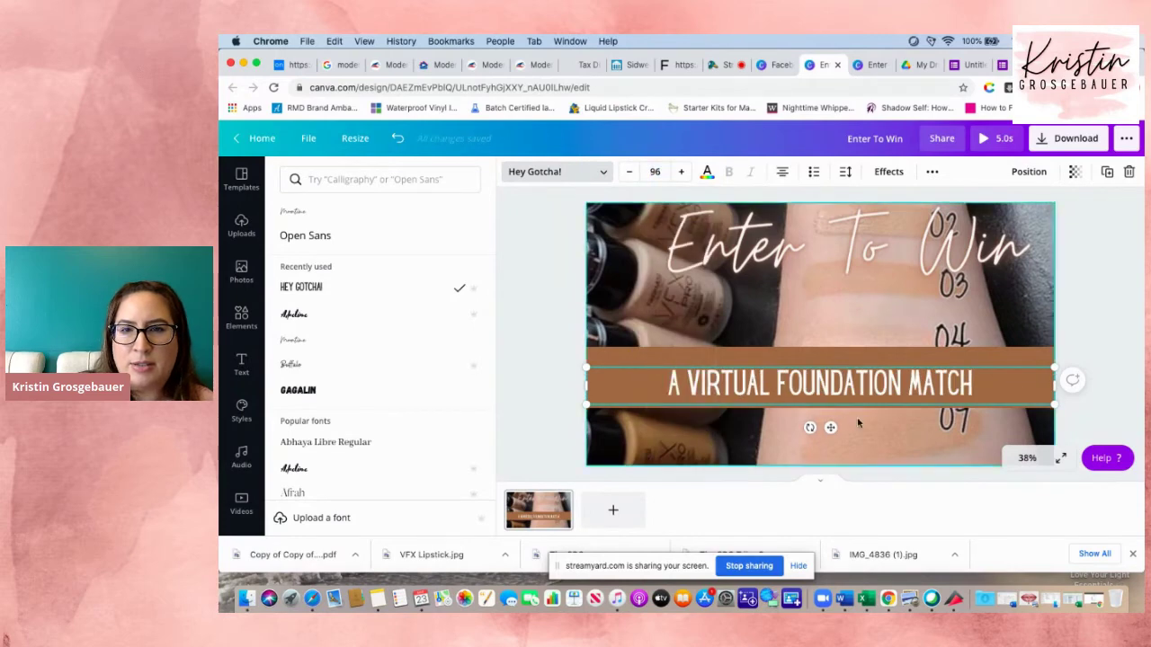
drag(831, 426, 831, 419)
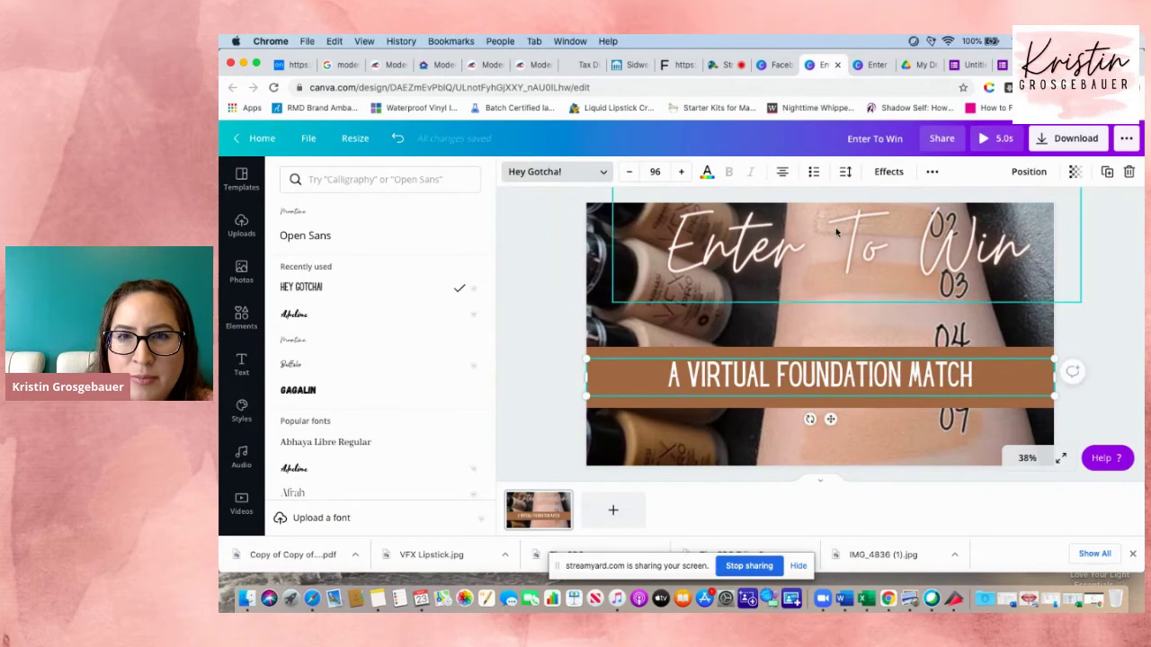
Move the "Enter To Win" title down to just above the brown band and center it horizontally over the subheading.
drag(835, 232, 806, 305)
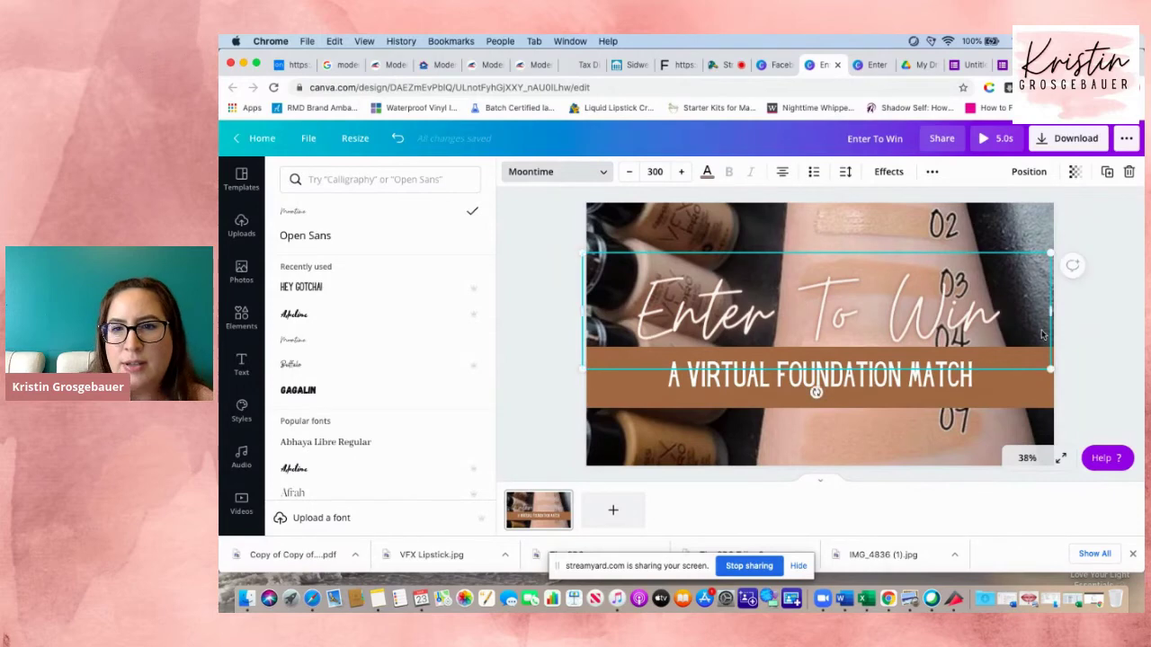
click(1106, 364)
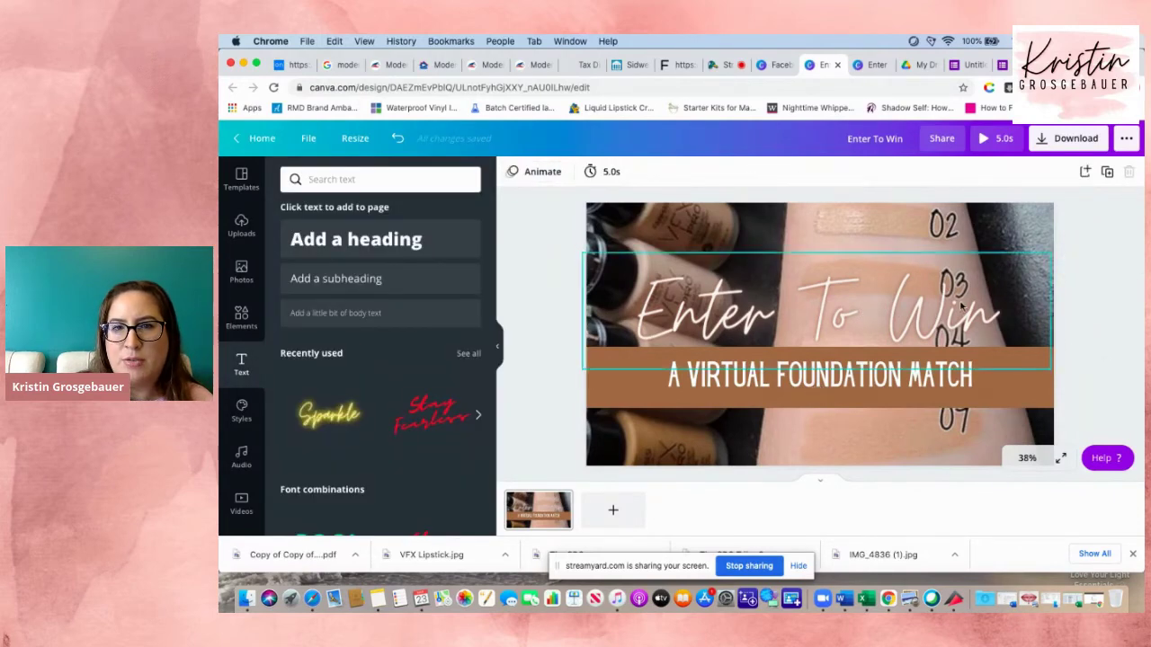
drag(960, 306, 971, 306)
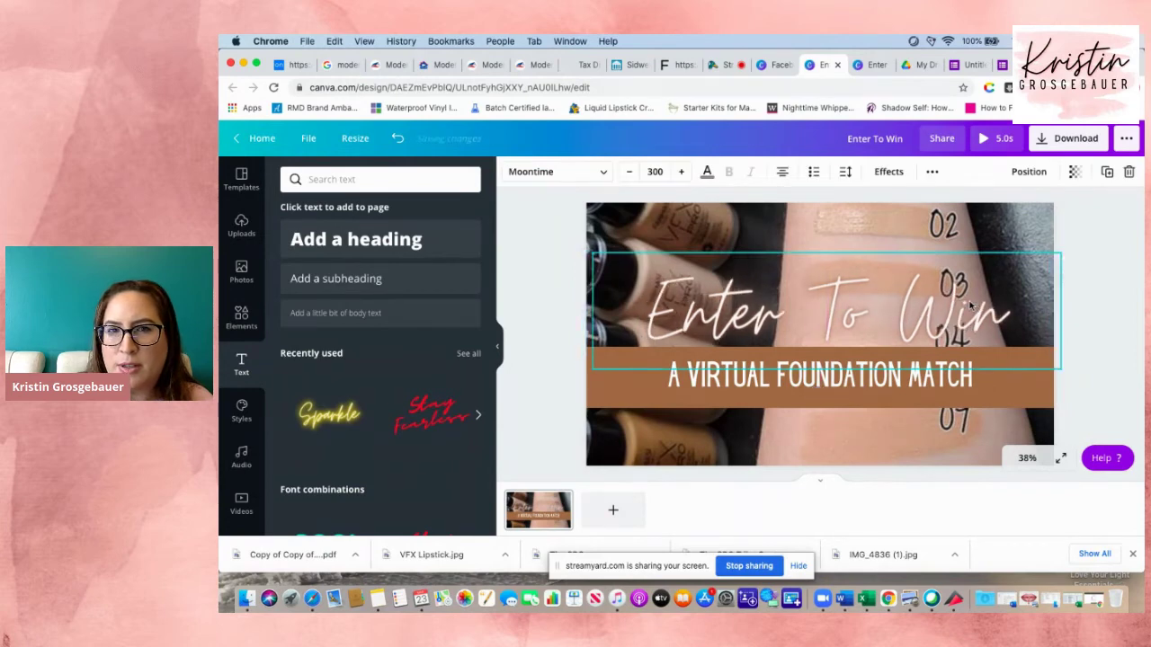
drag(584, 310, 579, 311)
click(842, 385)
drag(836, 384, 841, 386)
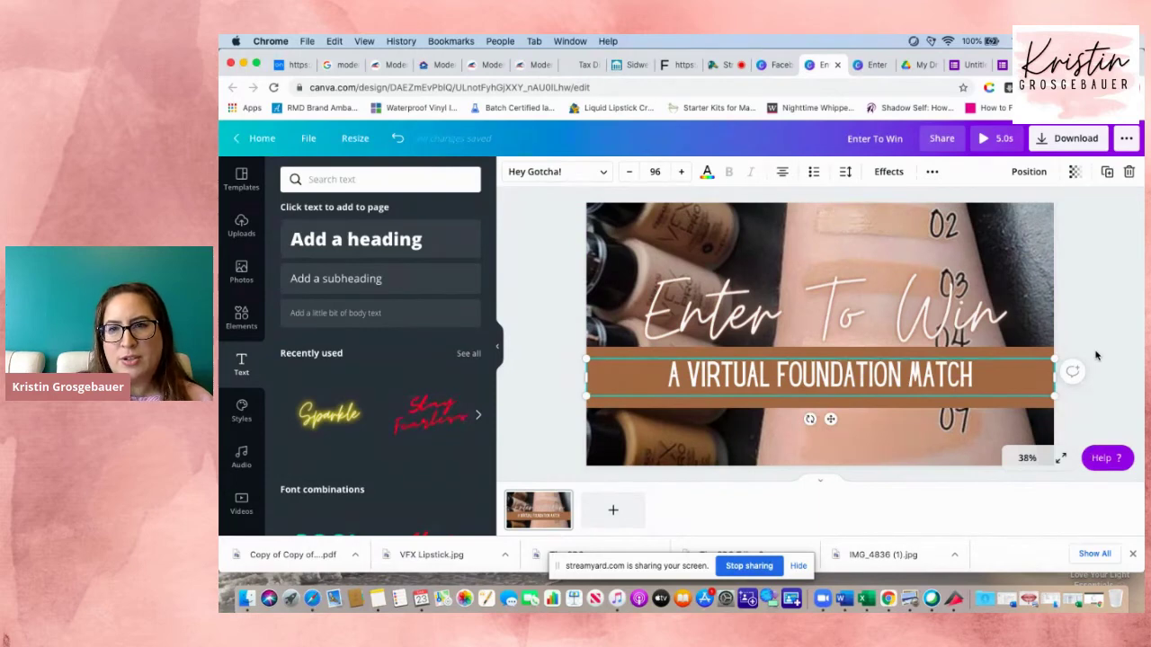
Download the finished header design as a PNG and return to the editor.
click(1057, 144)
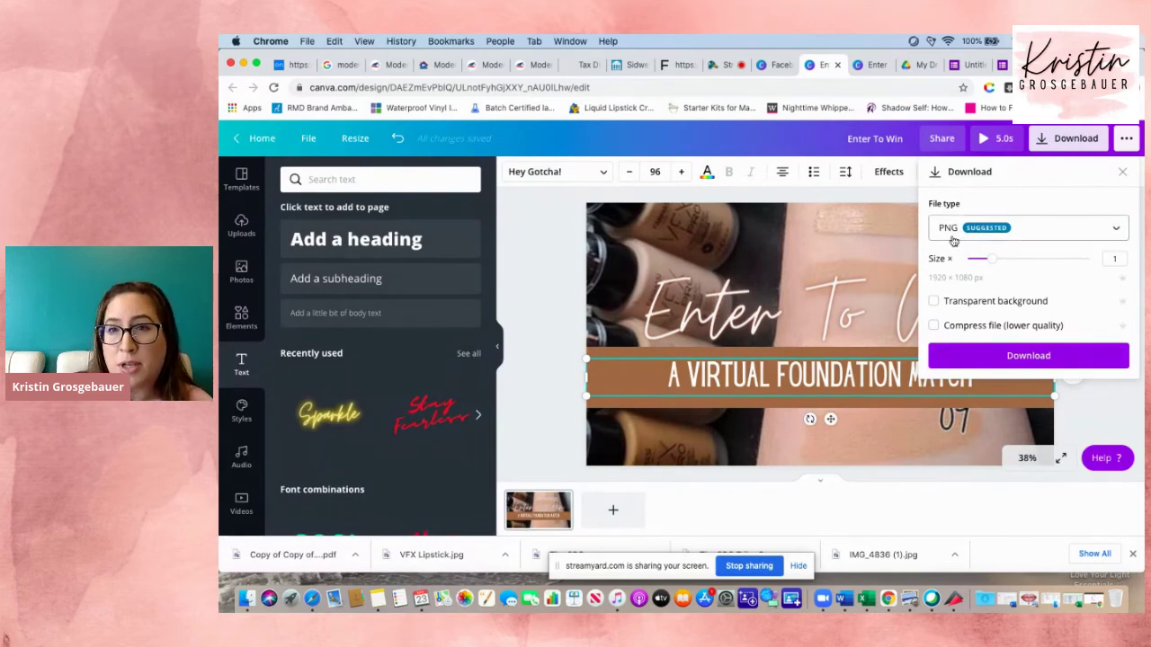
click(953, 234)
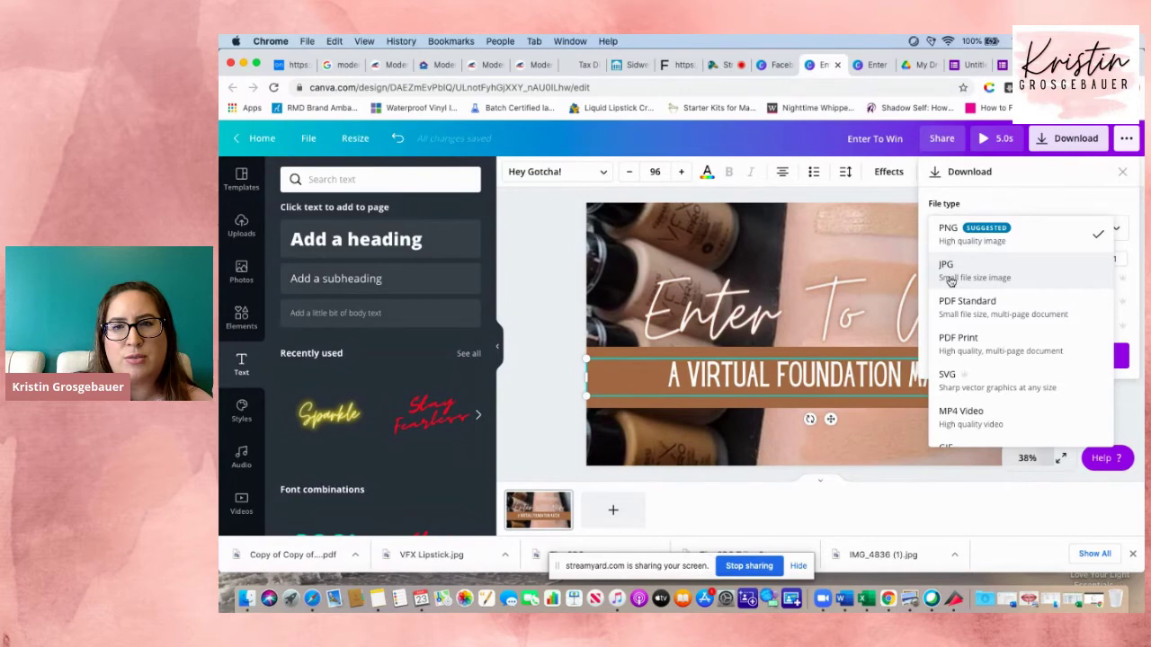
click(946, 235)
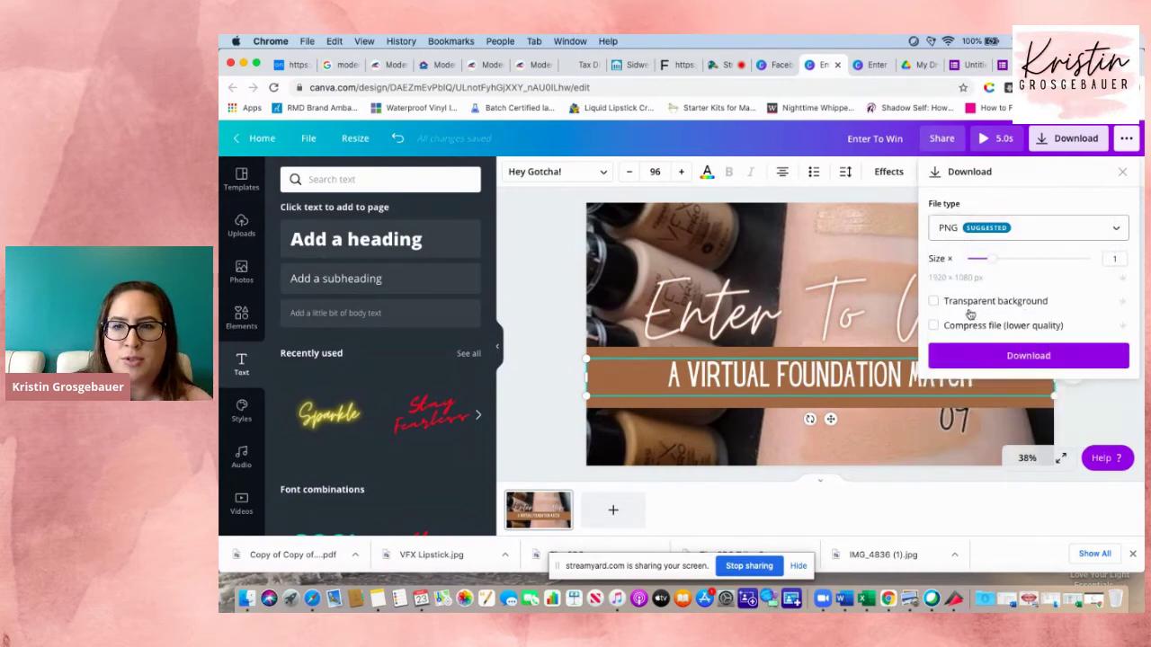
click(999, 355)
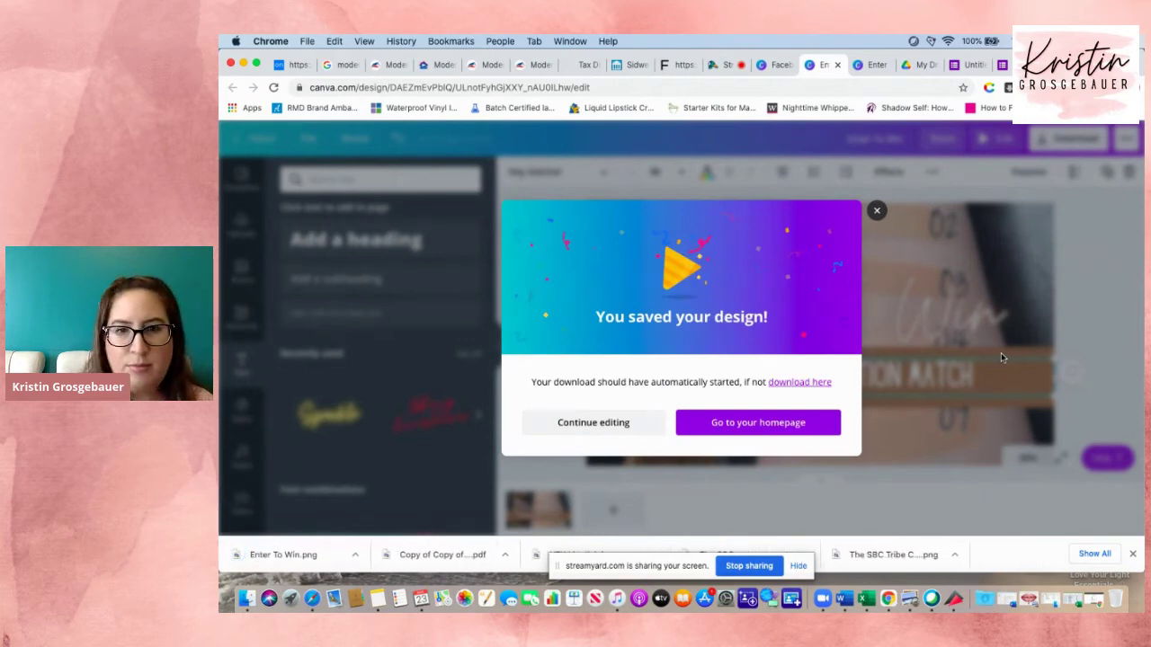
click(876, 212)
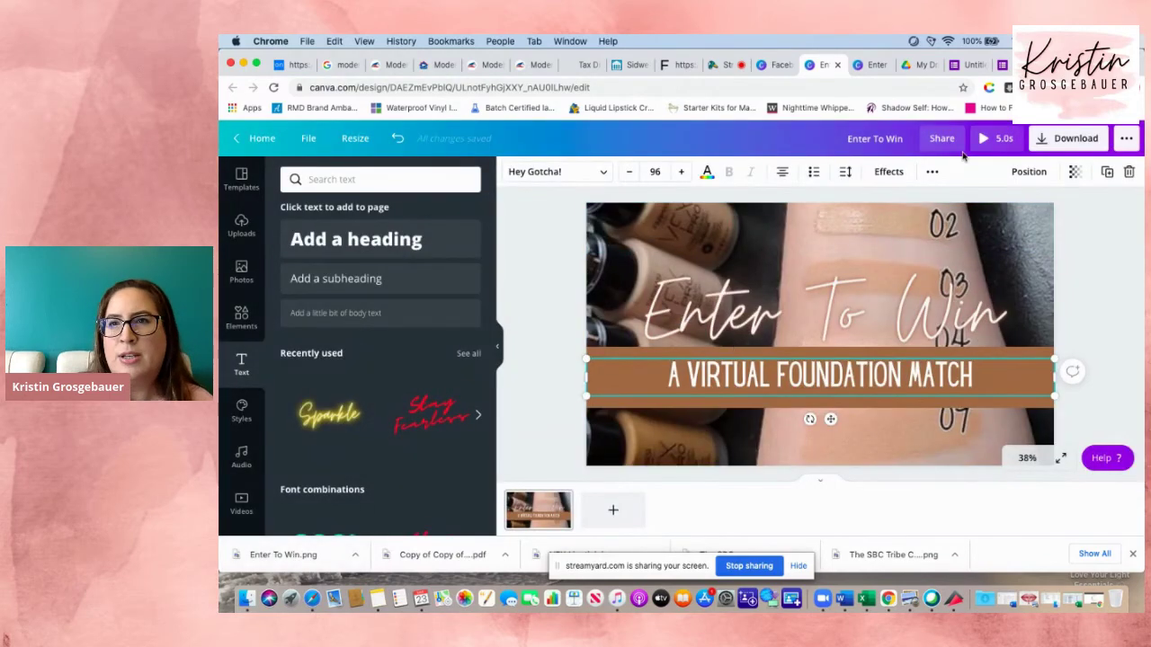
Switch to the Google Forms entry form and open the upload option for its theme header image.
click(971, 65)
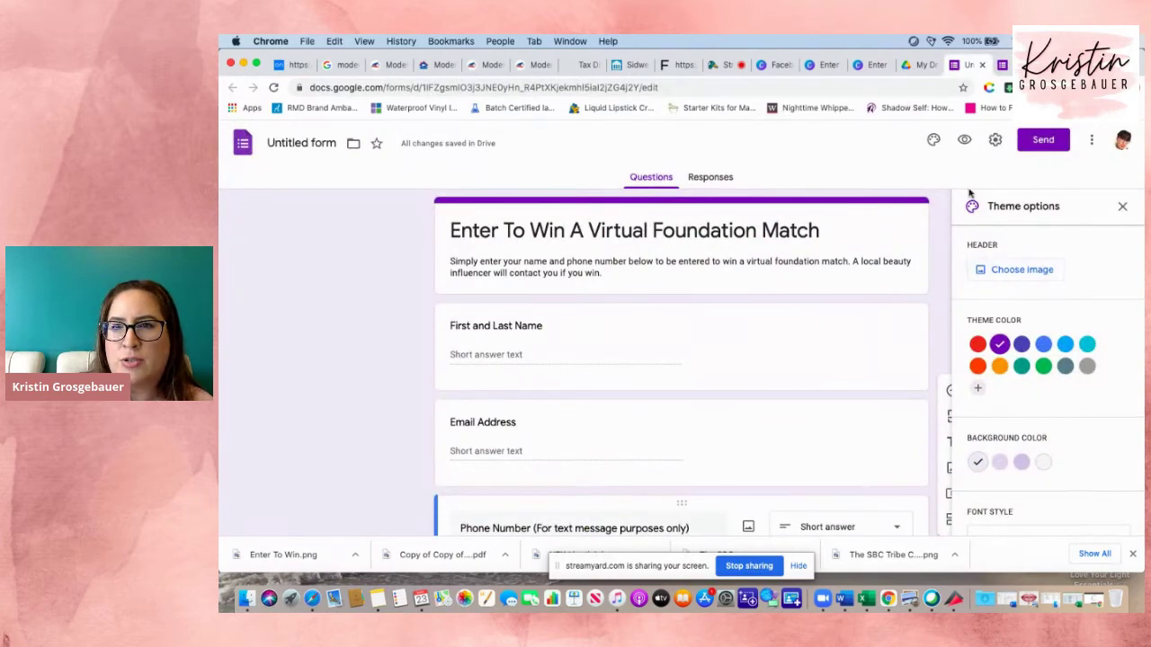
click(933, 142)
click(933, 141)
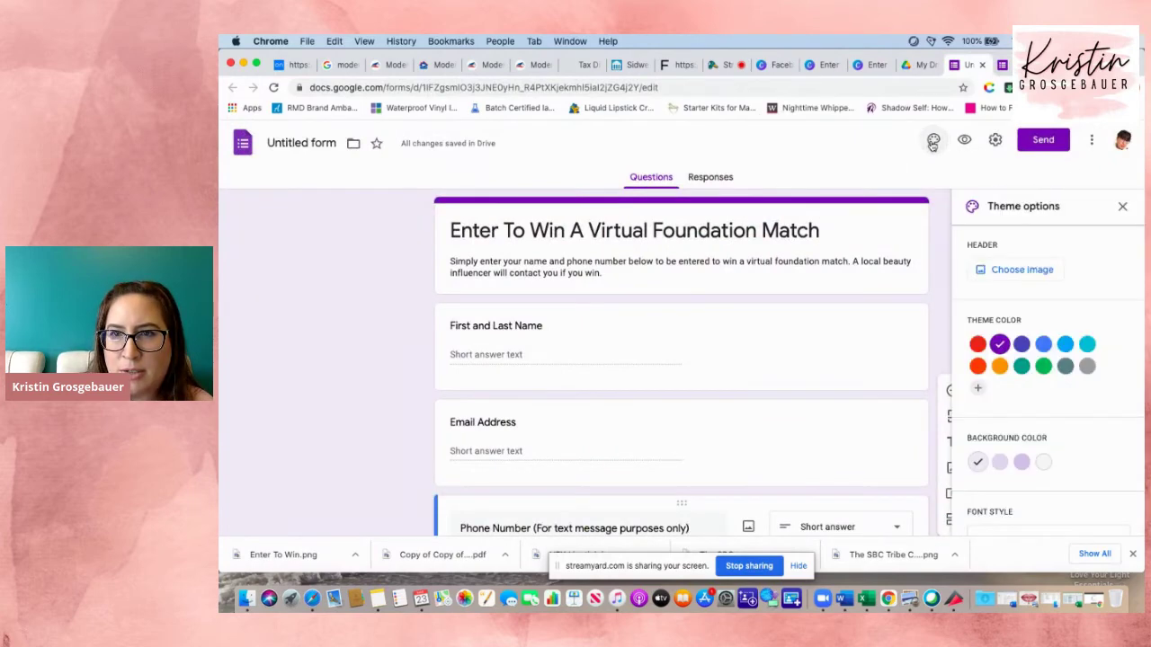
click(1011, 277)
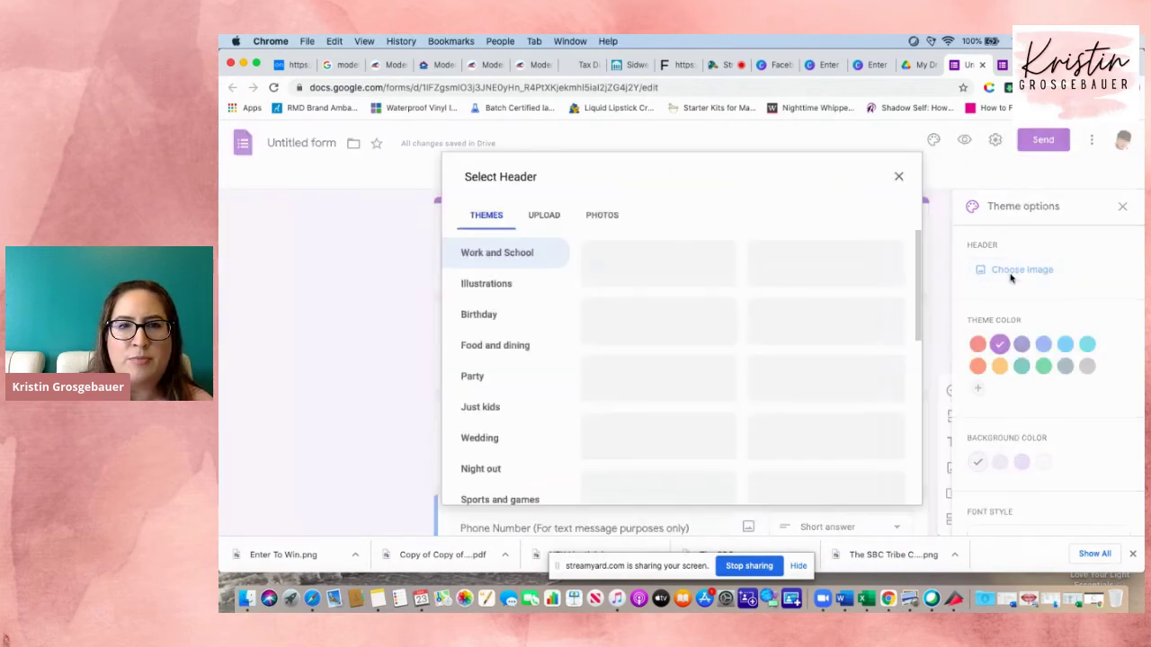
click(551, 221)
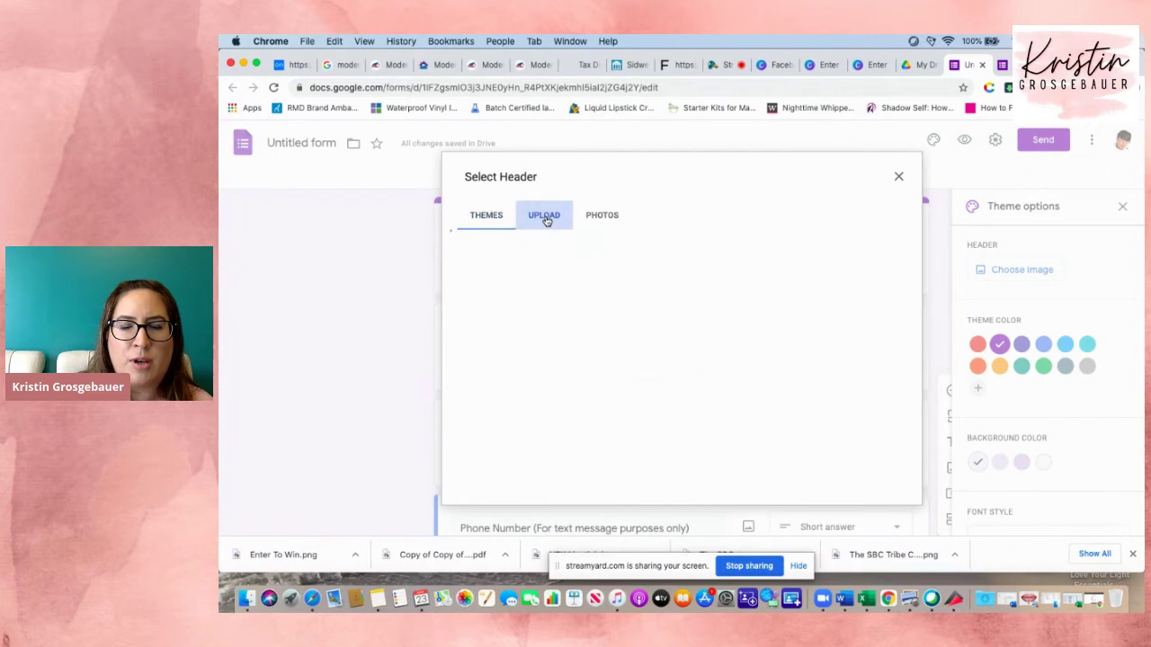
Upload "Enter To Win.png" from Downloads and apply it as the form header, cropped to the title and brown band.
click(693, 414)
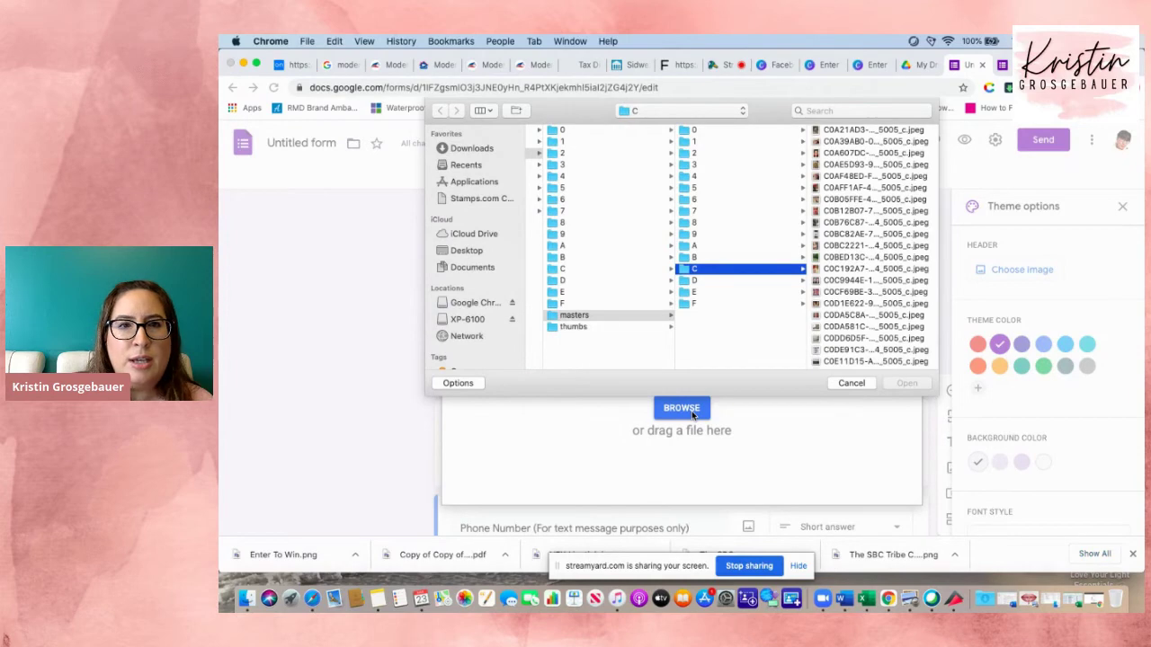
click(470, 147)
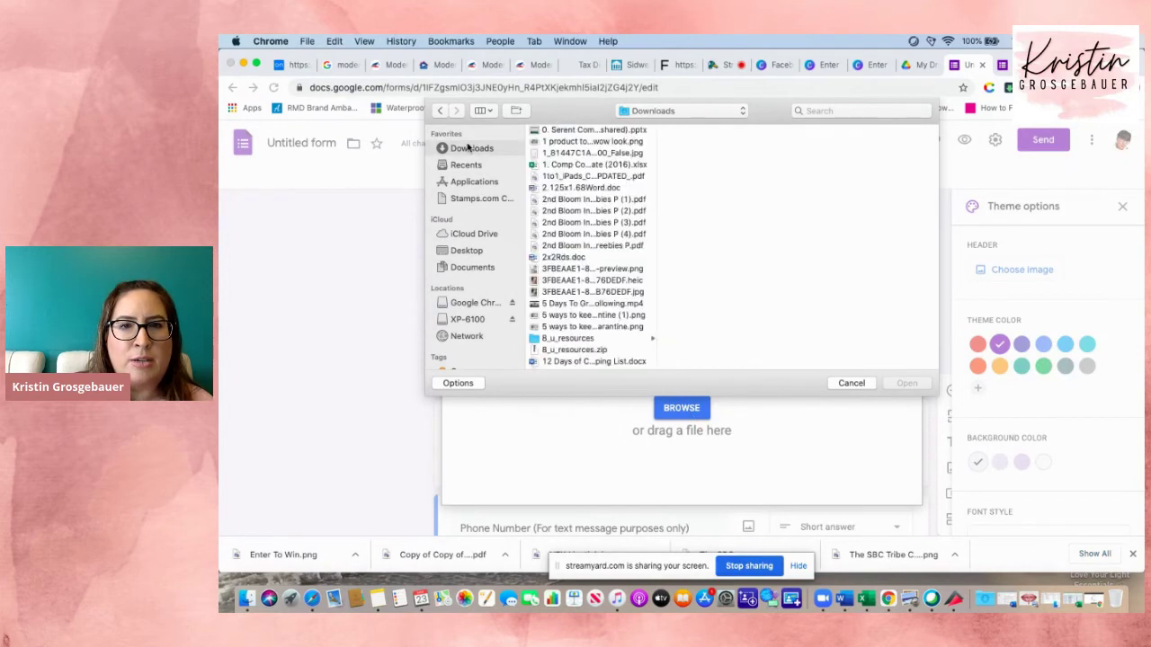
scroll(613, 222, down, 15)
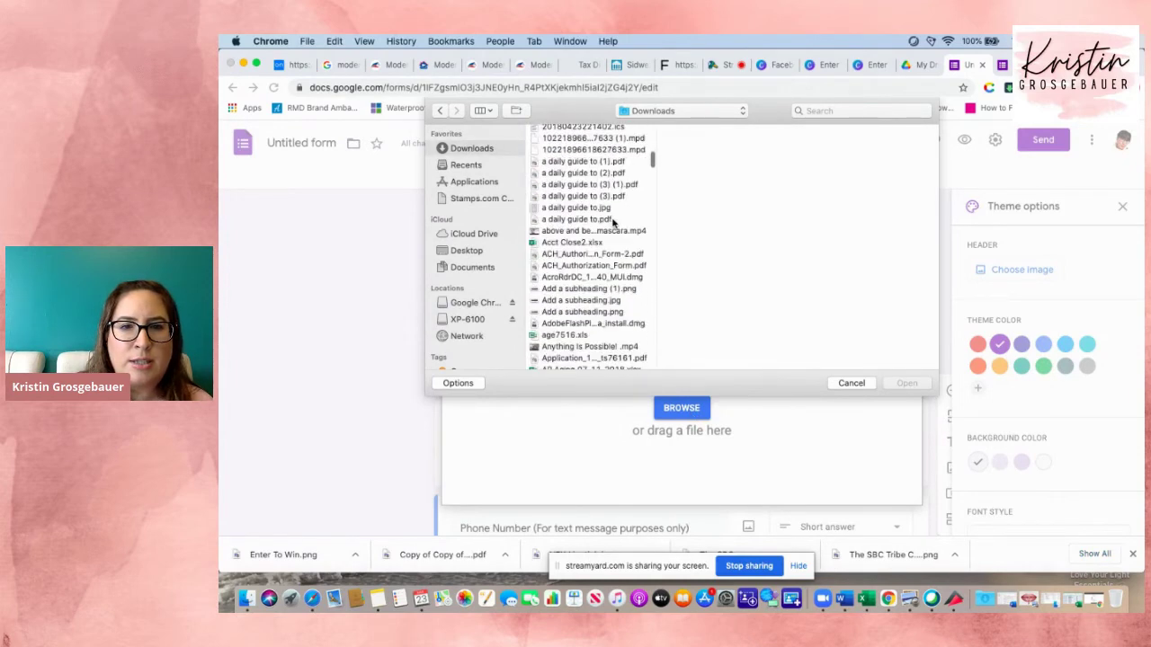
scroll(612, 222, down, 20)
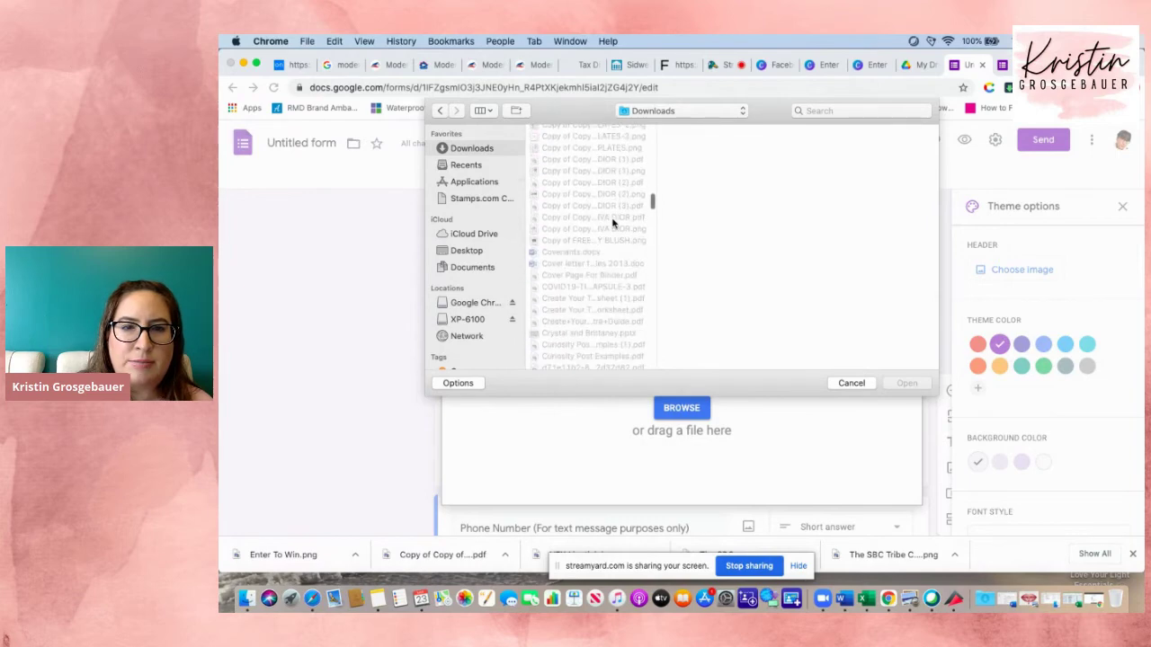
scroll(613, 222, up, 15)
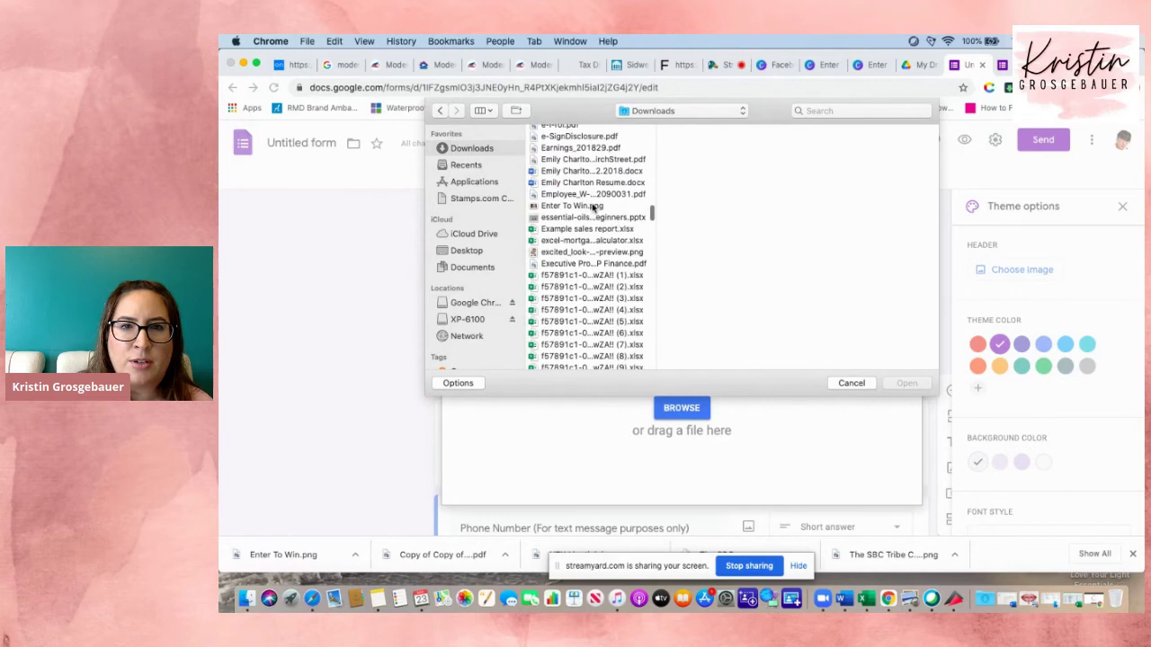
click(593, 207)
click(905, 384)
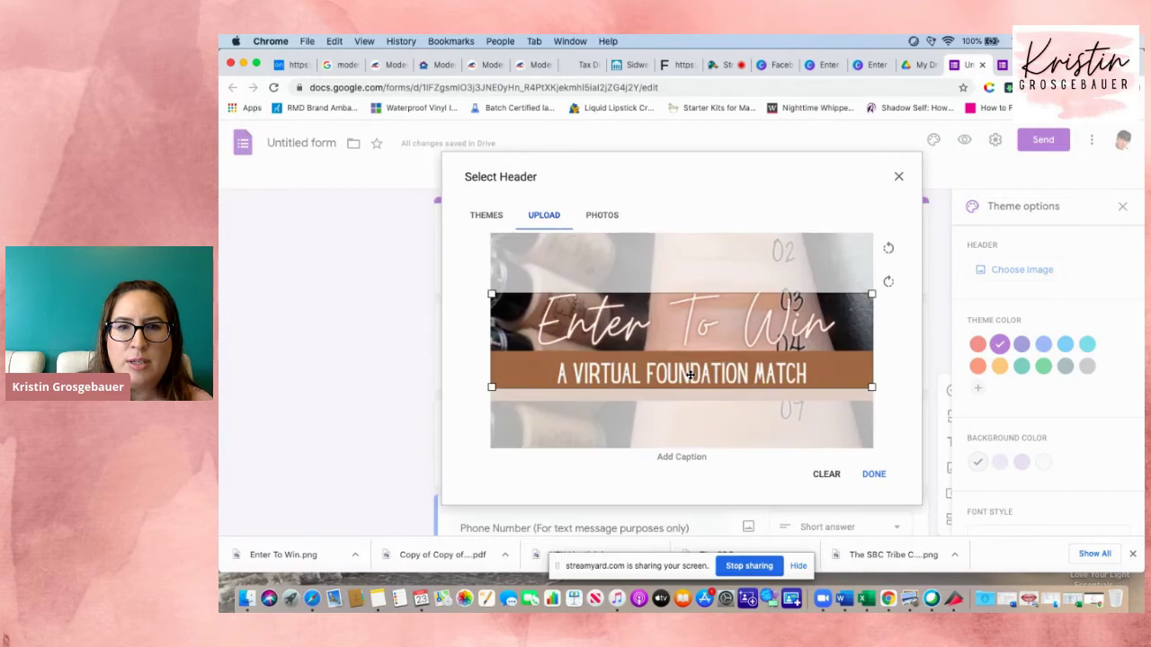
drag(689, 375, 690, 375)
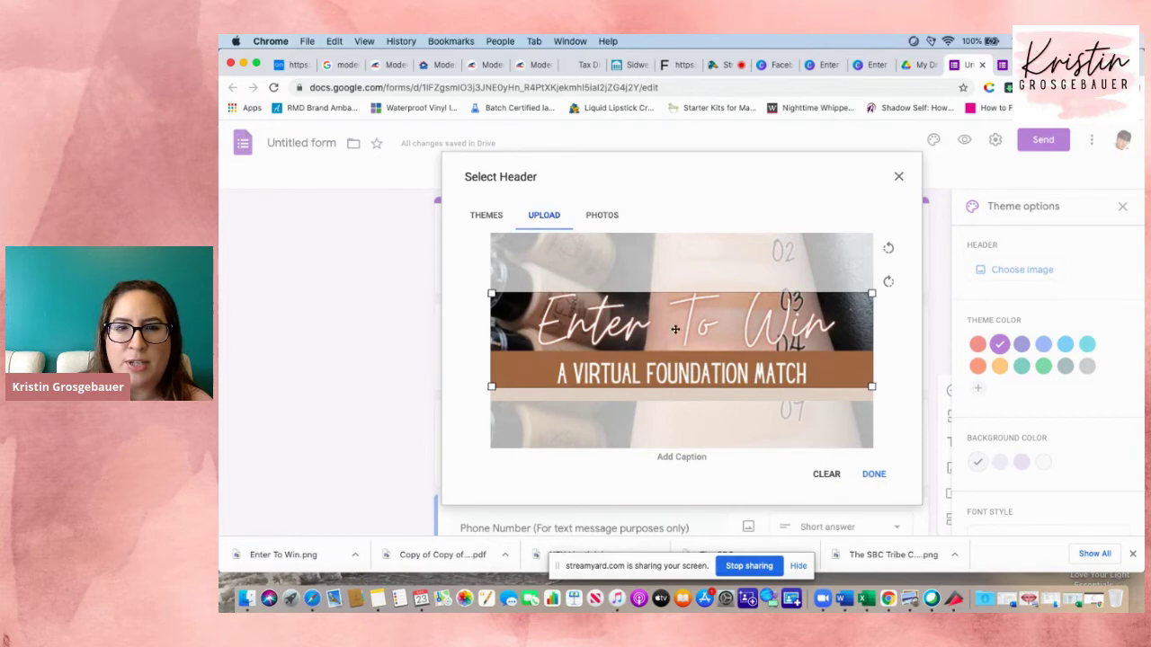
click(875, 474)
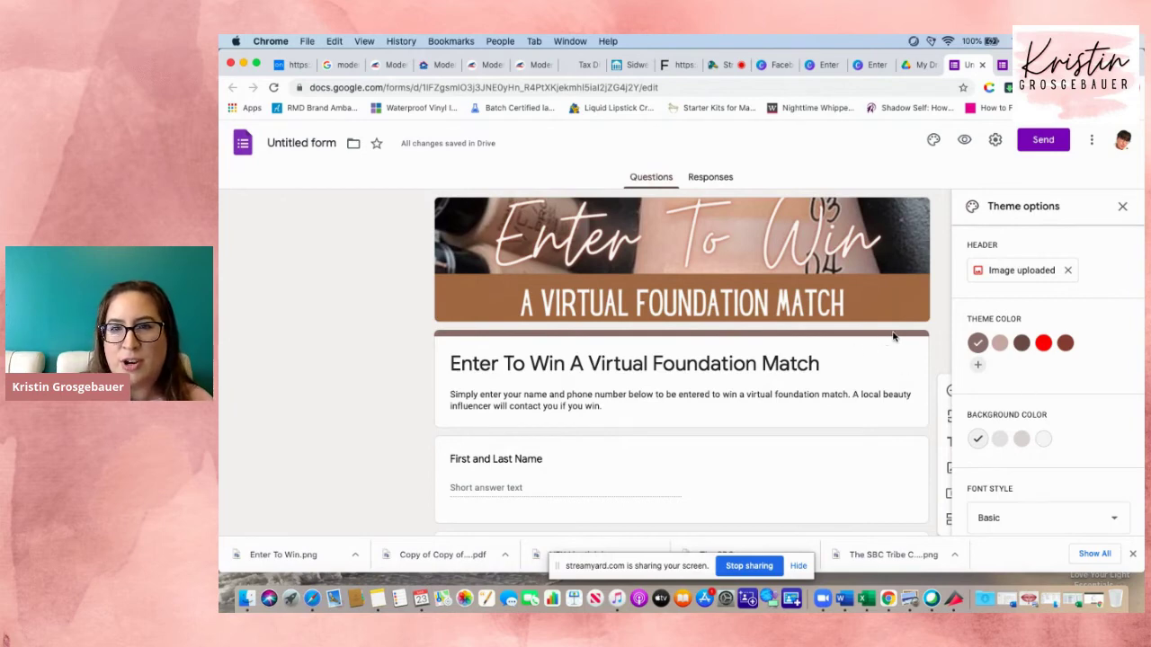
Try the suggested theme colors, set the form's theme color to the dark reddish-brown swatch, and close the theme options.
click(999, 342)
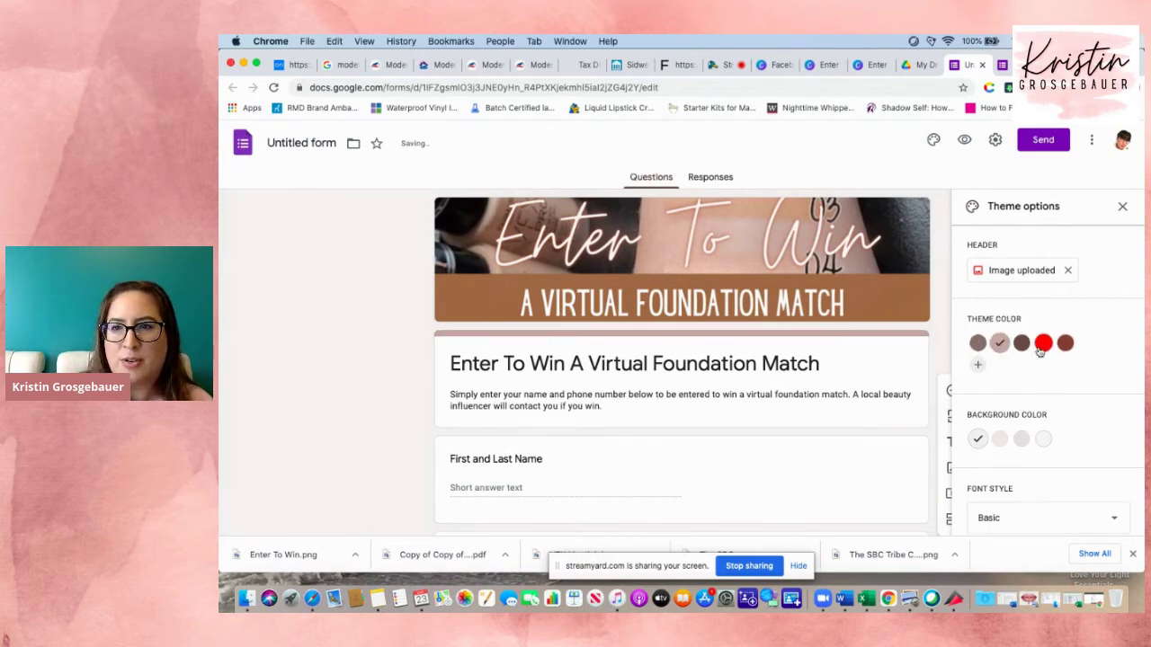
click(1043, 342)
click(1022, 344)
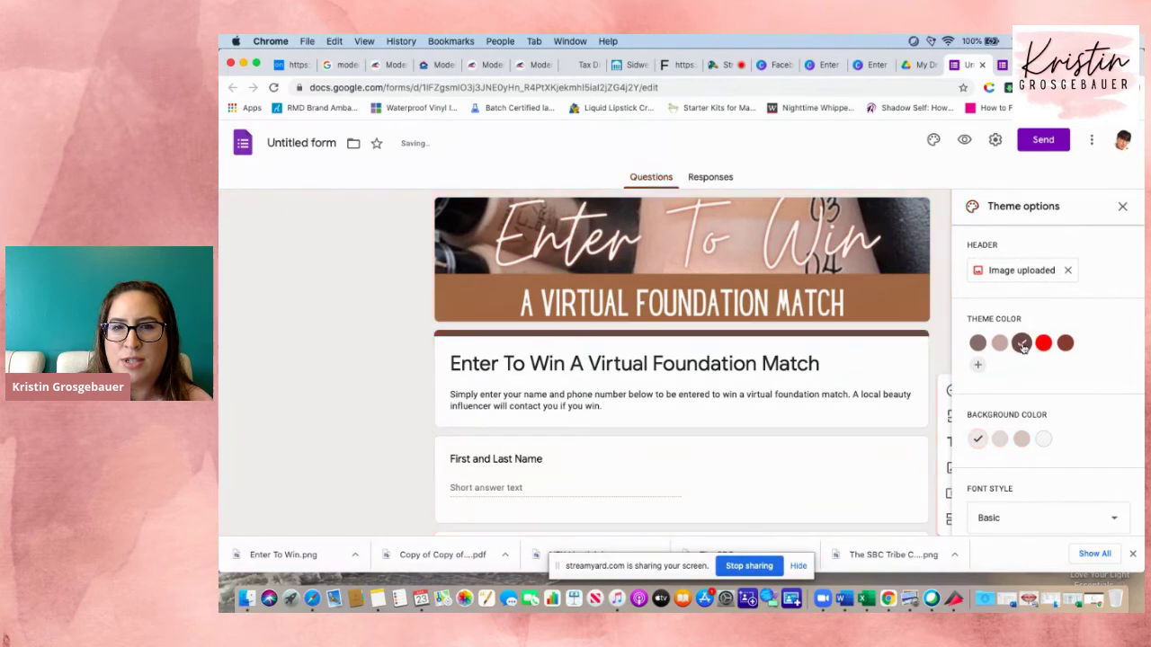
click(1065, 344)
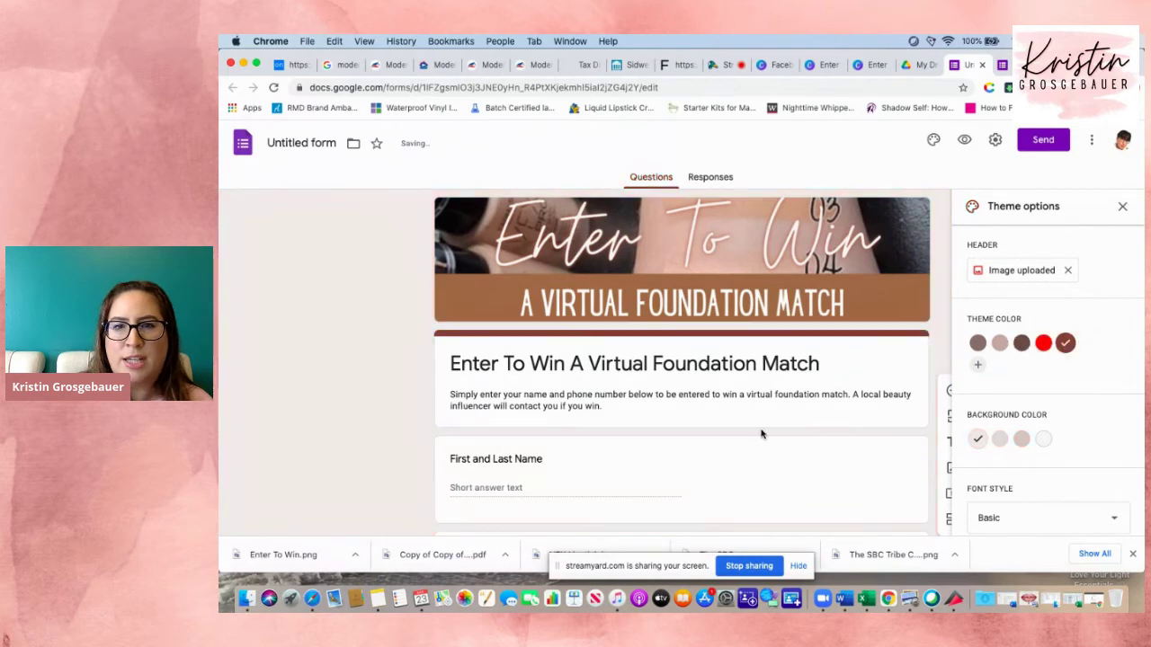
scroll(761, 435, down, 5)
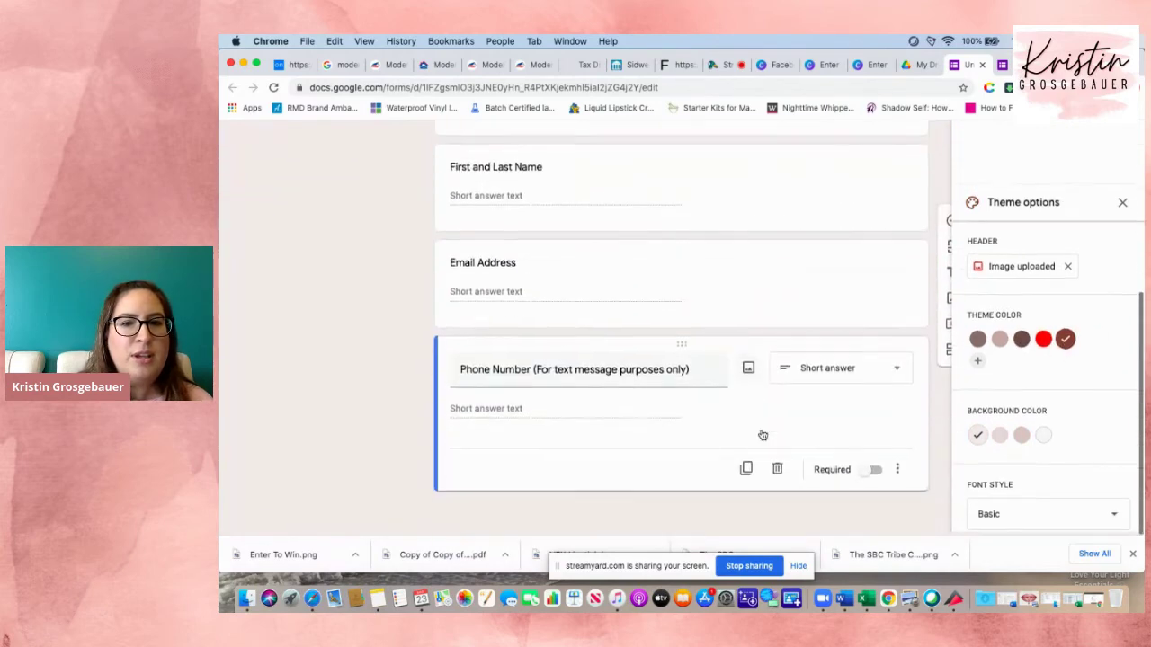
scroll(760, 434, up, 5)
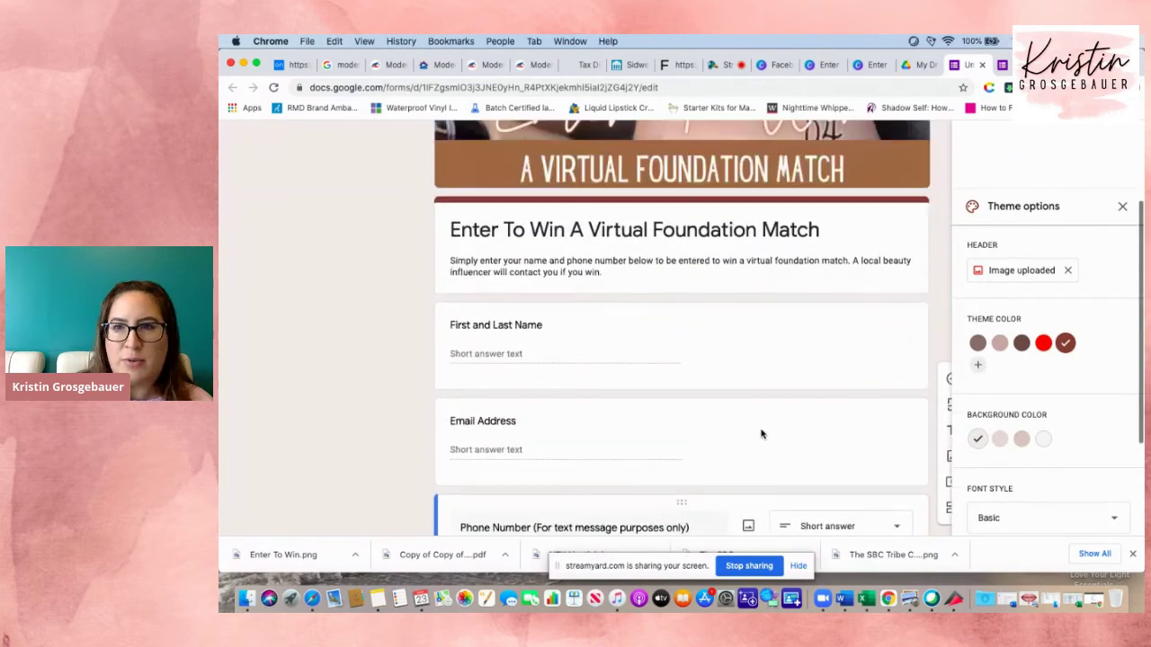
click(1122, 208)
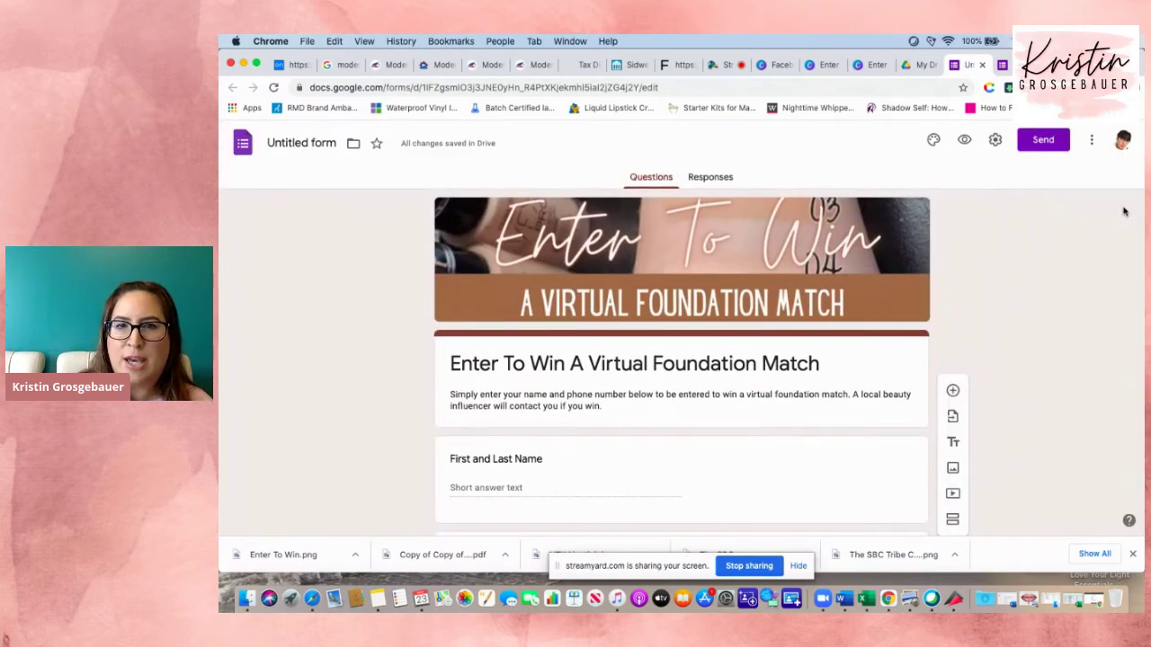
Switch to the already finished "Enter To Win A Virtual Foundation Match" form, preview it as respondents see it, and close the preview.
click(867, 66)
scroll(776, 345, up, 2)
scroll(775, 344, down, 3)
scroll(776, 345, up, 2)
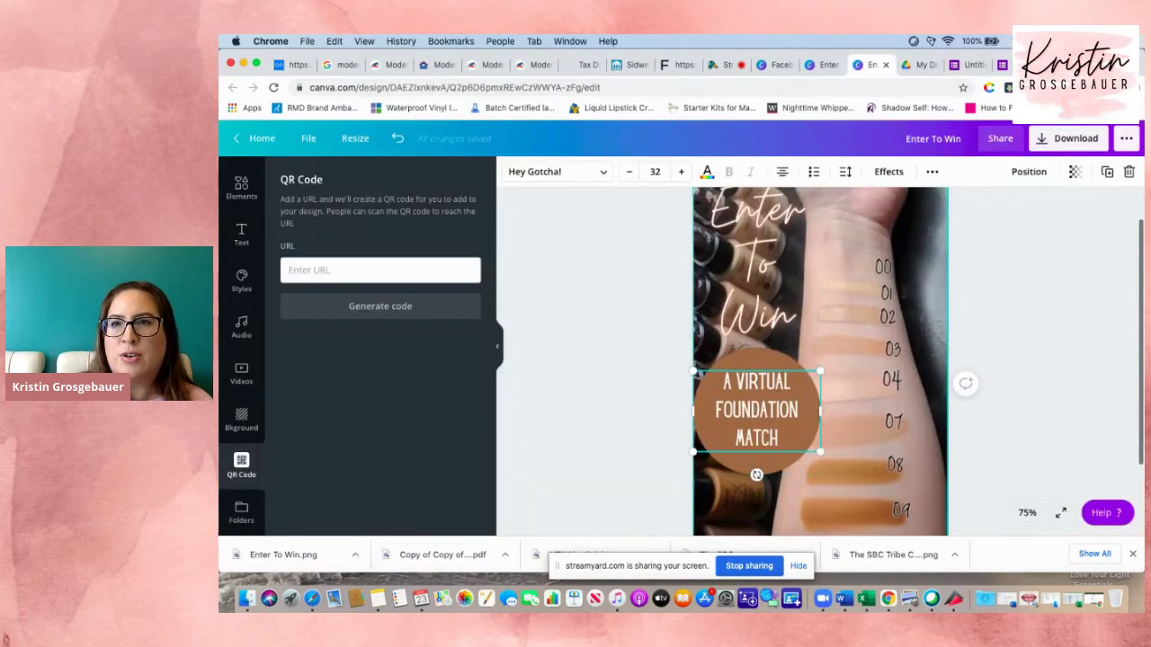
click(1005, 65)
scroll(984, 142, up, 1)
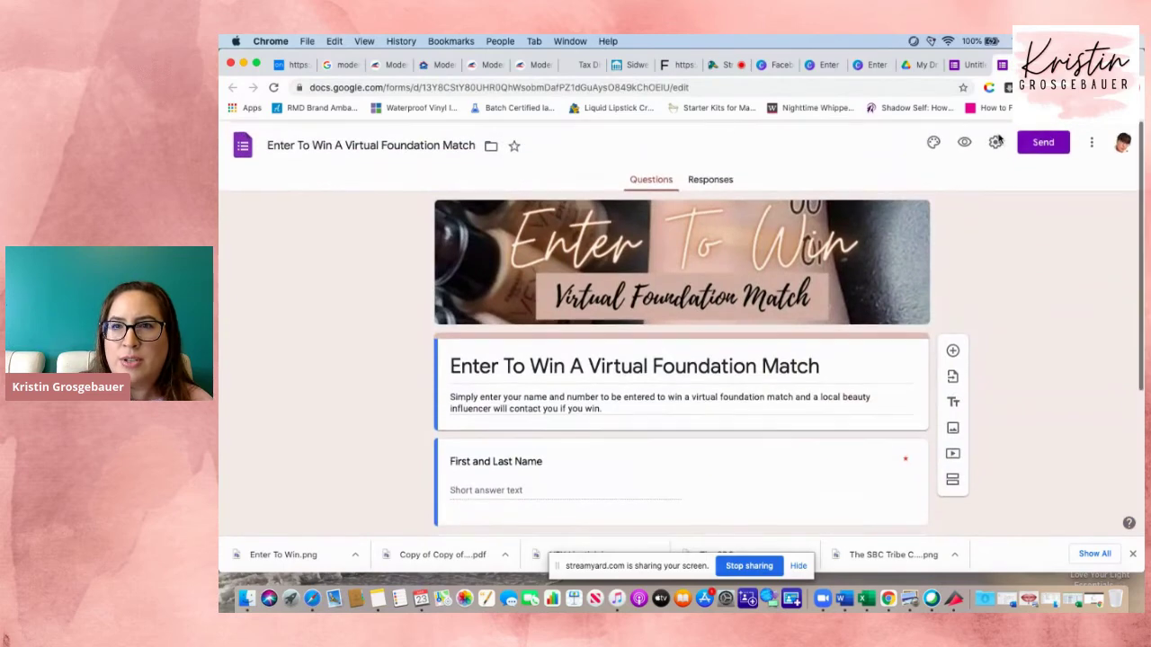
click(966, 146)
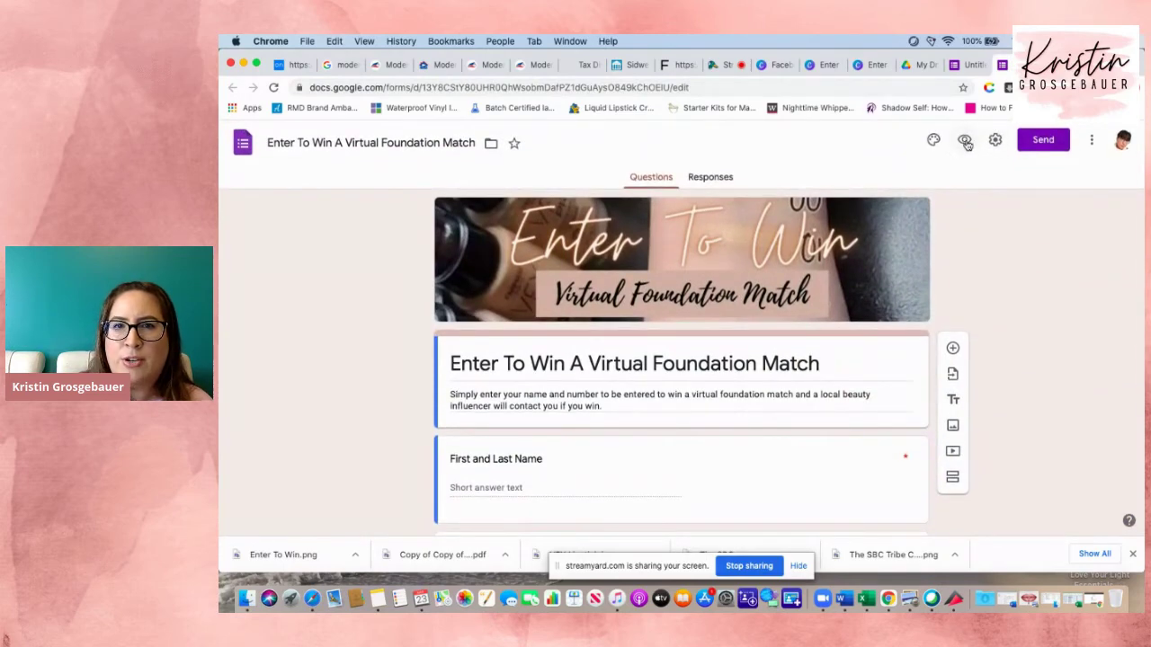
click(966, 145)
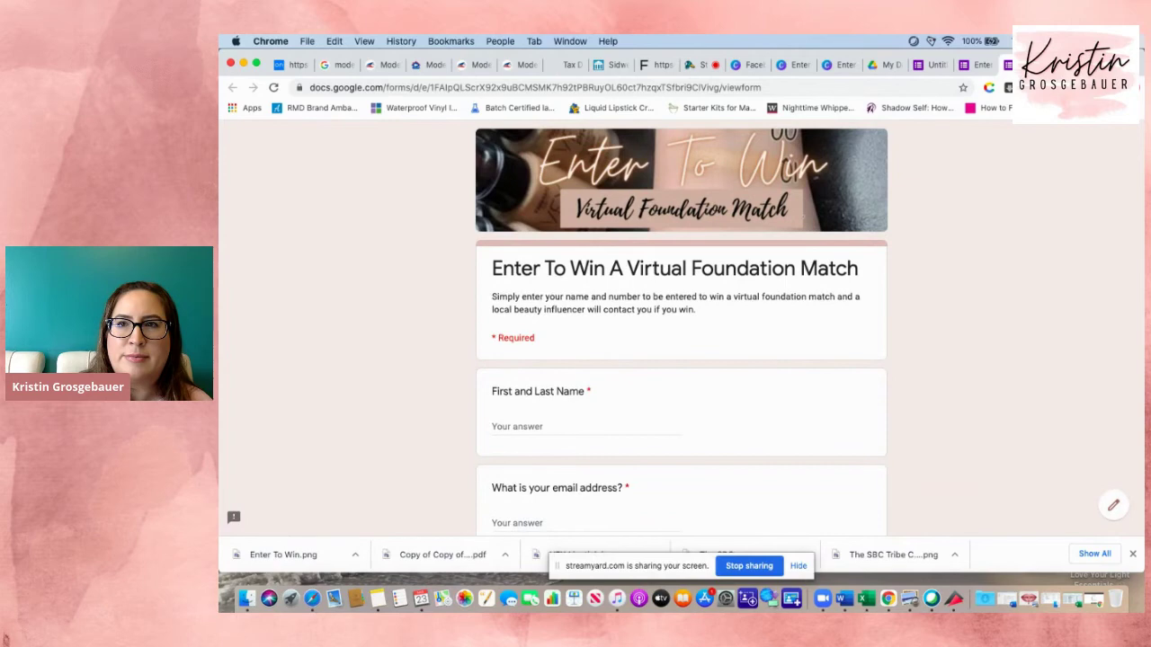
key(super+w)
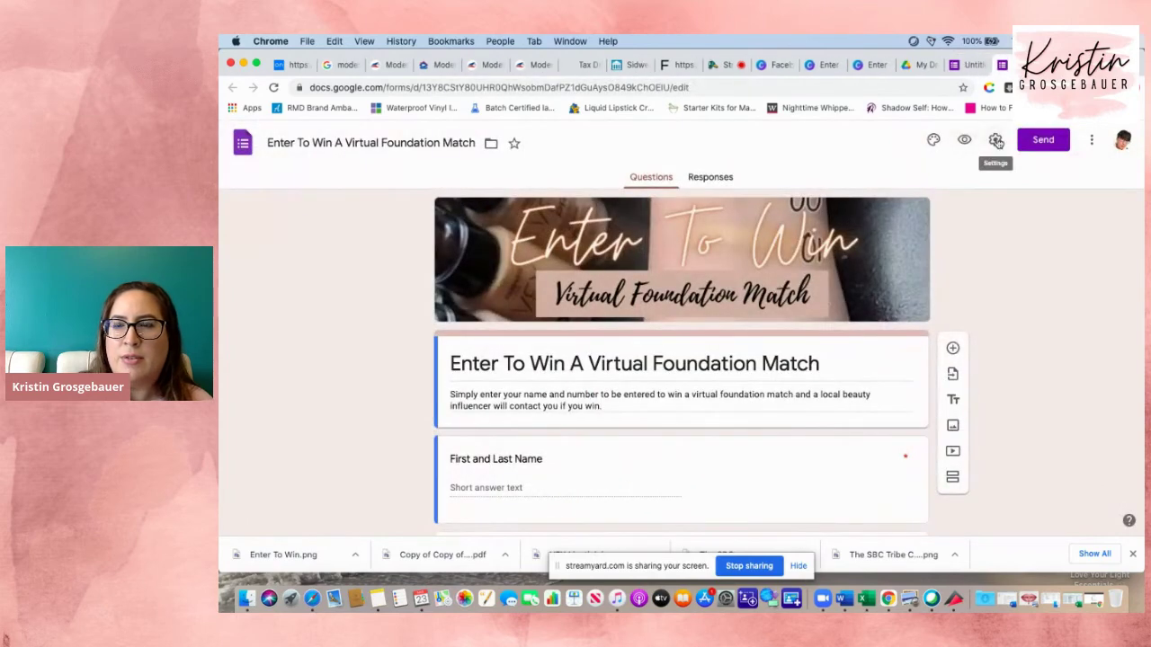
Open the form's send options, shorten its share link, and copy the short URL.
click(1043, 140)
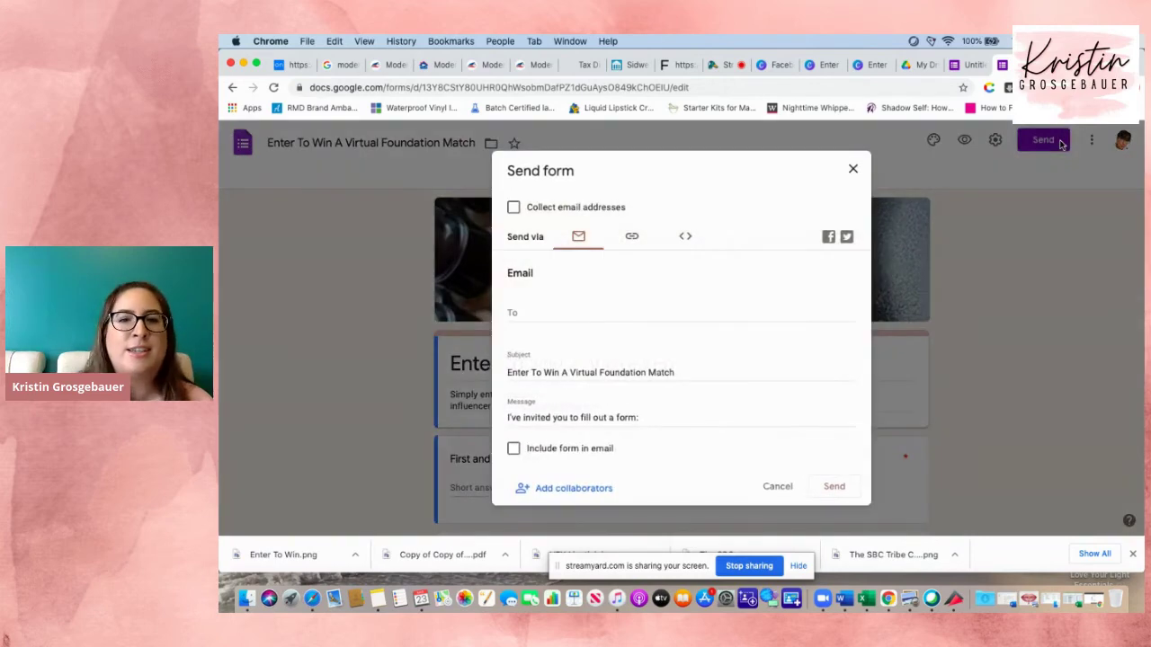
click(633, 239)
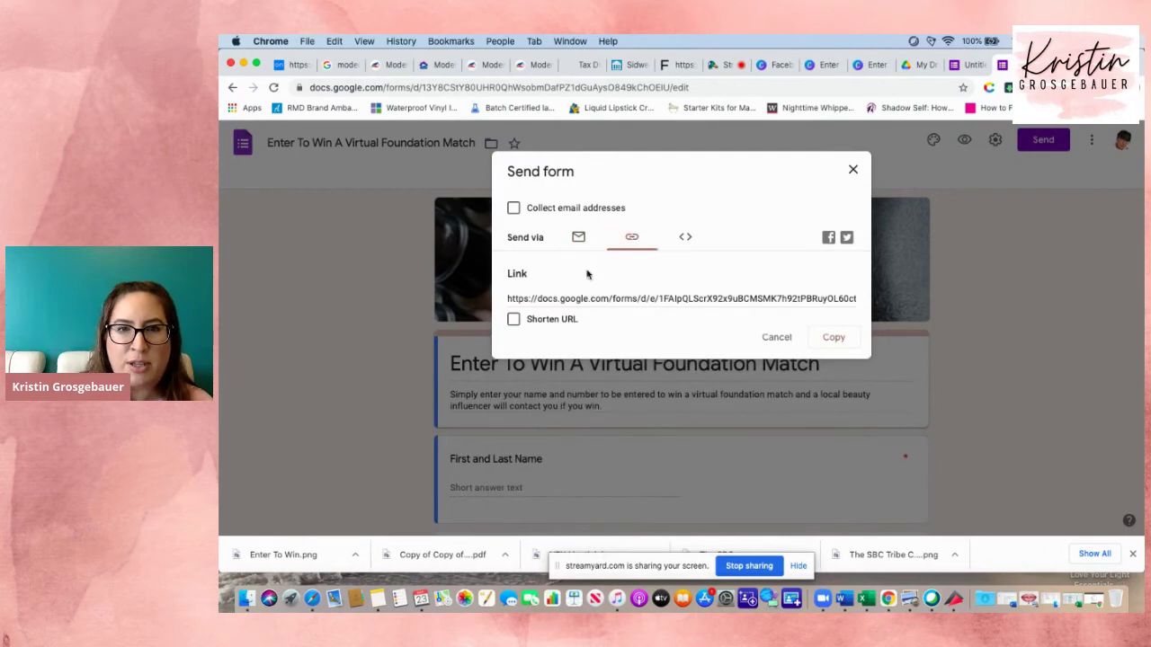
click(514, 320)
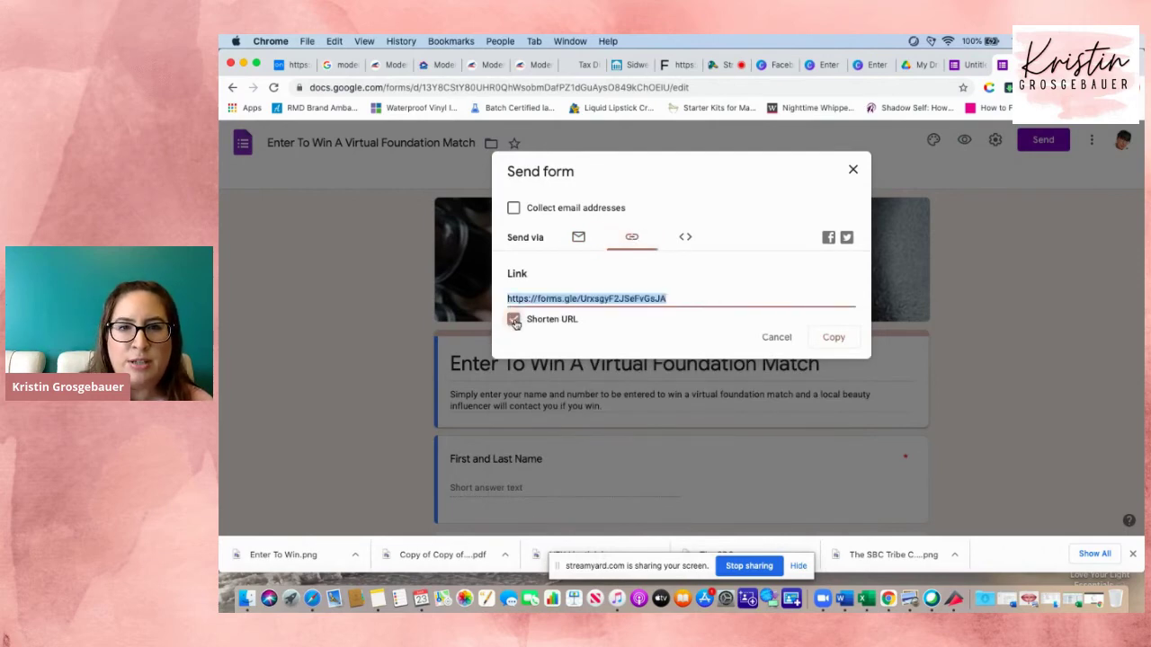
right_click(581, 303)
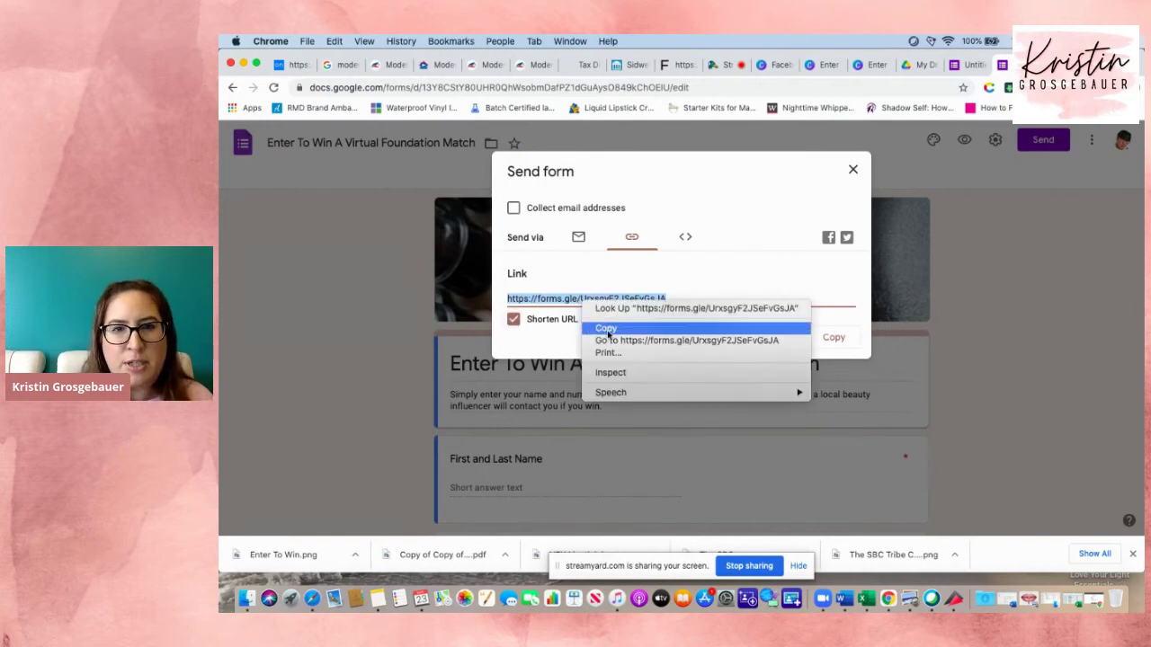
click(595, 326)
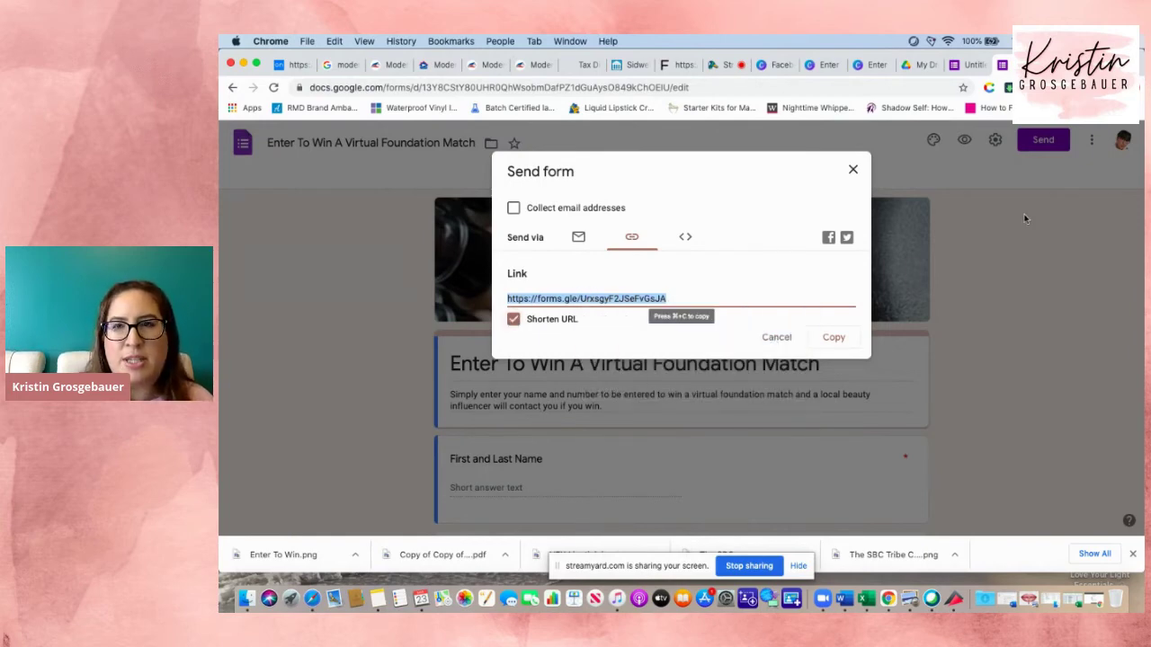
Switch to the "Enter To Win" flyer in Canva and generate a QR code from the copied form link.
click(874, 67)
click(356, 269)
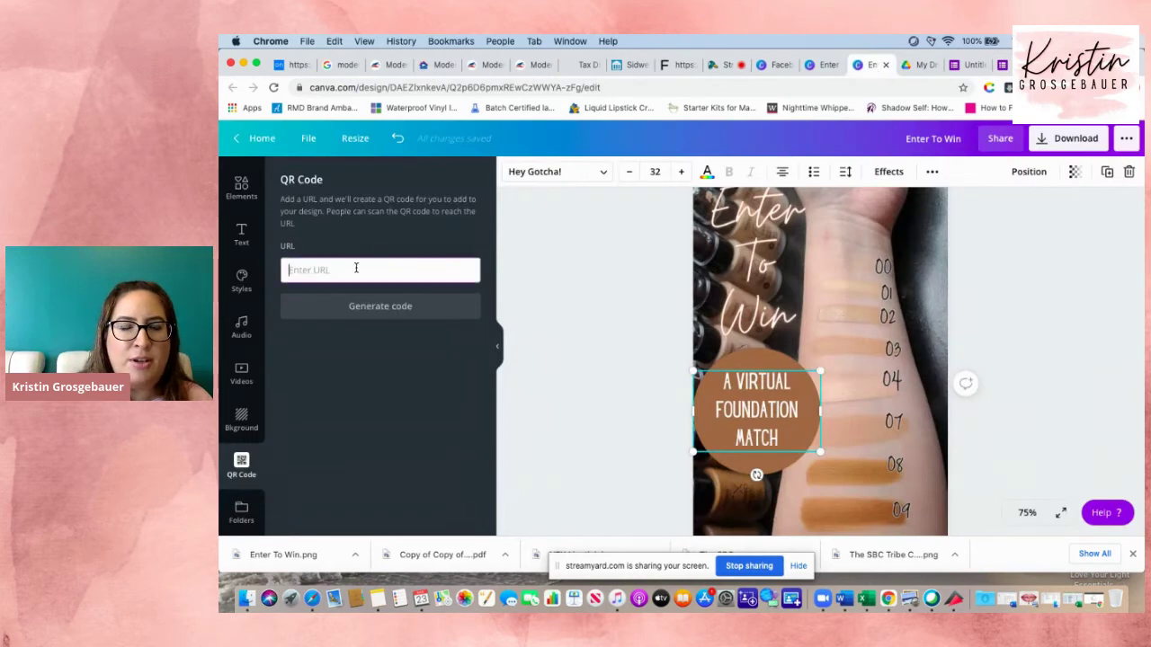
right_click(328, 277)
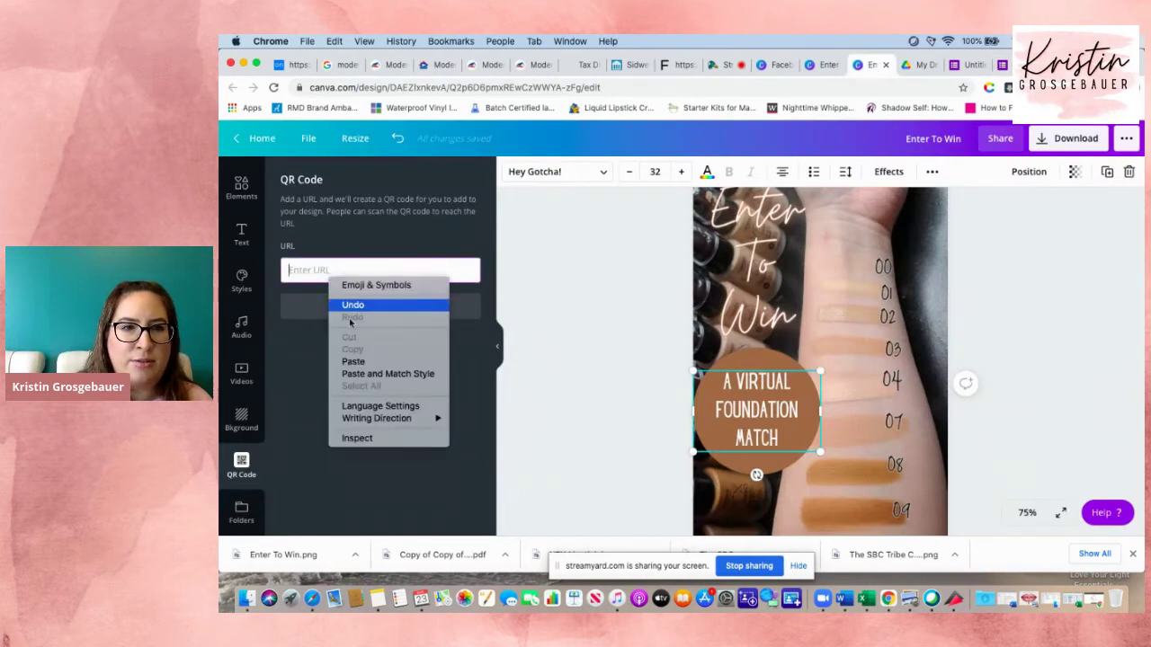
click(354, 362)
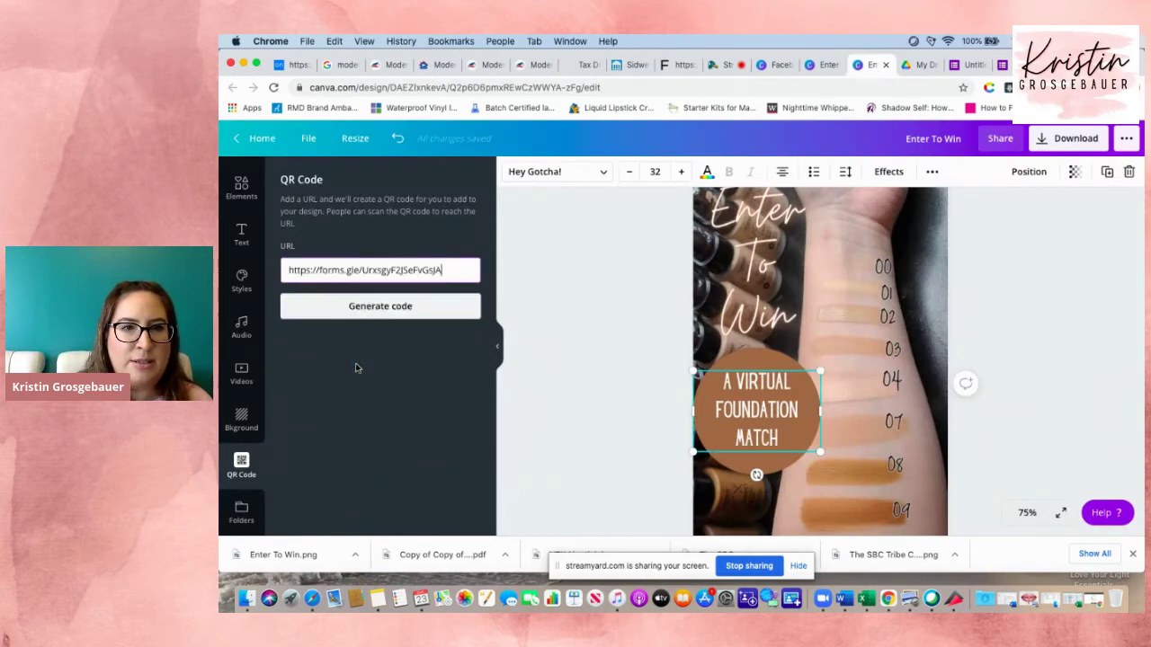
click(382, 307)
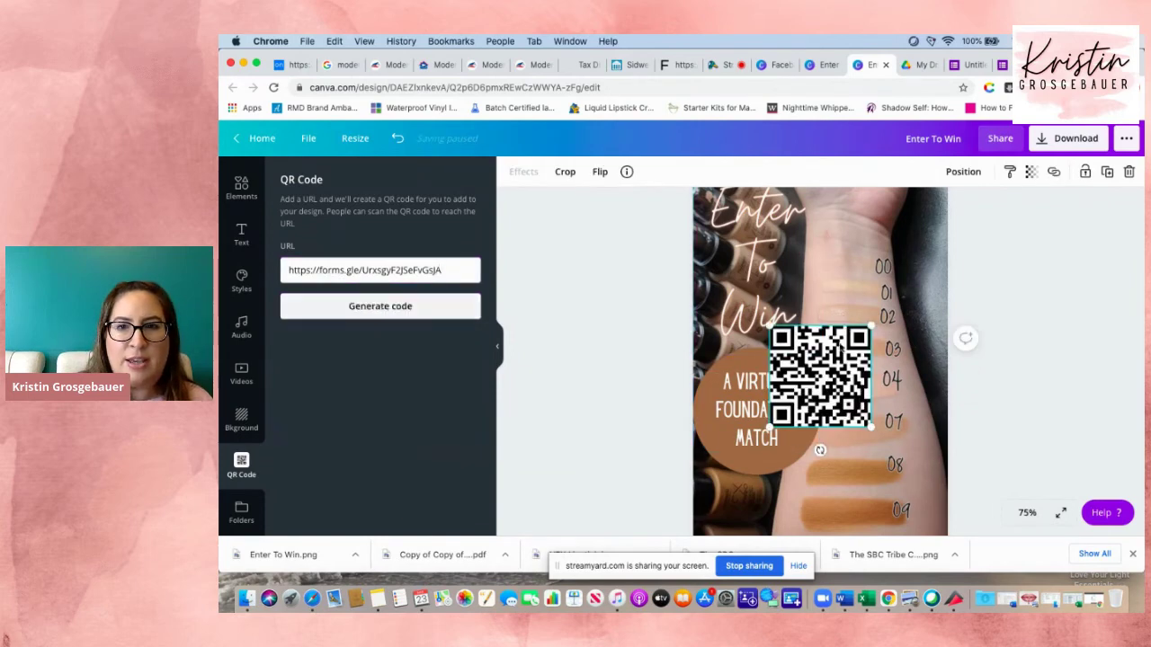
Move the QR code into the flyer's lower-left corner below the brown circle and shrink it slightly.
scroll(834, 348, down, 3)
drag(846, 297, 766, 443)
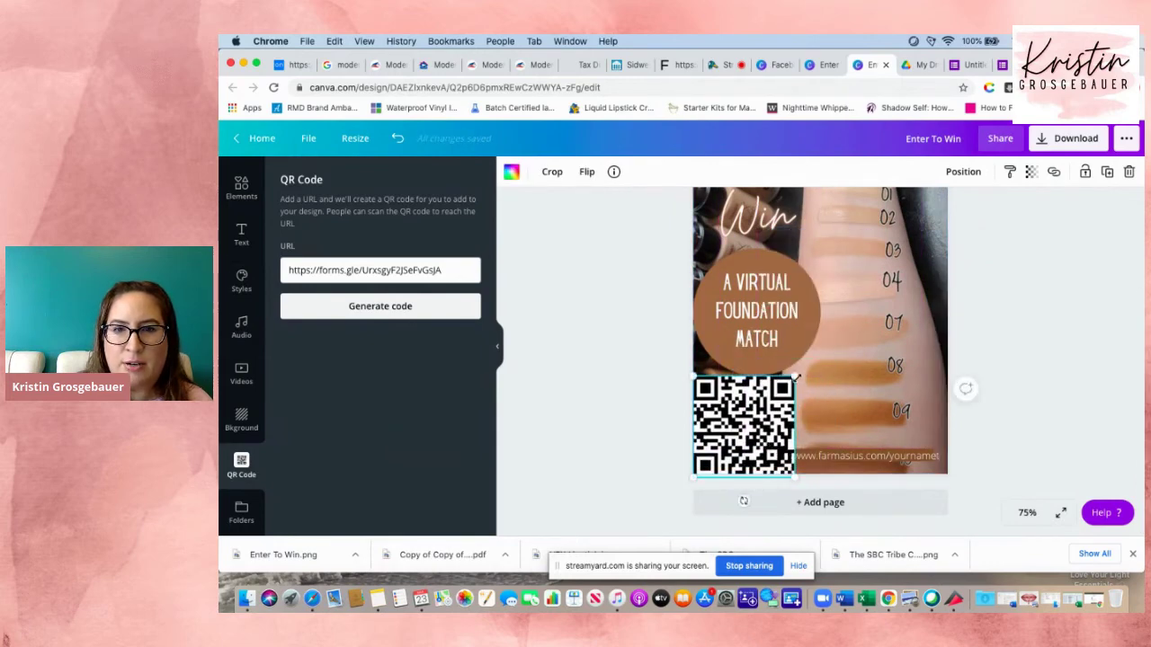
mouse_move(794, 375)
mouse_down()
mouse_move(786, 387)
mouse_move(795, 382)
mouse_up()
Examine the whole flyer from the title down to the QR code and website address.
scroll(1045, 372, up, 3)
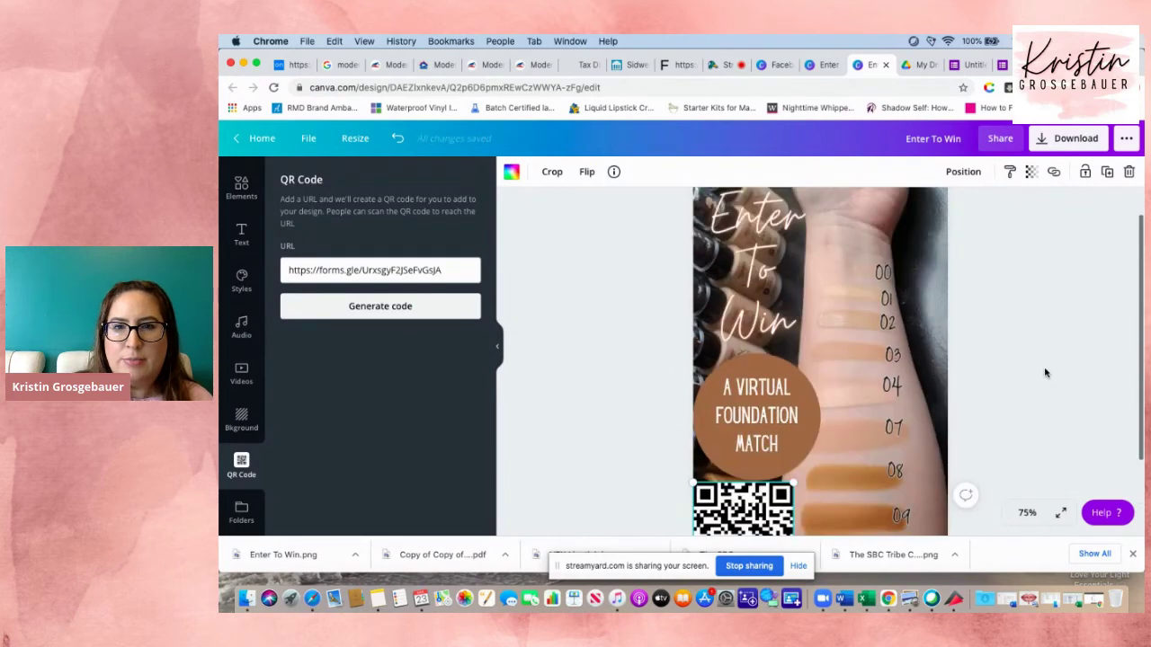
scroll(1045, 372, up, 1)
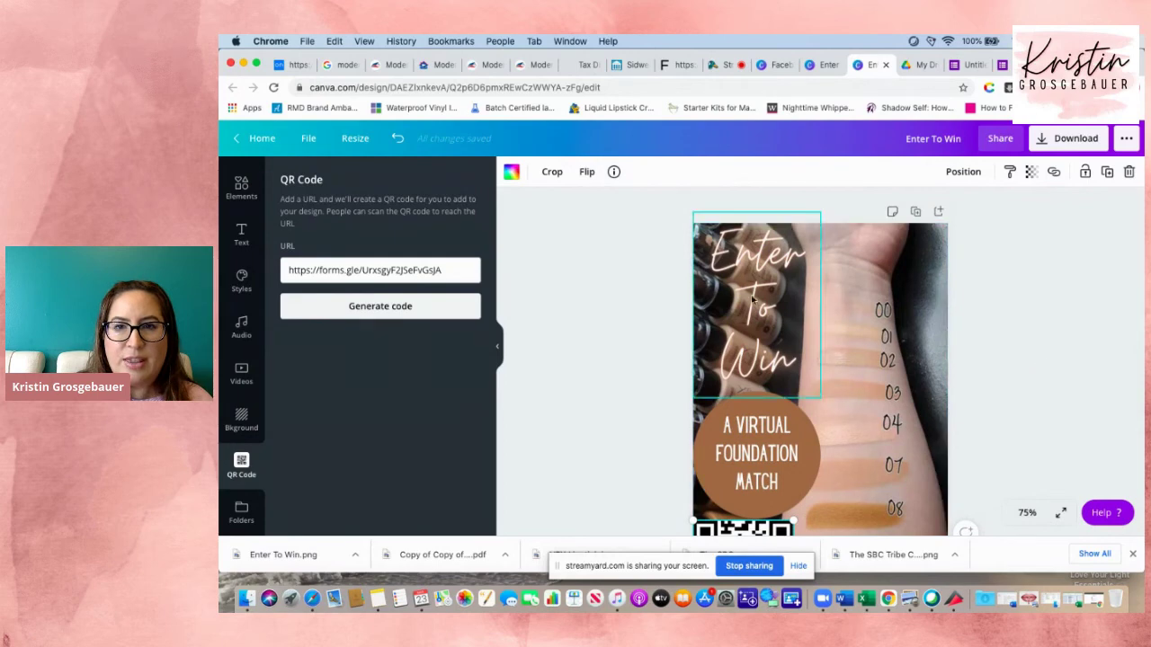
scroll(790, 344, down, 5)
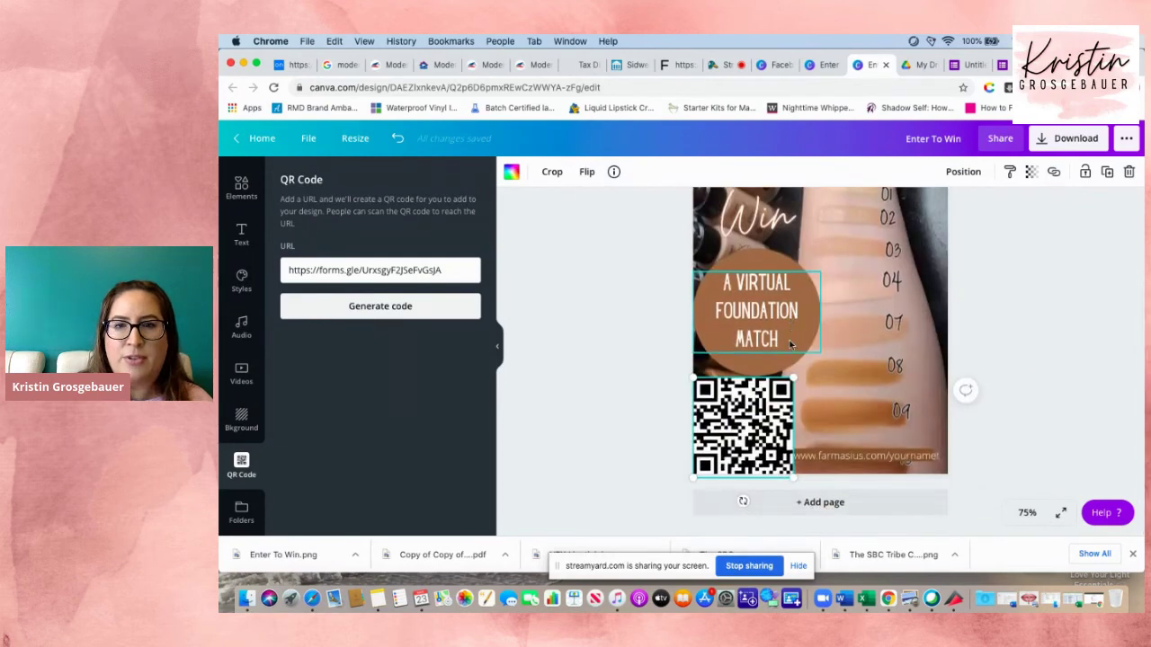
scroll(790, 345, up, 3)
scroll(790, 344, up, 4)
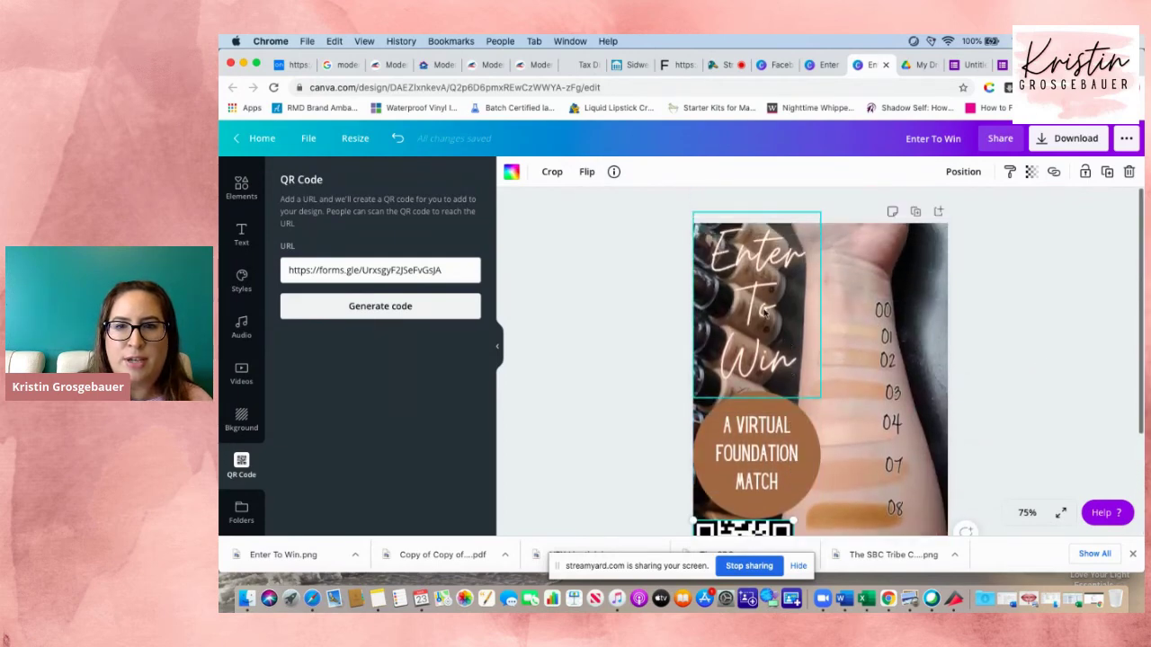
scroll(758, 347, down, 3)
scroll(758, 346, down, 2)
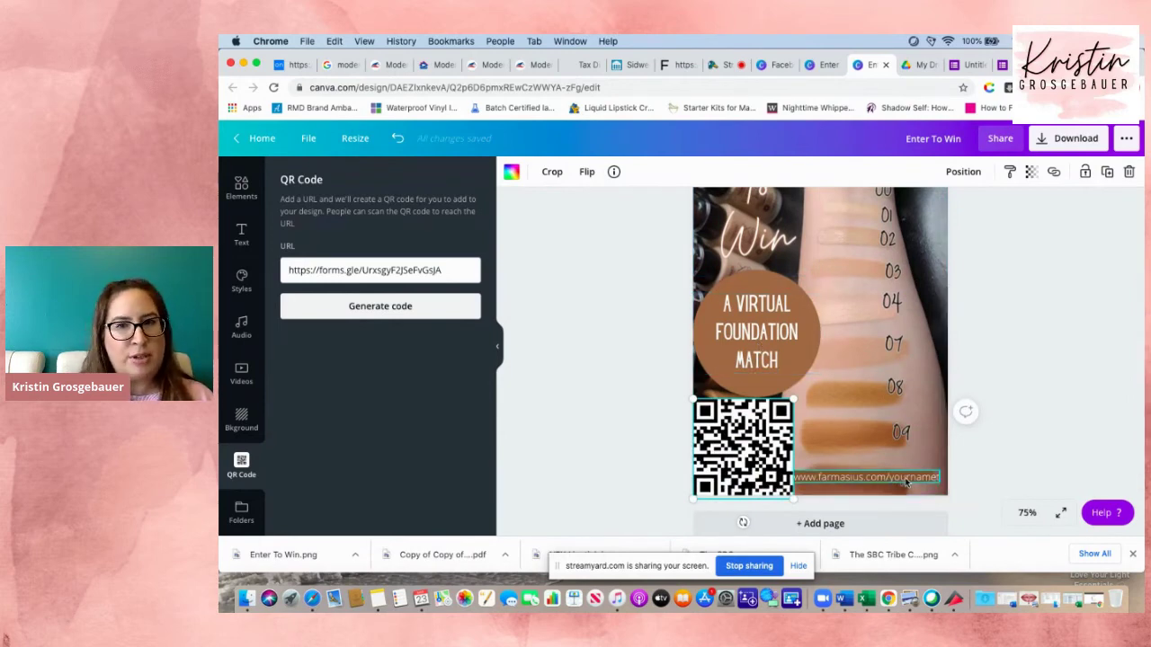
scroll(906, 482, up, 4)
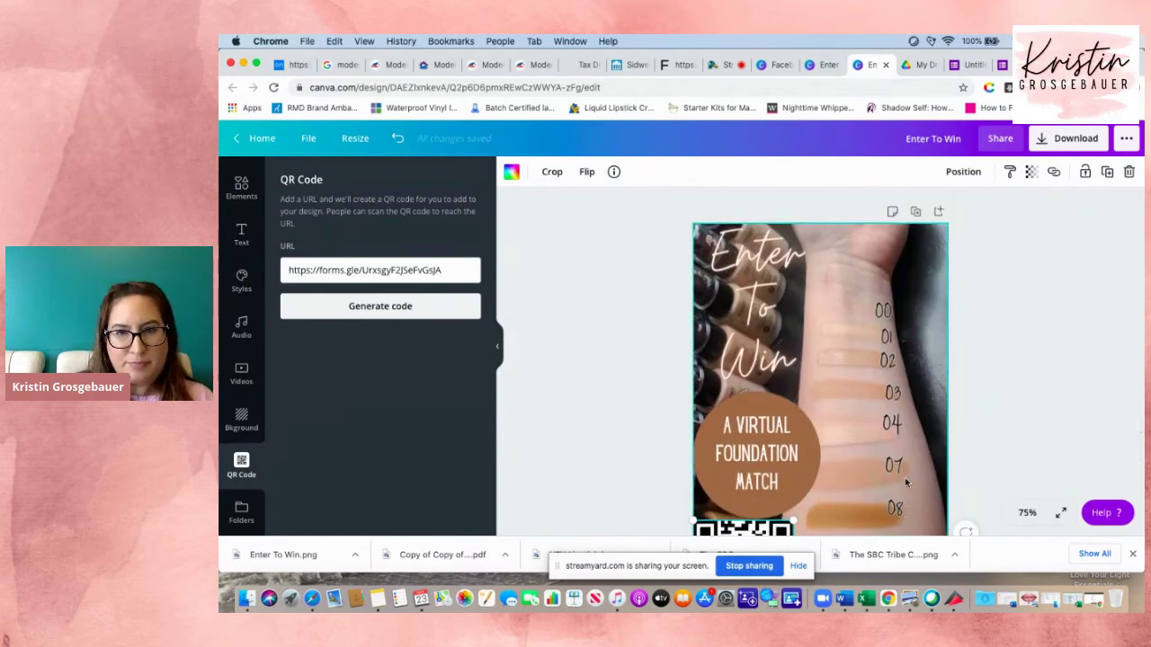
scroll(906, 483, down, 4)
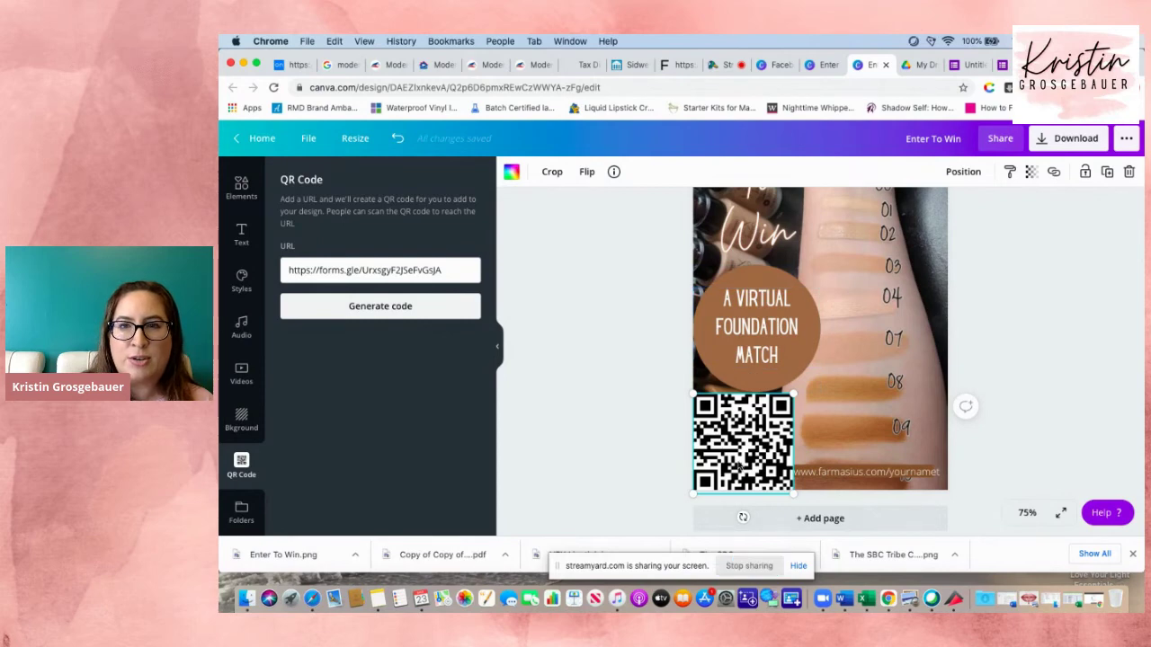
Return to the finished entry form, close its send dialog, look over the questions, and view its responses.
click(1007, 65)
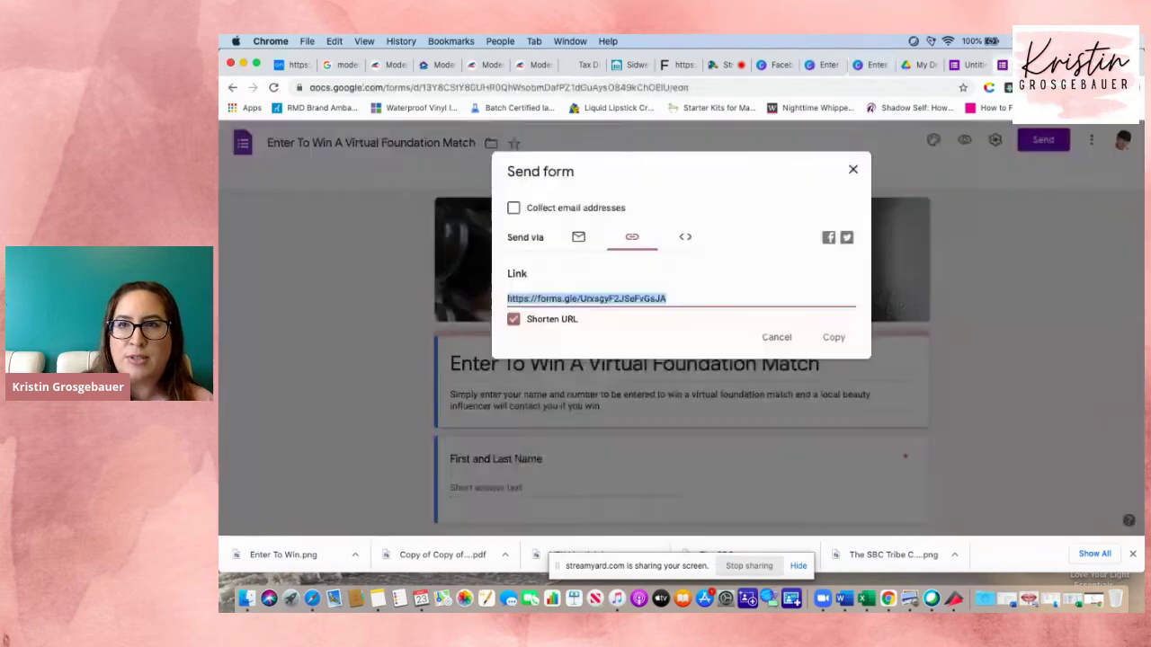
click(853, 171)
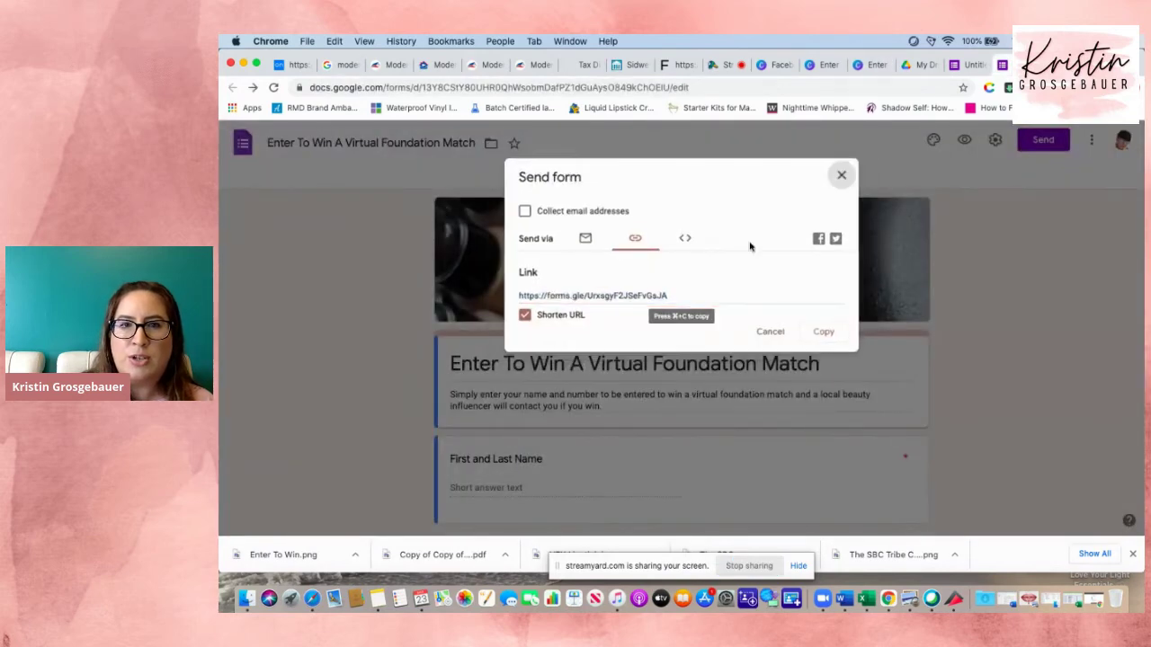
scroll(648, 355, down, 3)
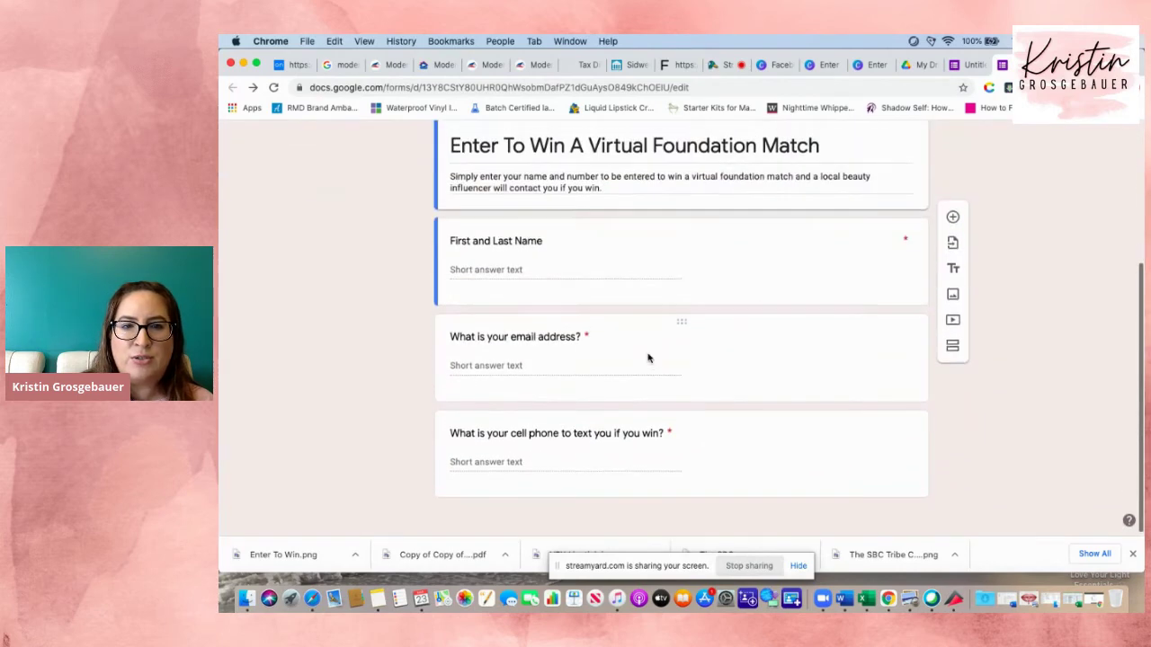
scroll(647, 357, up, 5)
click(710, 163)
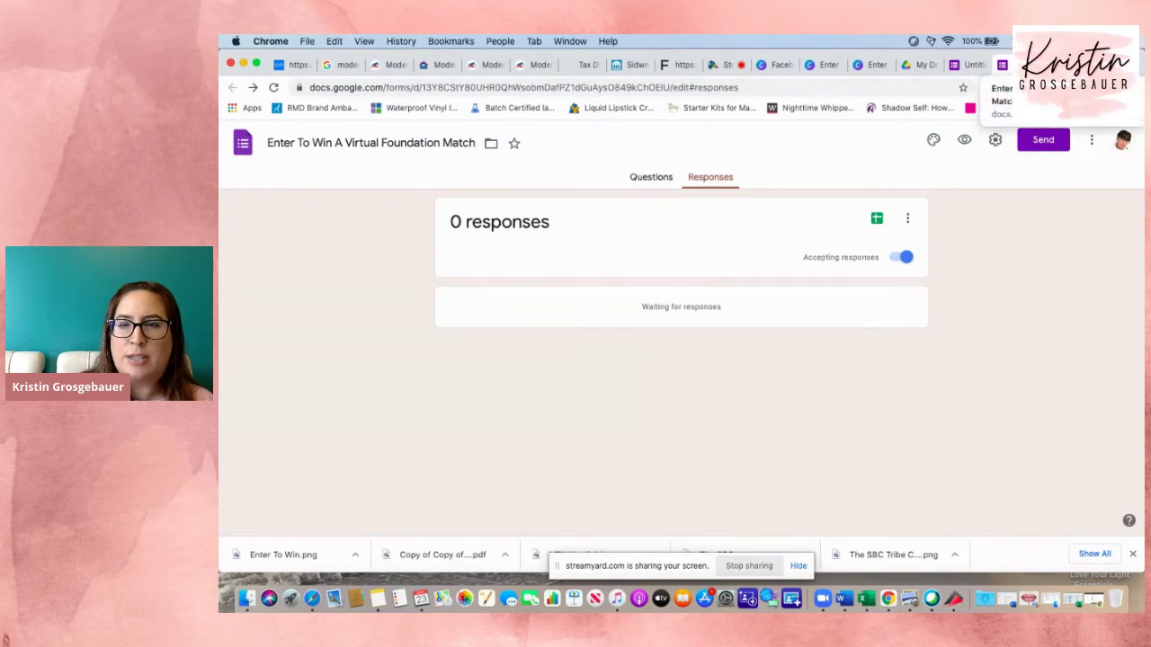
Close the browser tabs of both the finished and the untitled entry form.
click(1025, 64)
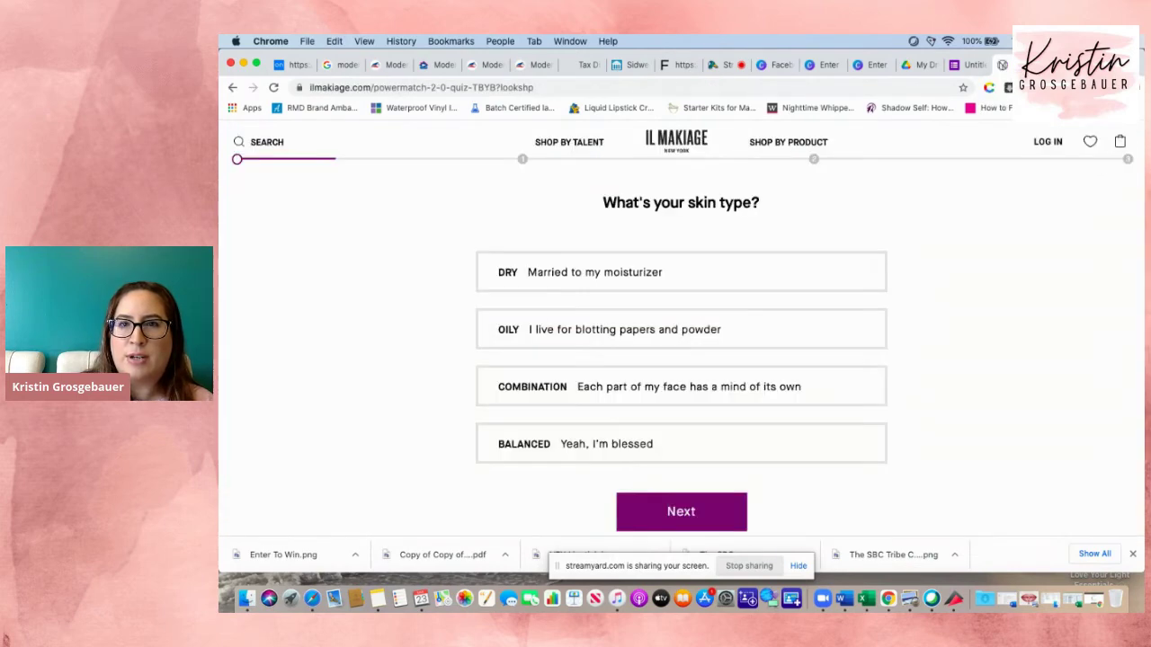
click(971, 67)
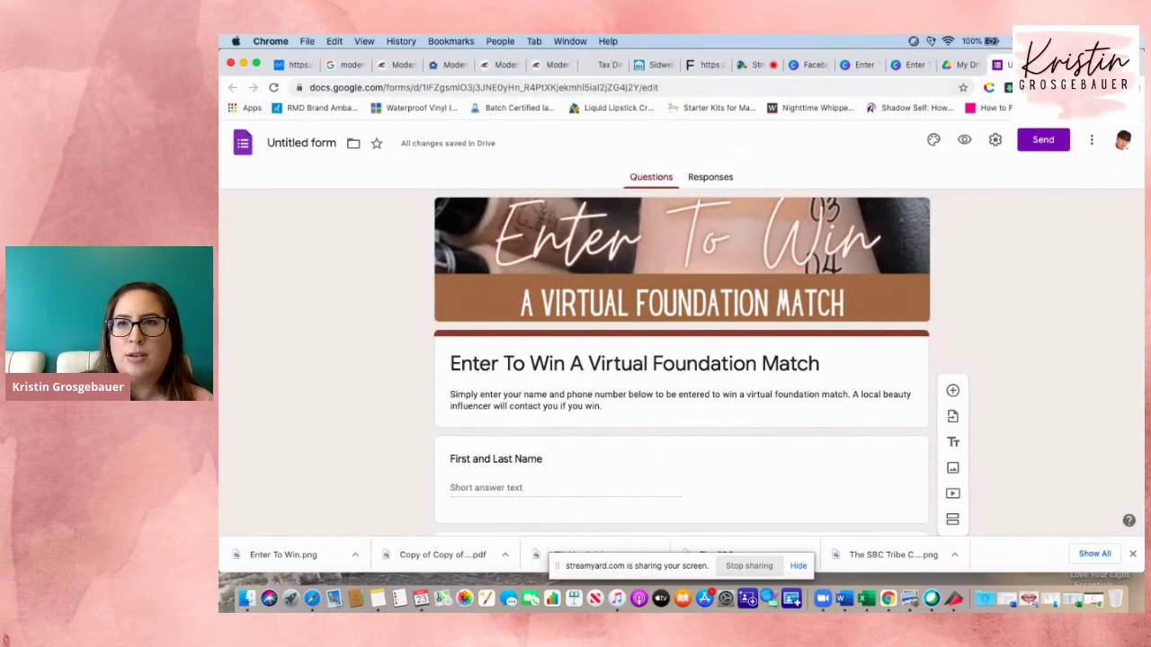
click(1025, 65)
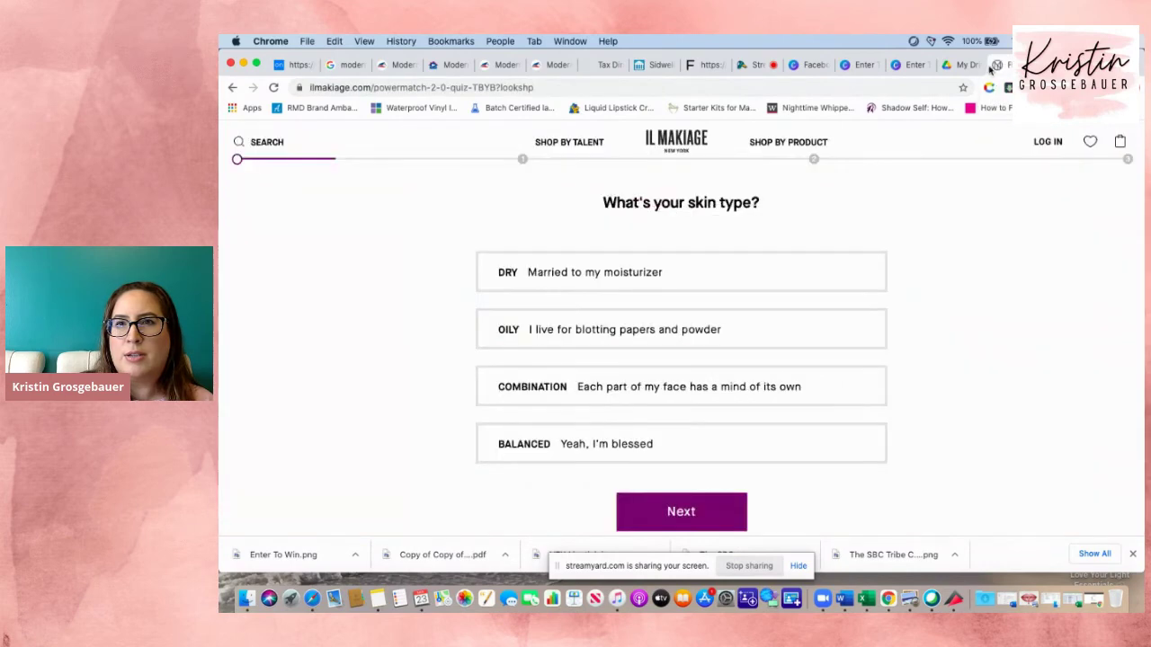
Reopen the "Enter To Win A Virtual Foundation Match" form from Google Drive, check its responses, and return to the My Drive overview.
click(962, 66)
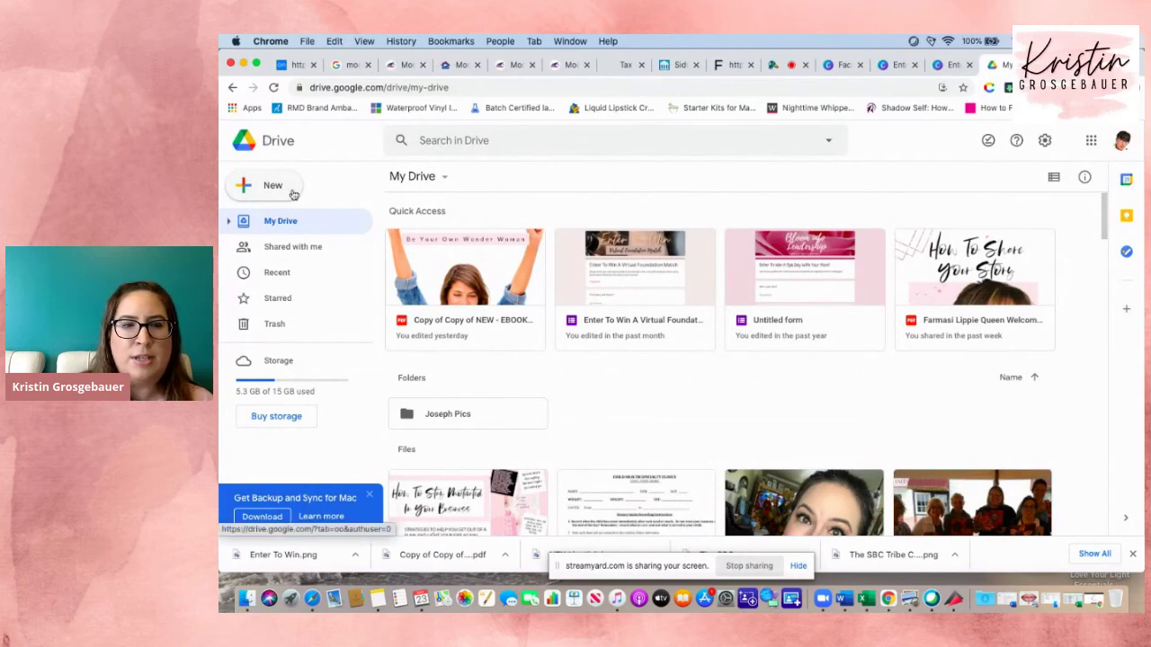
double_click(618, 277)
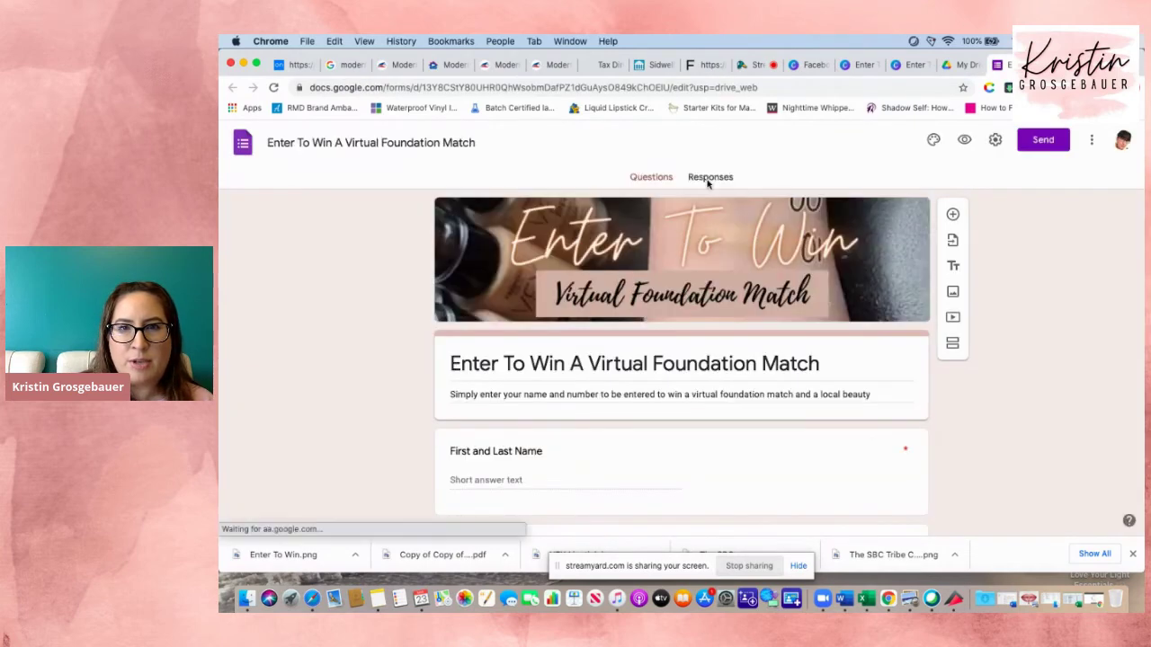
click(708, 179)
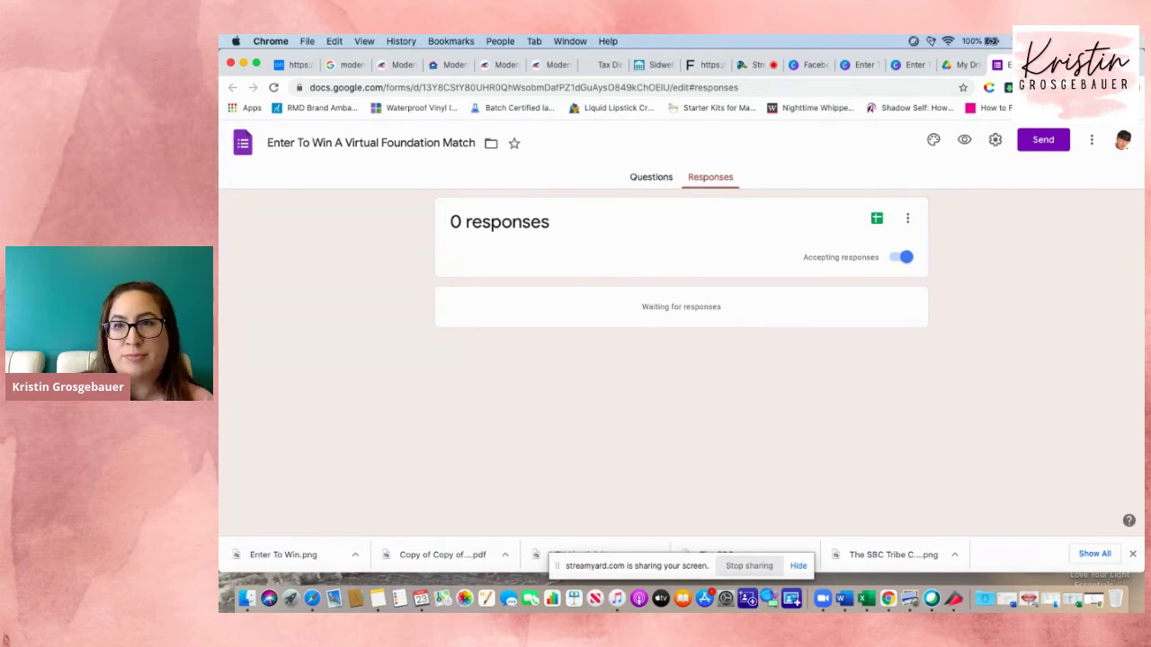
click(958, 64)
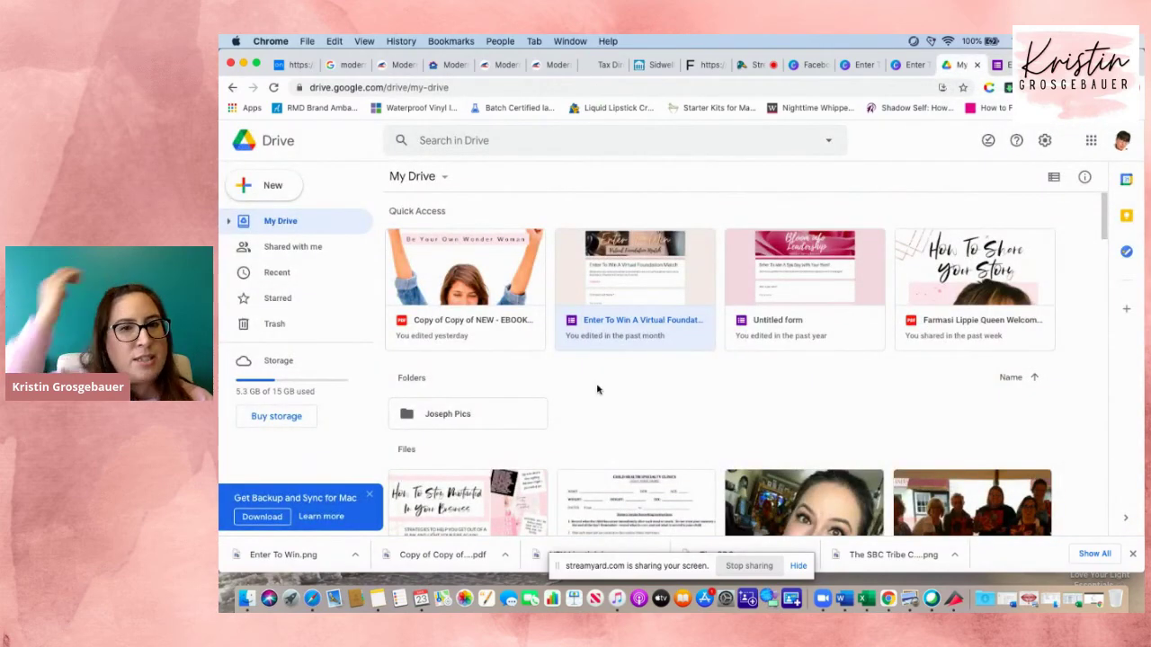
Switch to the StreamYard studio and take the shared screen off the broadcast, leaving only the camera.
click(750, 65)
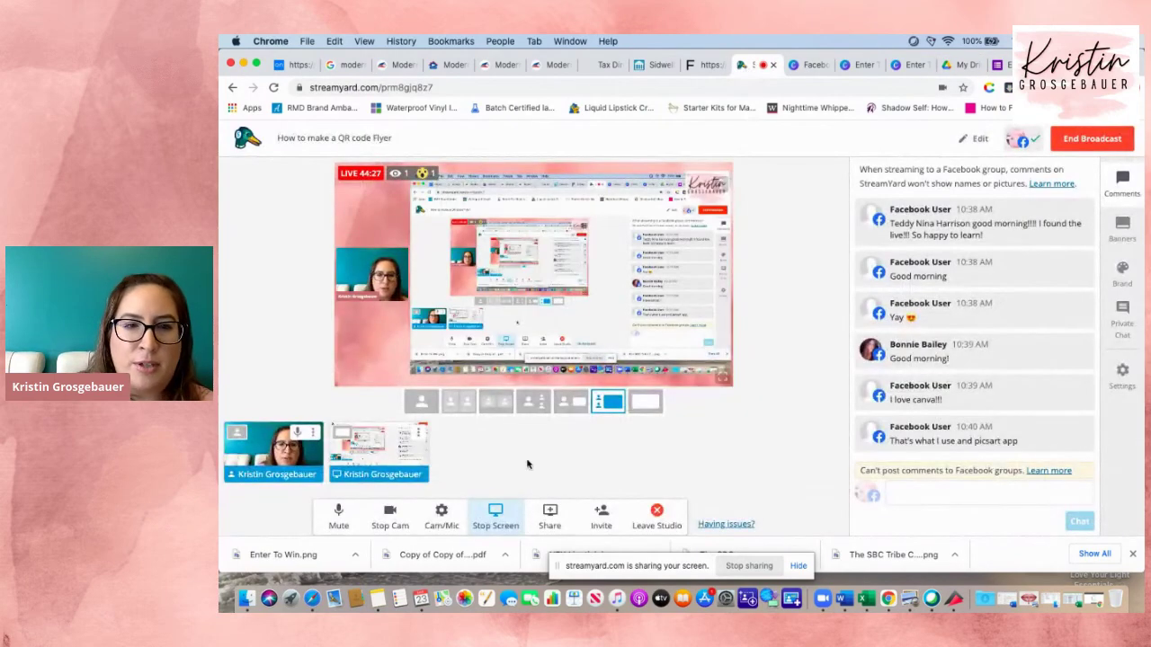
click(353, 460)
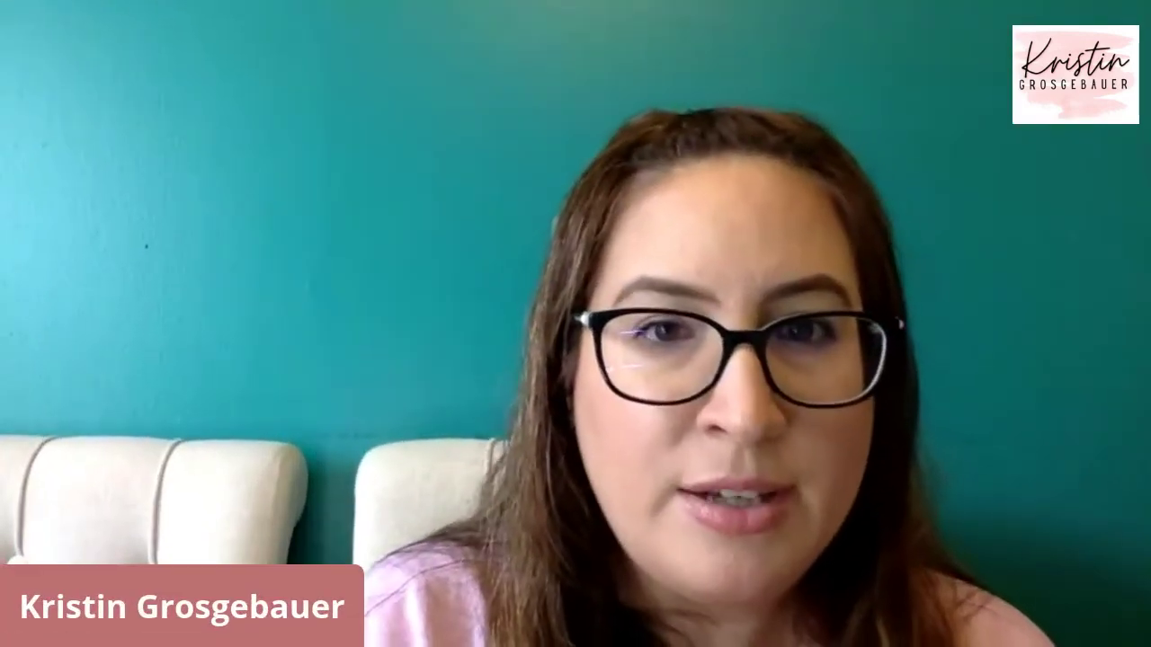